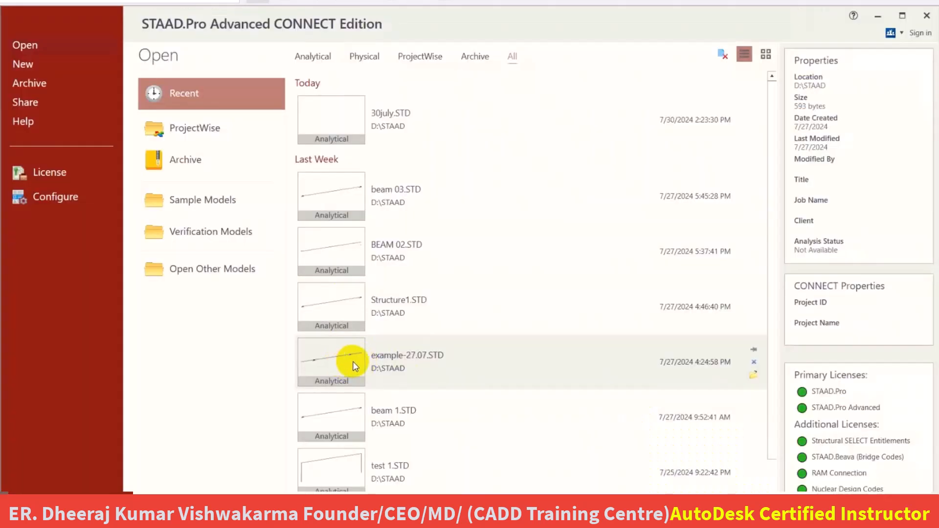
Open the recent analytical model example-27.07.STD.
left_click(353, 362)
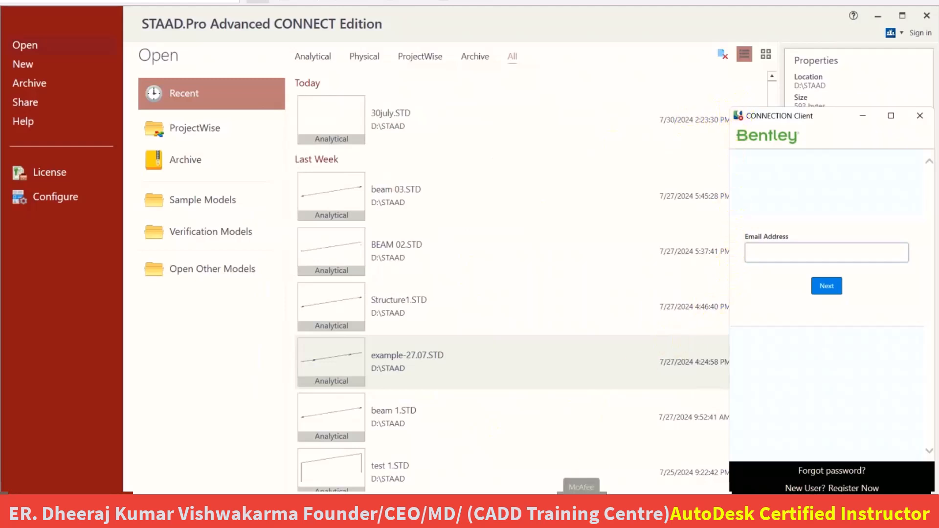
left_click(434, 375)
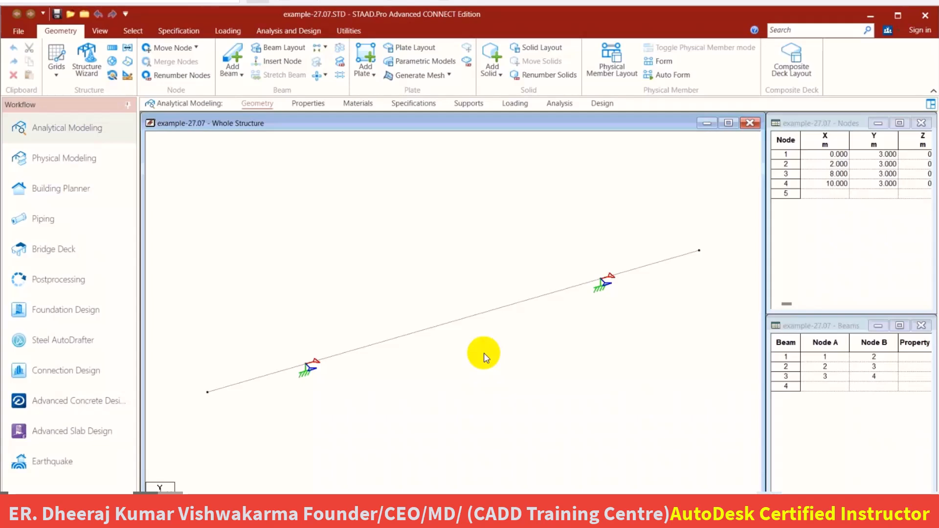
left_click(280, 374)
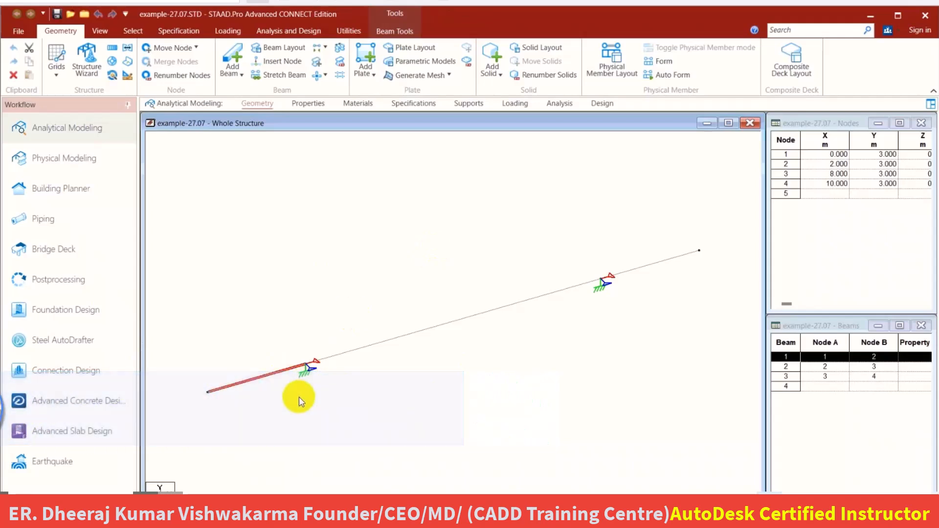
left_click(308, 392)
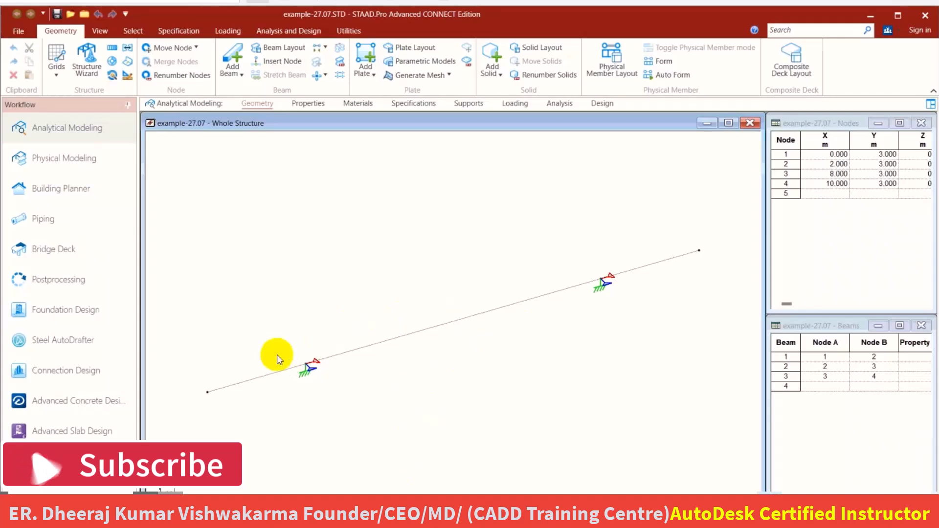
left_click(228, 389)
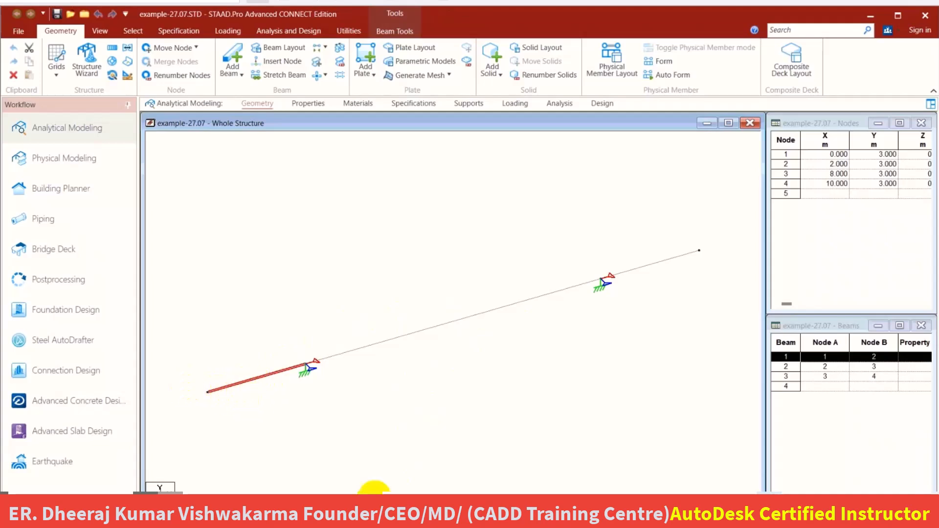
Switch to the Google Meet call in Chrome and share the entire screen with the meeting.
mouse_move(389, 521)
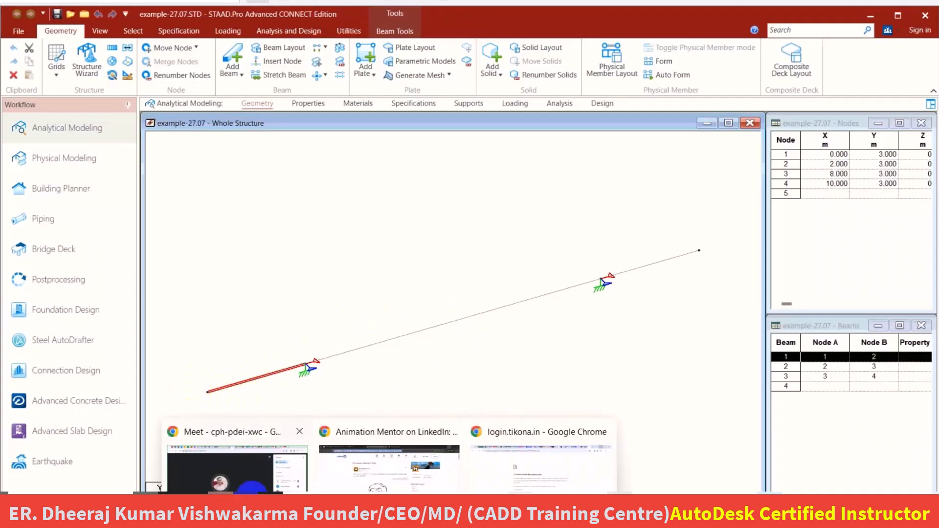
left_click(237, 462)
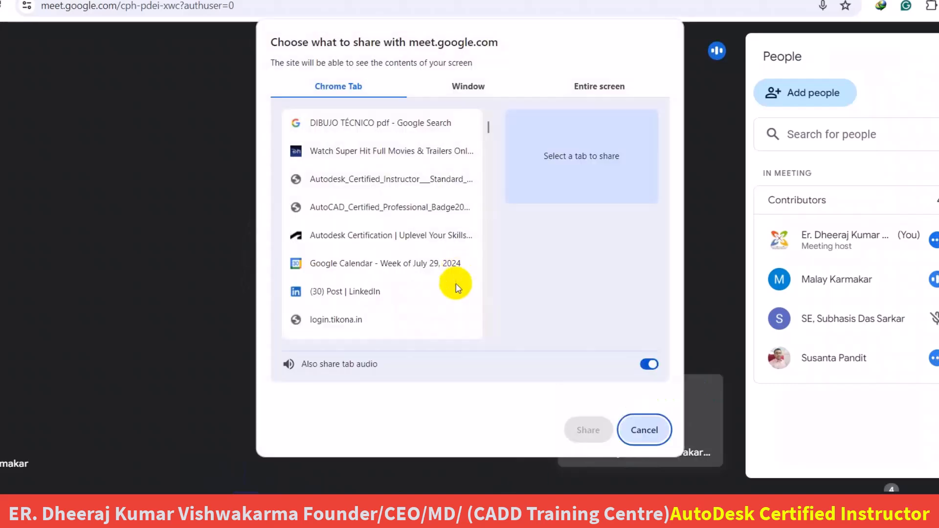
left_click(576, 84)
left_click(437, 180)
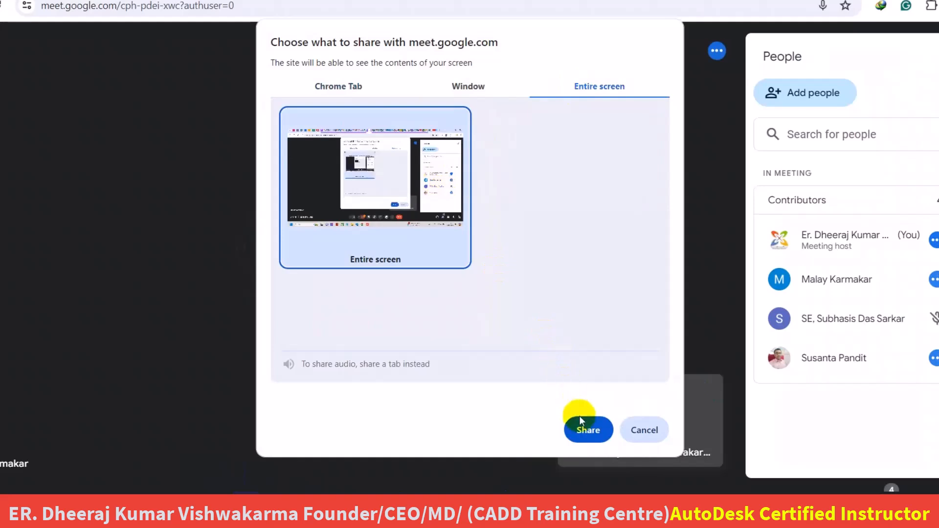
left_click(587, 430)
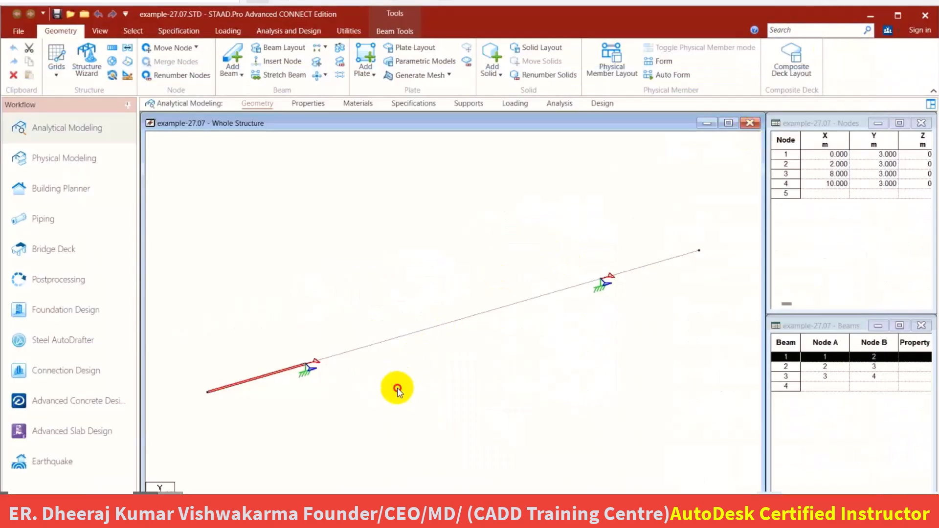
Insert a node into beam 1, the 2 m overhang between nodes 1 and 2, at a distance of 0.5 m.
left_click(397, 389)
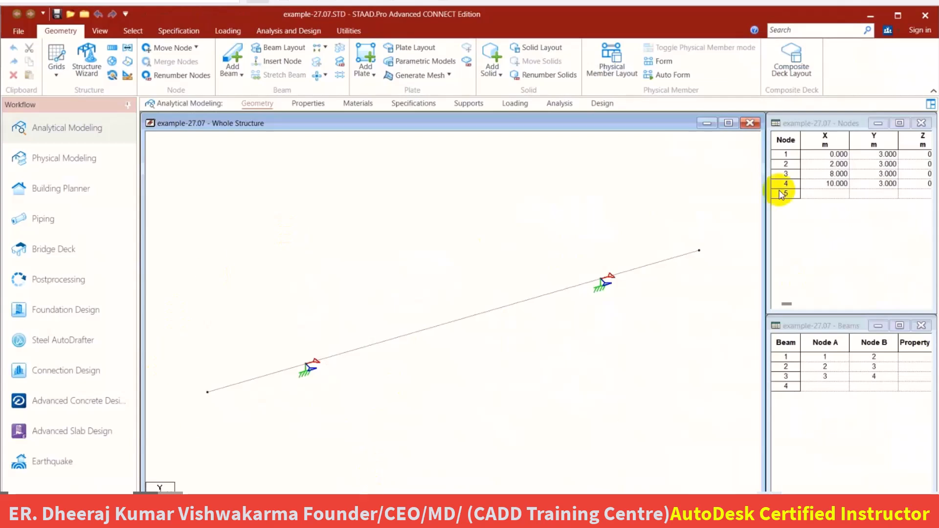
middle_click_drag(411, 278, 337, 300)
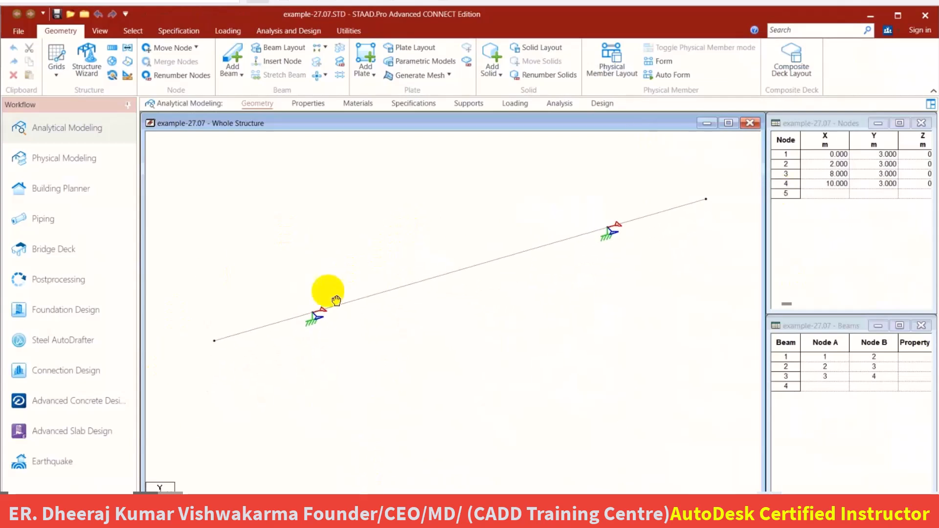
left_click(261, 327)
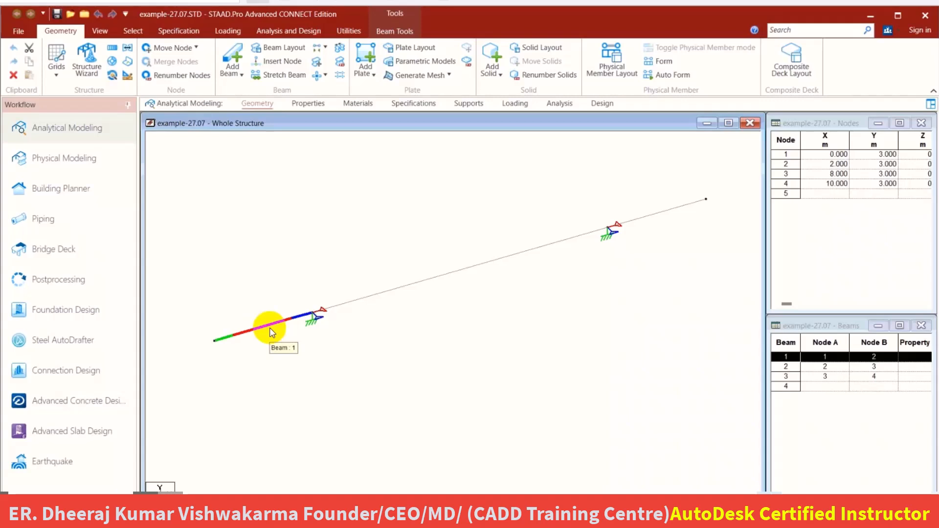
right_click(245, 336)
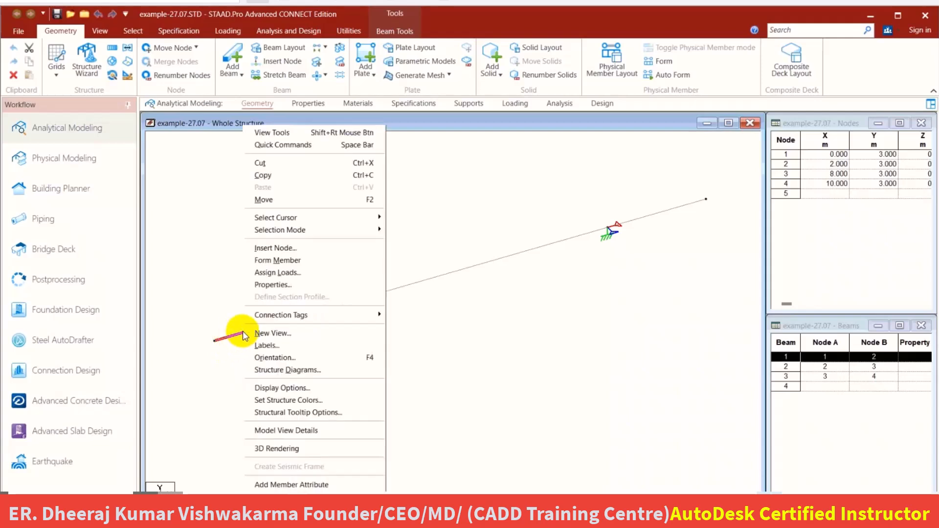
left_click(291, 248)
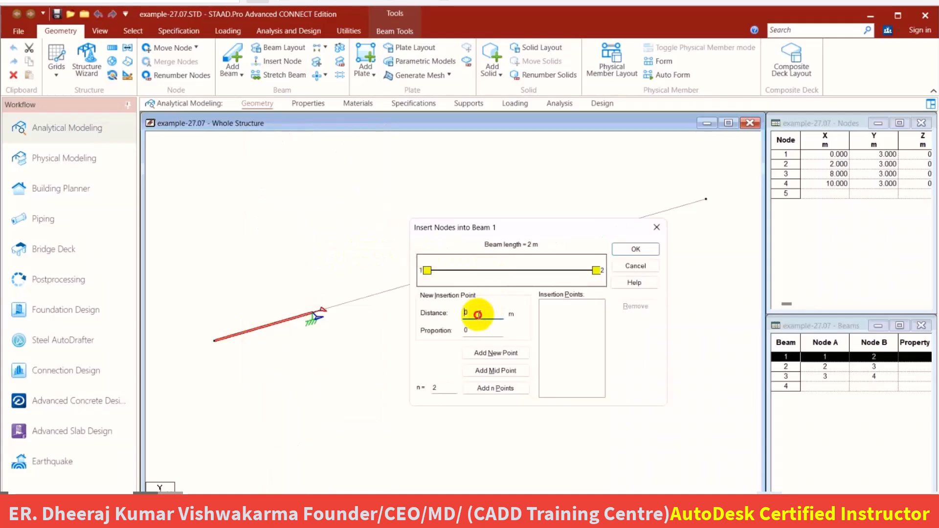
left_click_drag(478, 314, 434, 309)
type(".5")
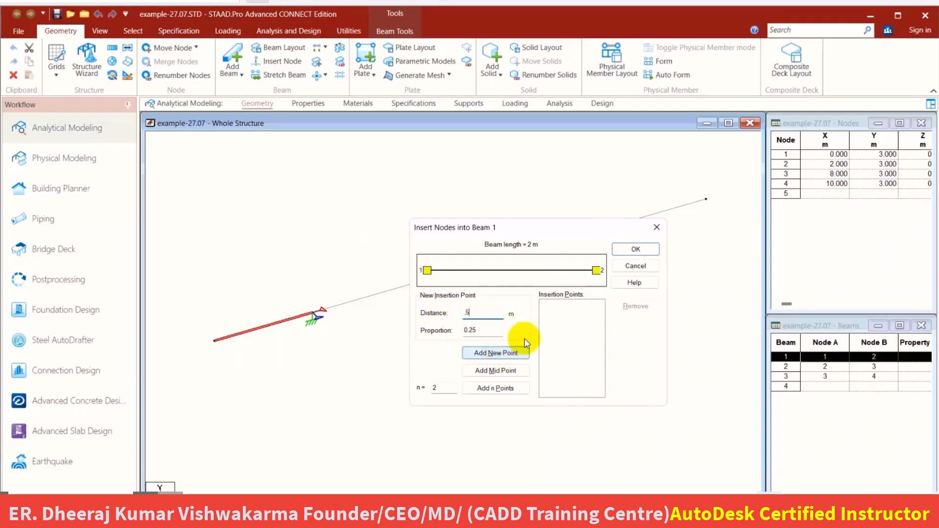
left_click(496, 353)
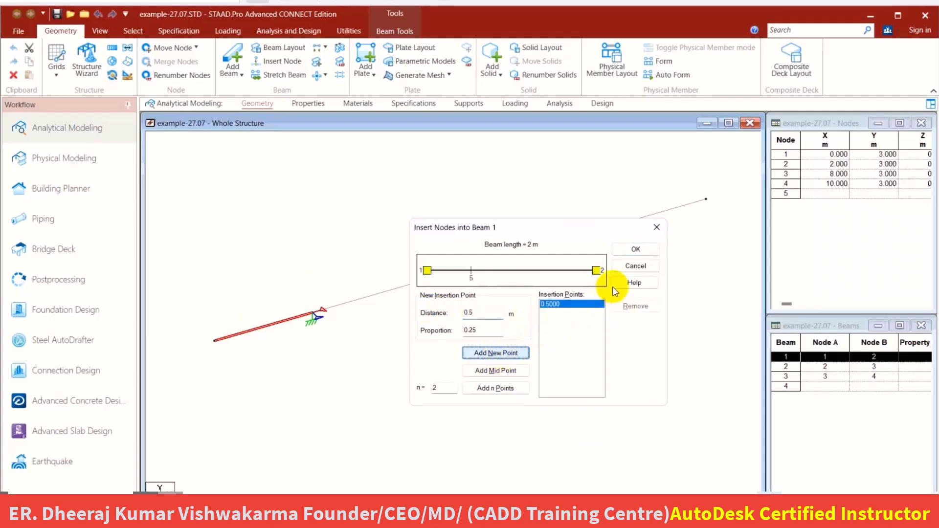
left_click(635, 249)
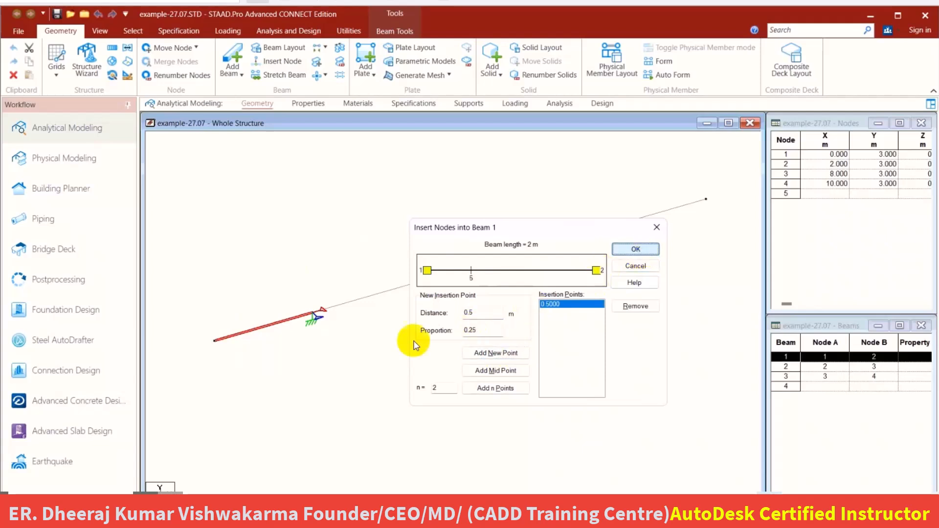
Delete the 0.5 m end segment between nodes 1 and 5 together with its unattached node.
left_click(223, 338)
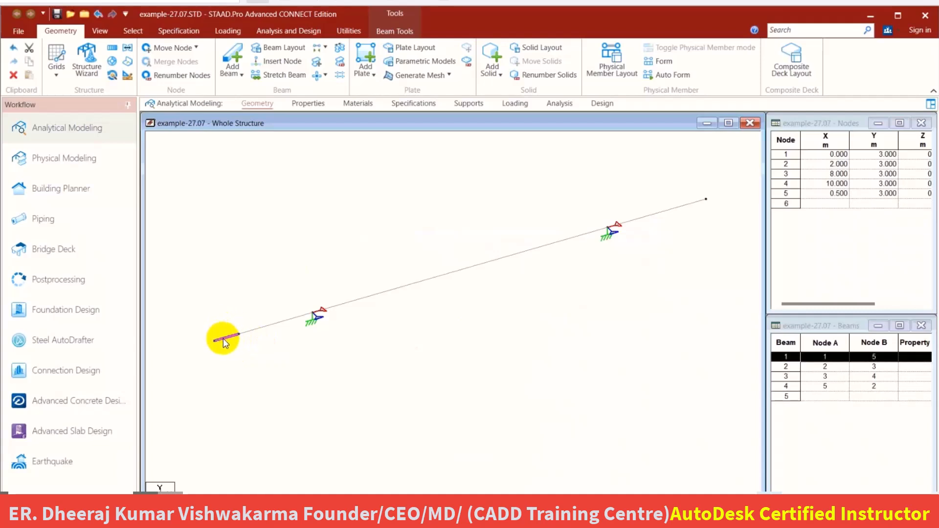
key("Delete")
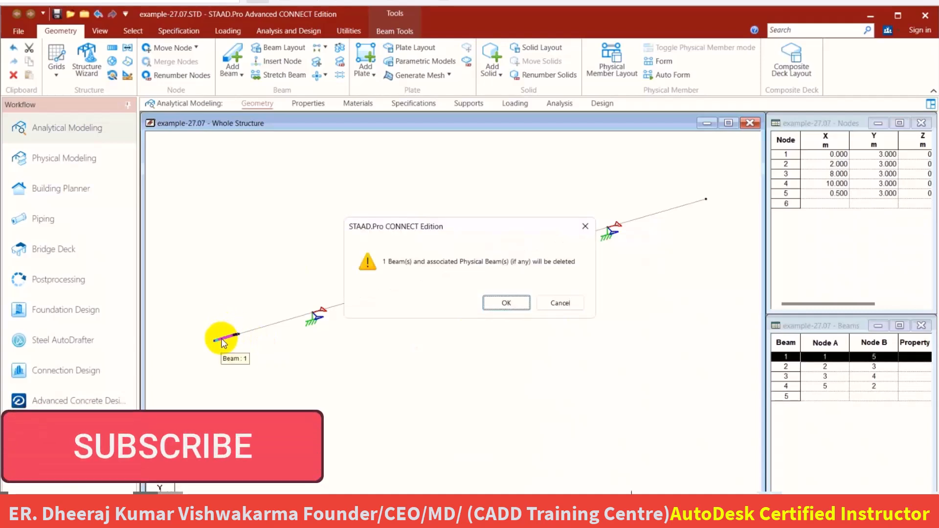
left_click(491, 303)
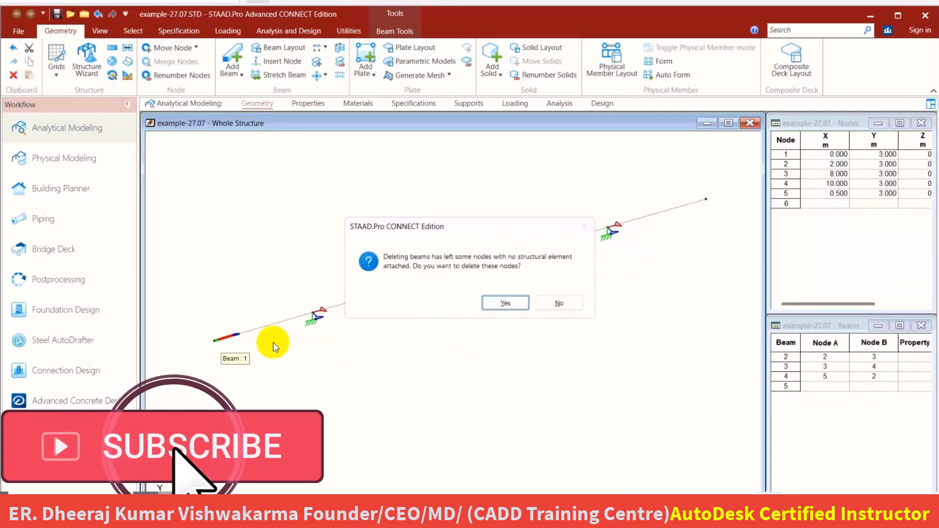
left_click(495, 304)
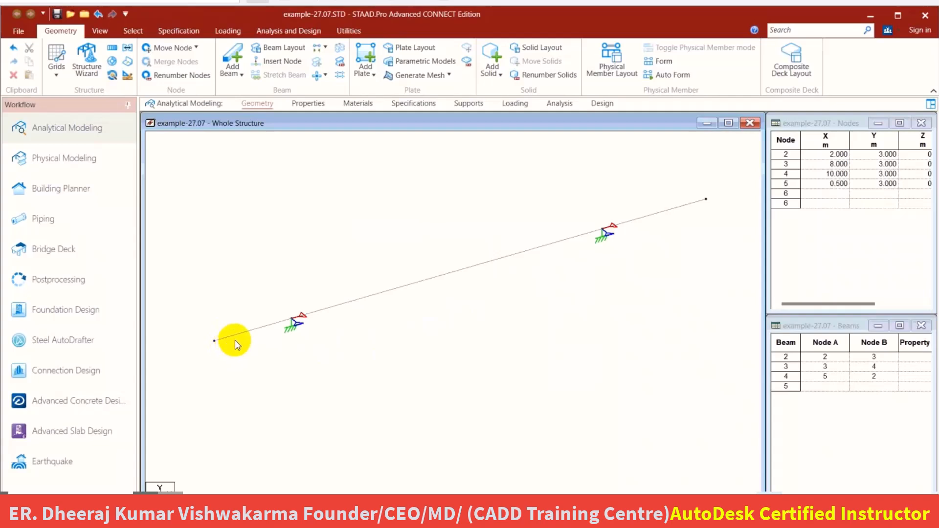
Delete the UNI GY -50 kN/m member load and its load case, LOAD CASE 2.
left_click(398, 288)
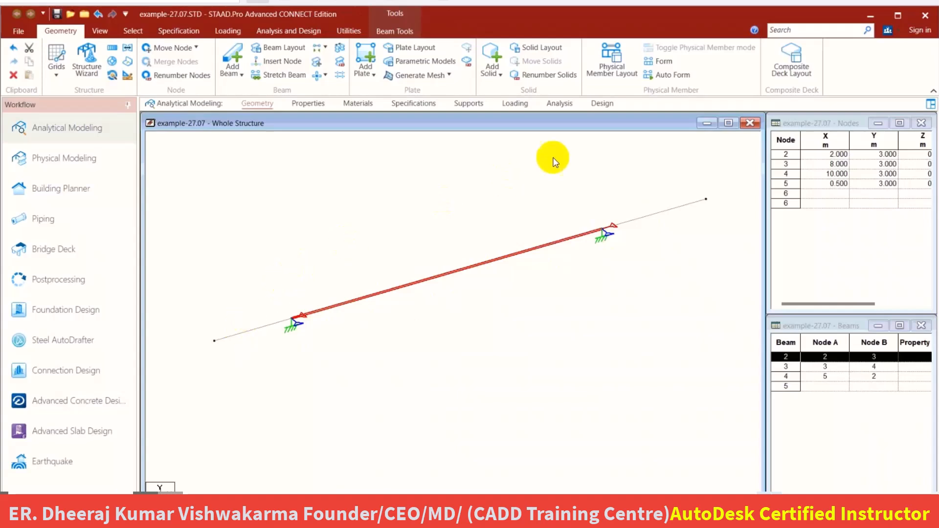
left_click(521, 104)
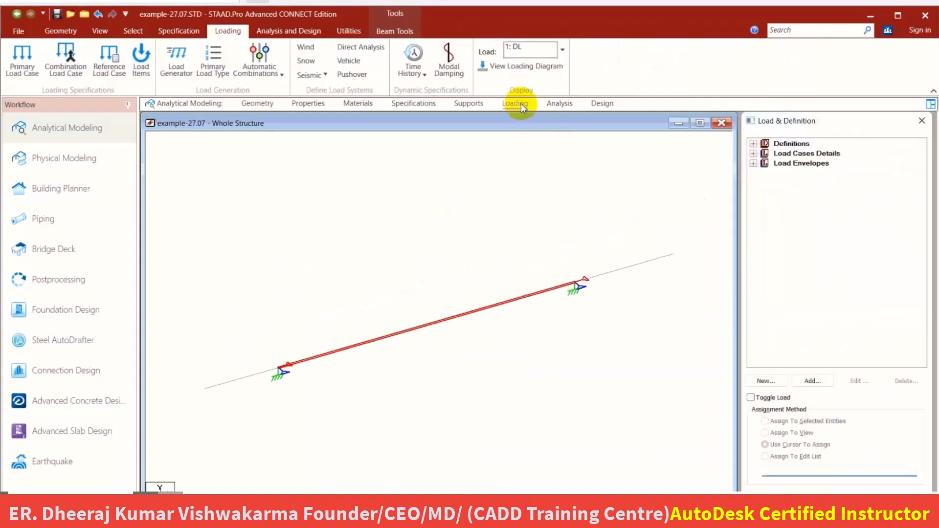
left_click(753, 154)
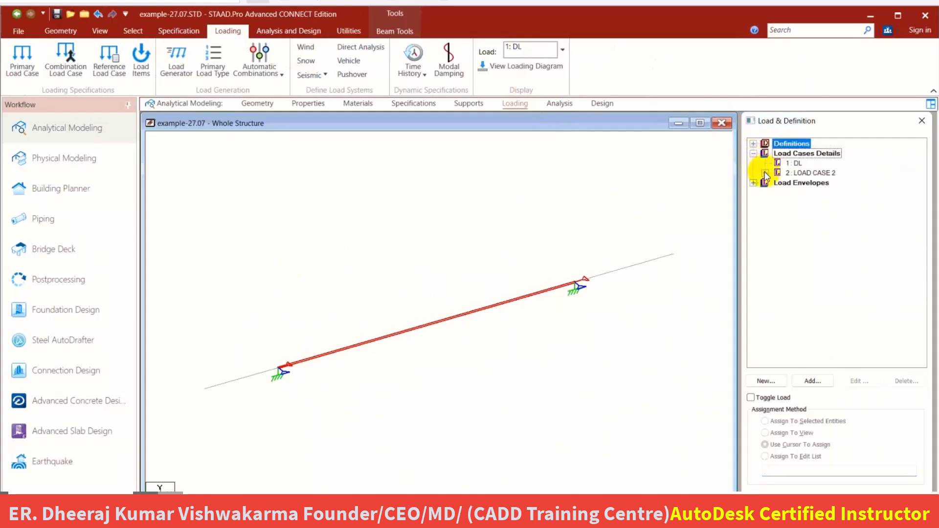
left_click(765, 173)
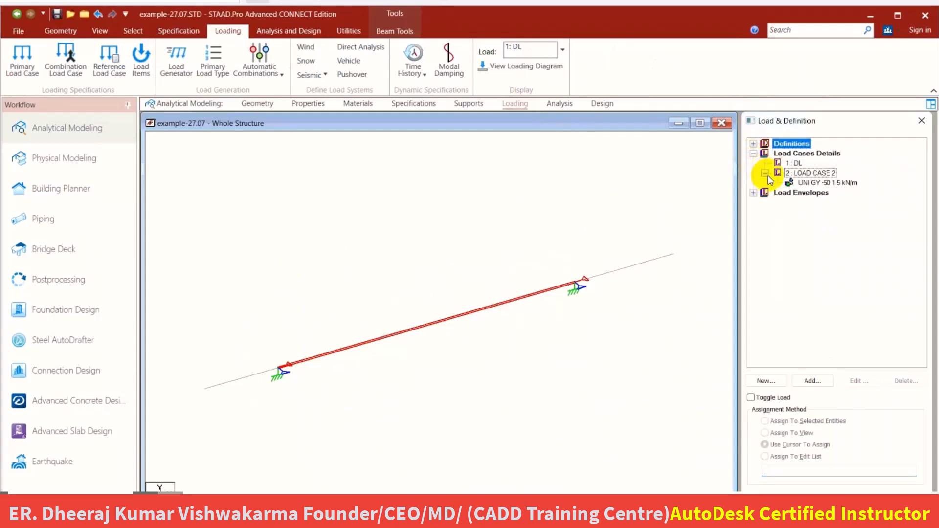
left_click(802, 183)
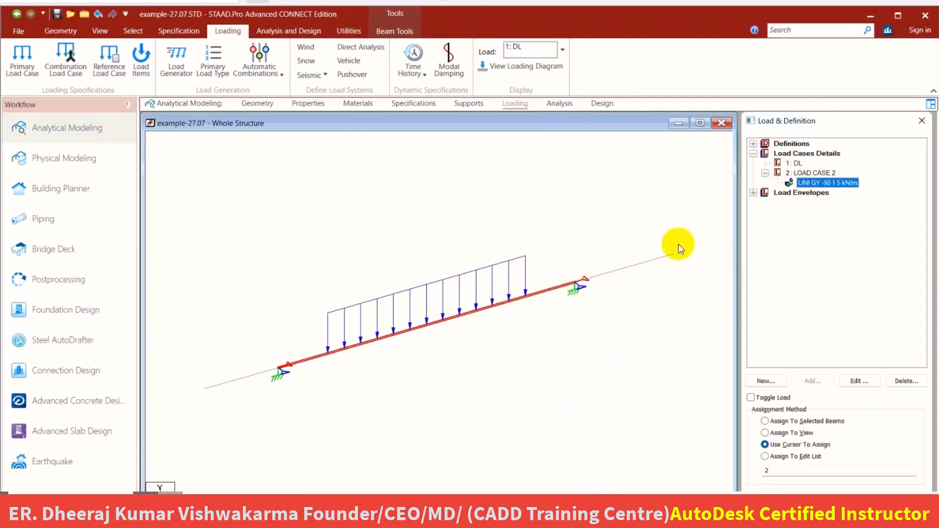
left_click(905, 381)
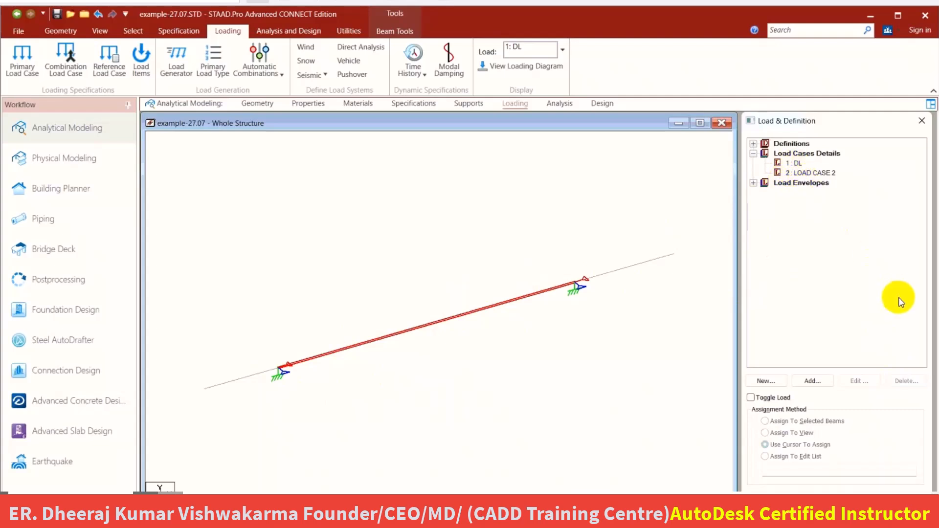
left_click(901, 381)
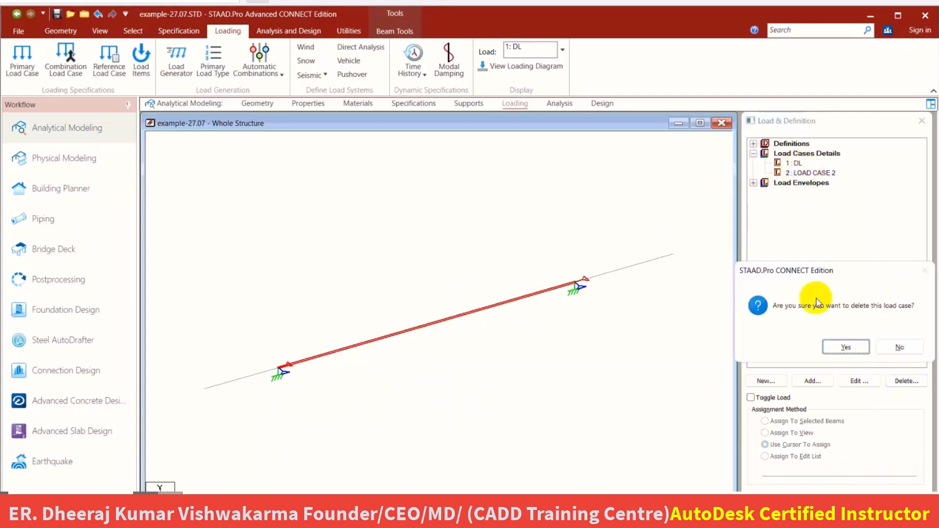
key("Return")
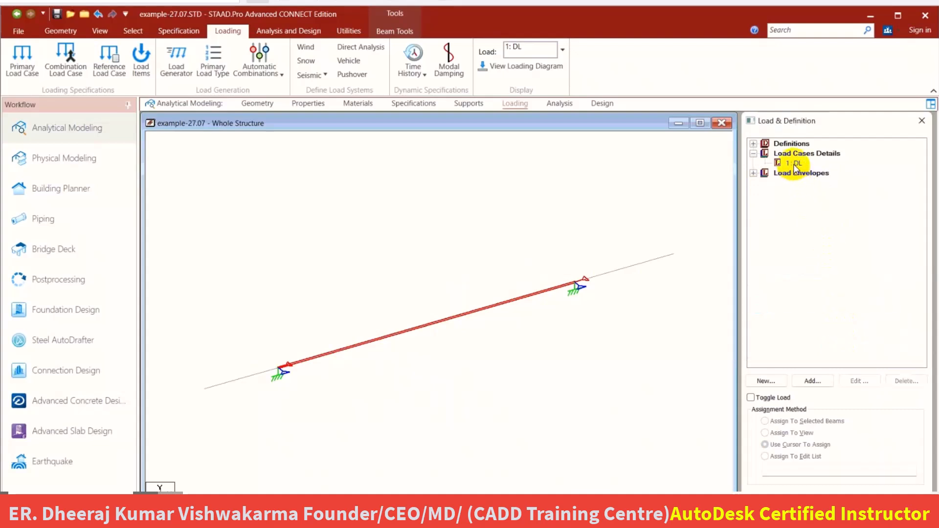
Add a nodal load with Fy of -40 kN to load case 1: DL.
left_click(815, 386)
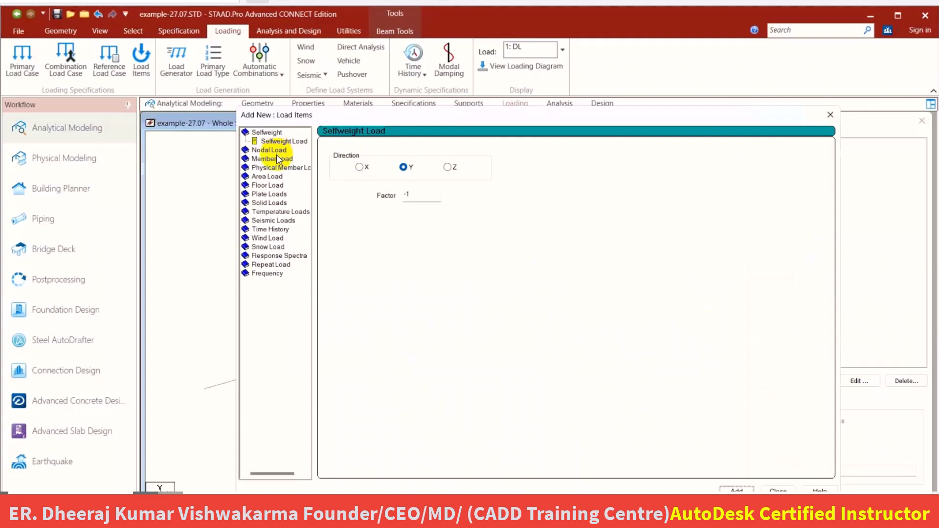
left_click(272, 150)
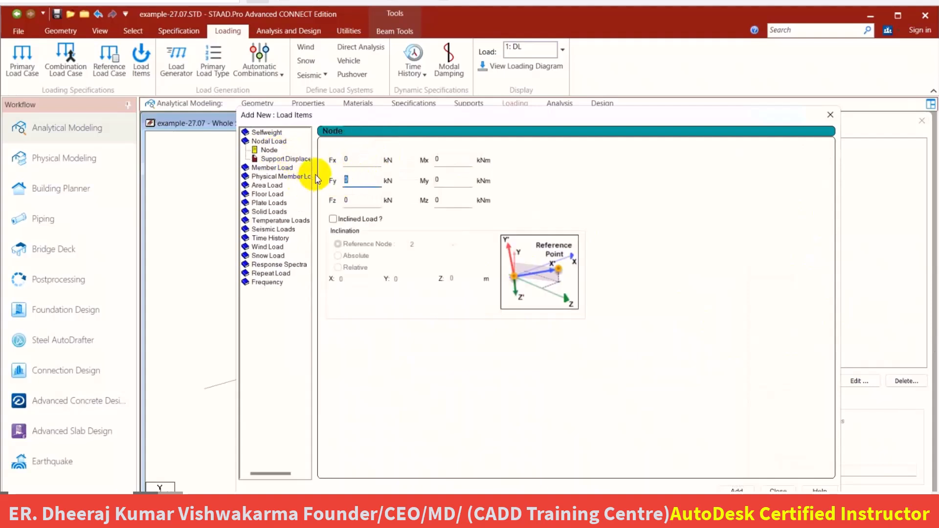
double_click(348, 180)
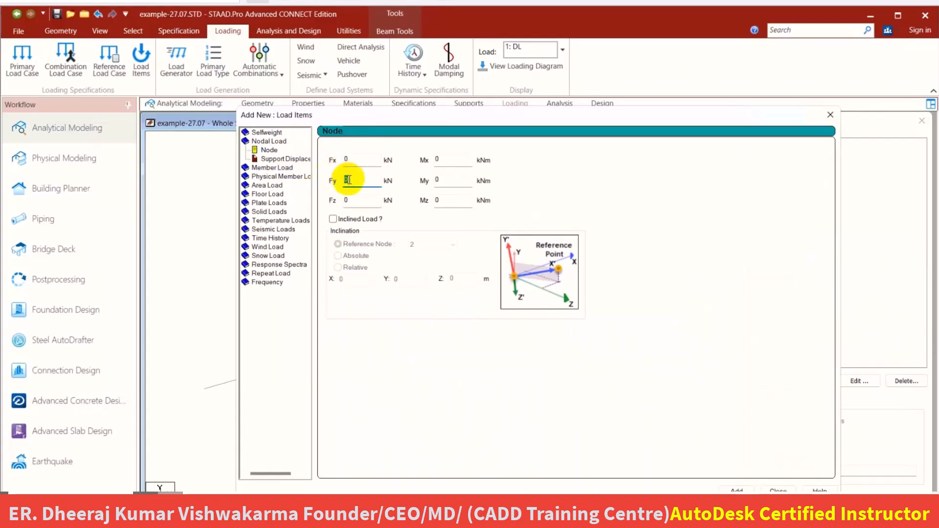
type("-40")
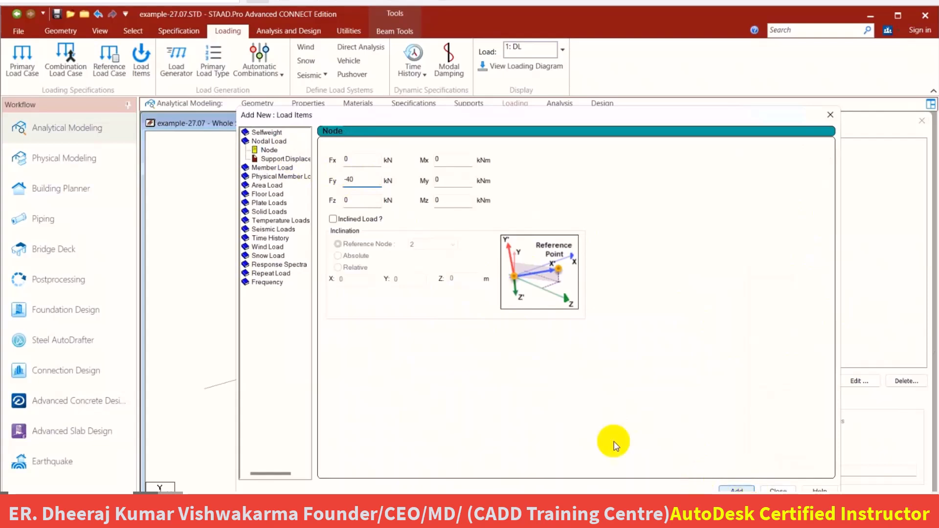
Add a second nodal load to the DL case with Fy set to -60 kN.
left_click(349, 182)
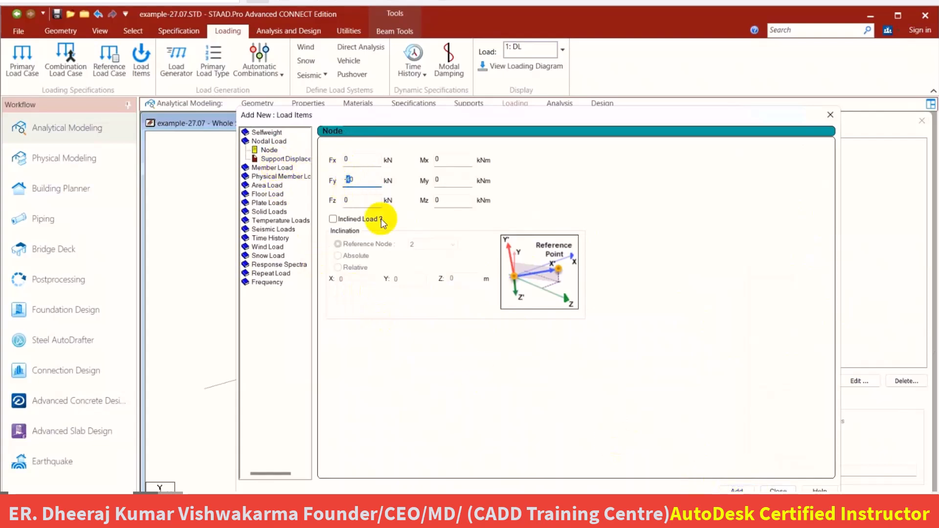
type("6")
left_click(739, 489)
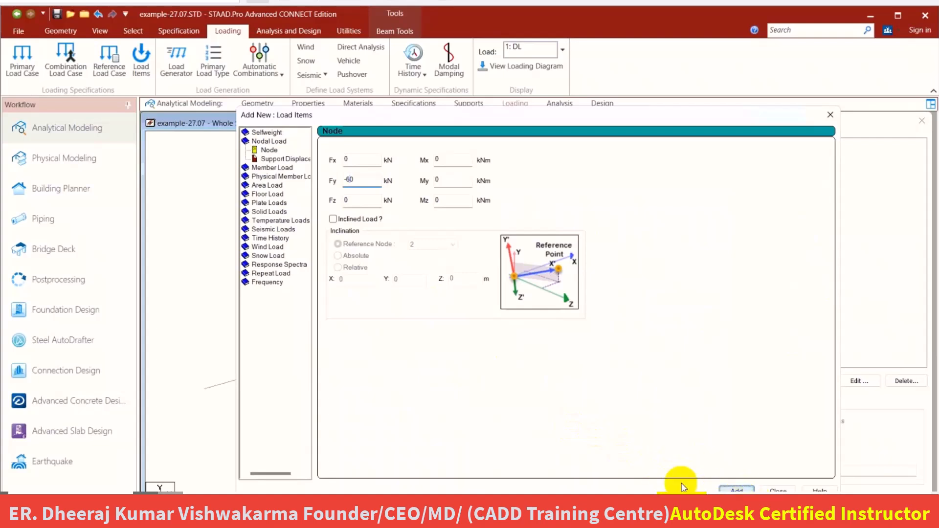
Add a uniform member force of -50 kN/m in the GY direction to the DL load case.
left_click(272, 169)
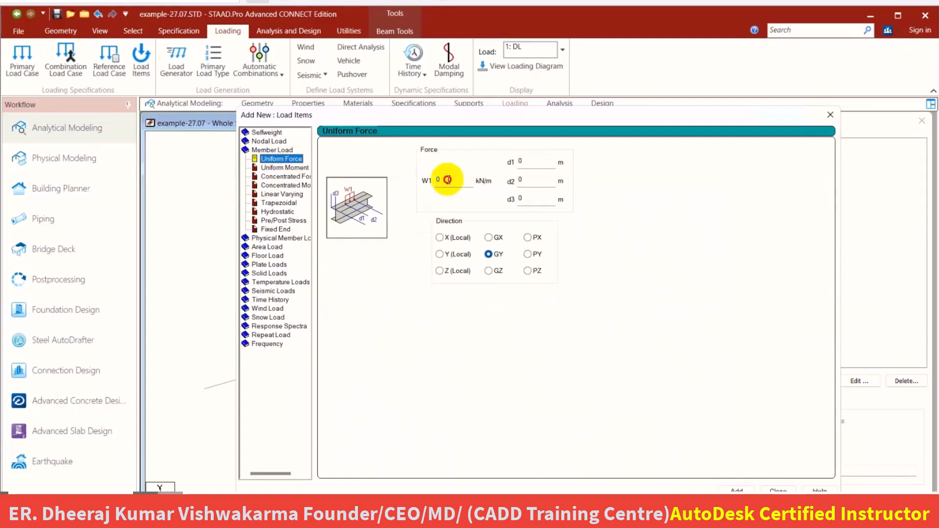
left_click(423, 179)
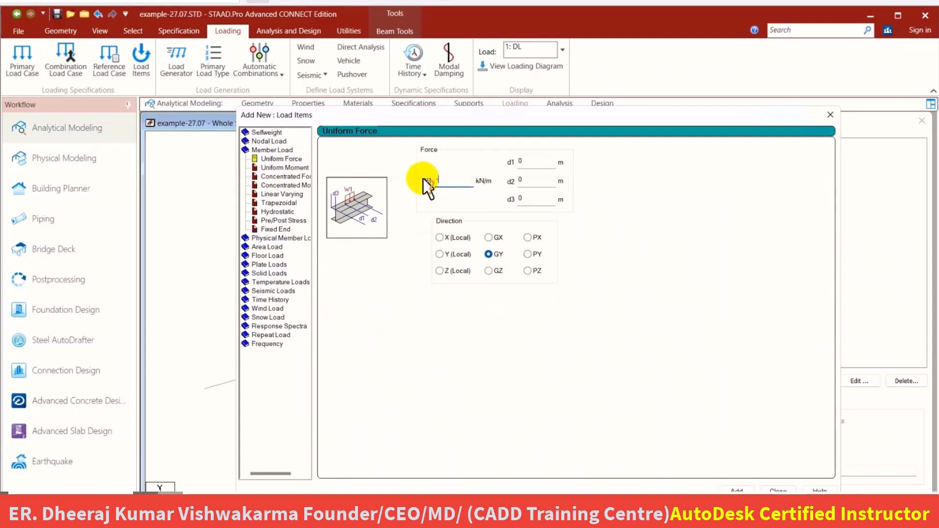
type("-50")
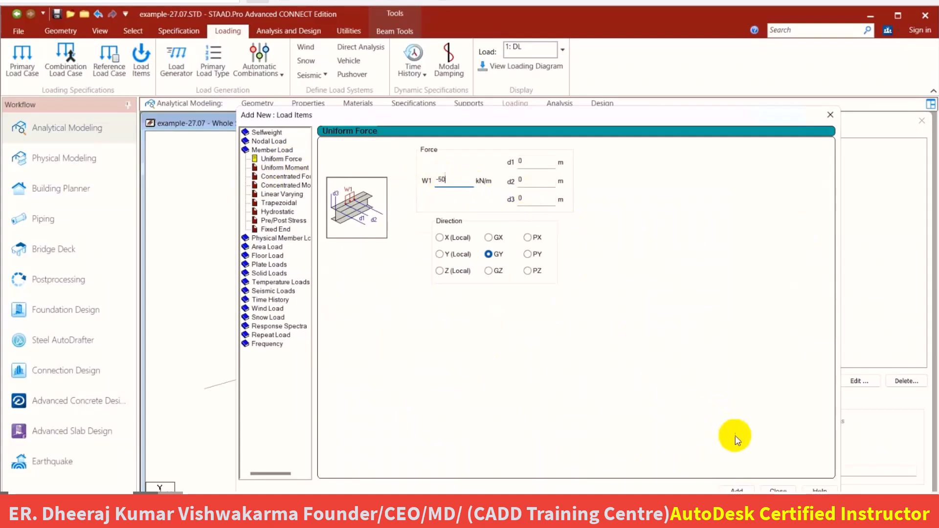
left_click(737, 490)
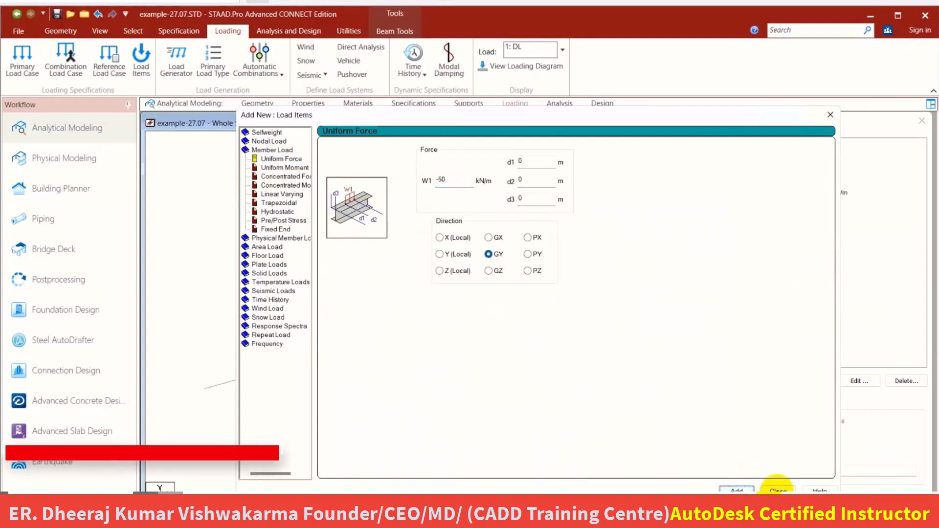
left_click(777, 490)
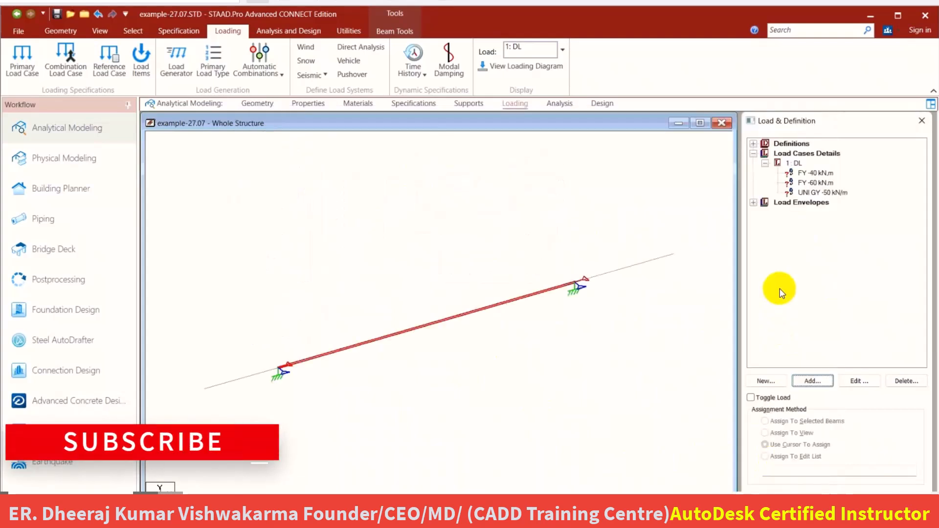
Assign the UNI GY -50 kN/m load to the selected beam between the two supports.
left_click(806, 174)
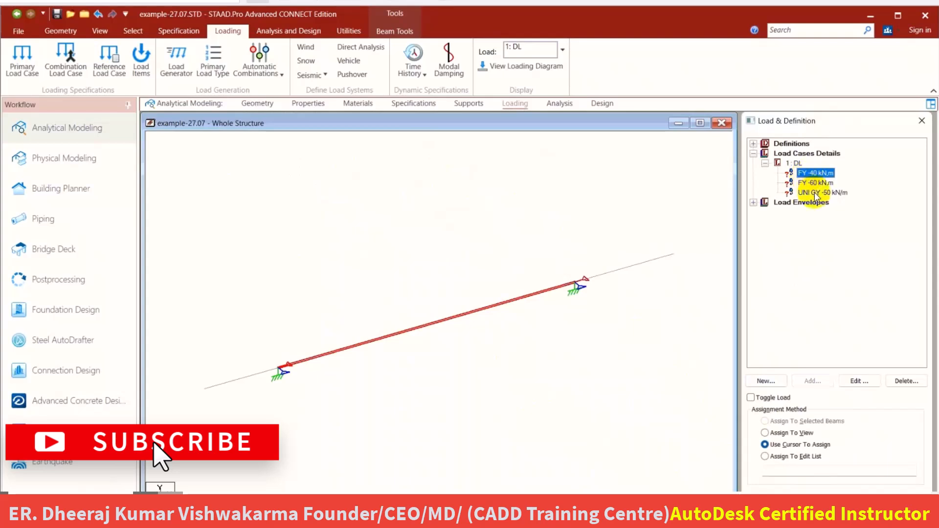
left_click(815, 194)
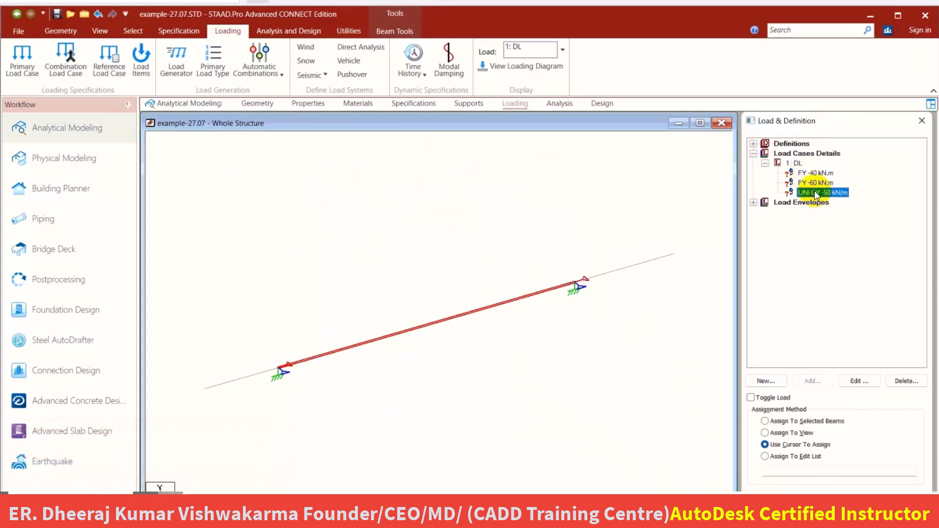
left_click(783, 422)
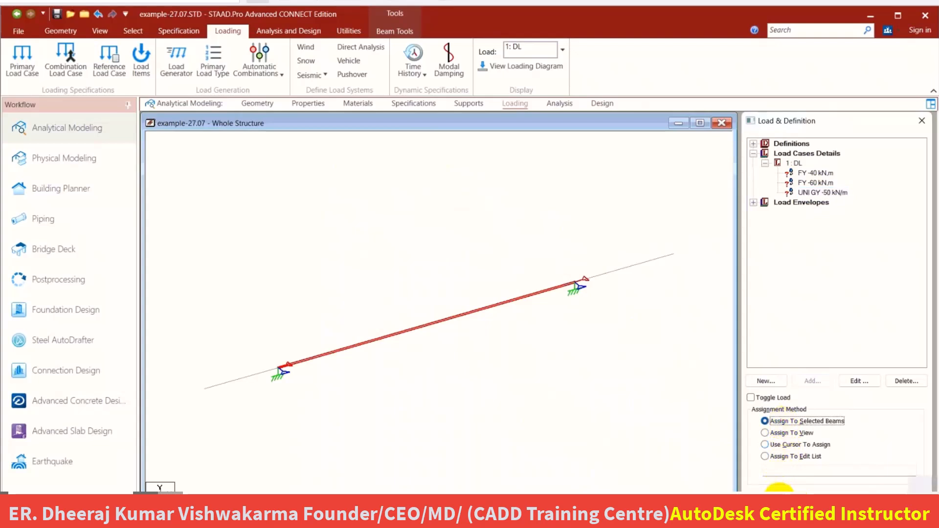
left_click(780, 488)
left_click(835, 352)
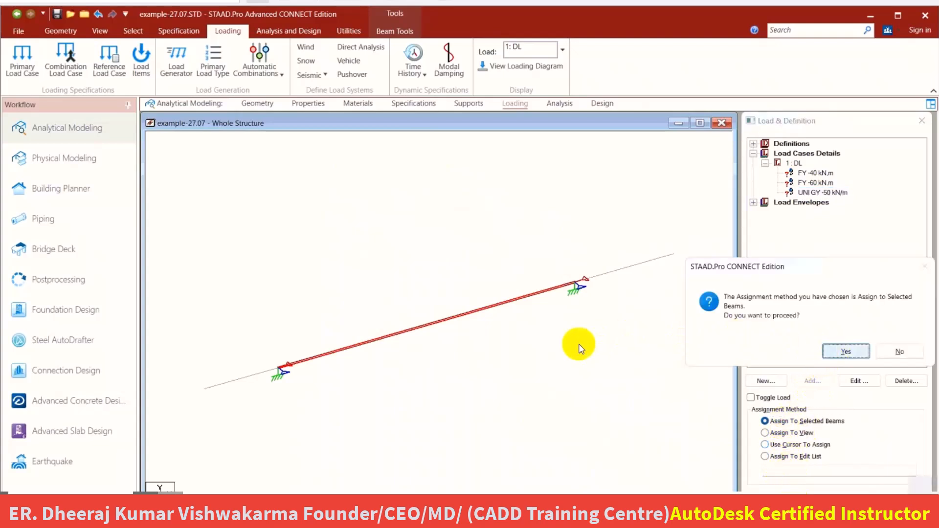
left_click(584, 313)
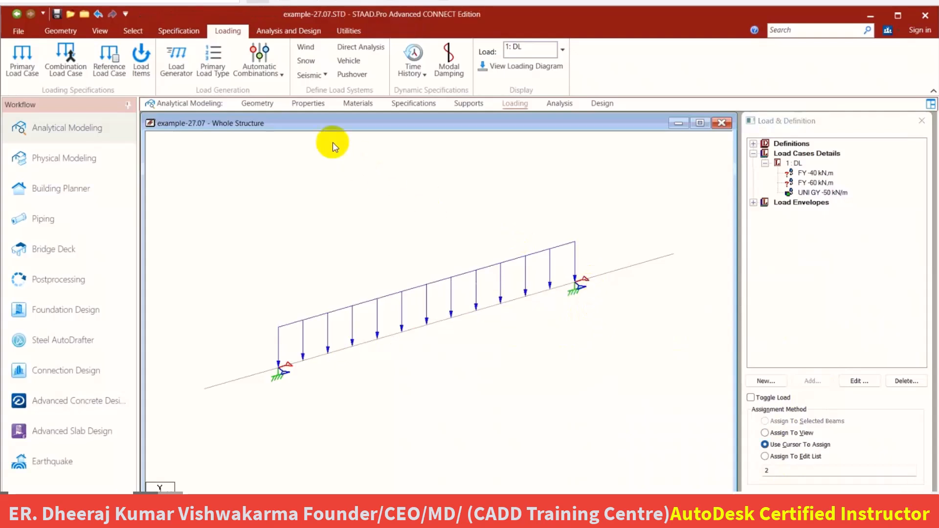
Assign the FY -40 nodal load to node 5, the free end of the left overhang.
left_click(133, 30)
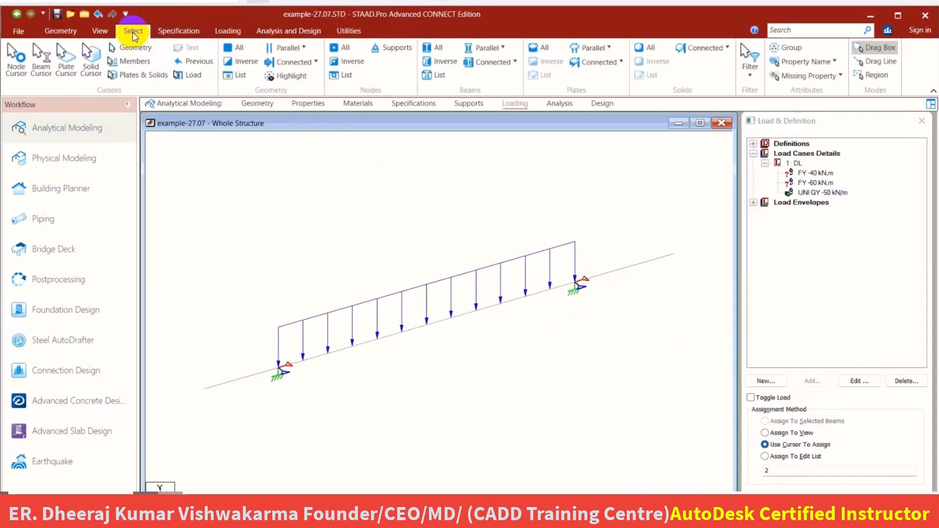
left_click(14, 63)
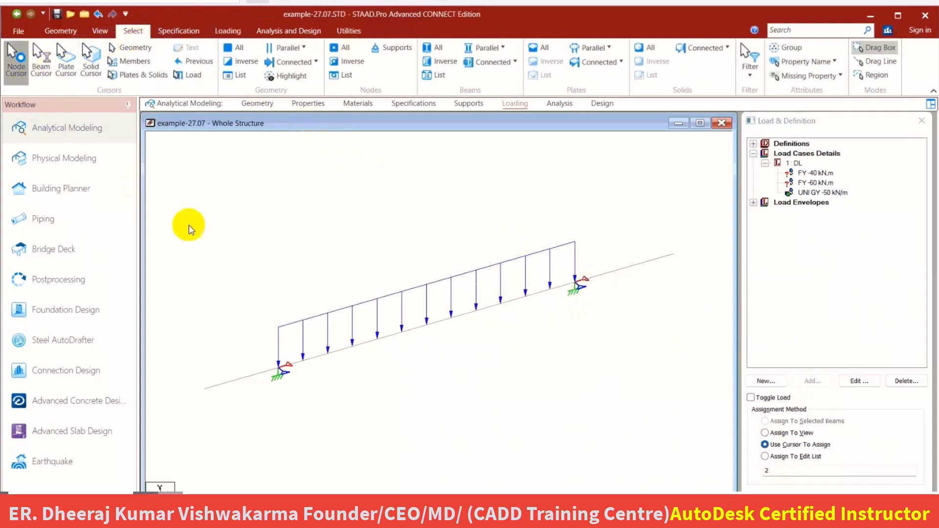
left_click_drag(187, 419, 281, 378)
left_click(812, 174)
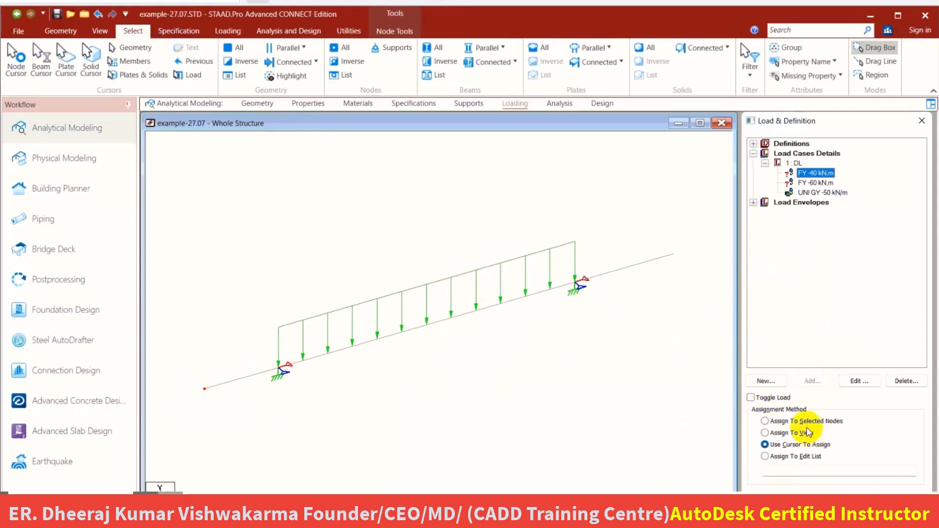
left_click(783, 422)
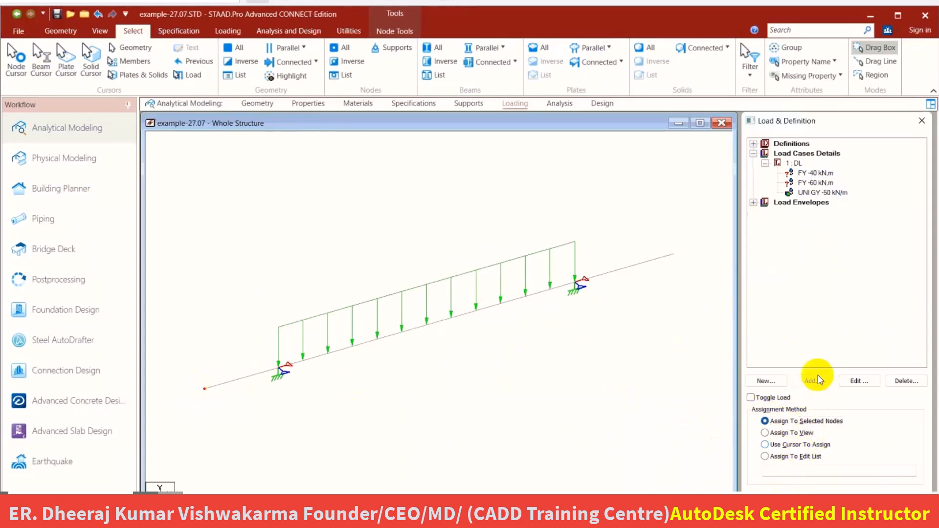
left_click(838, 352)
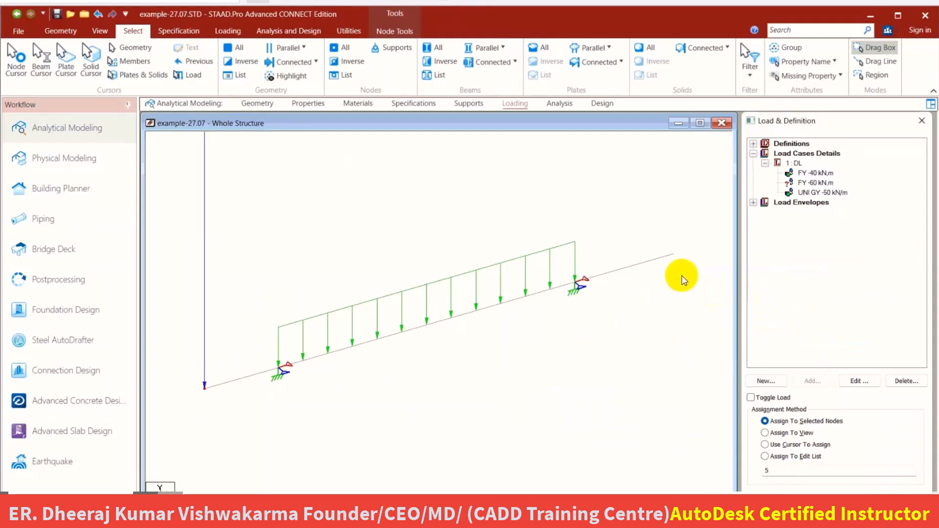
Assign the FY -60 nodal load to node 4, the free end of the right overhang, and display the loading diagram.
left_click(807, 183)
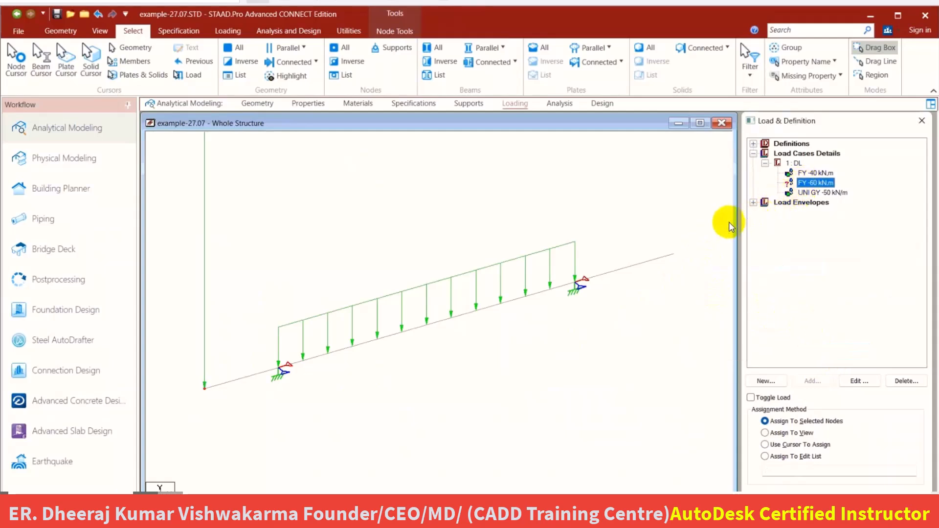
left_click_drag(652, 281, 695, 238)
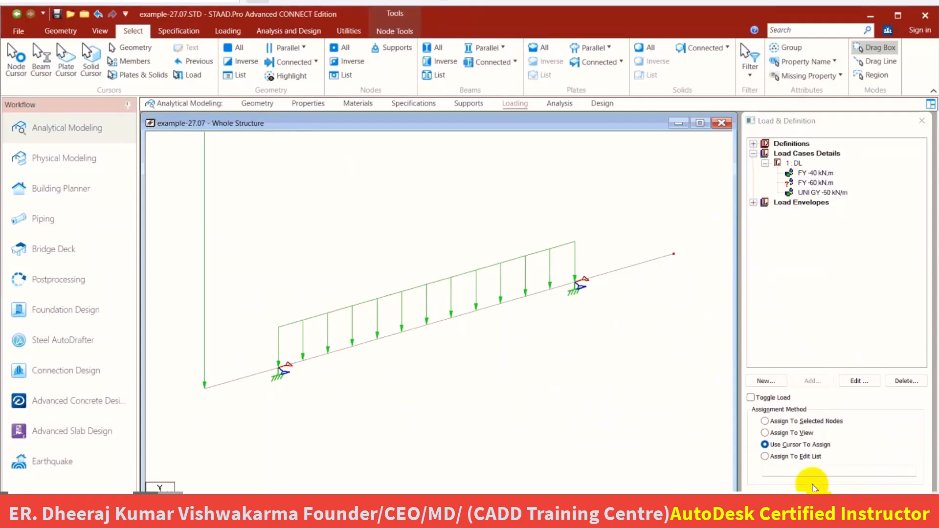
left_click(781, 445)
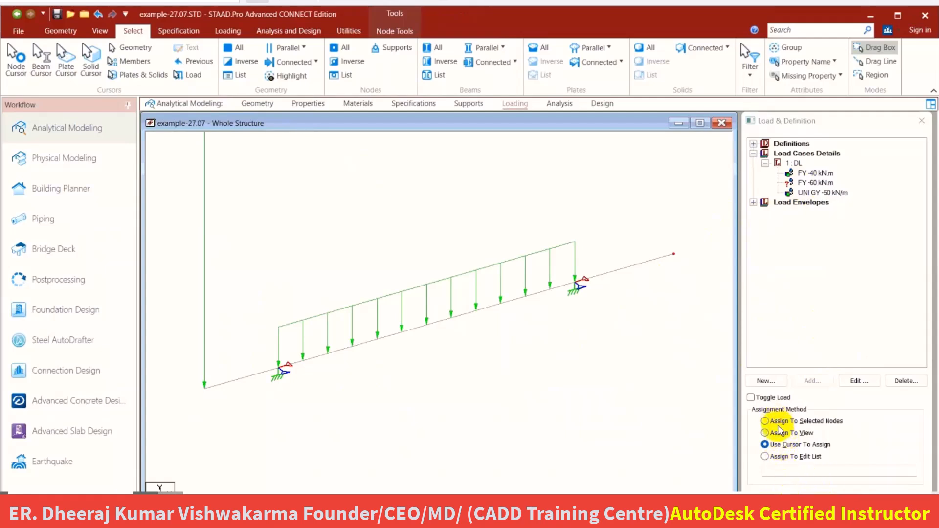
left_click(778, 421)
left_click(787, 486)
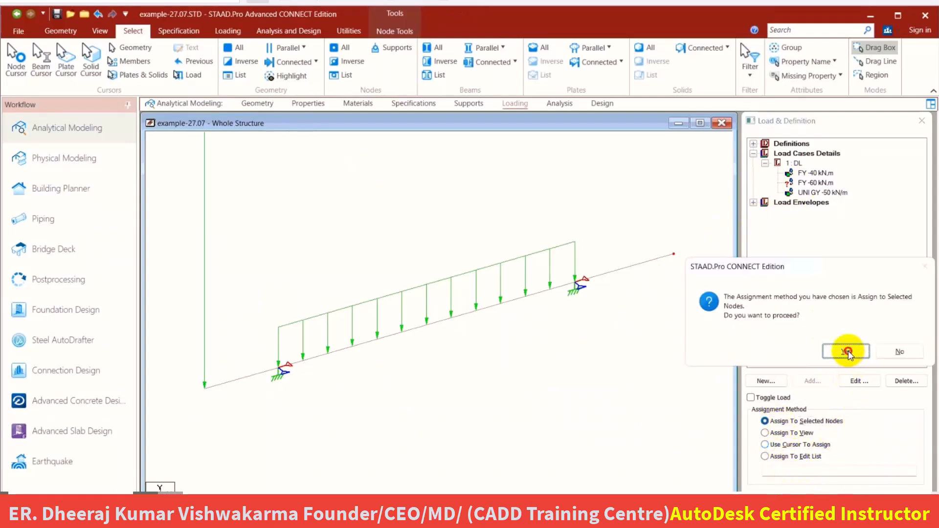
left_click(847, 352)
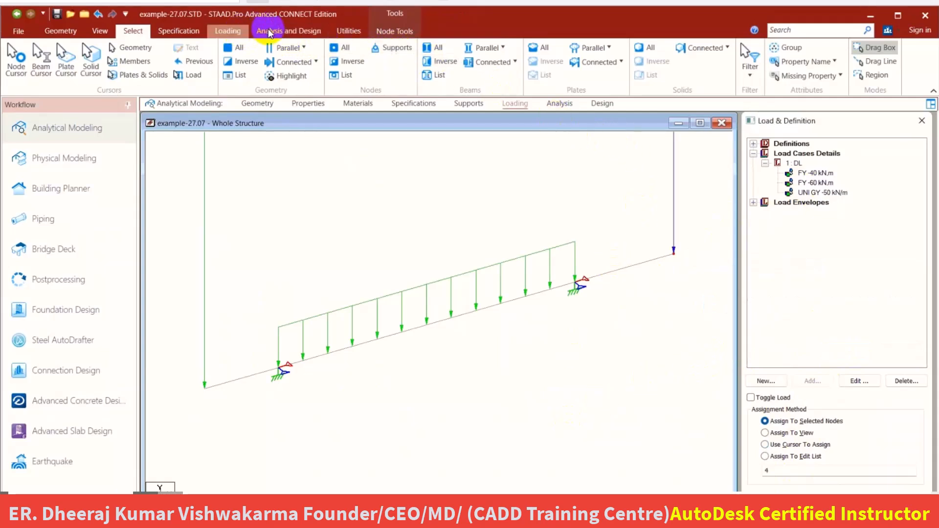
left_click(231, 32)
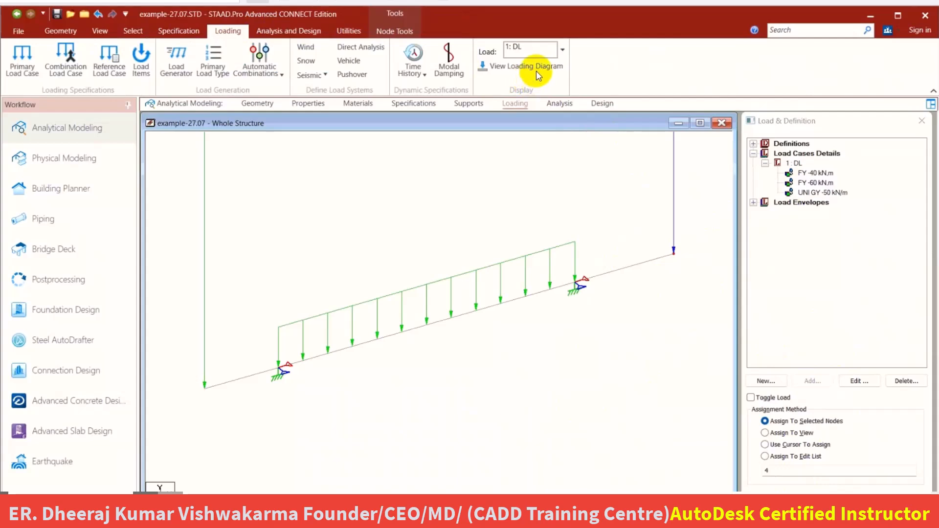
left_click(537, 69)
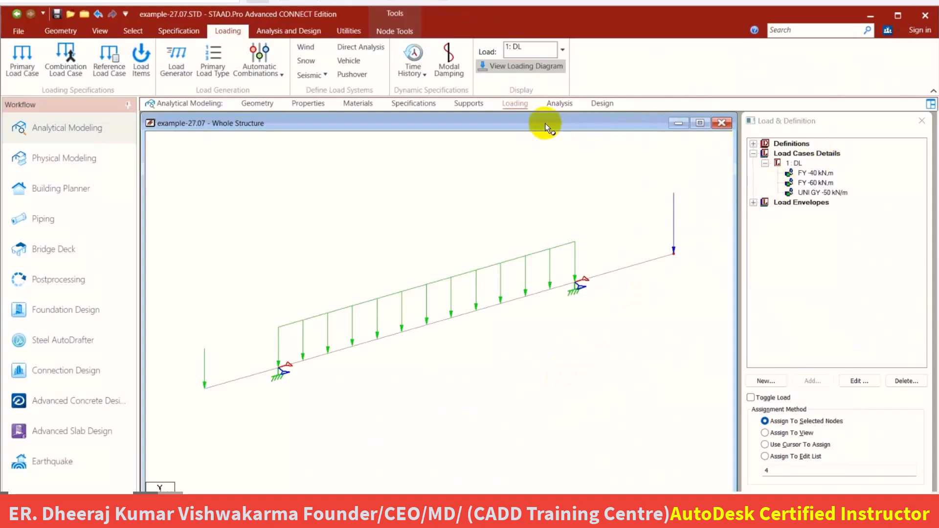
Delete the DEFINE ENVELOPE, ENVELOPE 1 and END DEFINE ENVELOPE commands from the analysis command list.
left_click(562, 104)
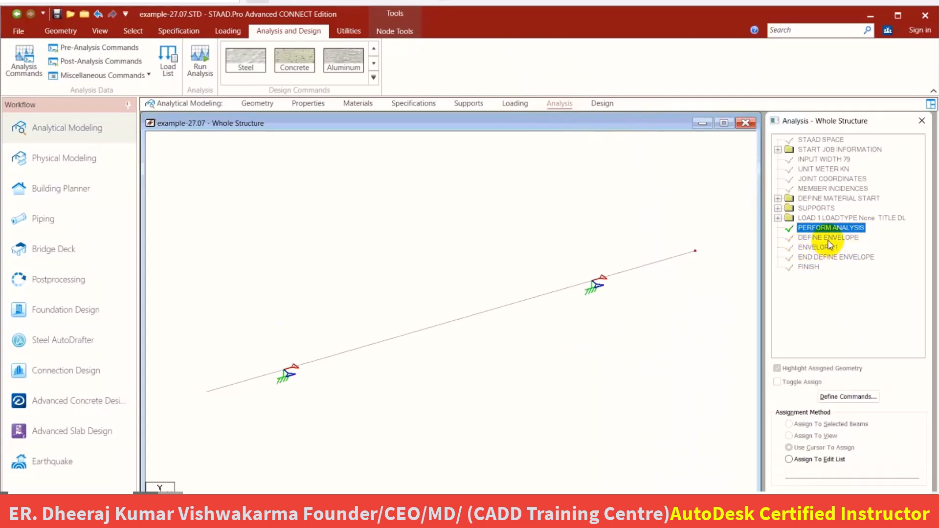
left_click(828, 238)
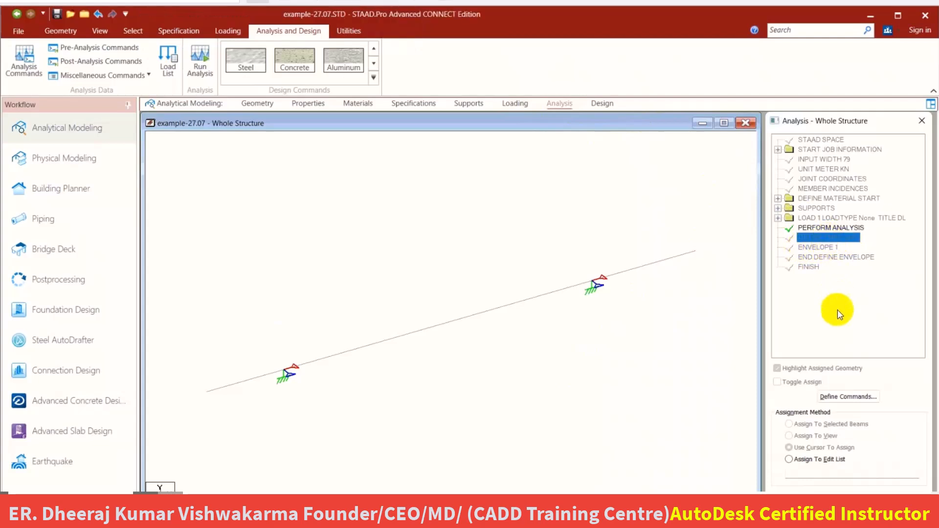
right_click(832, 241)
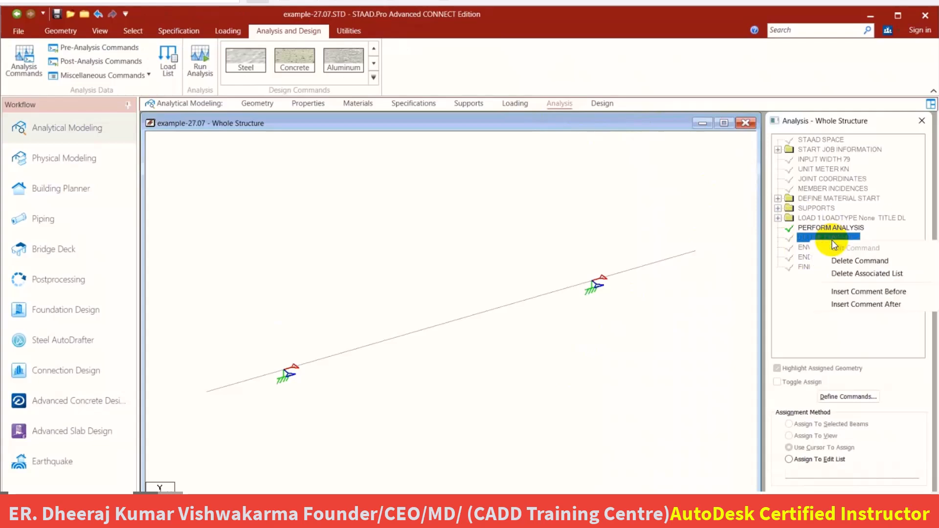
left_click(849, 262)
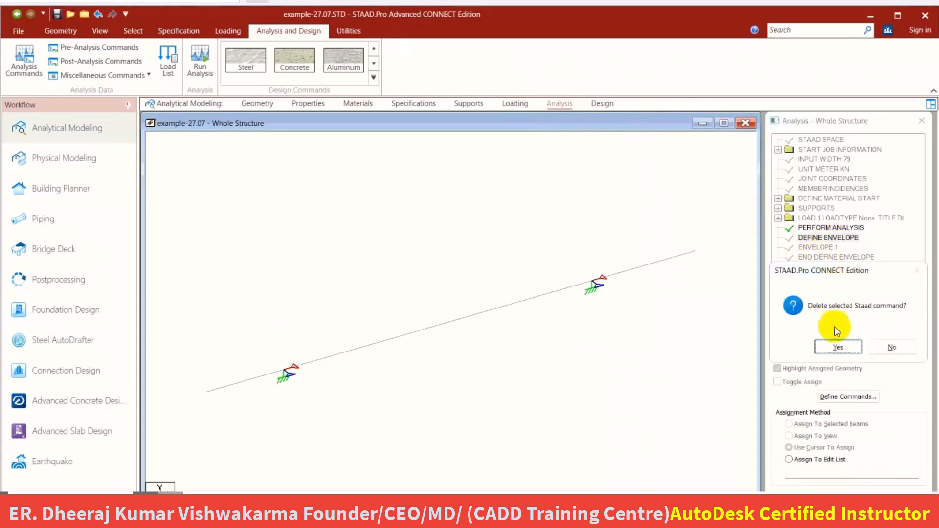
left_click(838, 347)
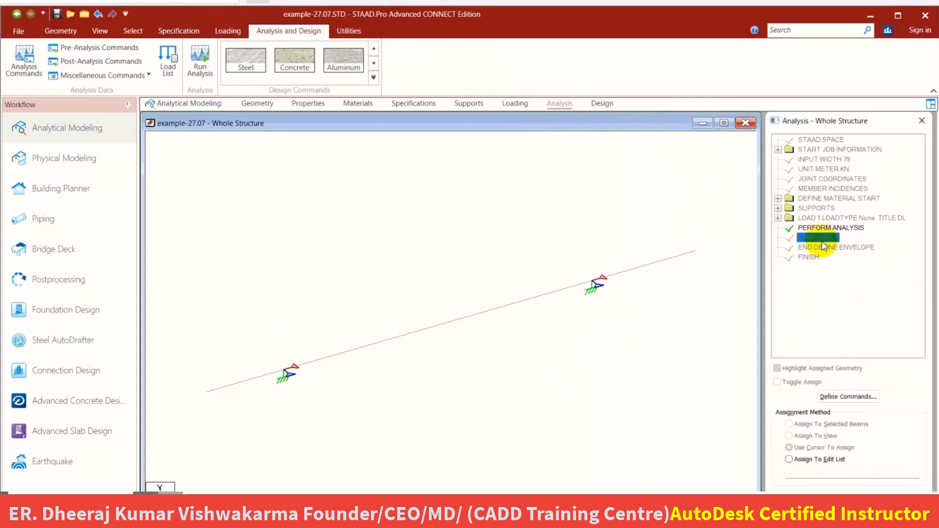
right_click(822, 242)
left_click(850, 259)
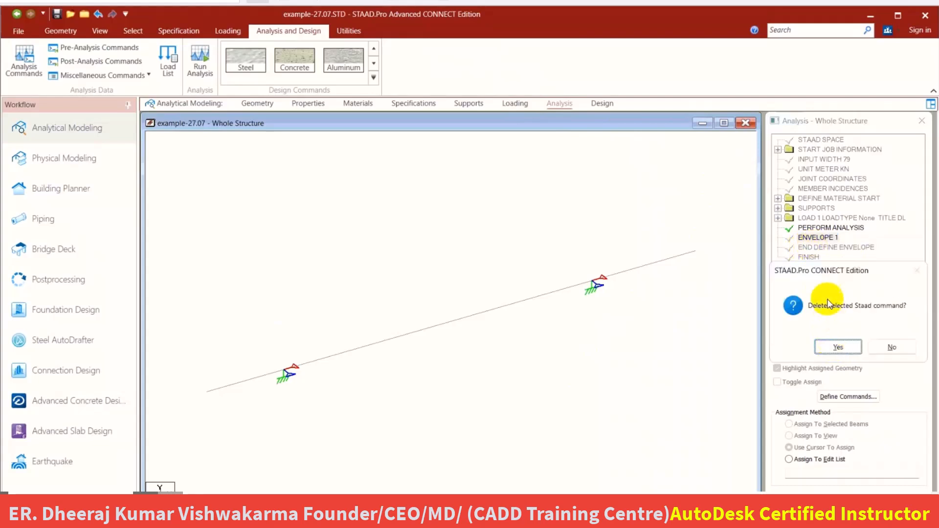
left_click(838, 347)
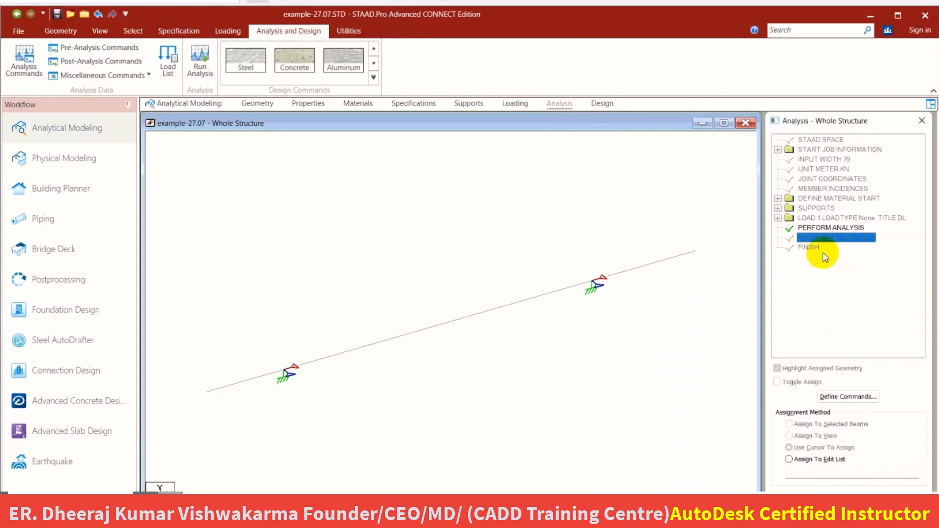
right_click(852, 240)
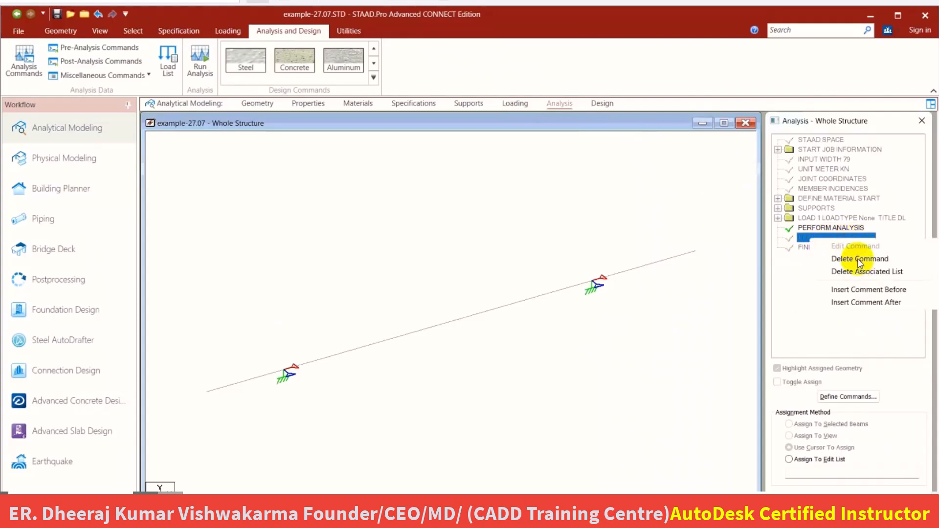
left_click(859, 260)
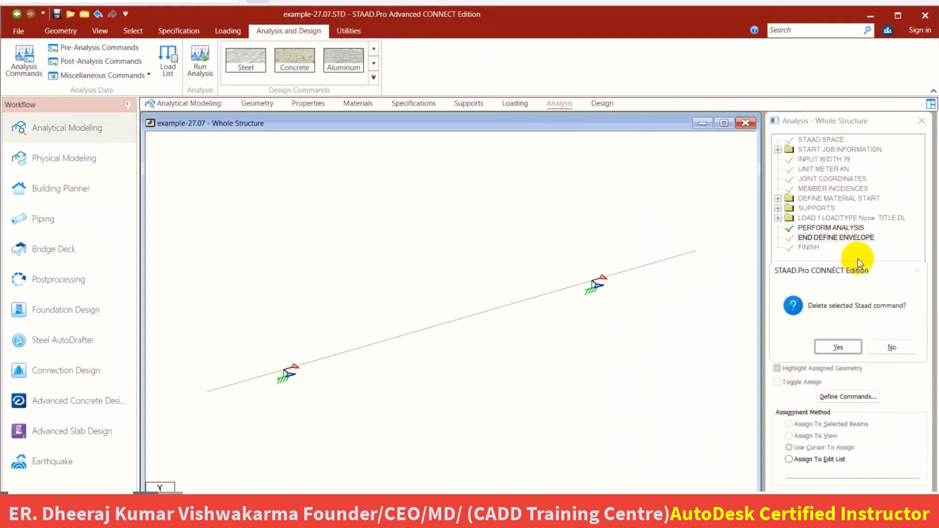
left_click(838, 346)
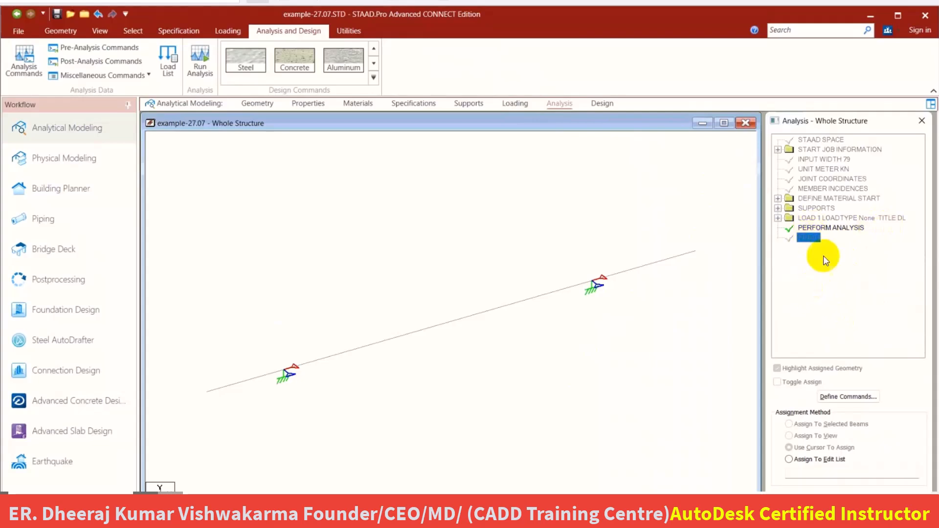
Save the modified structure and run the analysis, moving the analysis report window clear of the workflow list.
left_click(202, 66)
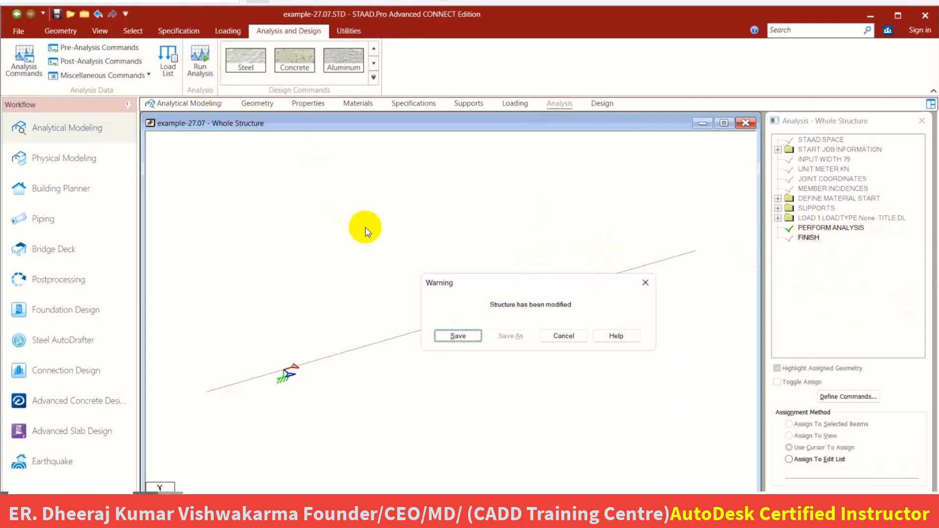
left_click(450, 337)
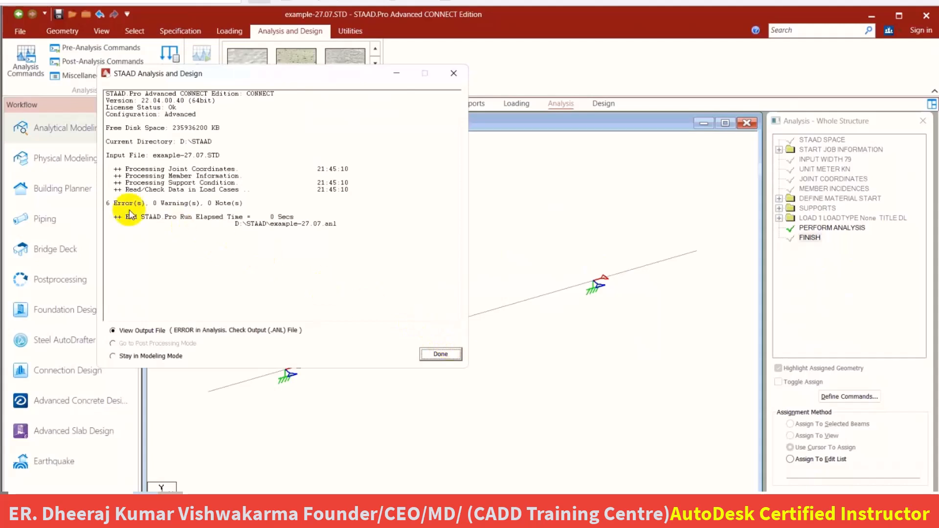
left_click_drag(300, 83, 525, 70)
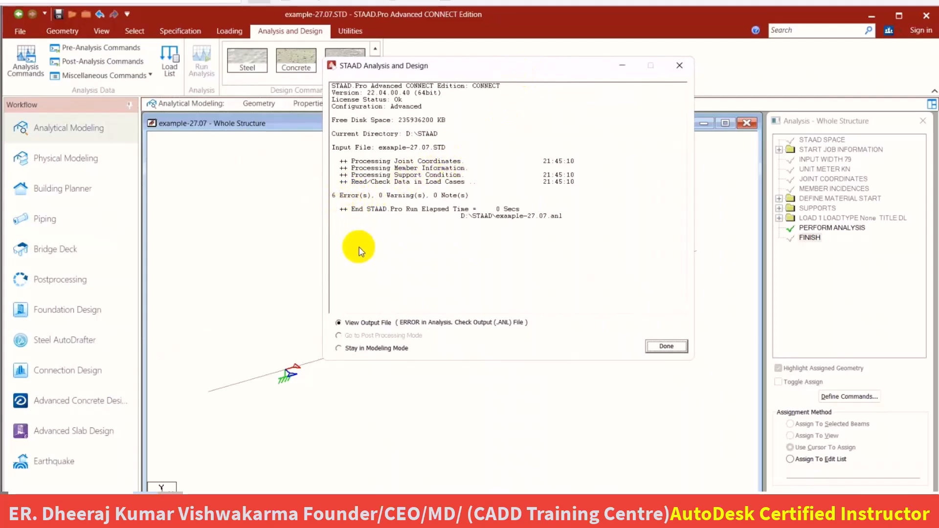
Open the analysis output file, examine all errors in the error list, and close the viewer.
left_click(666, 346)
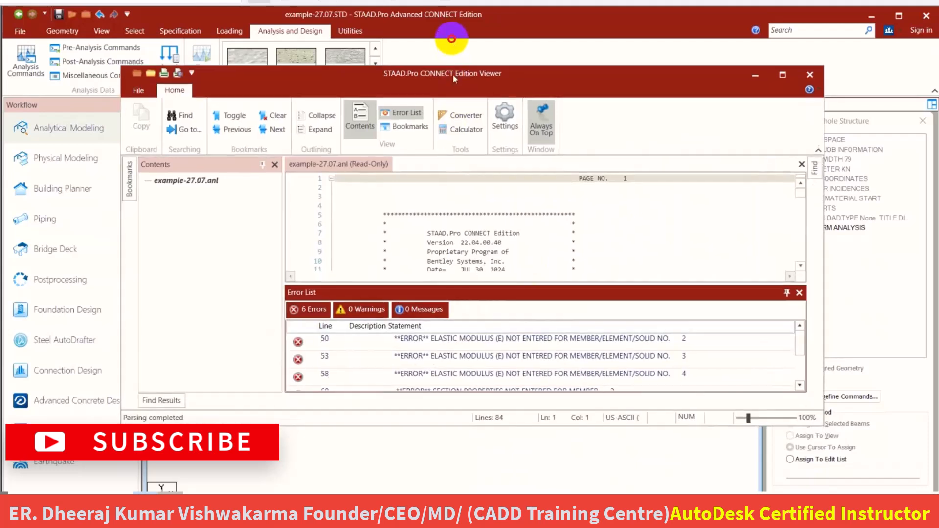
left_click_drag(453, 81, 452, 35)
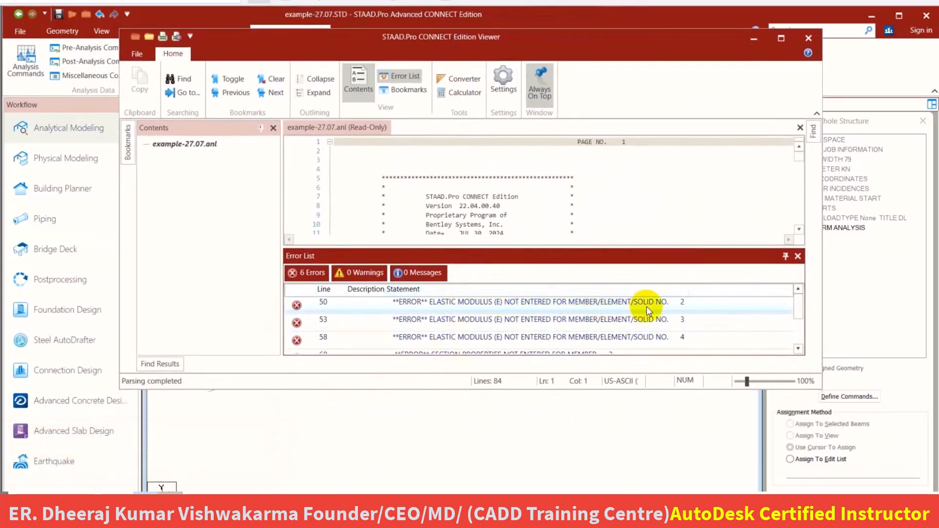
left_click_drag(796, 303, 795, 342)
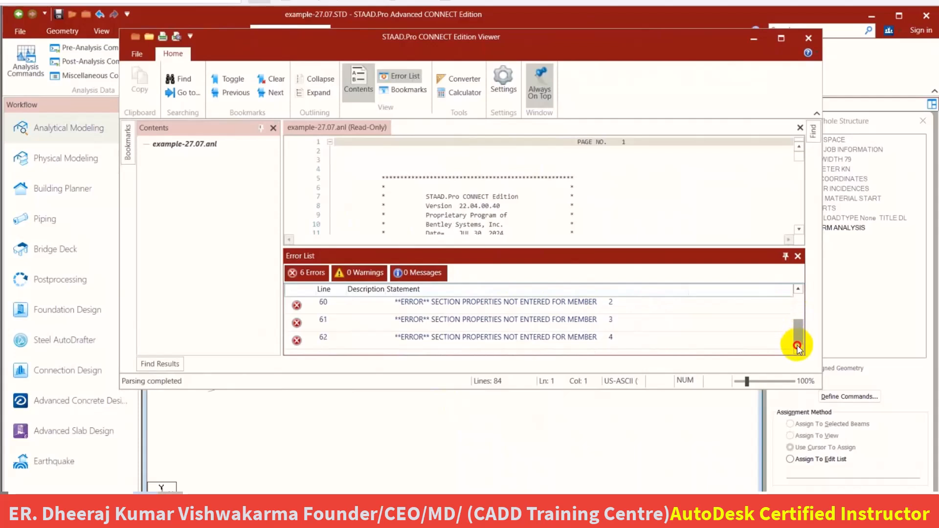
left_click(799, 286)
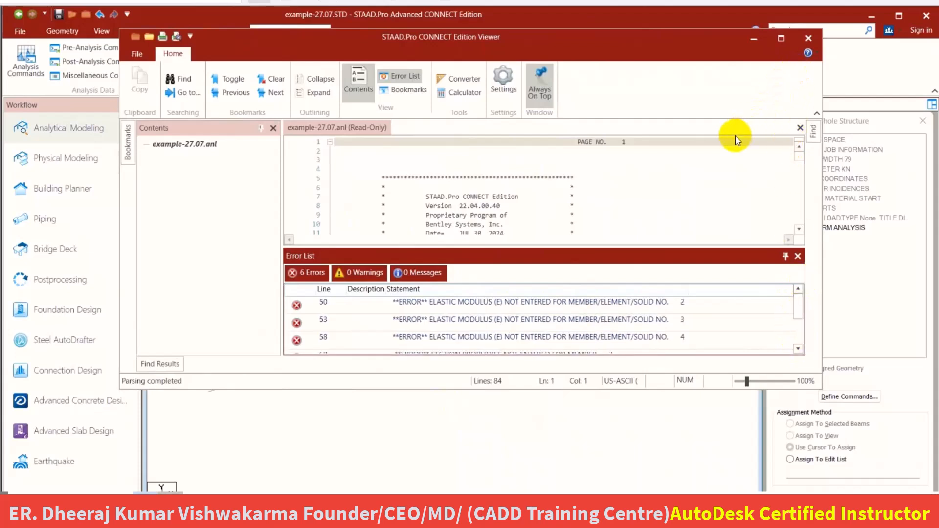
left_click(545, 42)
left_click_drag(536, 45, 537, 52)
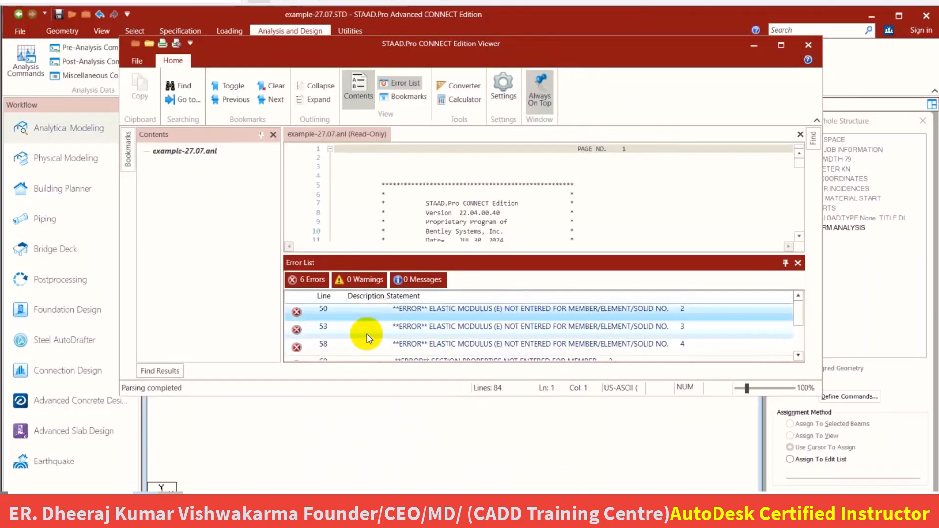
left_click(368, 347)
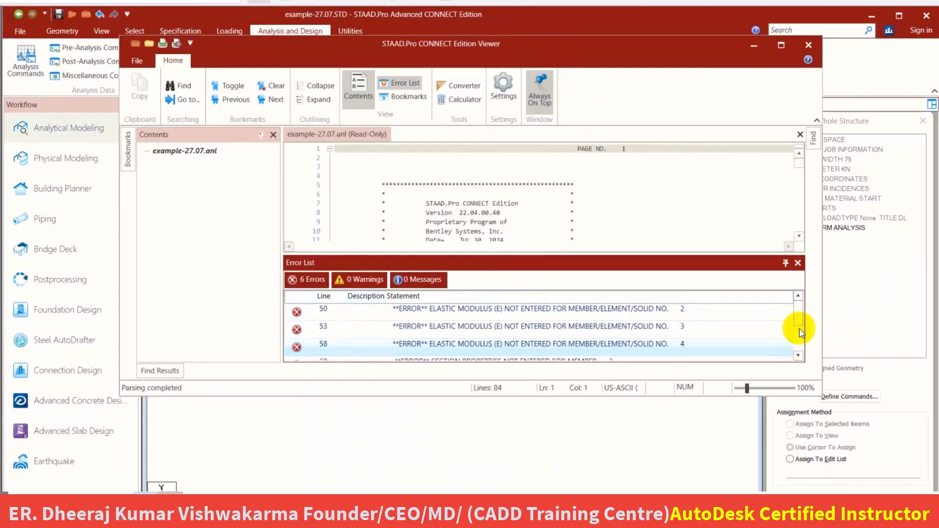
left_click_drag(798, 319, 794, 340)
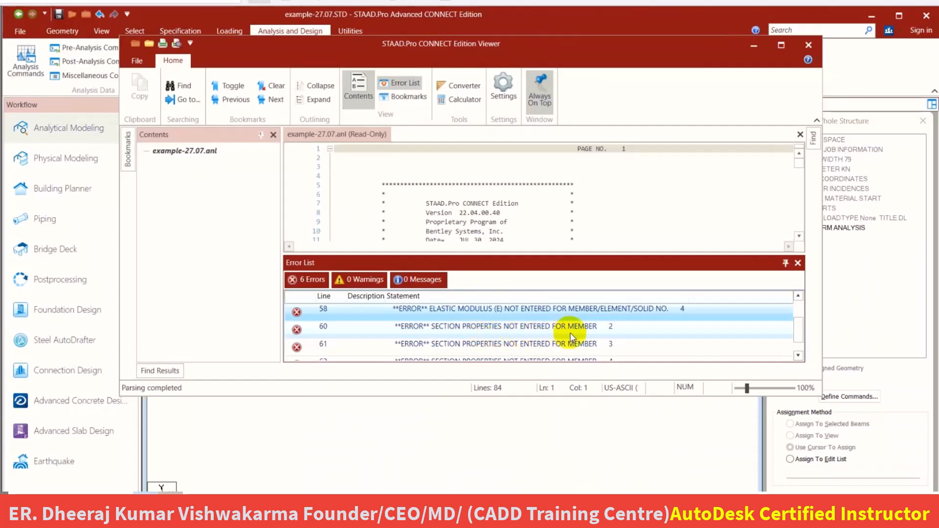
scroll(570, 332, "down", 1)
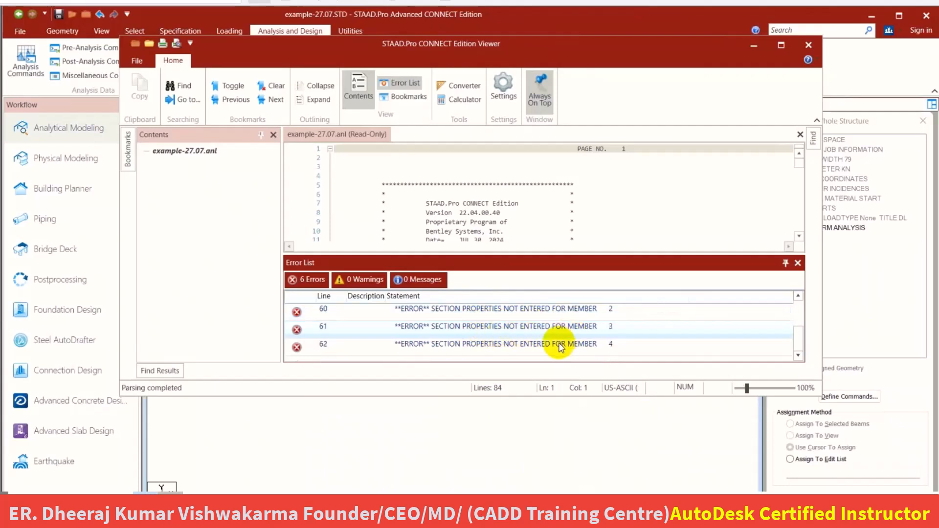
left_click(808, 45)
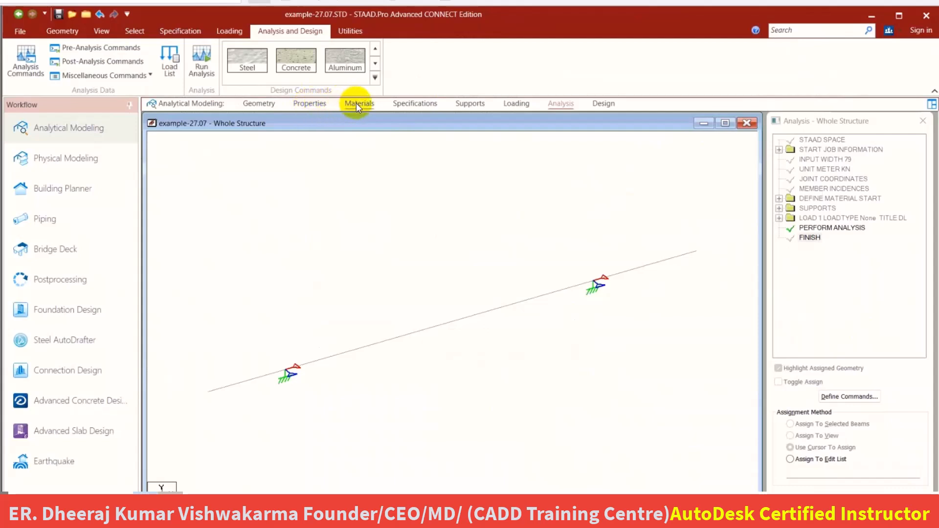
Define a rectangular concrete section with YD 0.23 m and ZD 0.23 m in the beam properties.
left_click(310, 104)
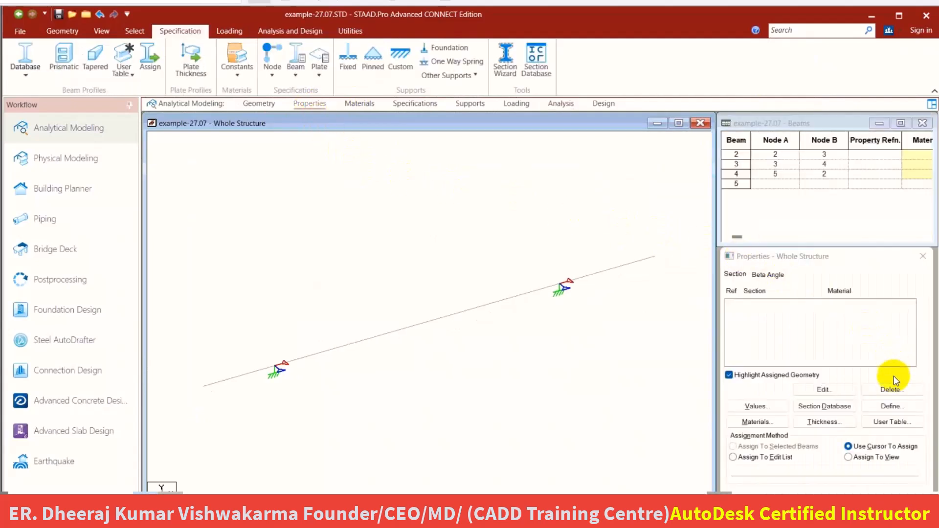
left_click(891, 406)
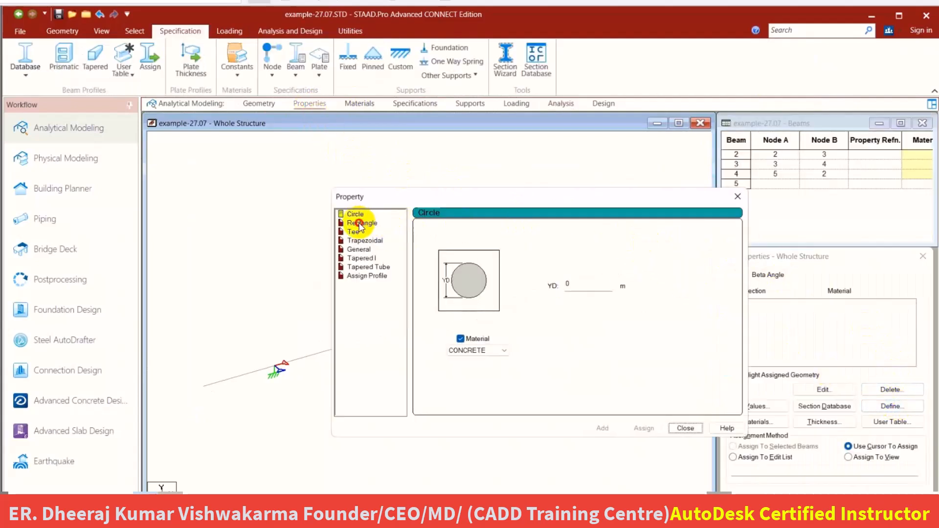
left_click(361, 224)
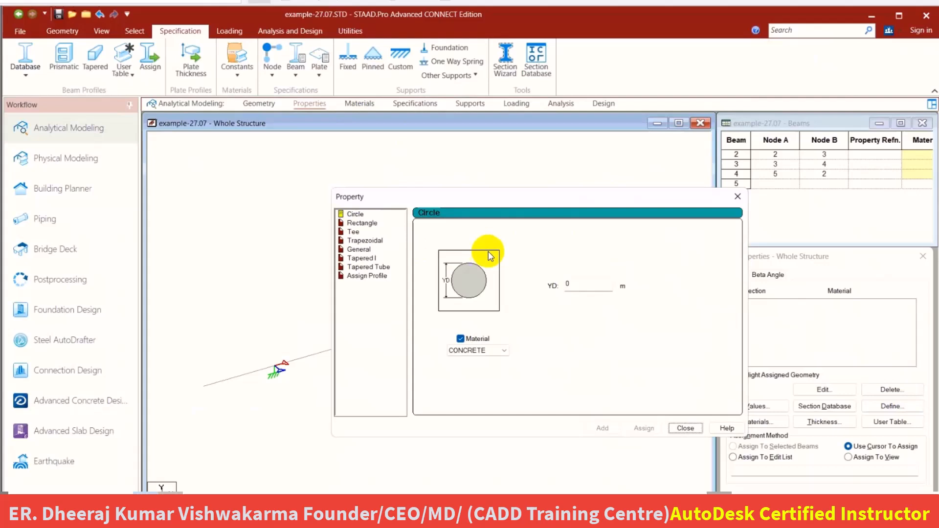
left_click(547, 278)
type("23")
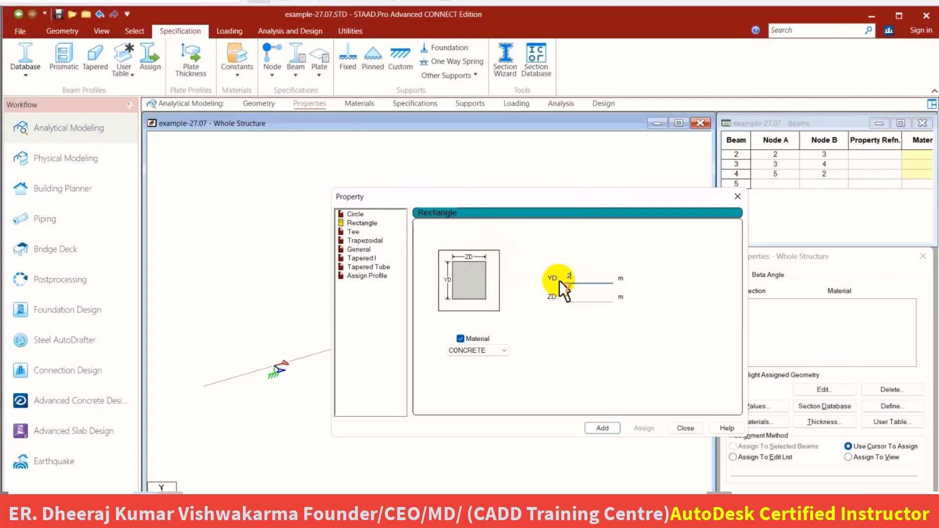
left_click(576, 294)
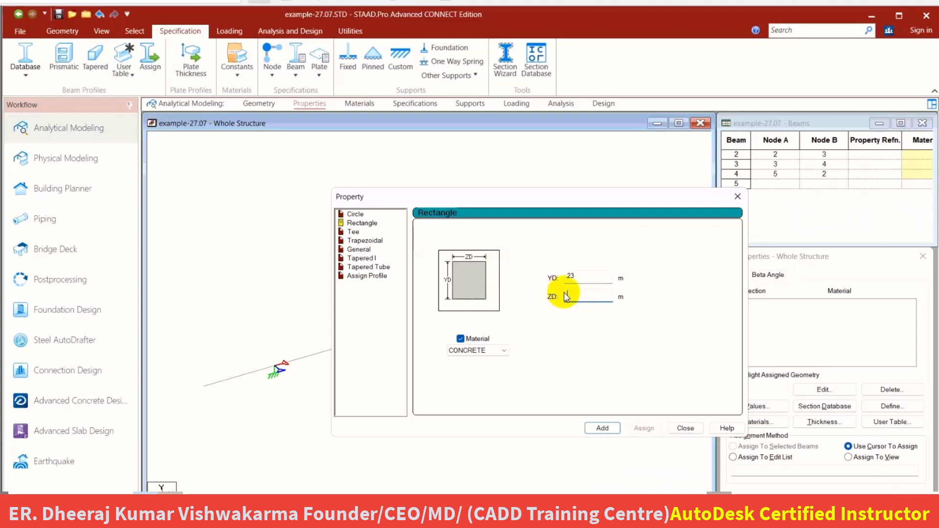
type("23")
left_click(603, 428)
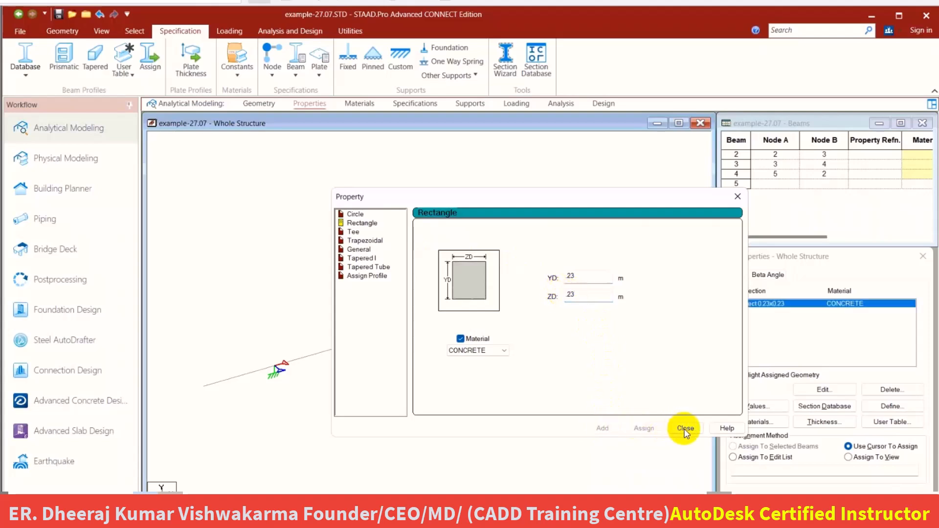
left_click(685, 428)
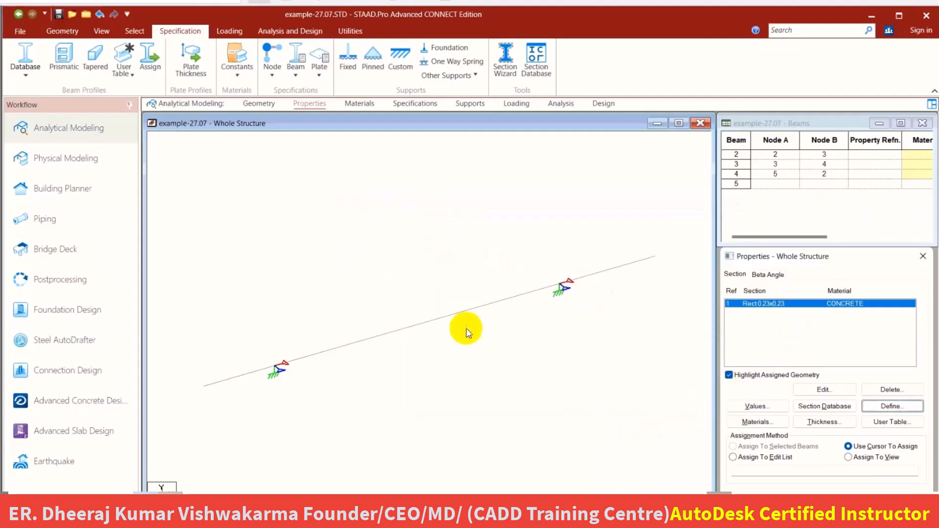
Assign the Rect 0.23x0.23 concrete section to all beams in the view and clear the beam selection.
left_click(863, 460)
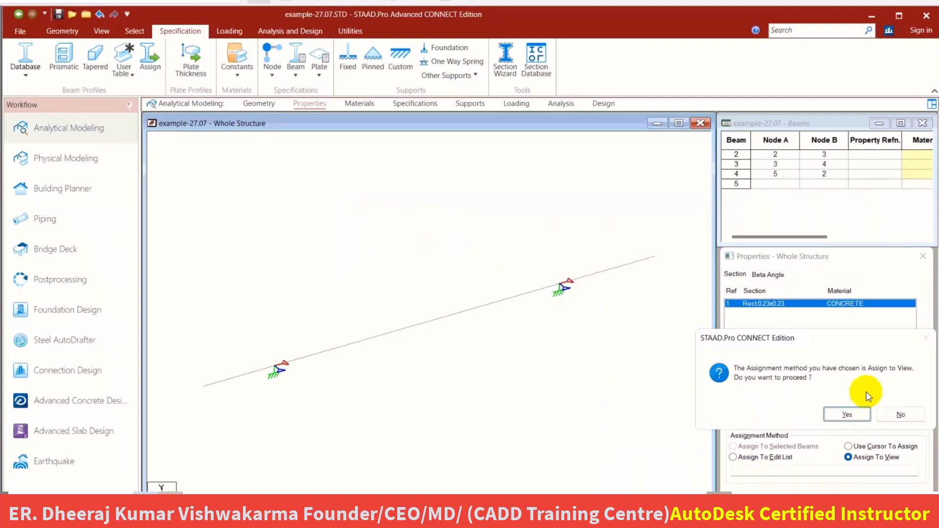
left_click(847, 414)
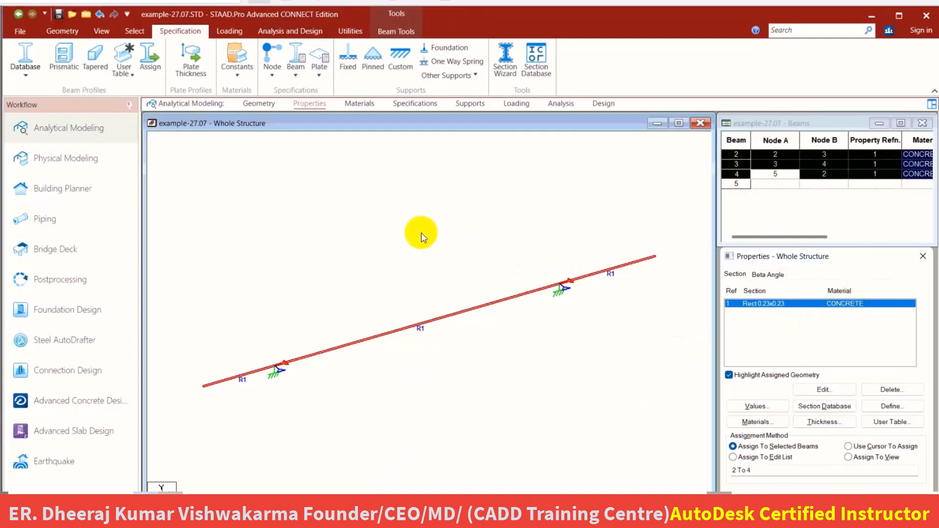
left_click(375, 225)
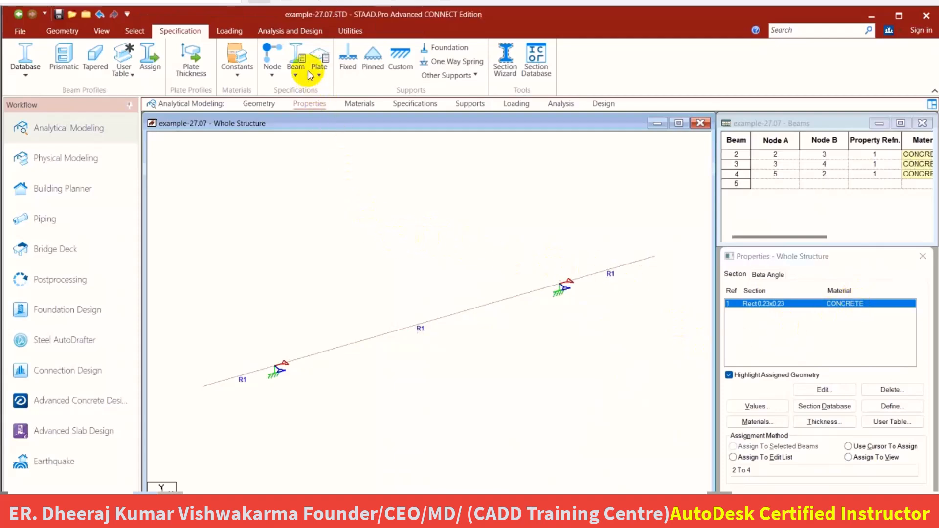
Save the modified structure and rerun the analysis, moving the analysis report window clear of the workflow list.
left_click(278, 31)
left_click(207, 69)
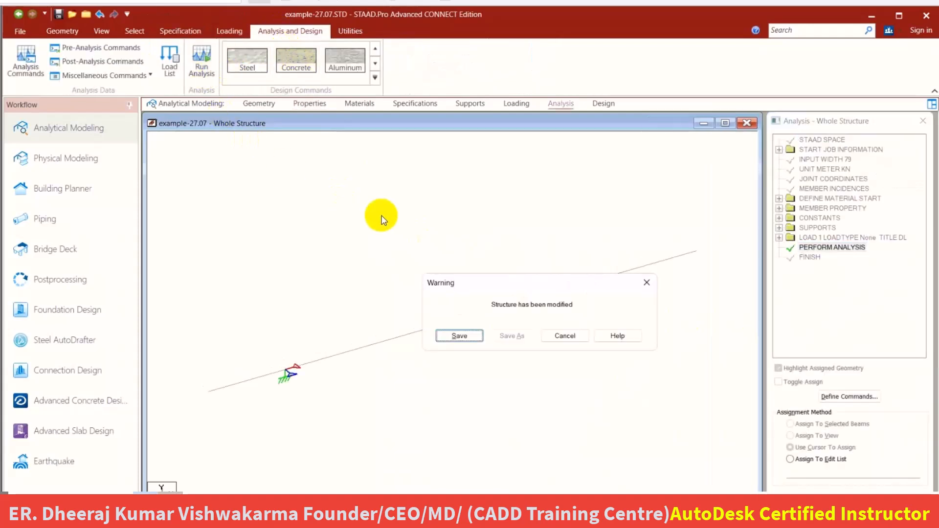
left_click(462, 336)
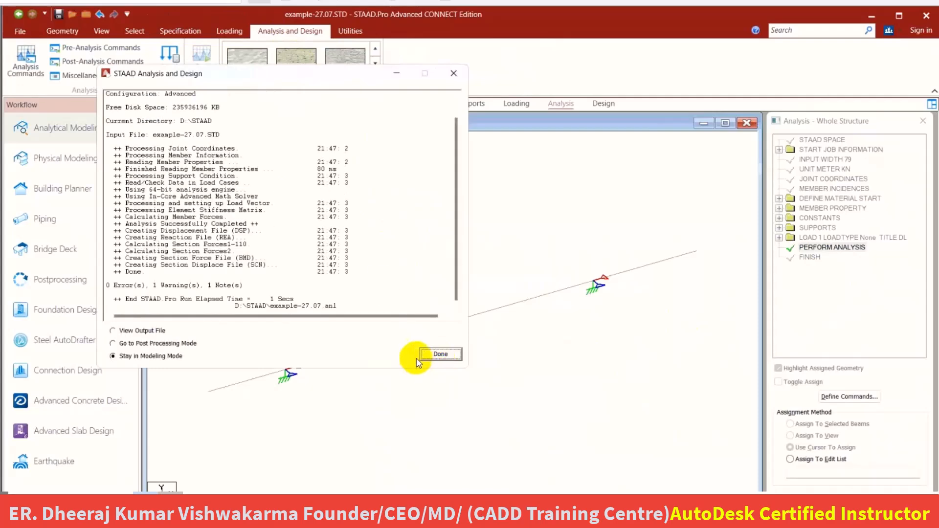
left_click_drag(348, 69, 470, 35)
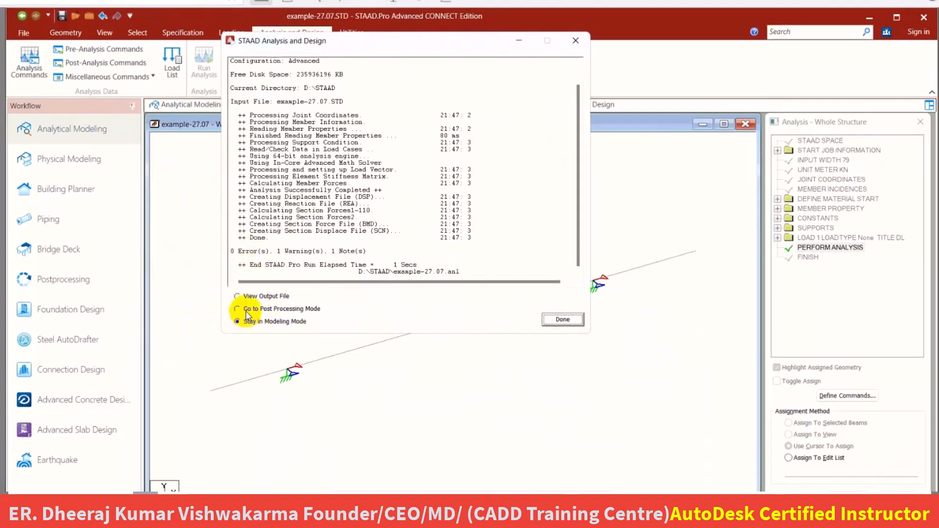
Go to postprocessing mode with load case 1 DL selected for the results.
left_click(247, 310)
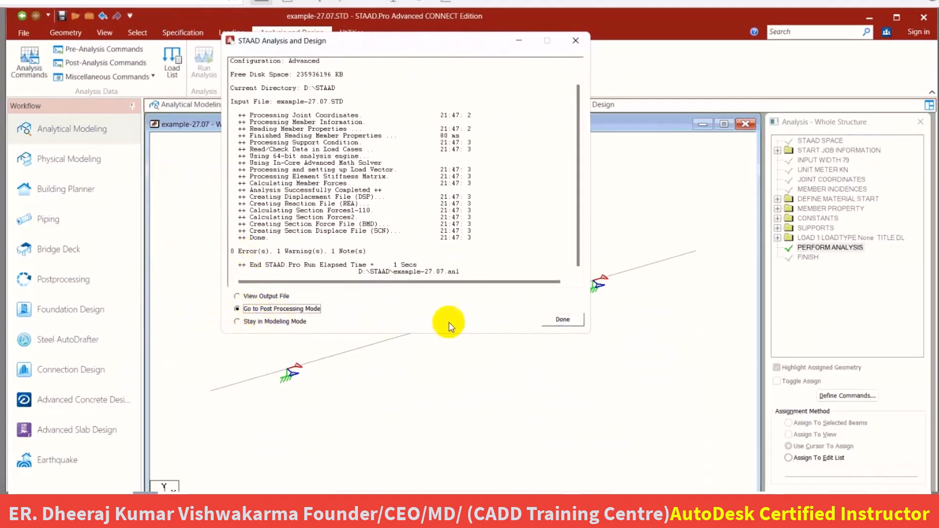
left_click(561, 324)
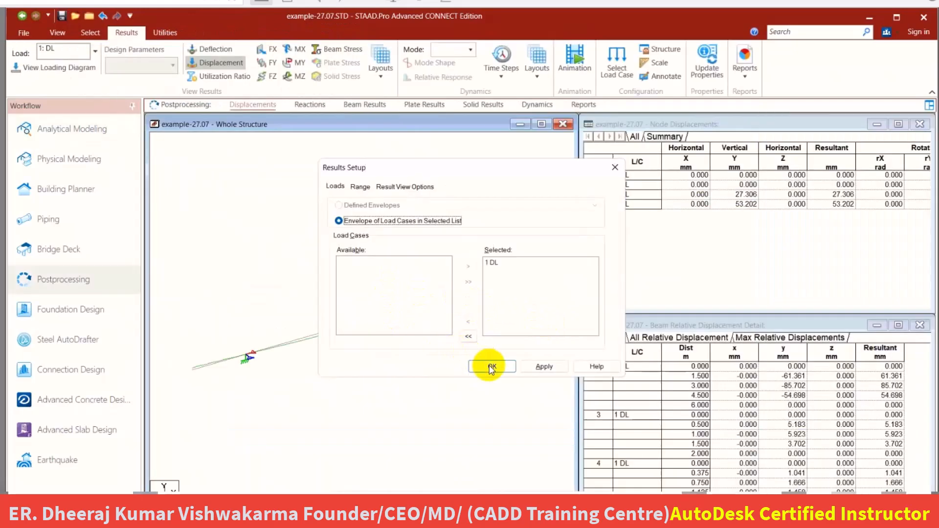
left_click(491, 367)
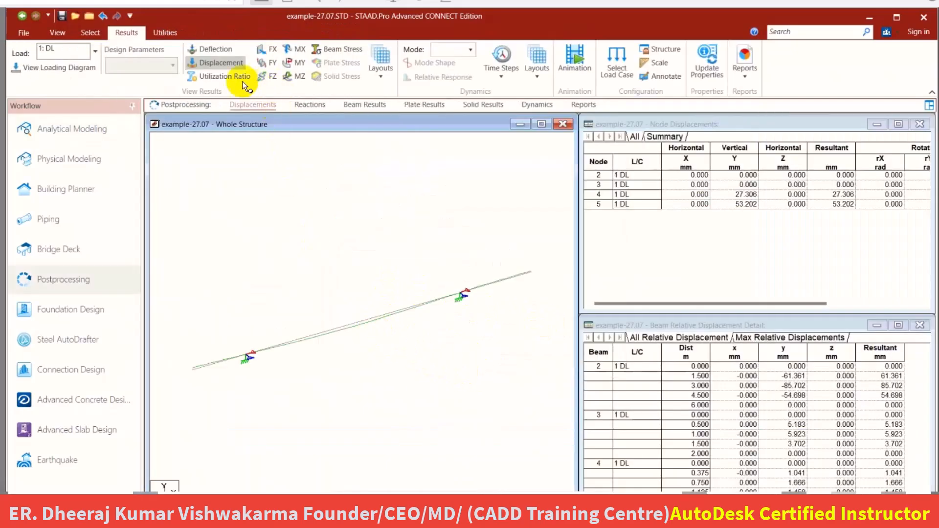
Display the FY shear force diagram and annotate the shear values at the ends of all beams.
left_click(264, 67)
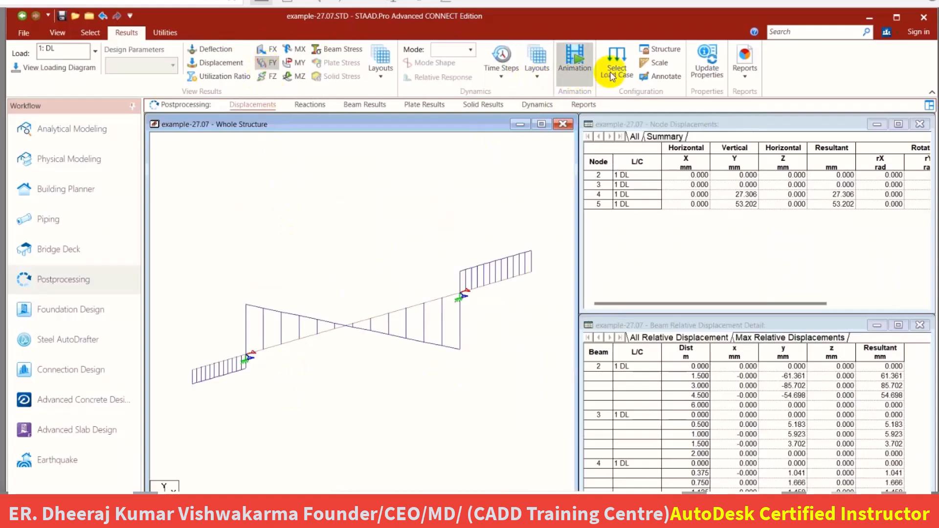
left_click(662, 76)
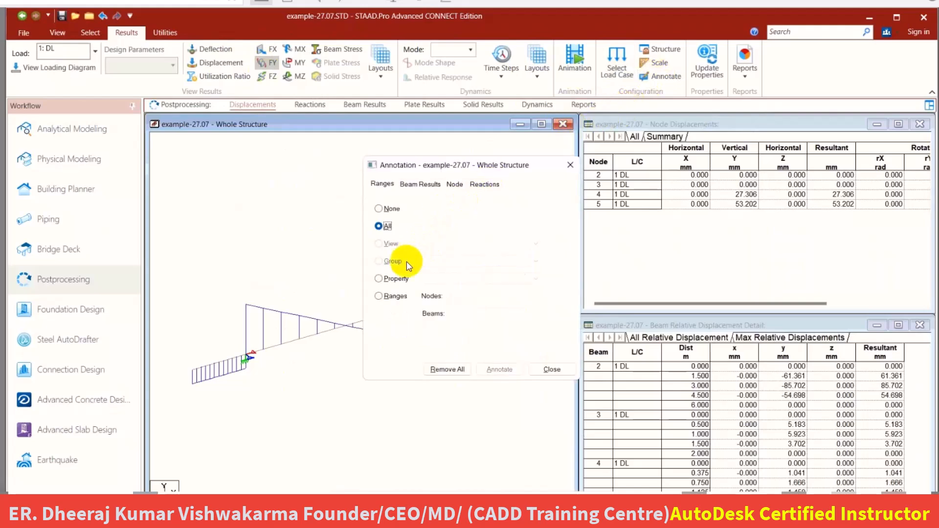
left_click(424, 187)
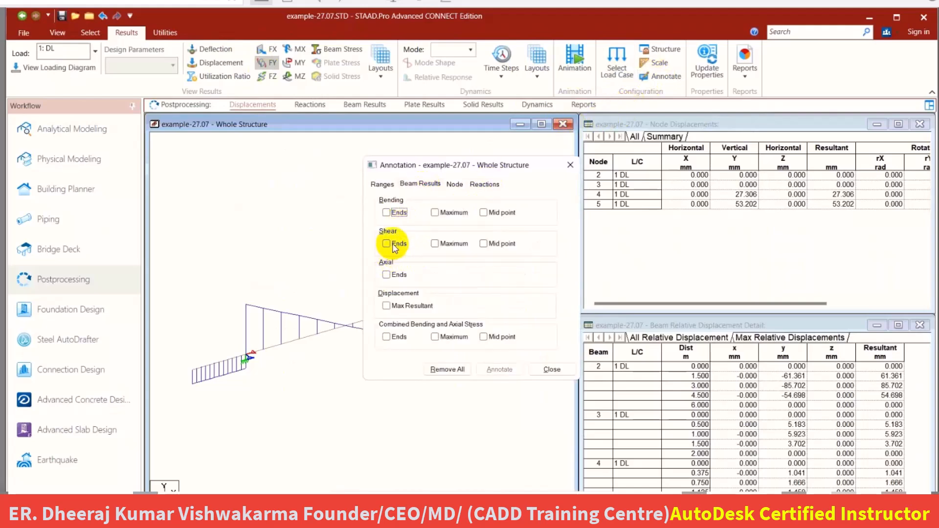
left_click(387, 244)
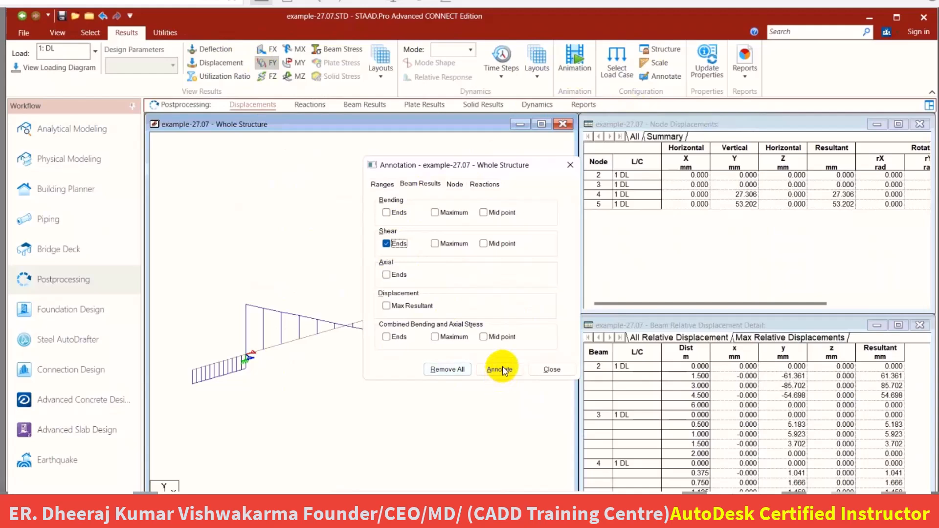
left_click(500, 371)
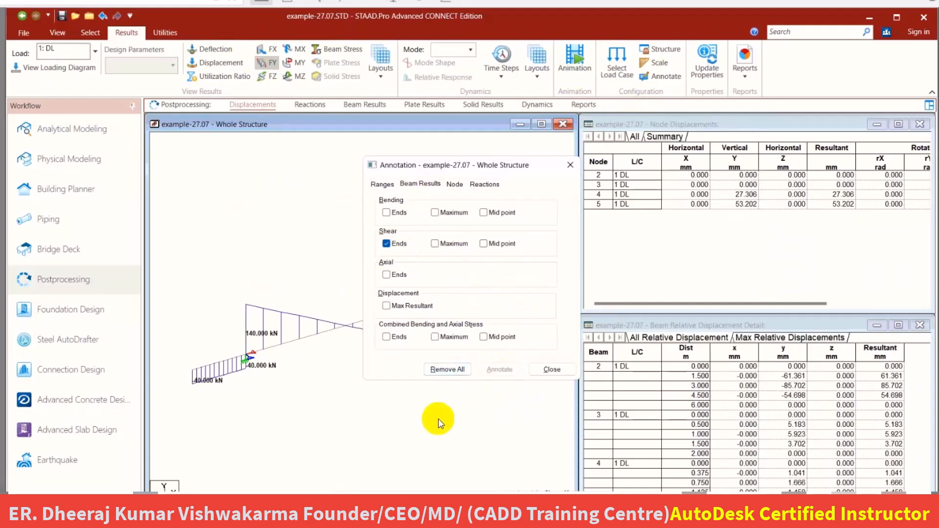
left_click(570, 166)
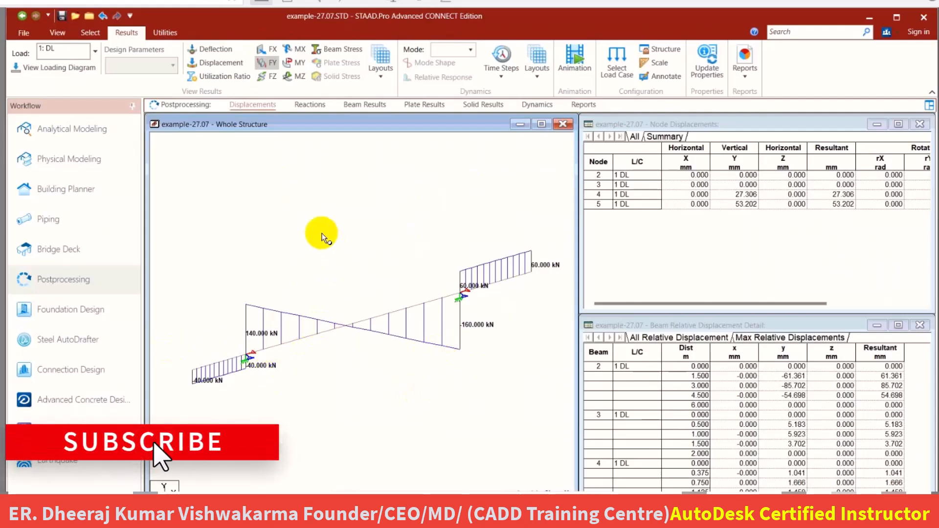
Select beam 2, the span between the supports, and open its shear and bending results.
left_click(89, 33)
left_click(46, 61)
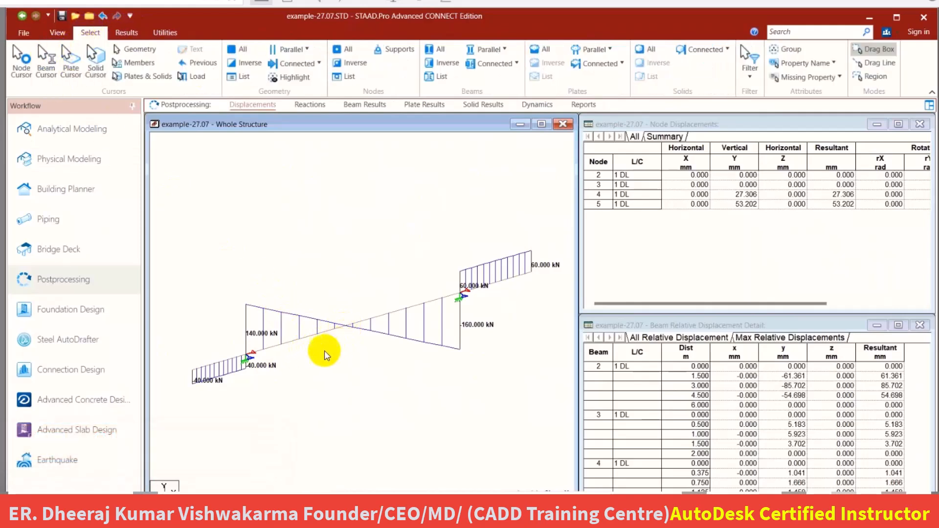
left_click(344, 331)
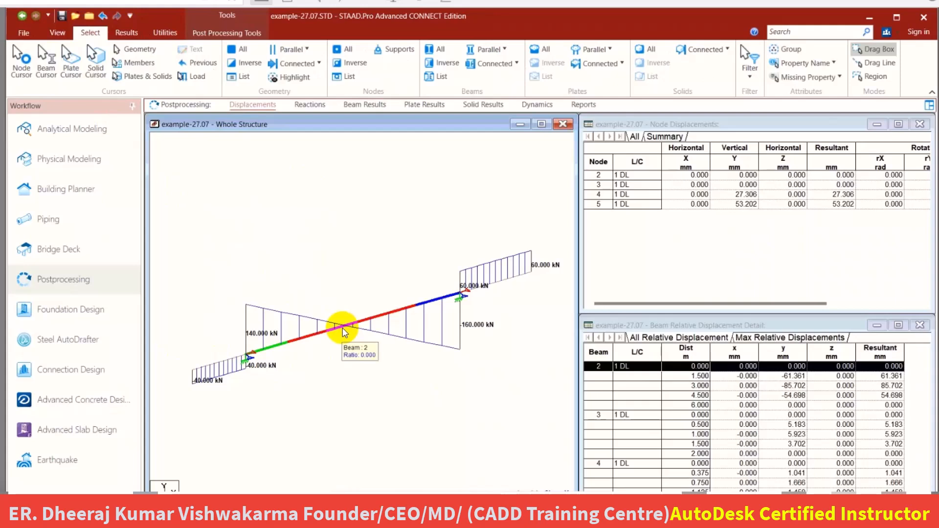
double_click(344, 332)
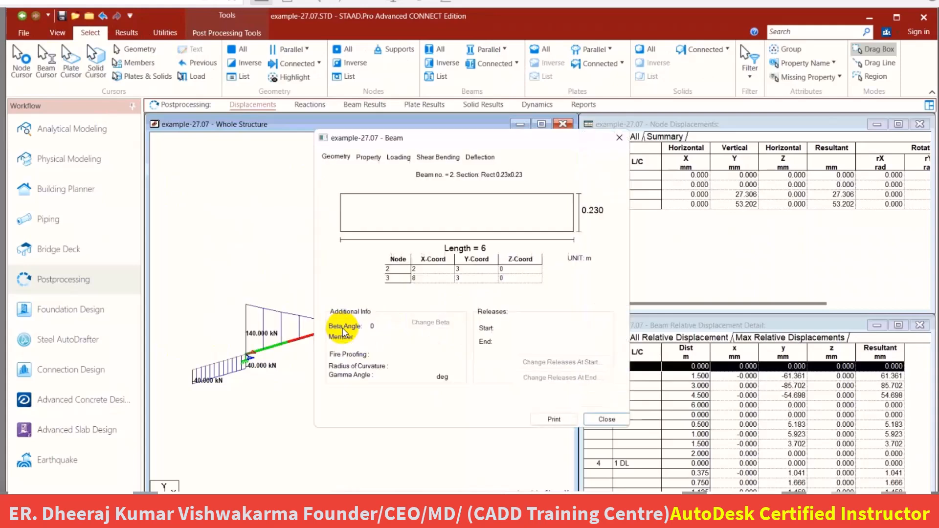
left_click(444, 159)
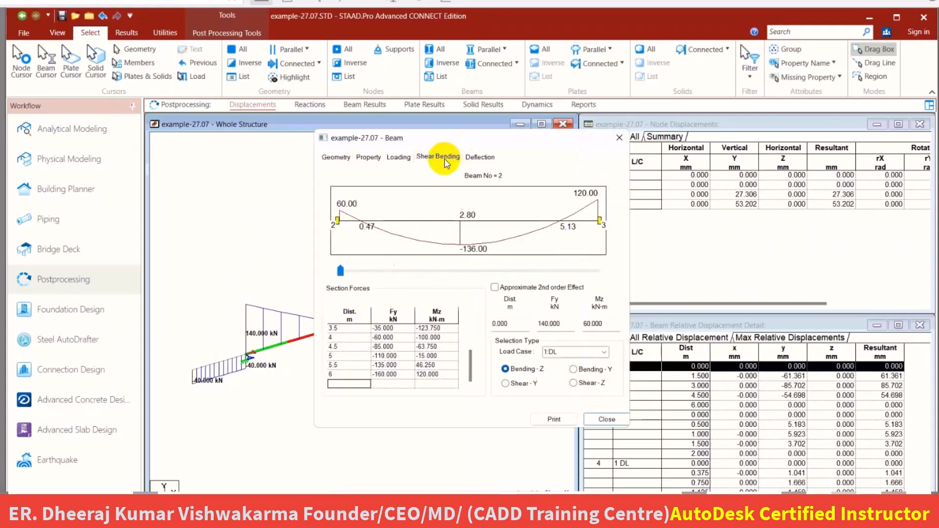
Show beam 2's Shear-Y diagram and switch to Acrobat Reader to open the STAAD workbook final-1 PDF.
left_click(507, 383)
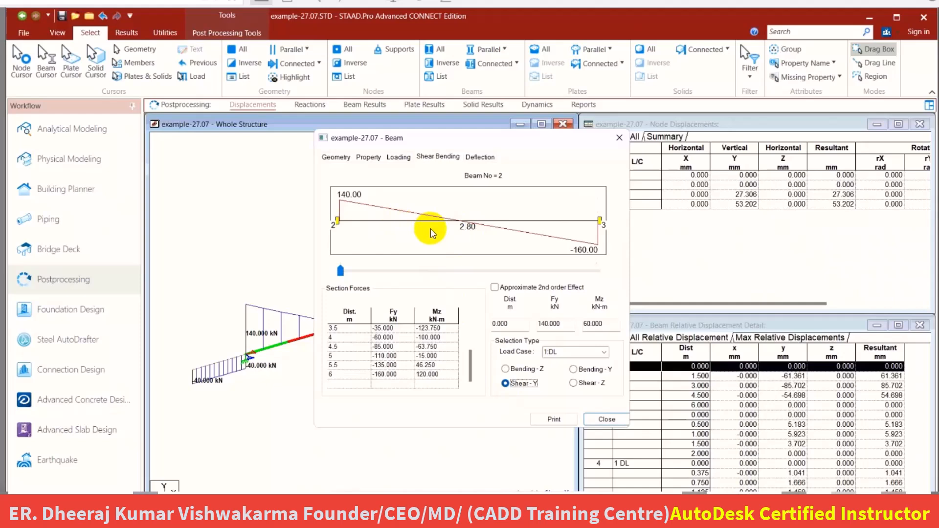
mouse_move(239, 518)
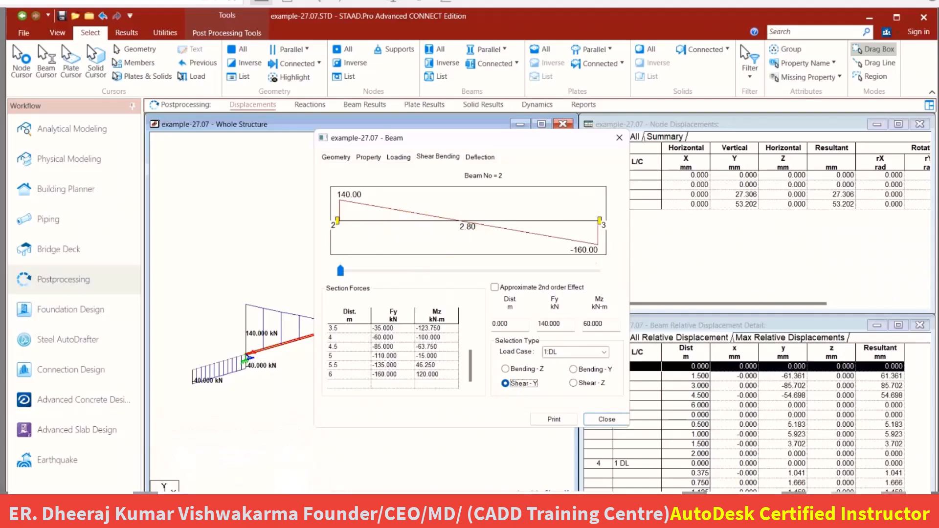
left_click(233, 462)
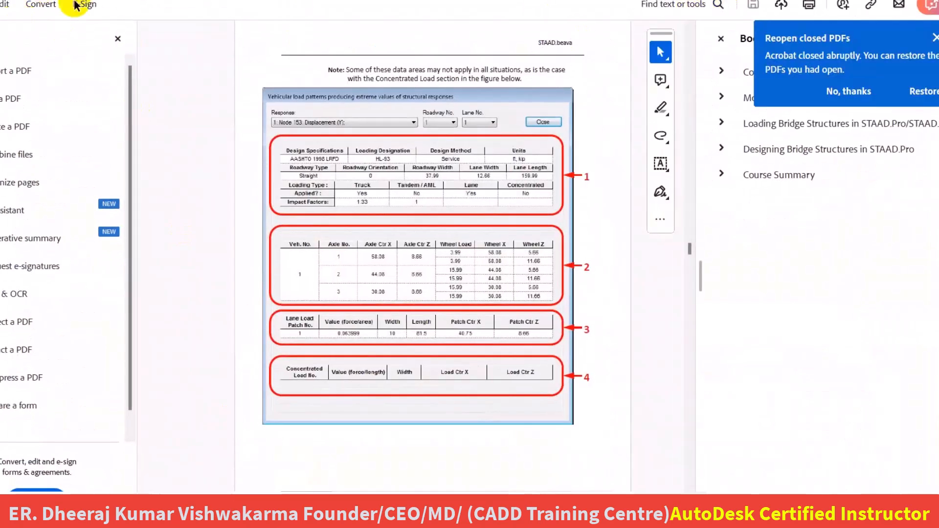
left_click(147, 0)
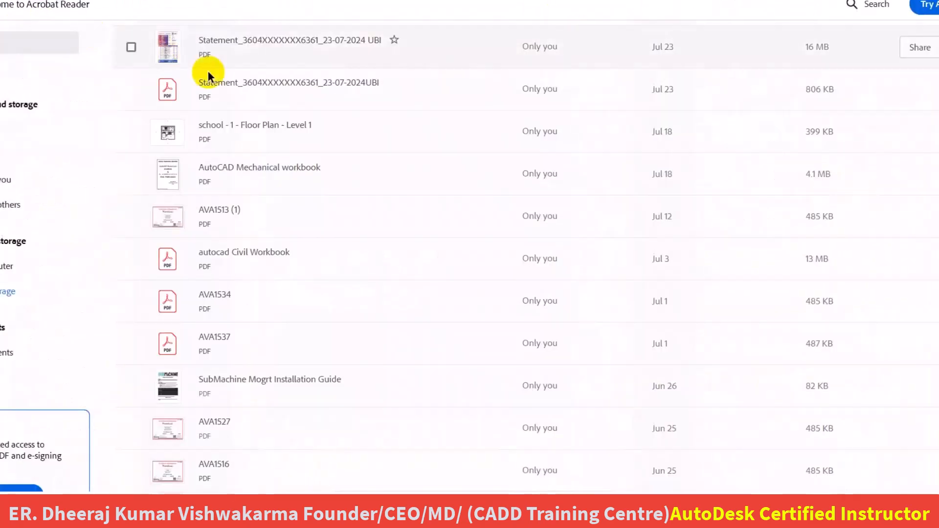
scroll(282, 177, "up", 4)
scroll(282, 177, "up", 3)
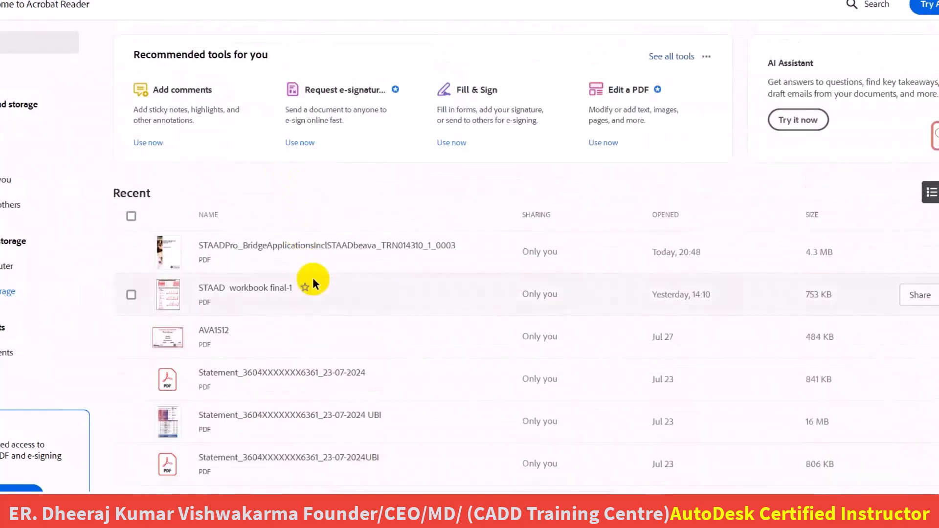
left_click(259, 289)
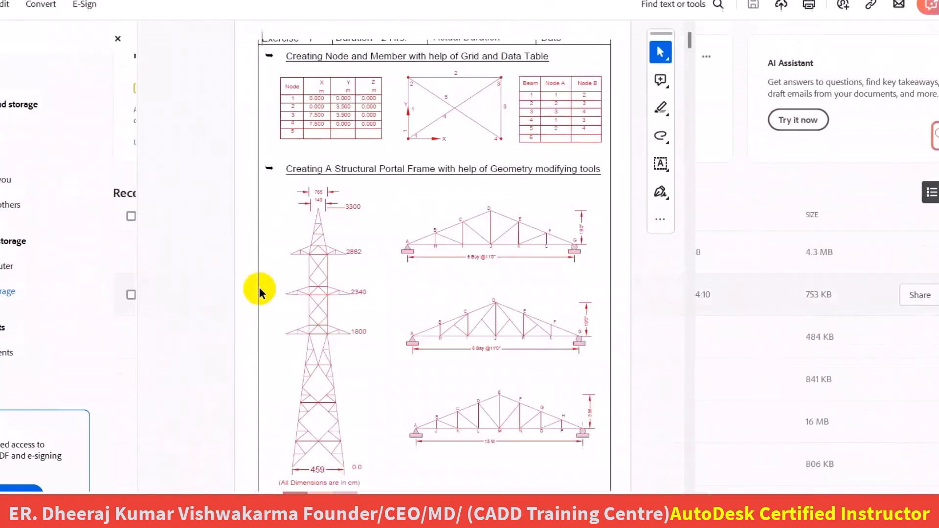
Find the Exercise-3 beam with 40 kN, 50 kN/m and 60 kN loads and compare its shear diagram with beam 2's in STAAD.Pro.
scroll(456, 239, "down", 7)
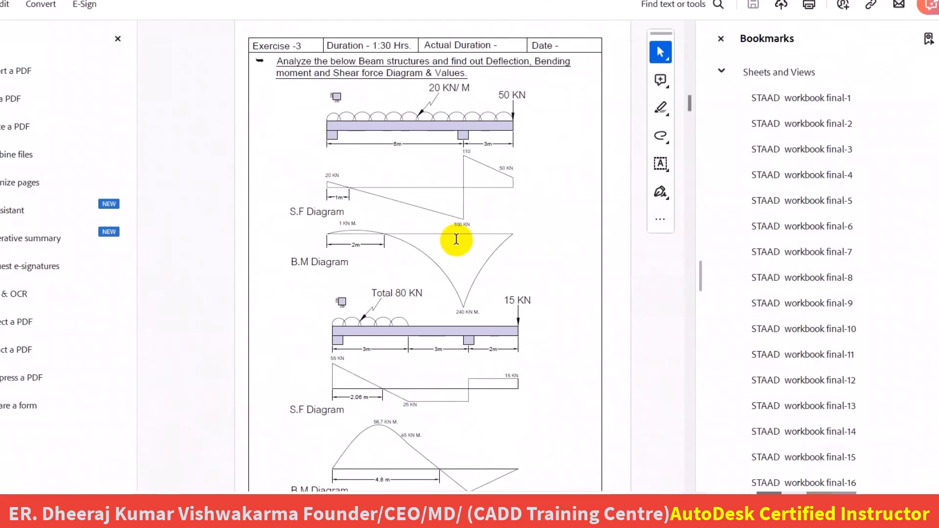
scroll(456, 239, "up", 1)
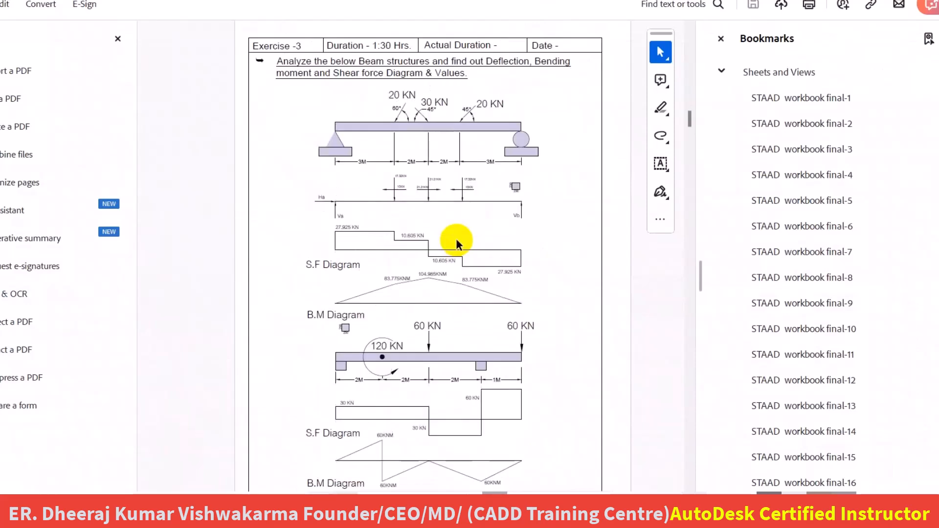
scroll(457, 240, "down", 1)
scroll(457, 239, "down", 1)
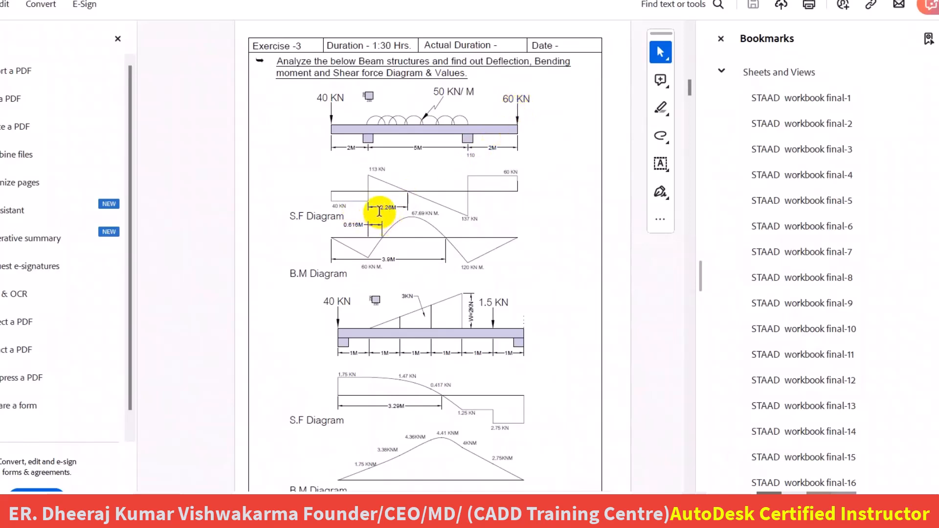
double_click(391, 207)
left_click(422, 306)
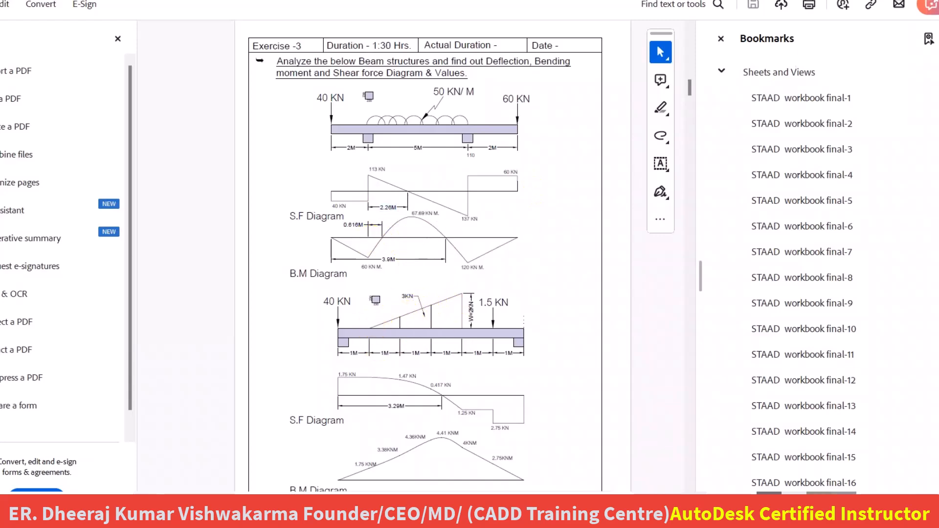
left_click(891, 1)
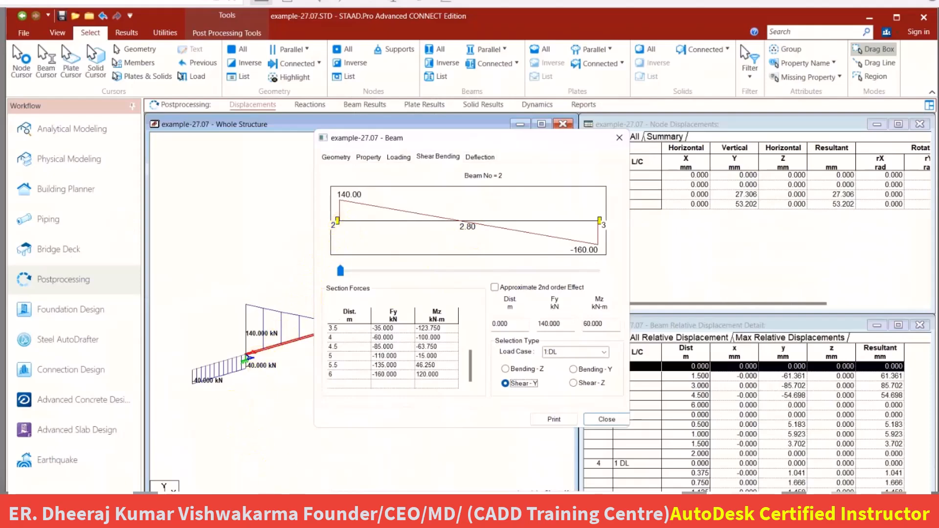
left_click(316, 478)
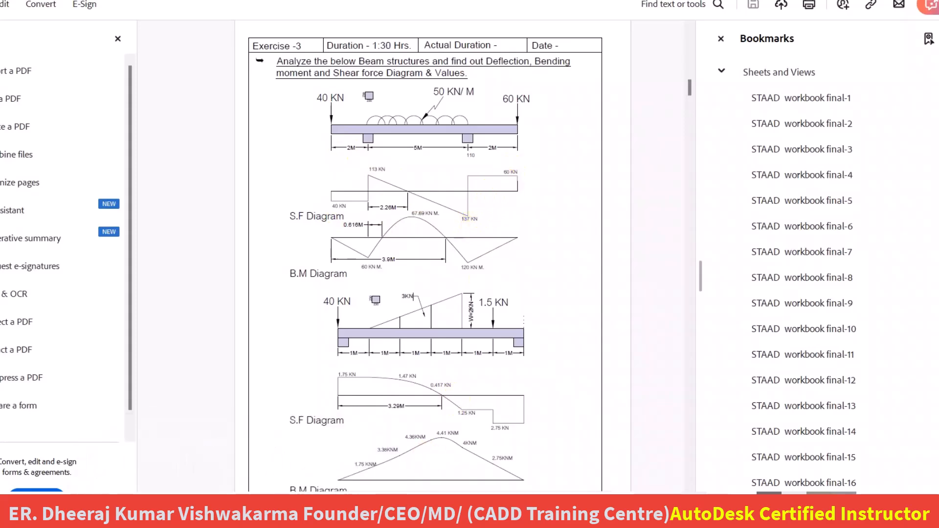
left_click(436, 511)
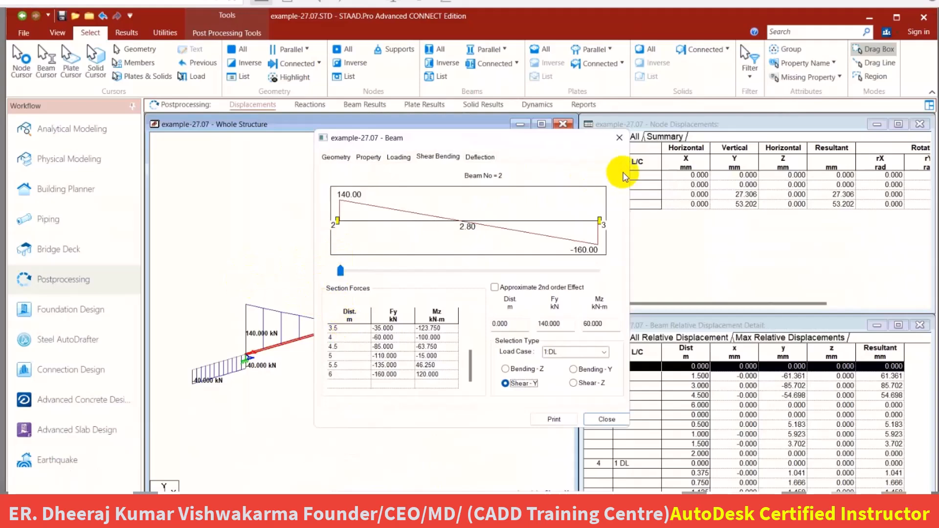
Check beam 2's length in its geometry properties and compare it with the span between supports in the workbook exercise.
left_click(620, 137)
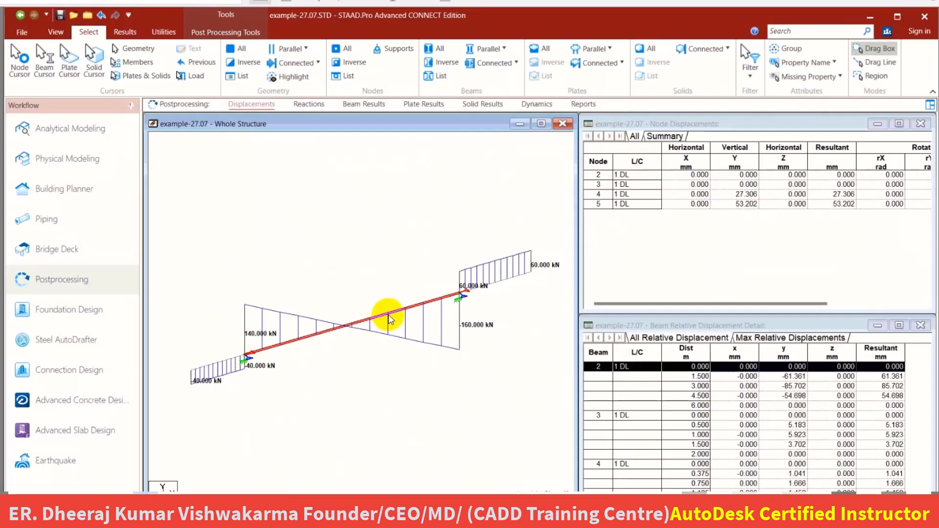
double_click(389, 319)
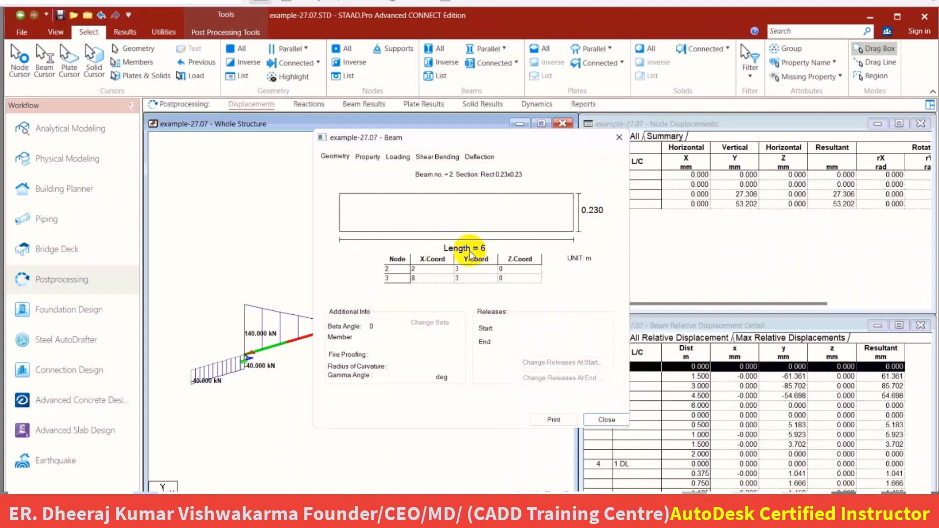
left_click(619, 138)
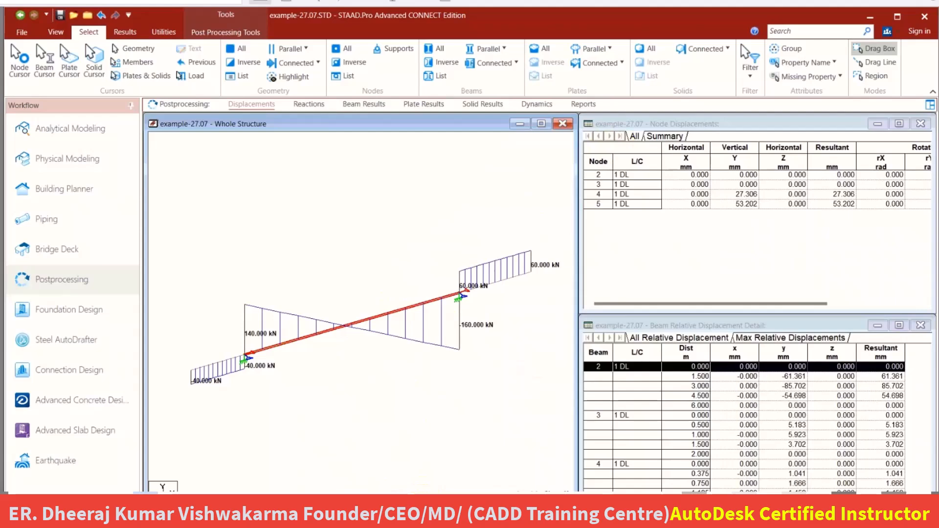
mouse_move(231, 518)
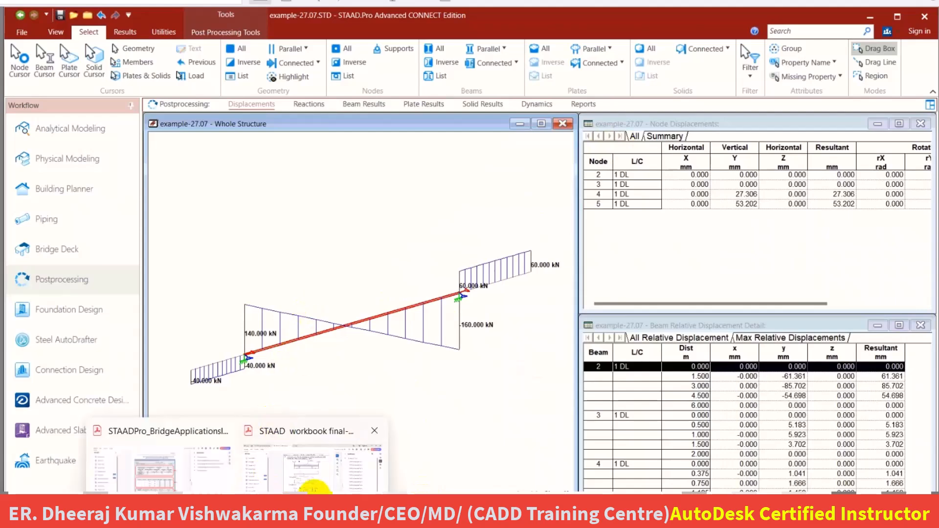
left_click(315, 489)
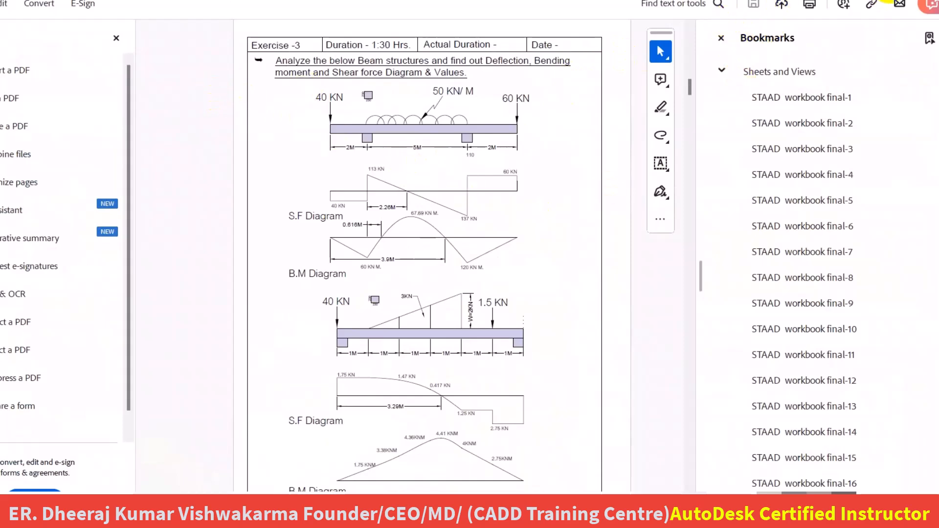
left_click(905, 1)
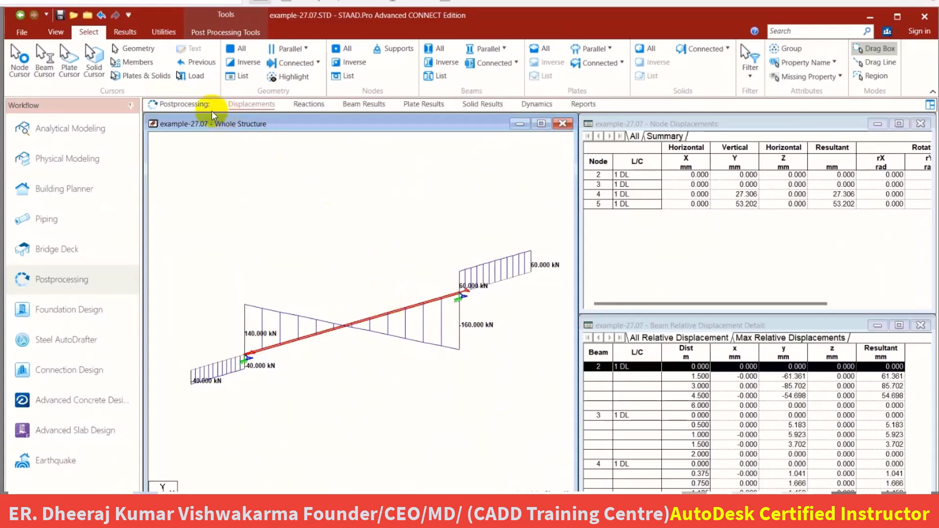
Return to analytical modeling and display the node numbers on the beam model with no member selected.
left_click(73, 139)
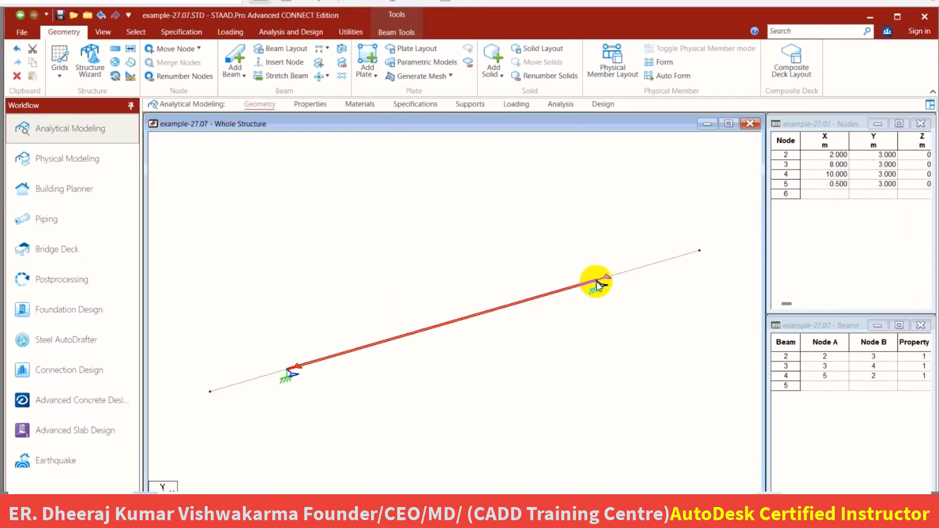
left_click(574, 257)
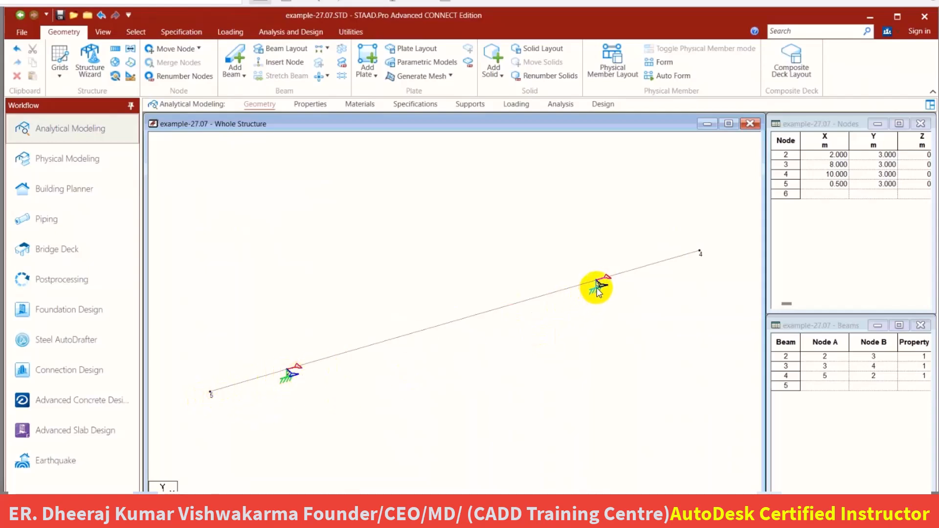
scroll(608, 291, "up", 3)
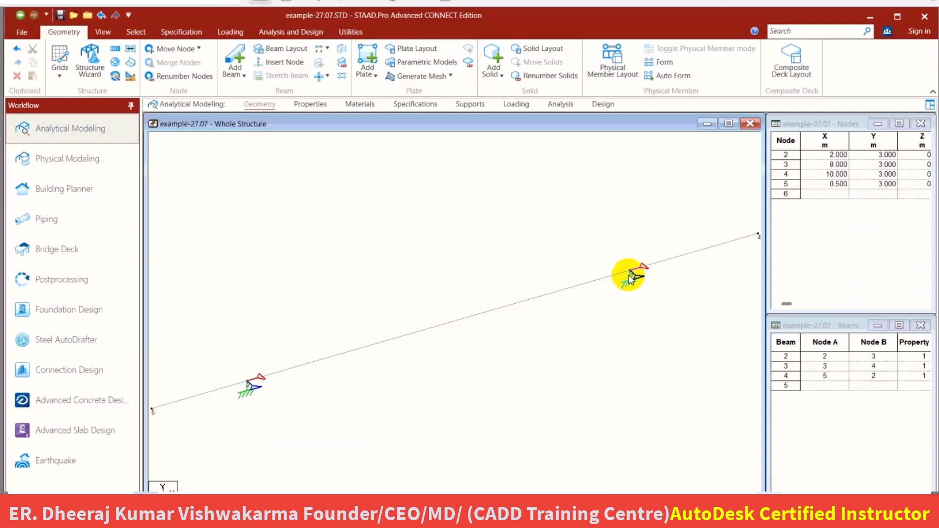
scroll(633, 280, "down", 3)
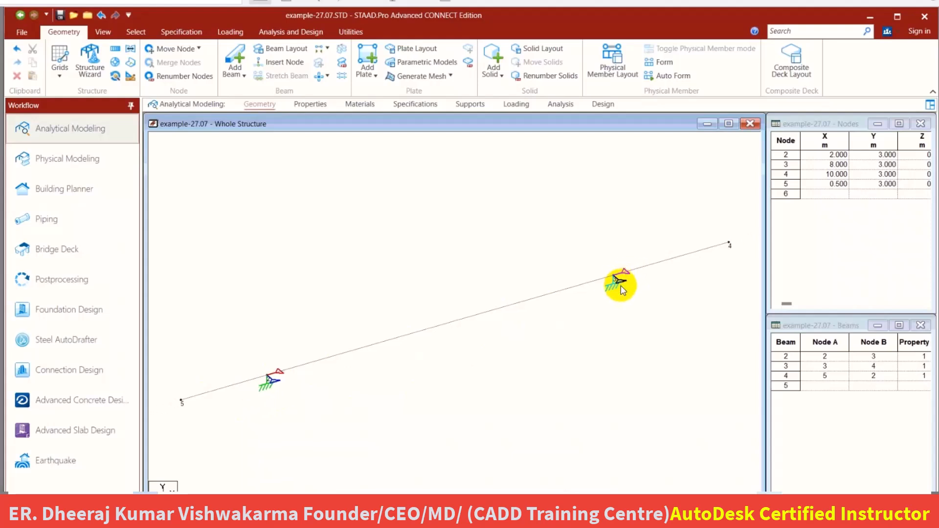
scroll(620, 291, "down", 1)
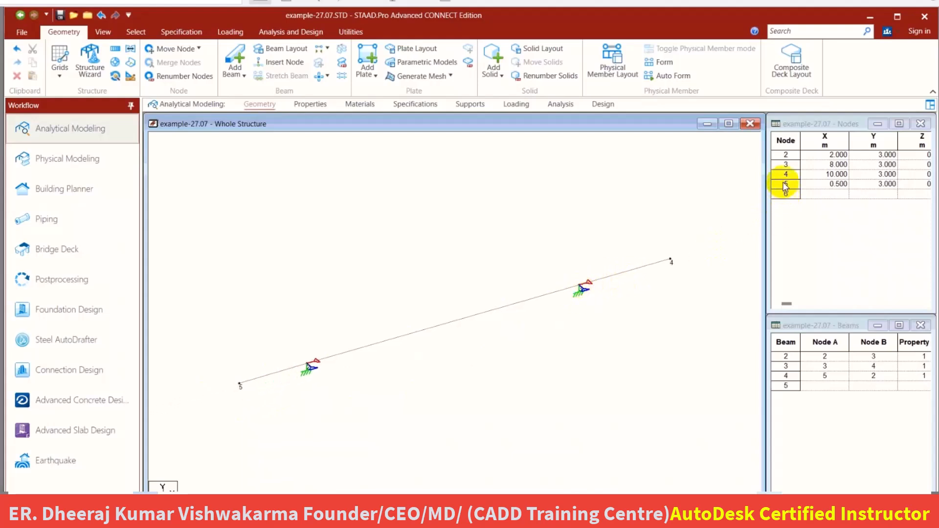
Set node 3's X coordinate to 7 m in the node table and agree to delete the old result files.
left_click(787, 164)
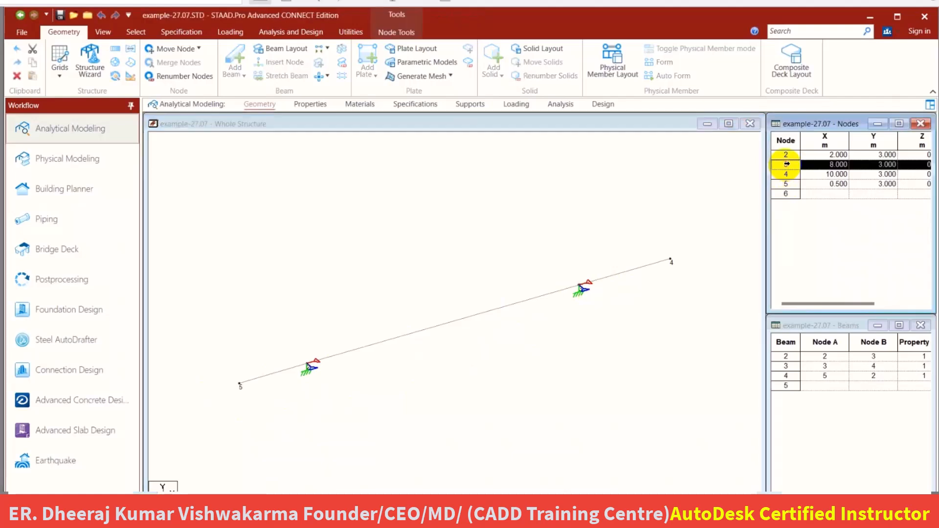
left_click(830, 164)
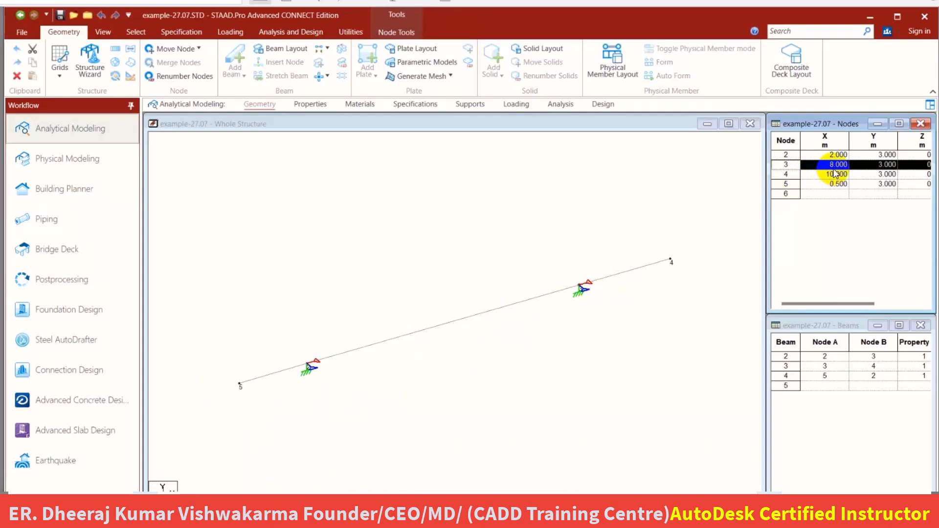
left_click(883, 167)
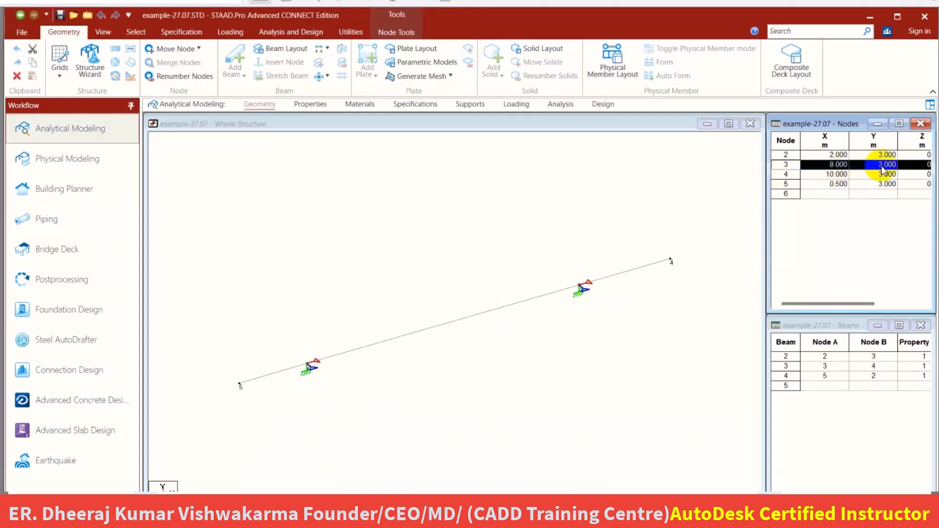
left_click(836, 166)
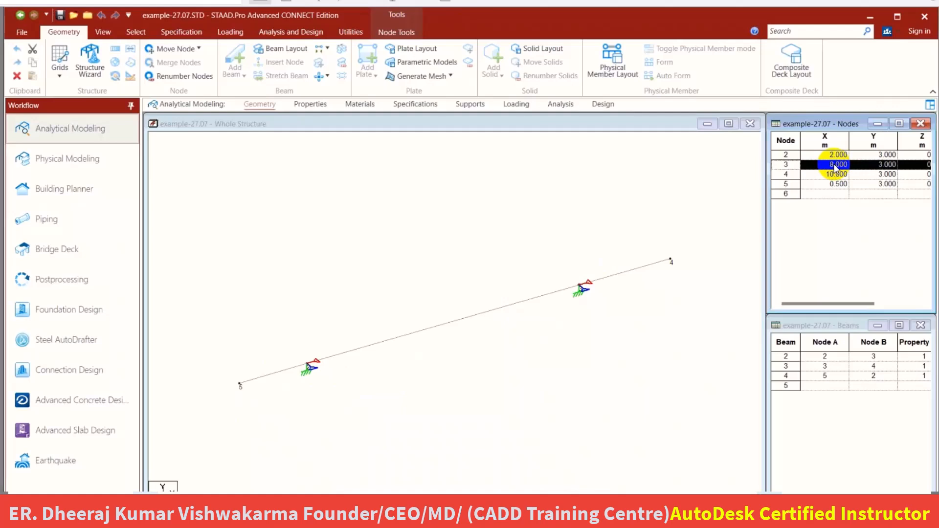
left_click(835, 166)
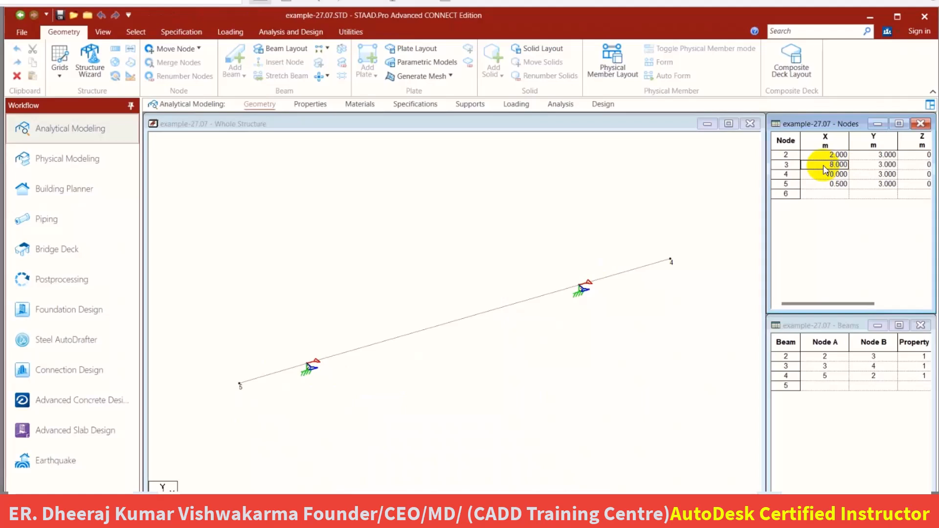
left_click(857, 167)
left_click(832, 167)
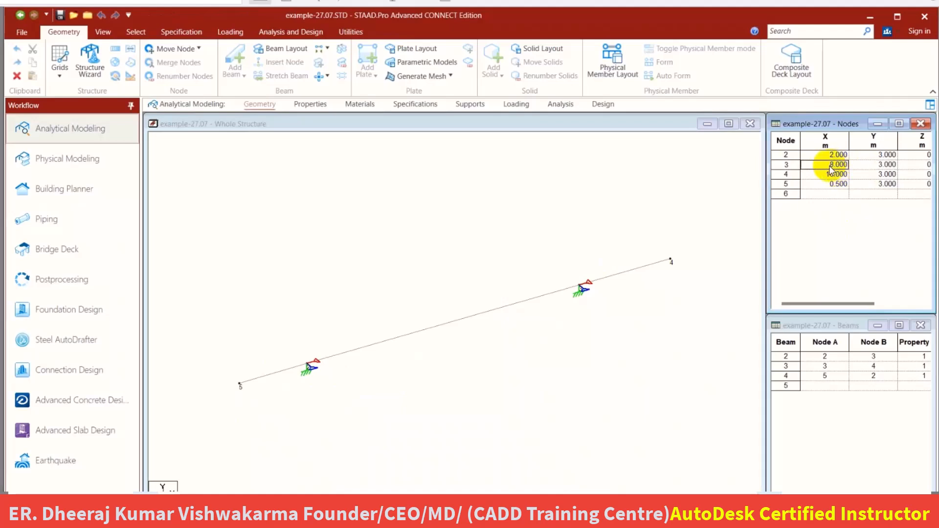
type("7")
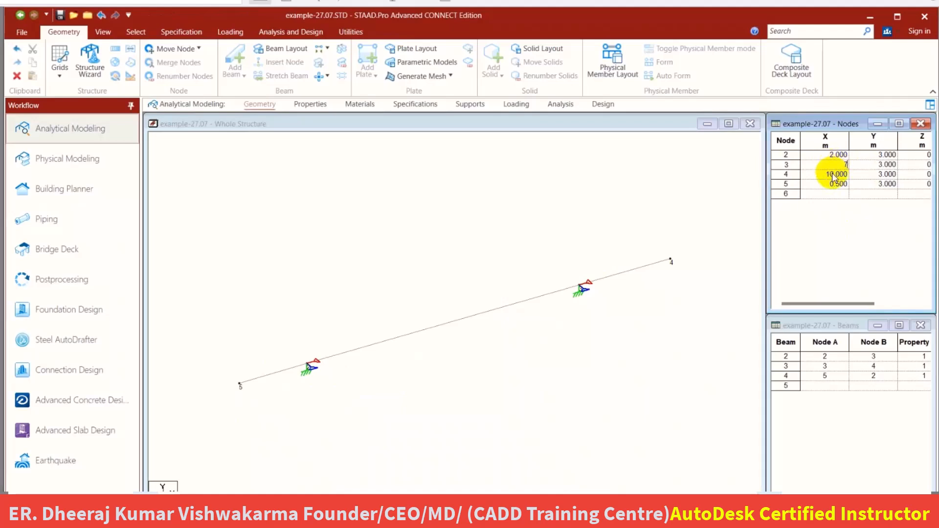
left_click(832, 175)
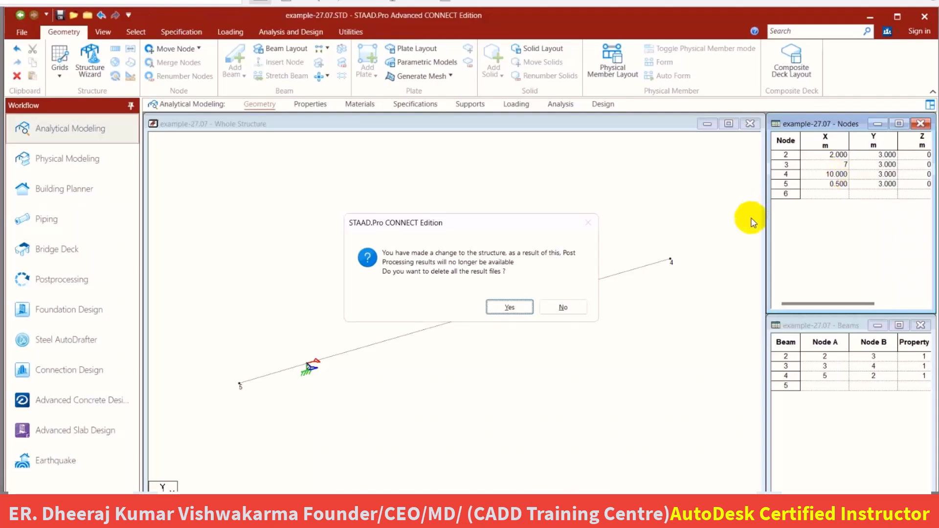
left_click(510, 310)
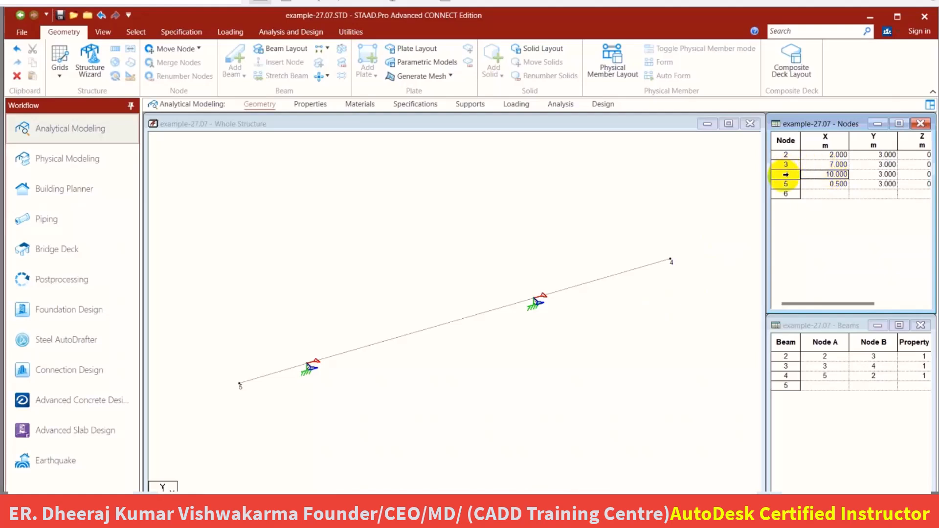
Set node 4's X coordinate to 9 m in the node table.
type("9")
left_click(827, 185)
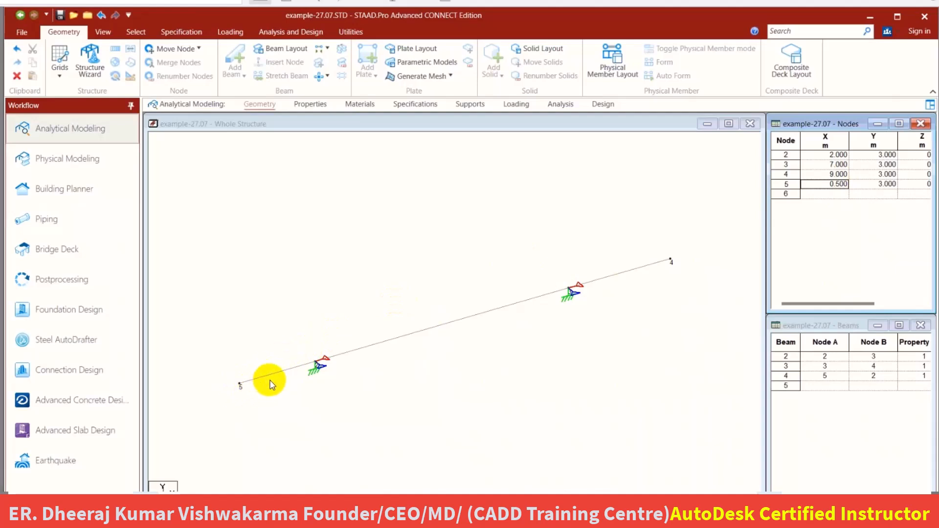
left_click(335, 276)
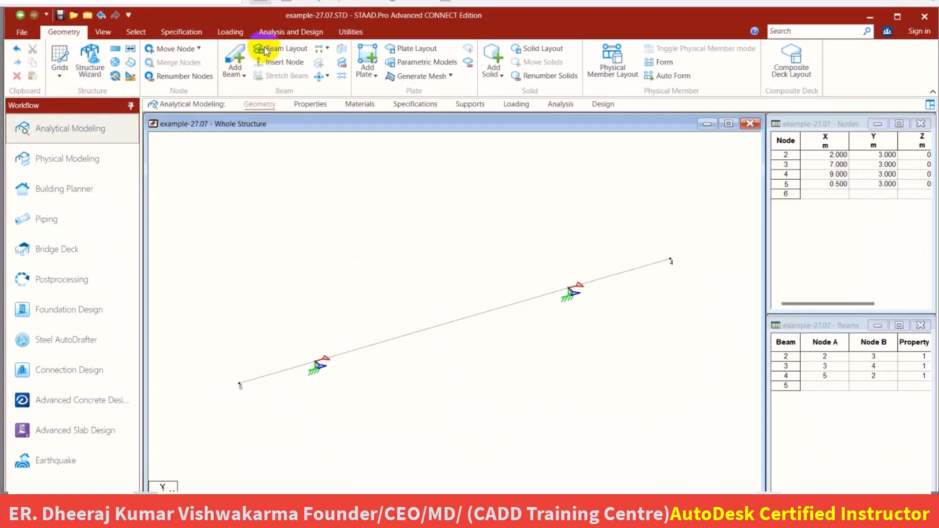
Save the modified structure, run the analysis and go to post-processing with load case 1 DL in the results setup.
left_click(297, 33)
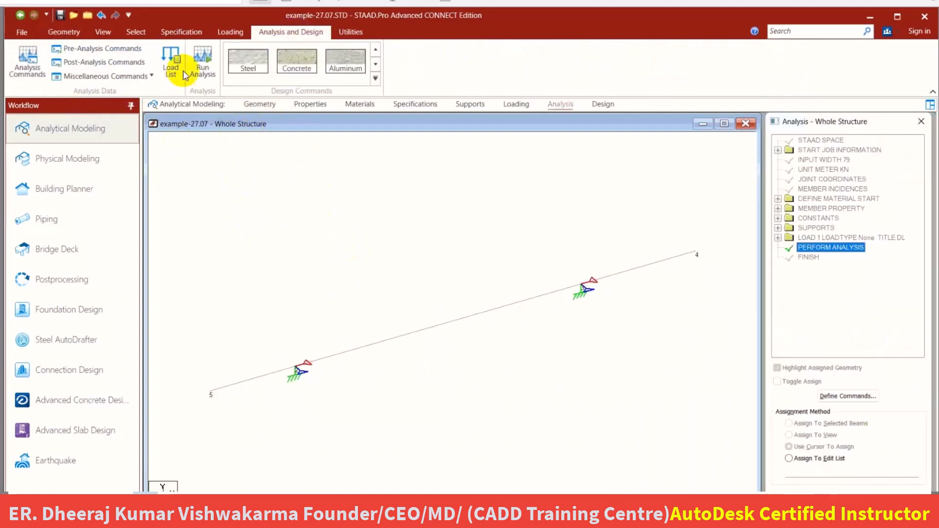
left_click(196, 60)
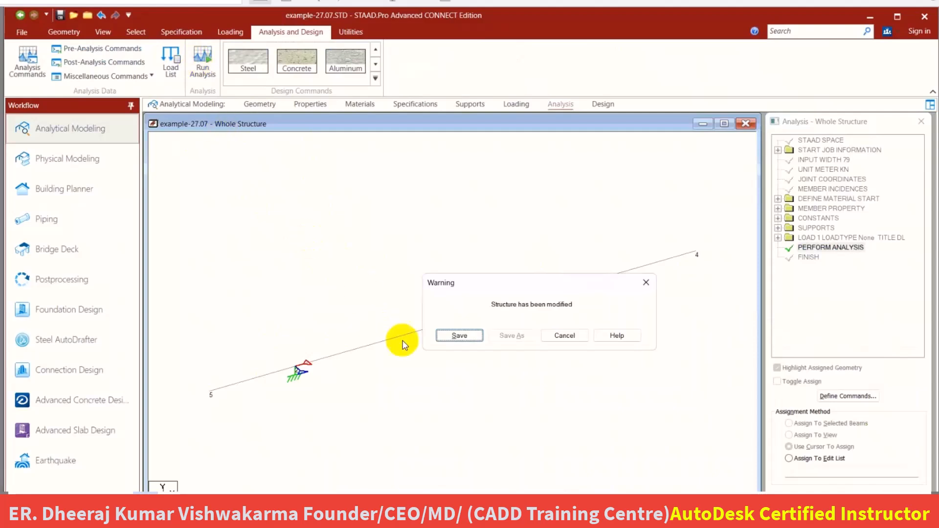
left_click(440, 338)
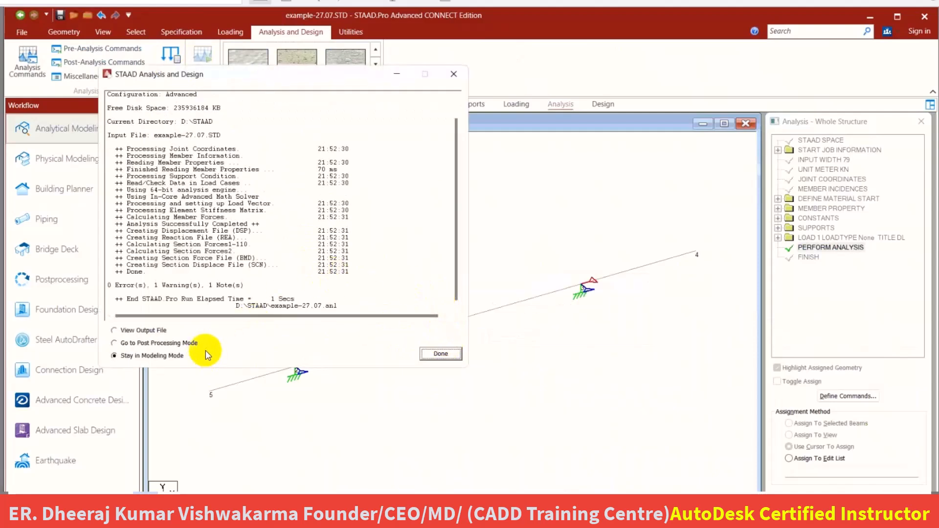
left_click(179, 345)
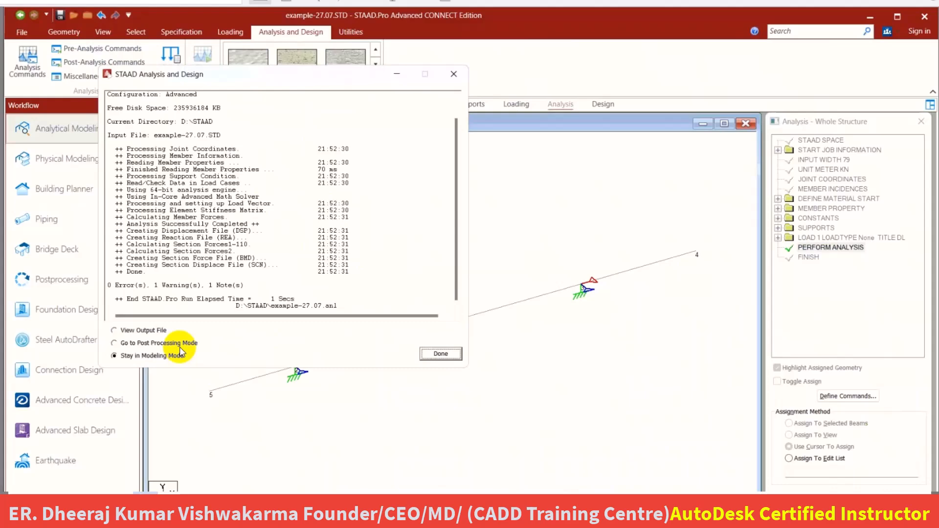
left_click(454, 360)
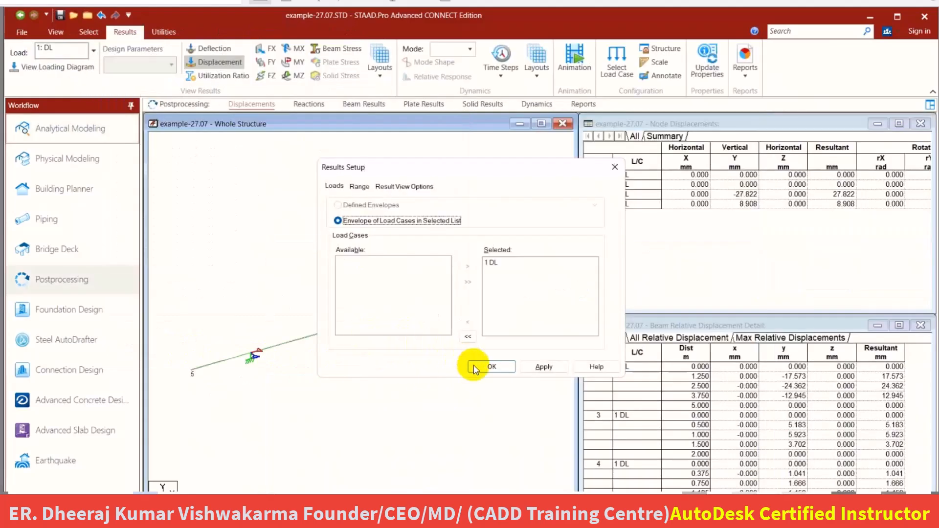
left_click(477, 367)
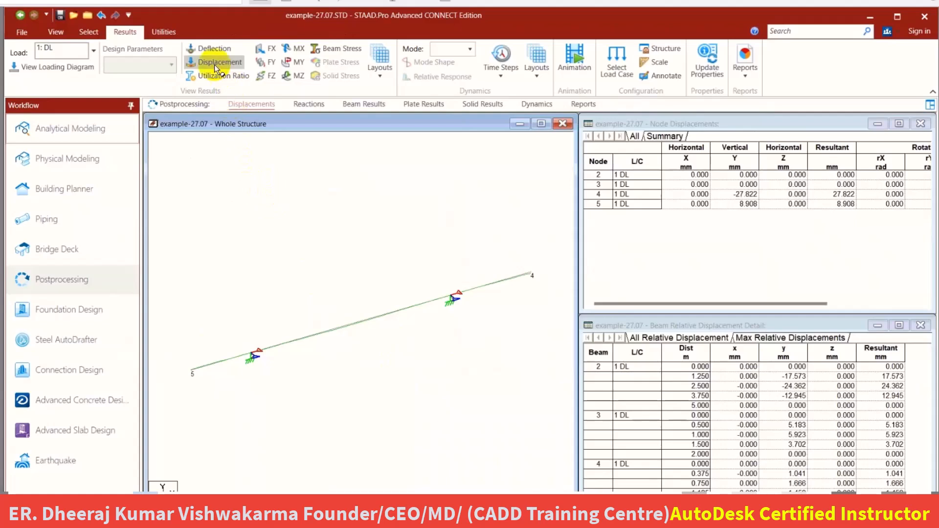
Display the FY shear force diagram for the whole structure and annotate the shear values at the beam ends.
left_click(266, 61)
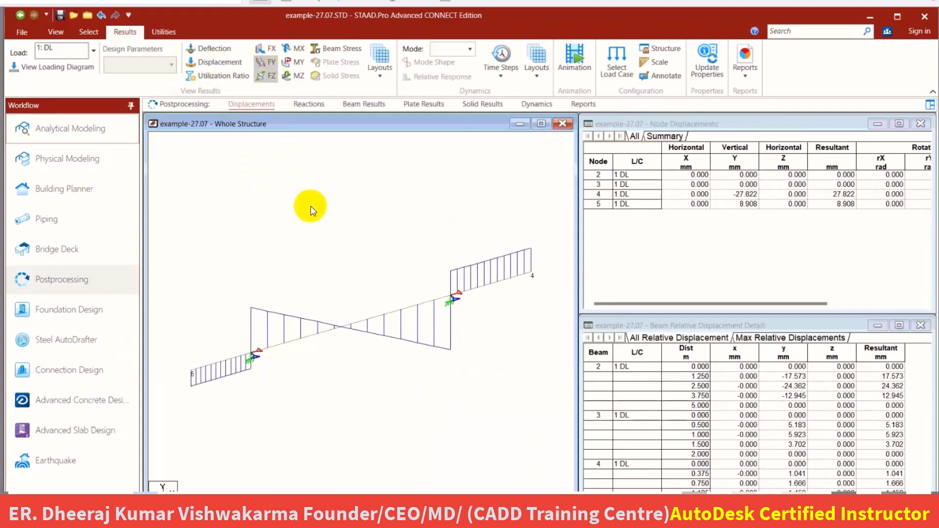
left_click(656, 77)
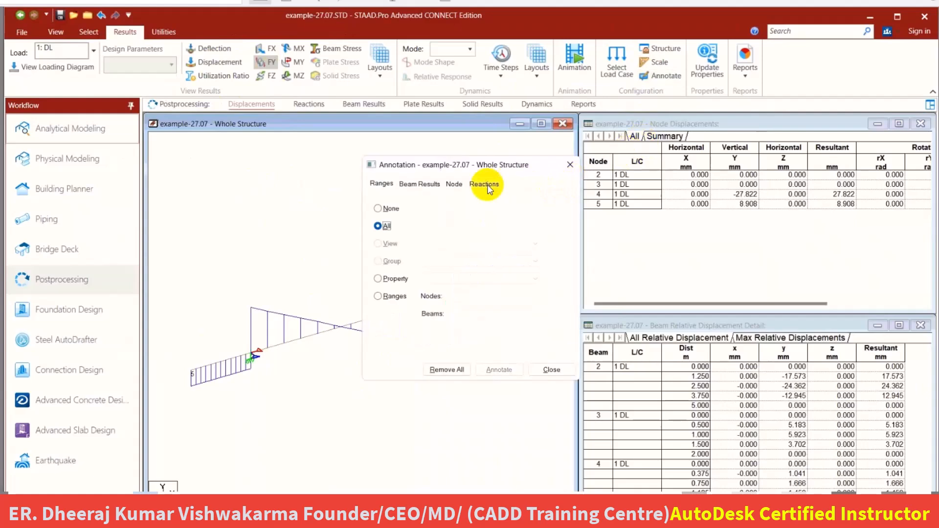
left_click(419, 184)
left_click(386, 243)
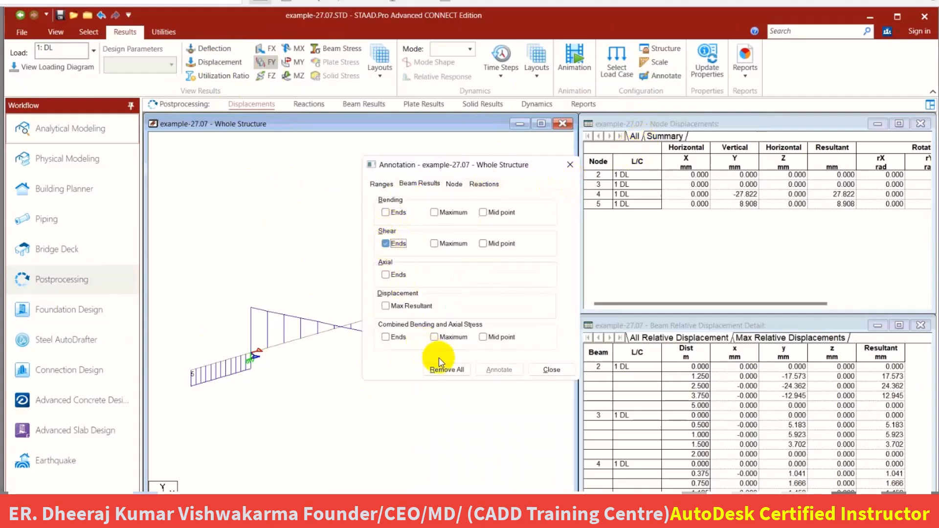
left_click(499, 370)
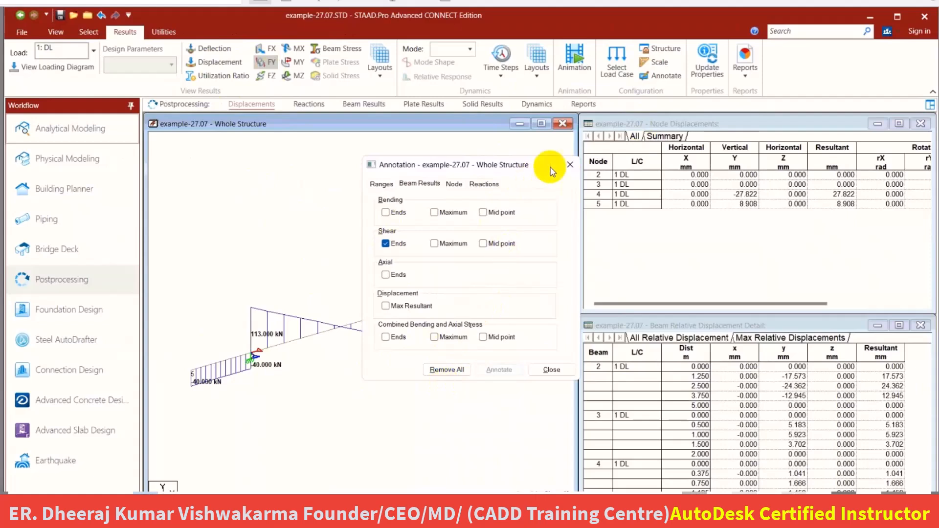
left_click(568, 166)
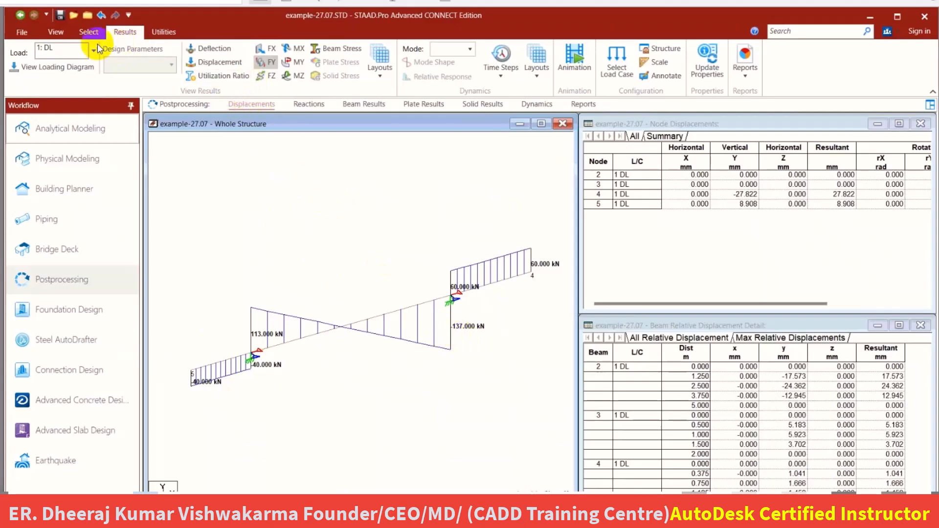
Open beam 2's properties with the beam cursor and examine its Shear-Y diagram and section forces.
left_click(88, 31)
left_click(44, 59)
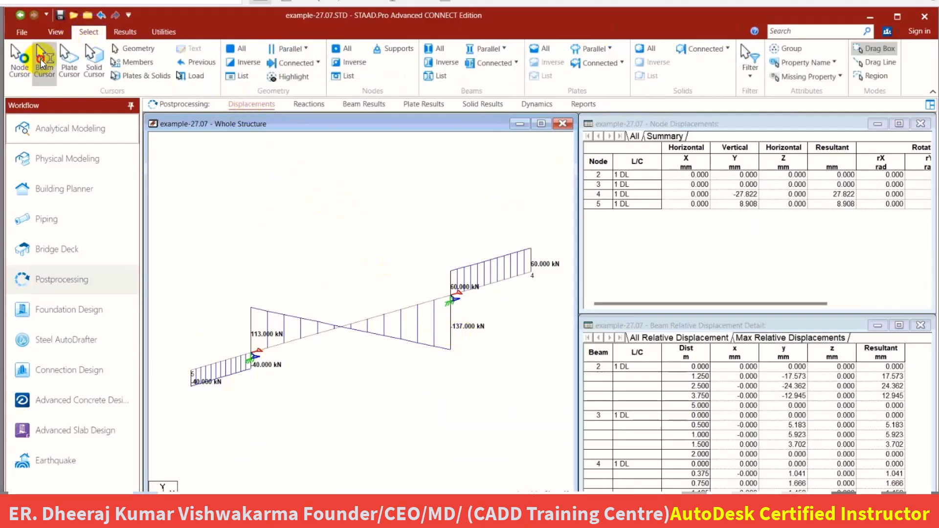
double_click(339, 331)
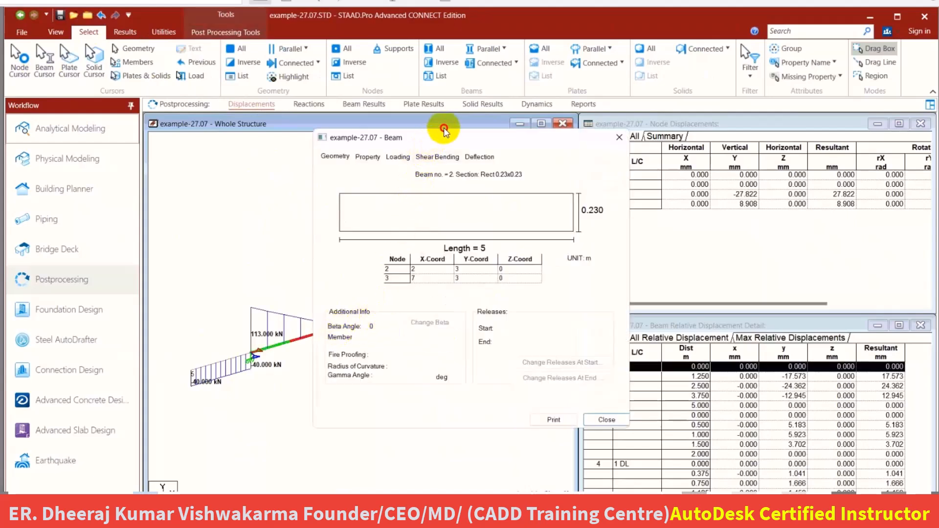
left_click_drag(433, 141, 449, 127)
left_click(454, 140)
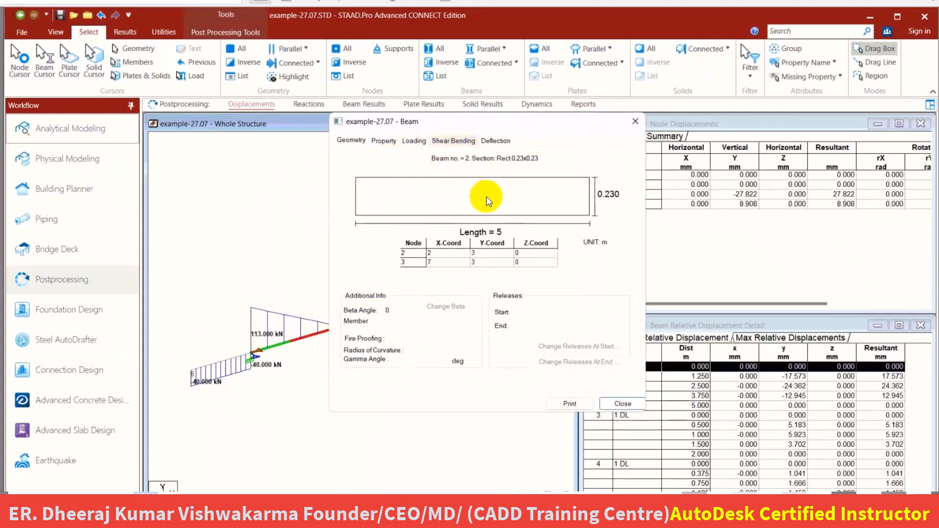
left_click(537, 369)
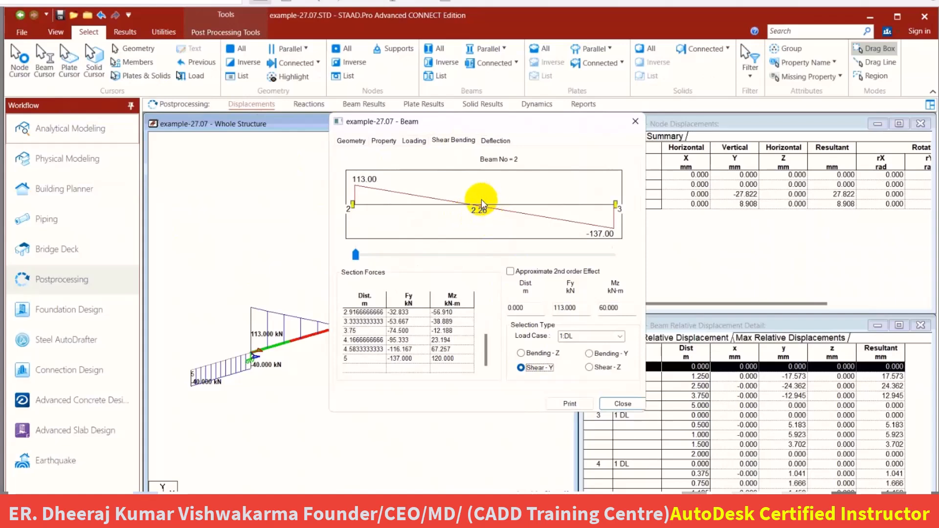
left_click(453, 140)
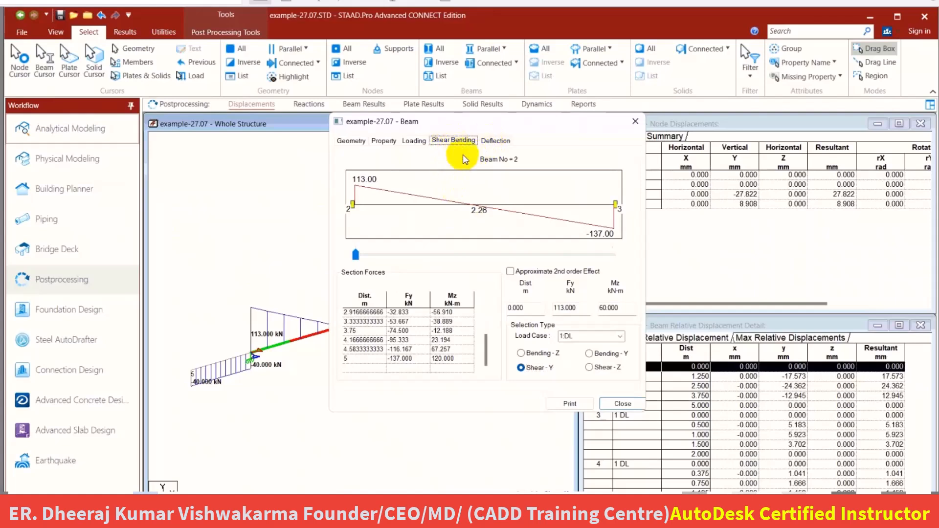
Show beam 2's Bending-Z diagram and compare it with the bending moment diagram of Exercise 3 in the STAAD workbook PDF.
left_click(522, 353)
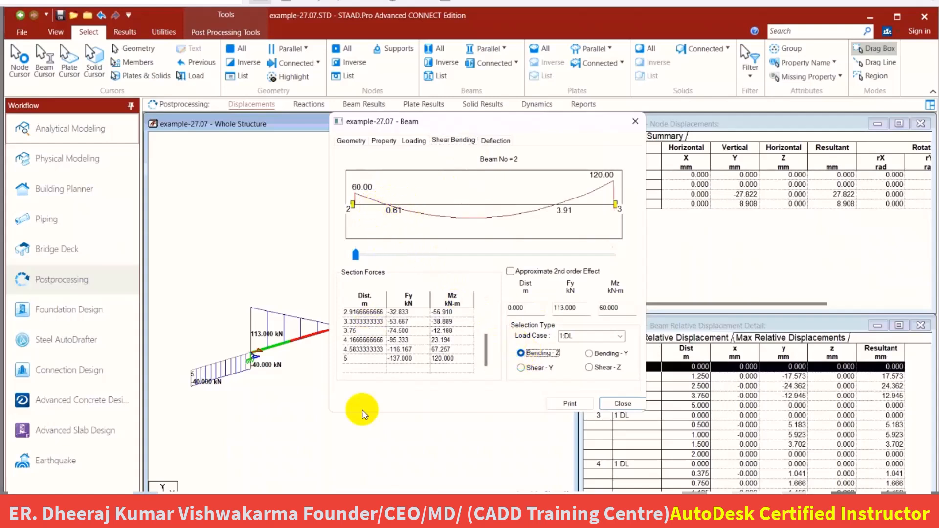
mouse_move(235, 516)
left_click(288, 481)
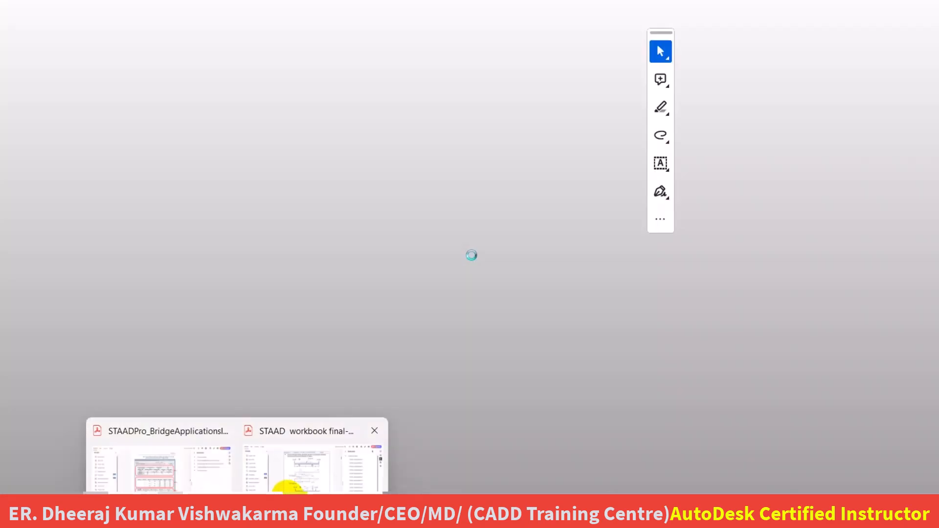
scroll(374, 246, "up", 1)
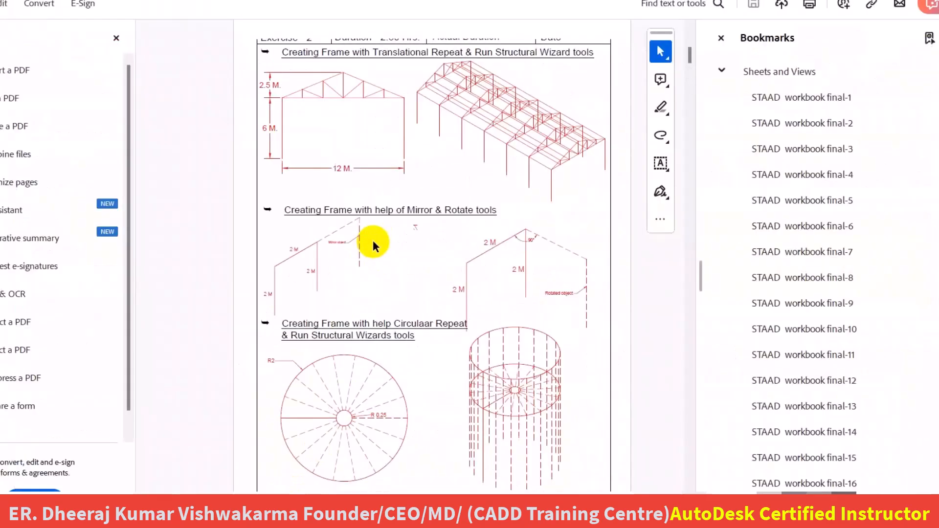
scroll(375, 245, "down", 1)
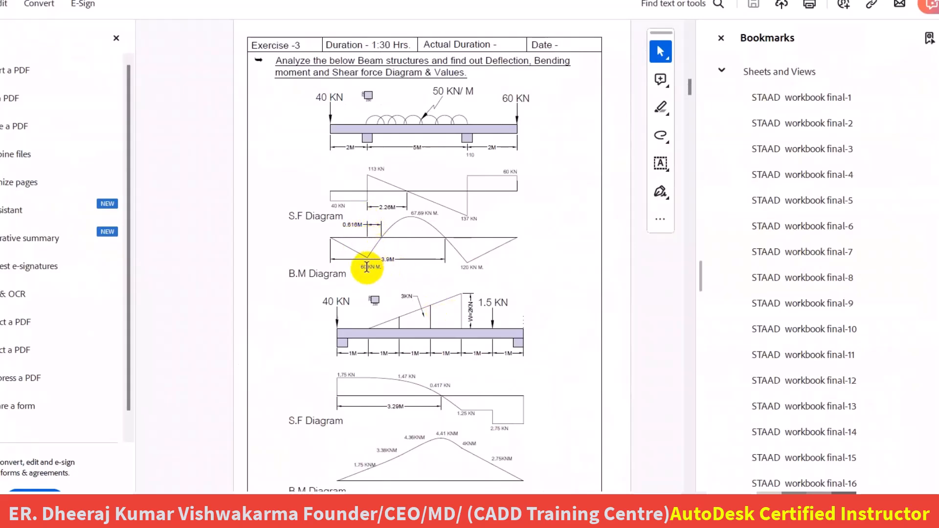
scroll(364, 234, "up", 3, "ctrl")
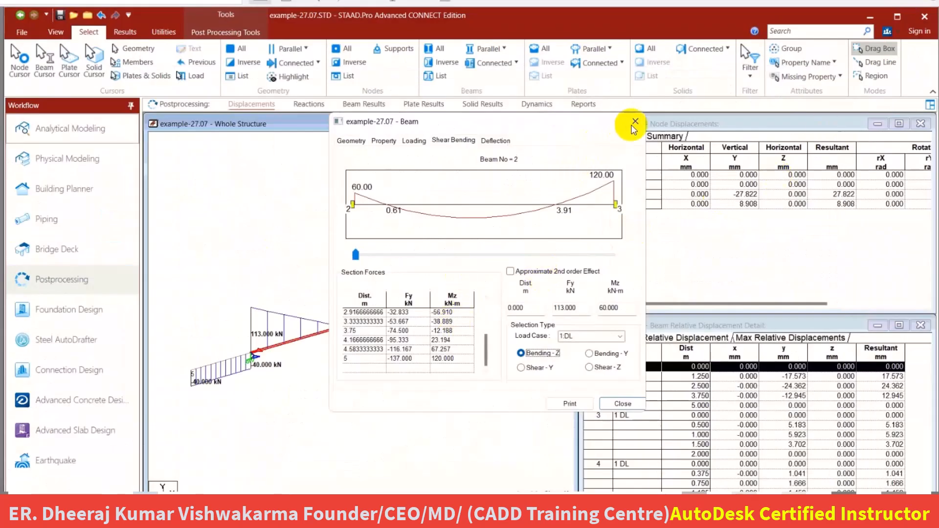
Close beam 2's properties, deselect the beam and save the model, agreeing to delete the result files.
left_click(635, 122)
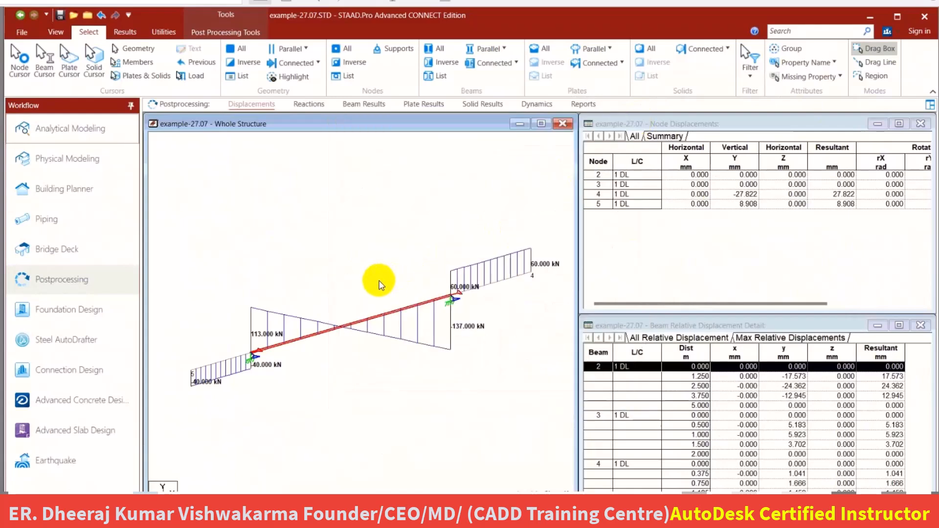
left_click(386, 228)
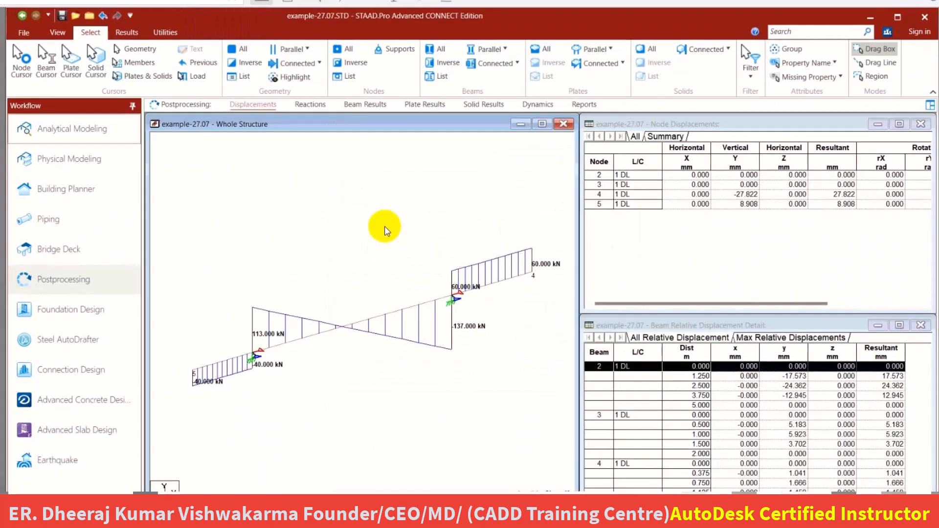
key("ctrl+s")
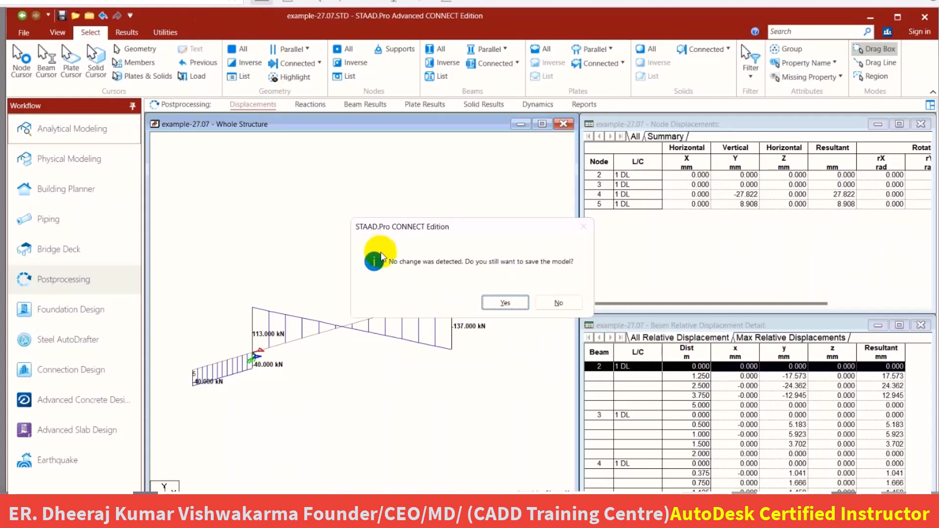
left_click(490, 307)
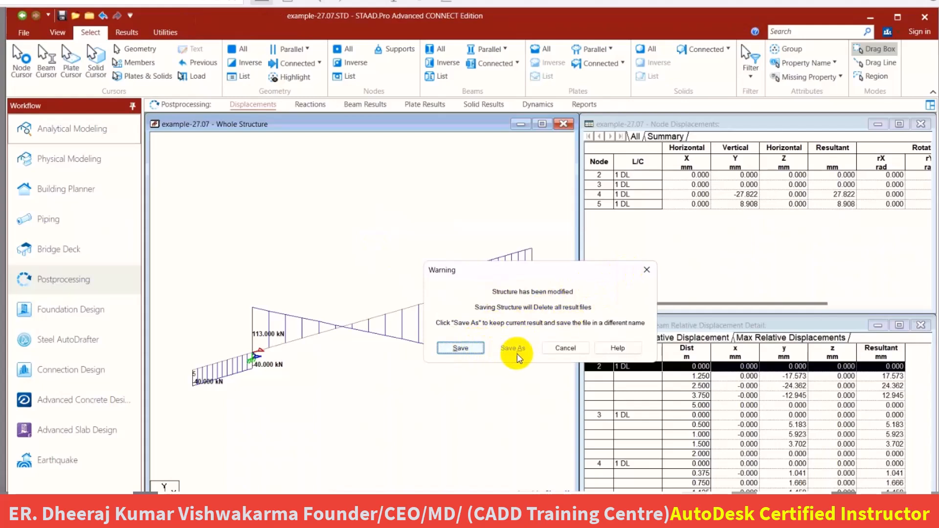
left_click(460, 348)
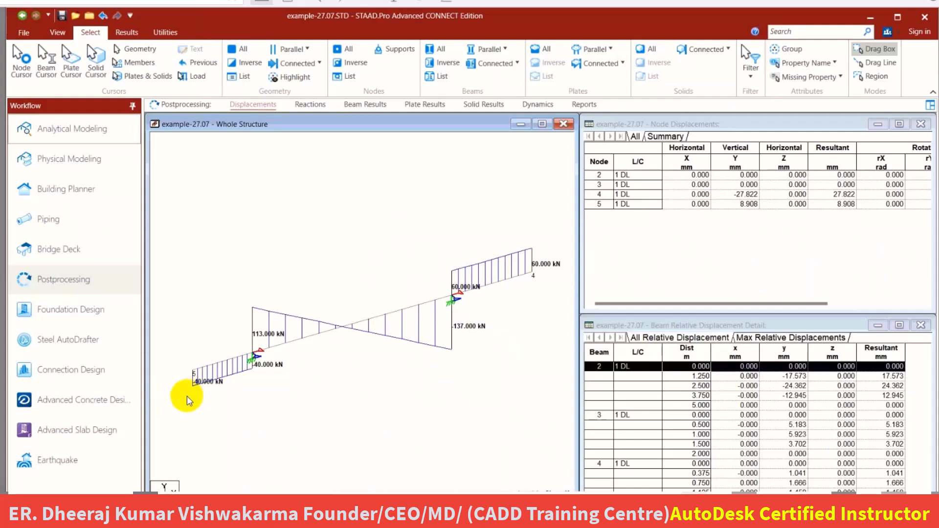
Return to analytical modeling and look over the available Add Beam options without choosing one.
left_click(86, 130)
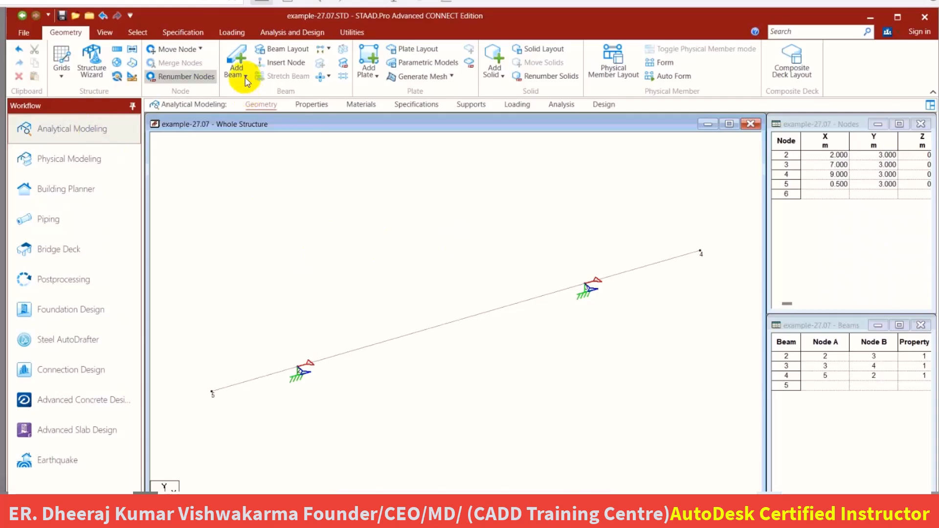
left_click(245, 76)
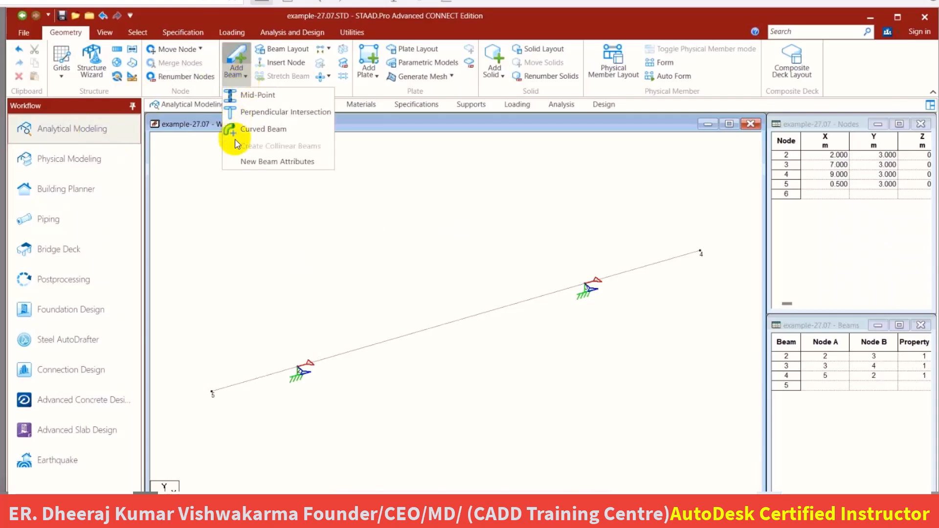
left_click(243, 201)
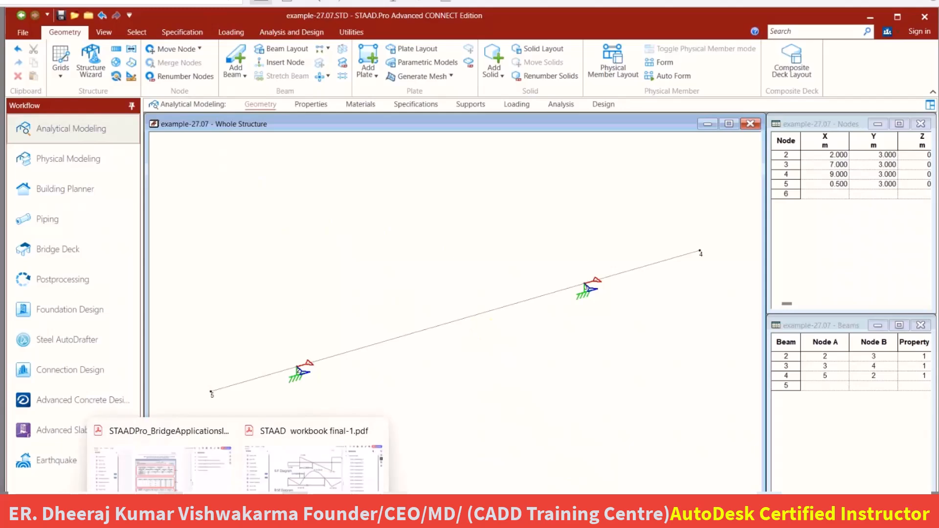
Switch to the STAAD workbook PDF and look through the remaining beam problems of Exercise 3.
left_click(294, 477)
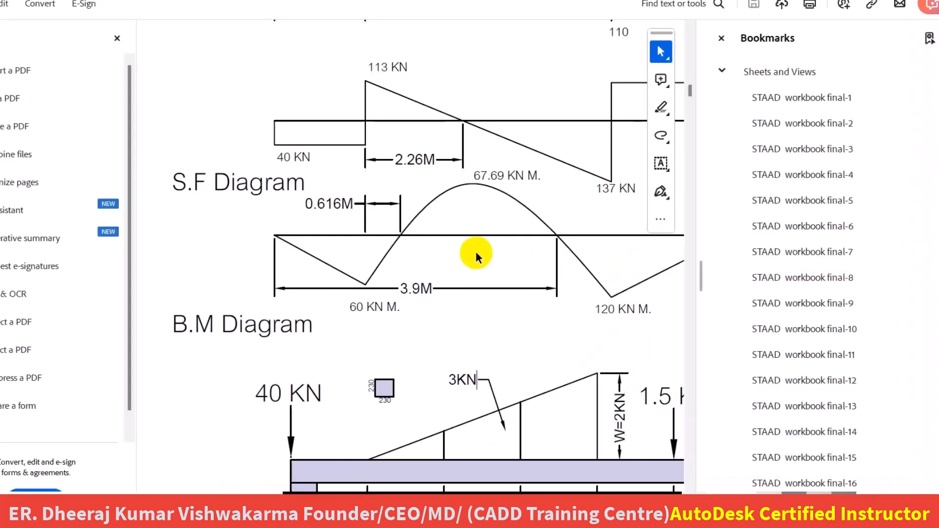
scroll(474, 249, "down", 1, "ctrl")
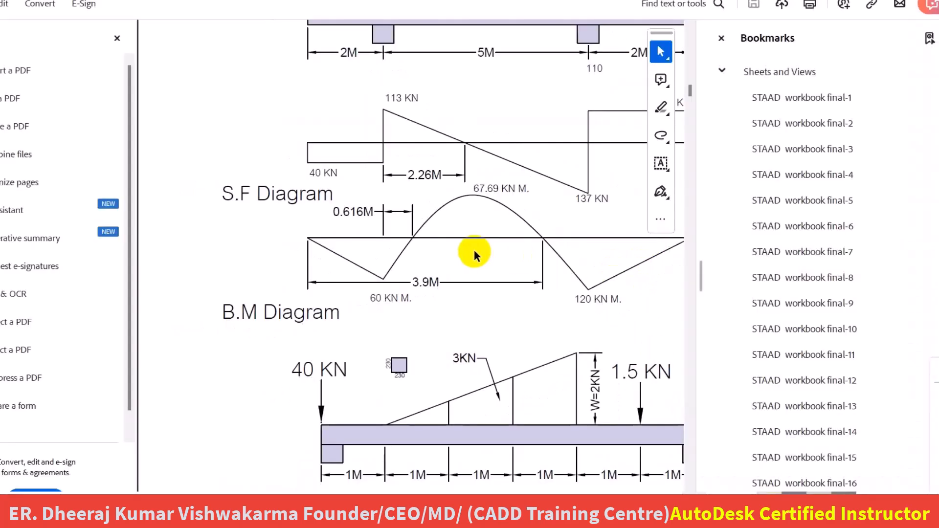
scroll(471, 254, "down", 1, "ctrl")
scroll(471, 254, "down", 3)
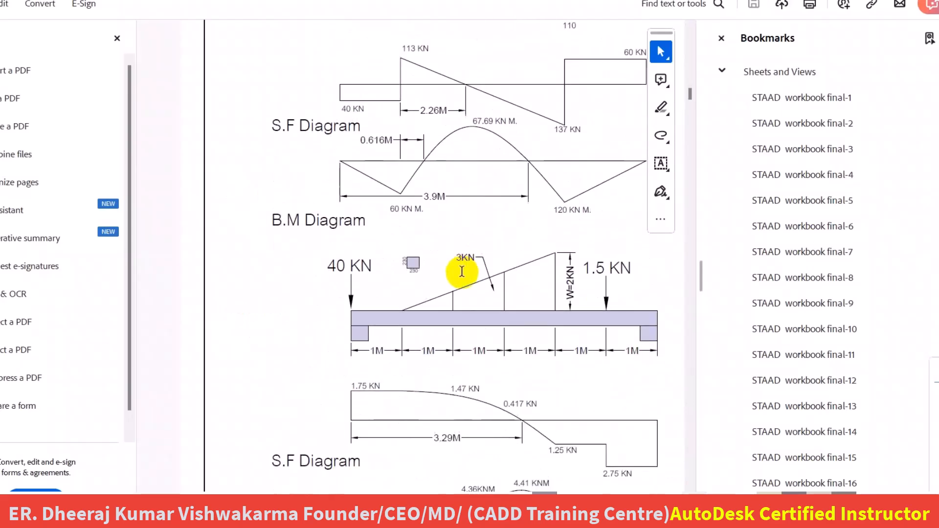
scroll(462, 272, "down", 15)
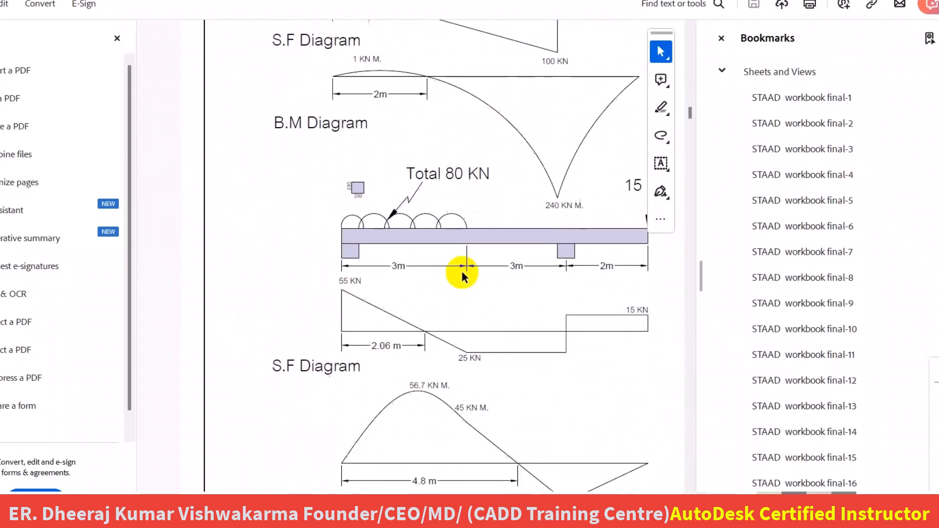
scroll(459, 269, "down", 5)
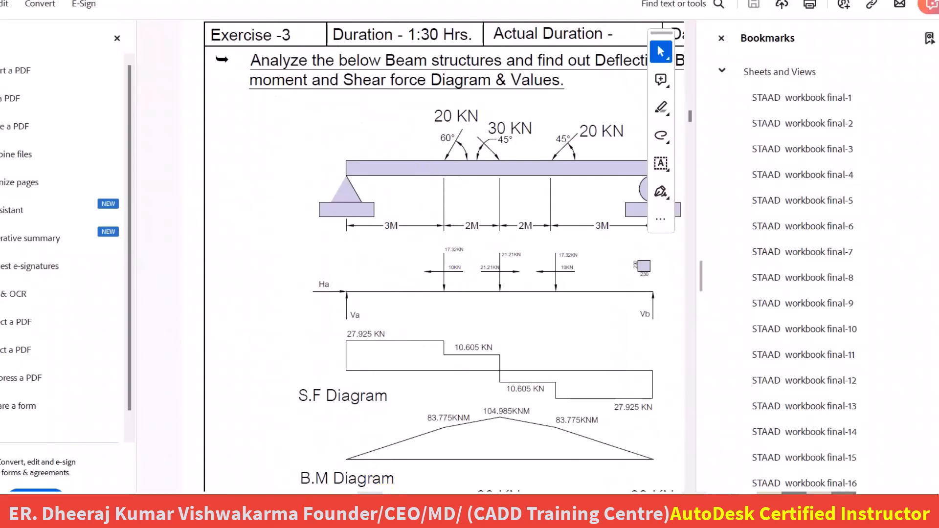
scroll(433, 257, "right", 3)
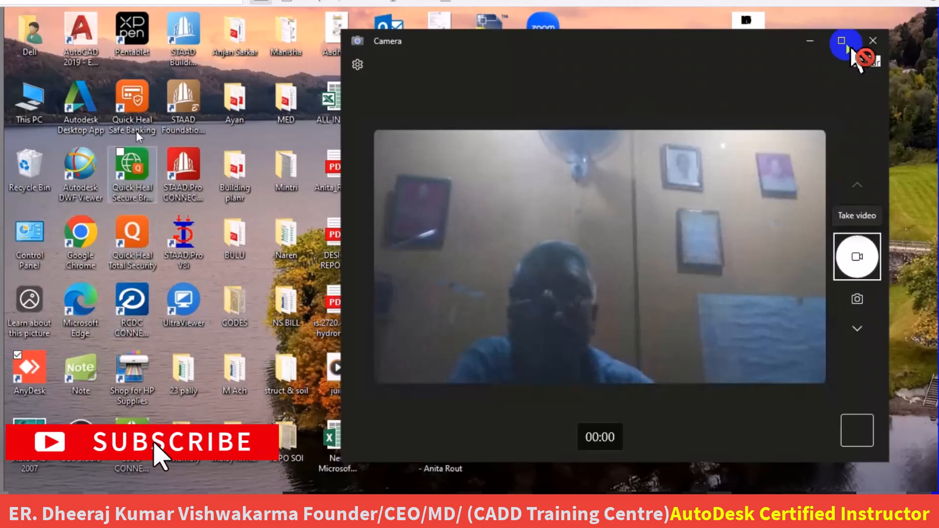
Start STAAD.Pro CONNECT Edition, select the 10 m beam in Structure5 and review its section property and supports.
double_click(185, 164)
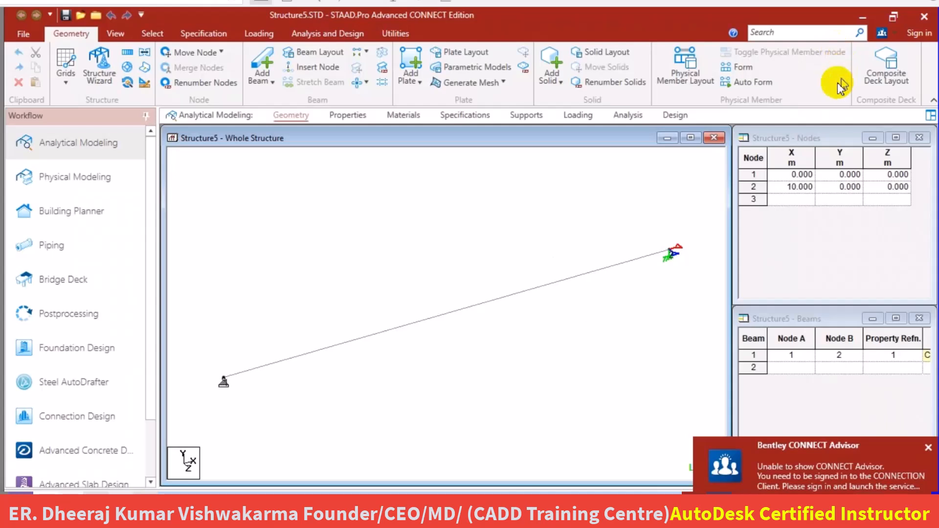
left_click(537, 288)
left_click(355, 121)
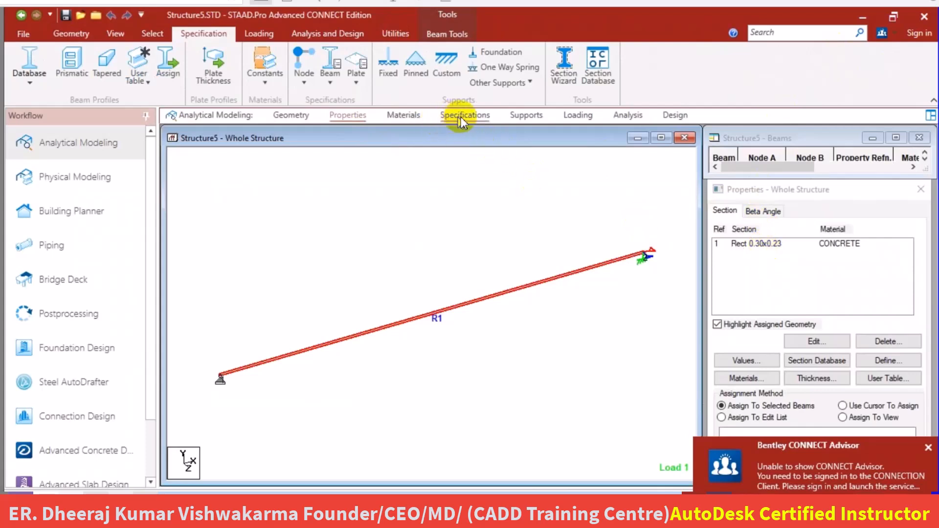
left_click(528, 118)
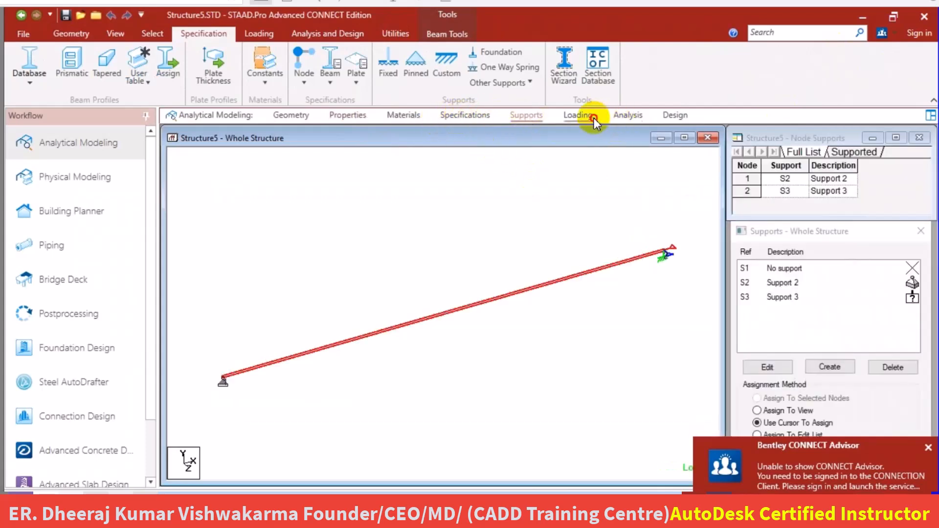
Show the loads in load case 1: DL and highlight the concentrated GY -17.32 kN load on the beam.
left_click(594, 118)
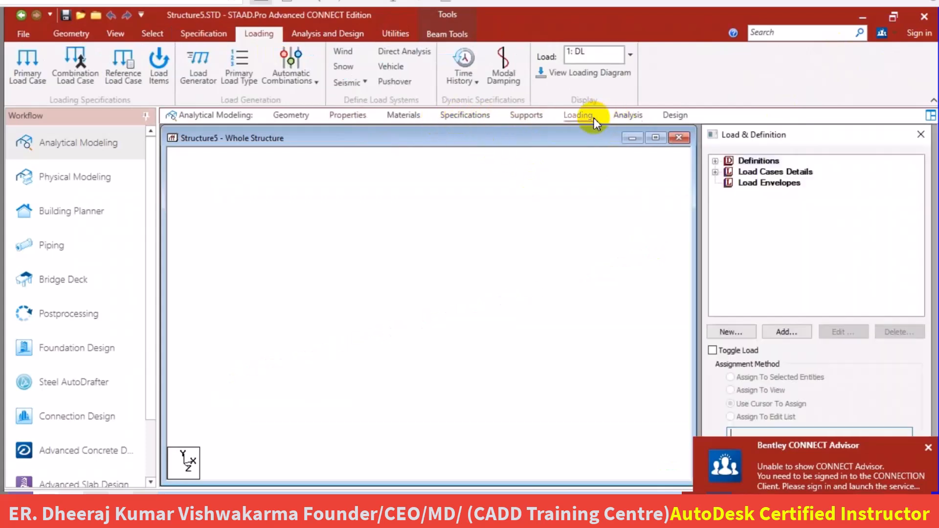
left_click(715, 172)
left_click(728, 183)
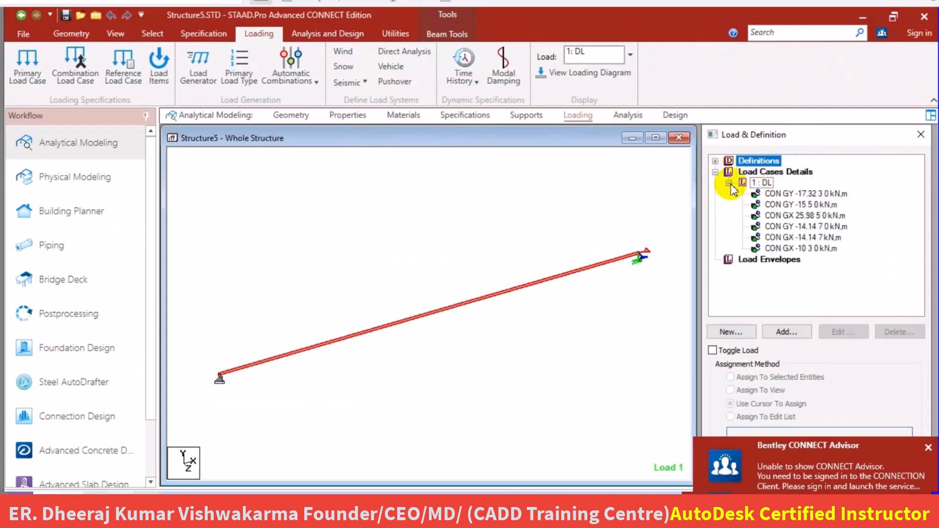
left_click(782, 194)
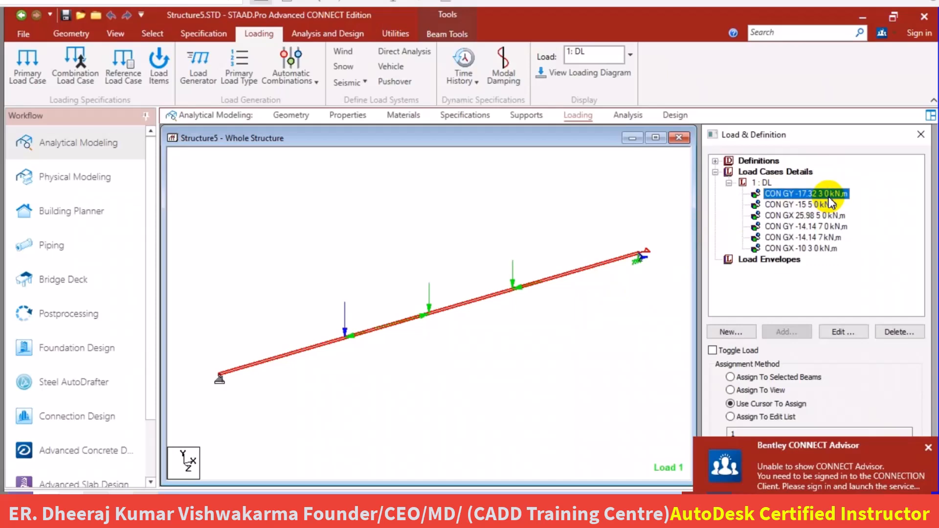
Highlight the concentrated GX -10 kN load and compare the load list with the inclined-load beam of Exercise 3 in the STAAD workbook PDF.
left_click_drag(830, 203, 822, 255)
left_click_drag(833, 200, 818, 217)
left_click(820, 247)
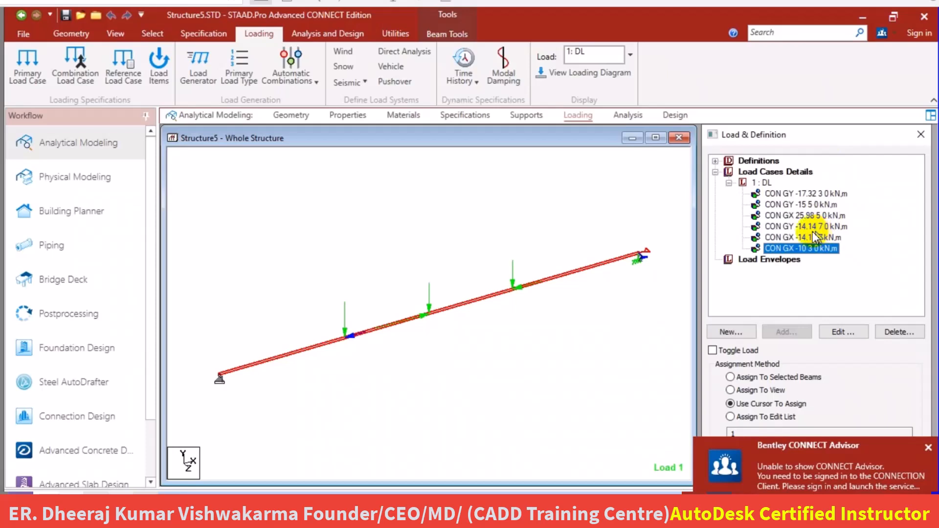
mouse_move(238, 511)
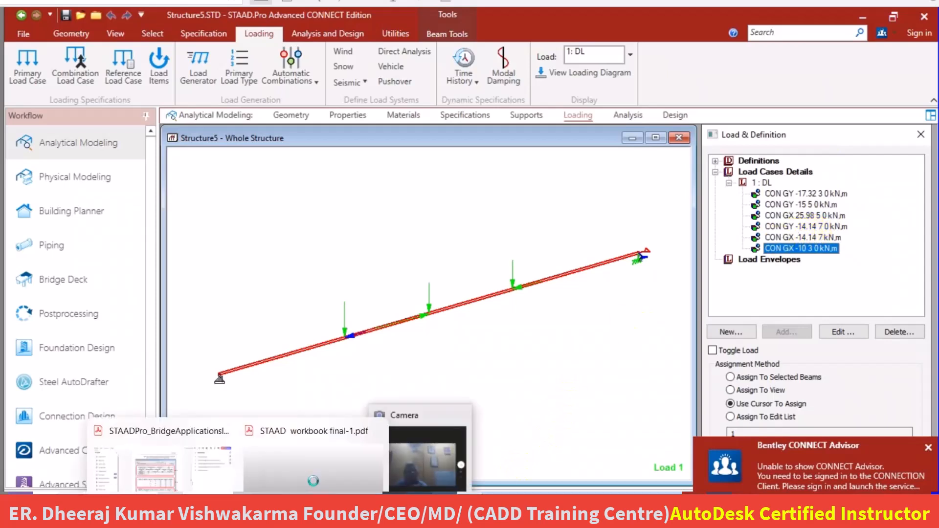
left_click(296, 478)
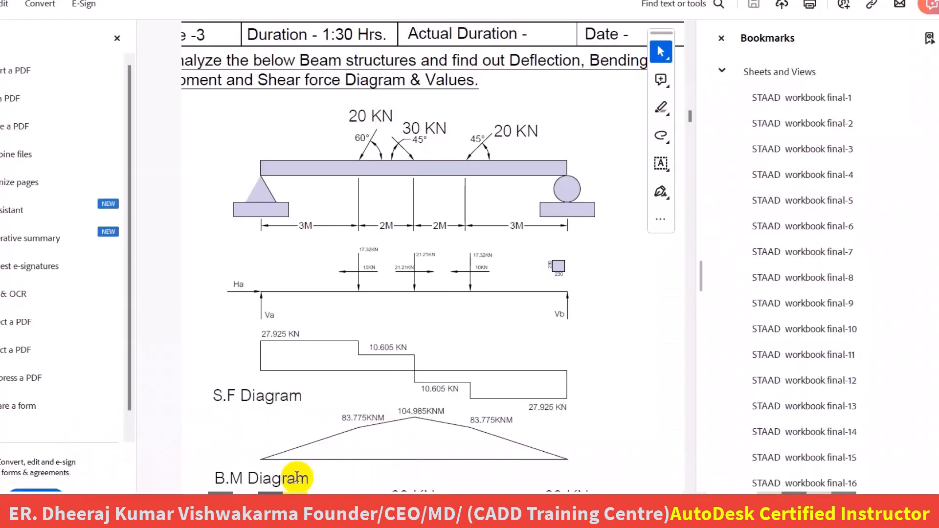
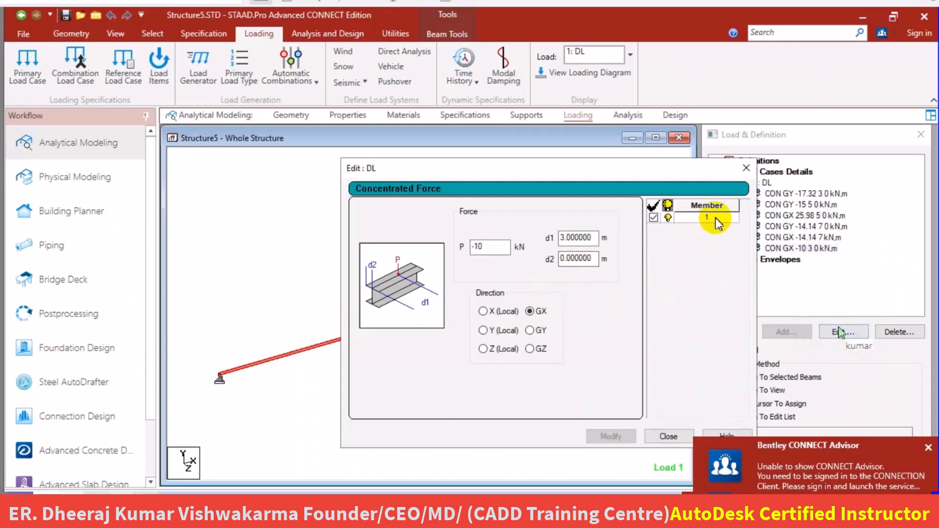
Close the concentrated load's settings and try to select a node with the node cursor at the load points on the beam.
left_click(746, 167)
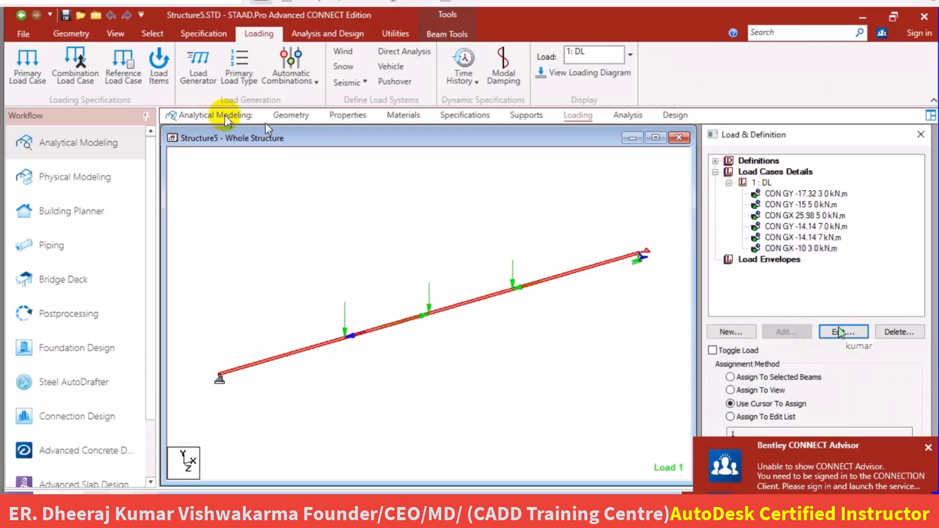
left_click(147, 34)
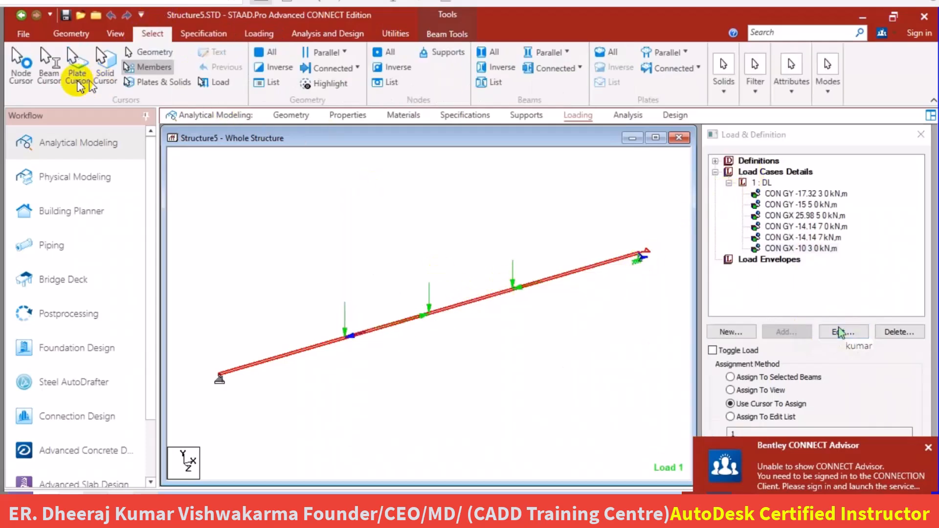
left_click(30, 71)
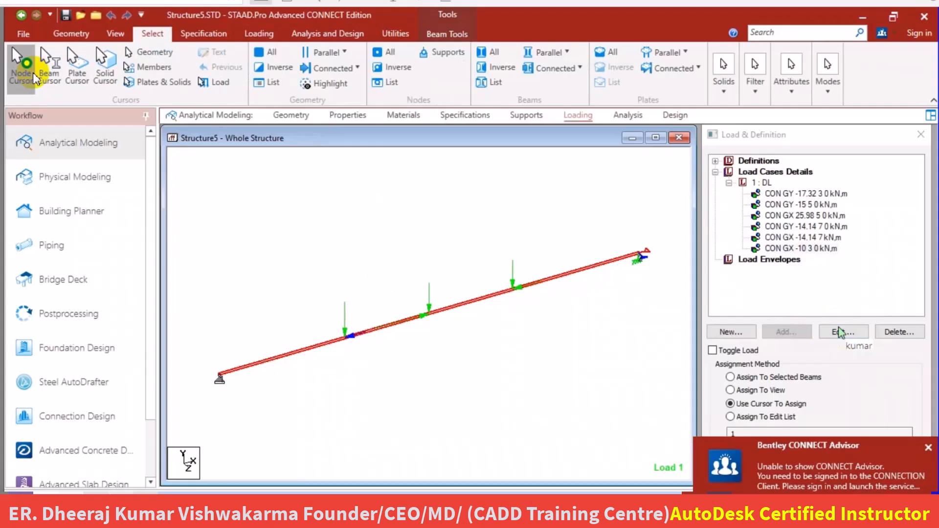
left_click(527, 275)
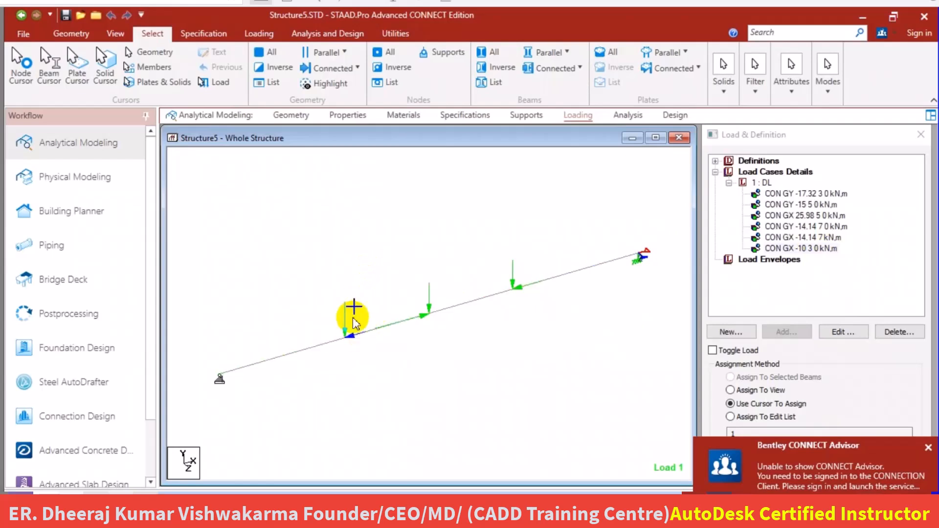
Select the 10 m beam, start inserting nodes into it and add an insertion point at a distance of 3 m.
left_click(346, 338)
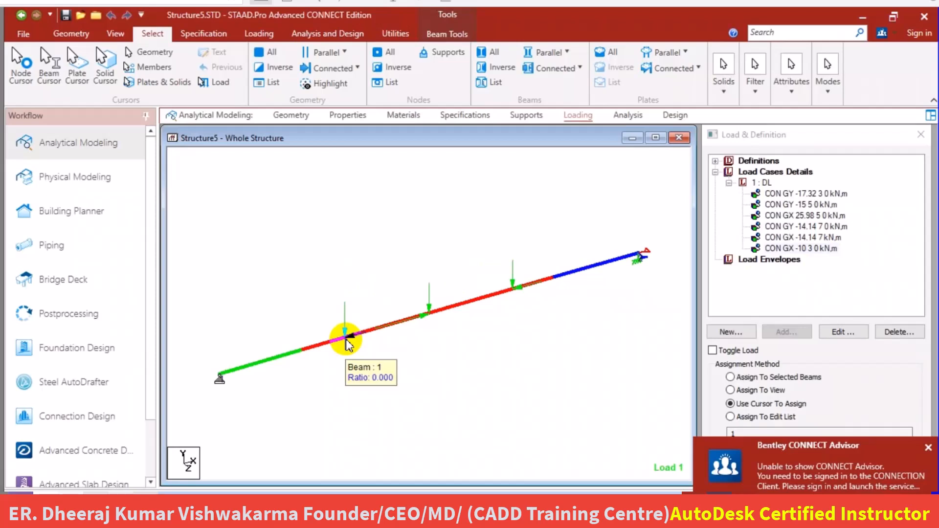
right_click(346, 338)
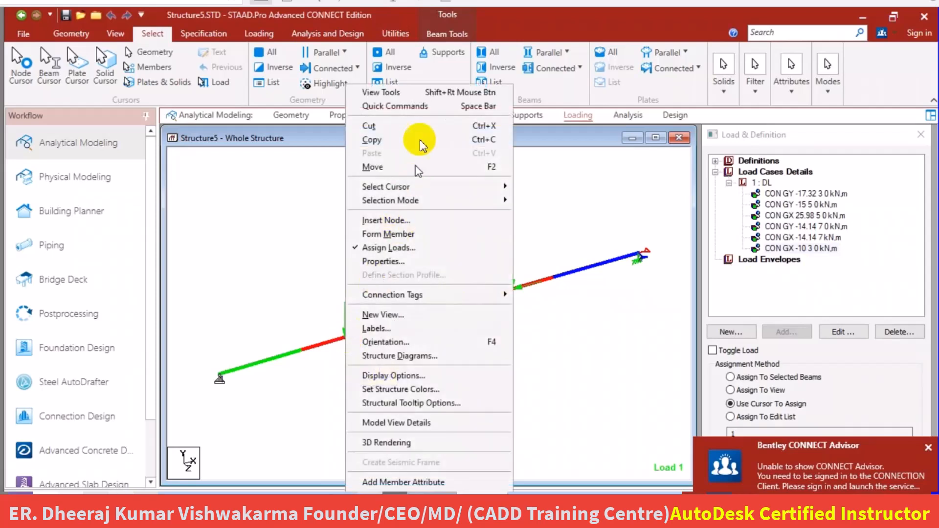
left_click(411, 220)
double_click(479, 304)
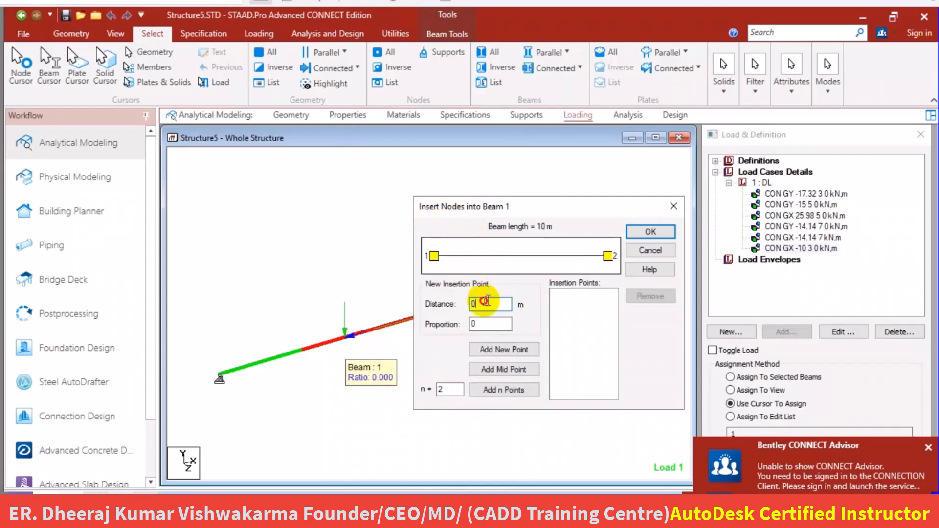
type("3")
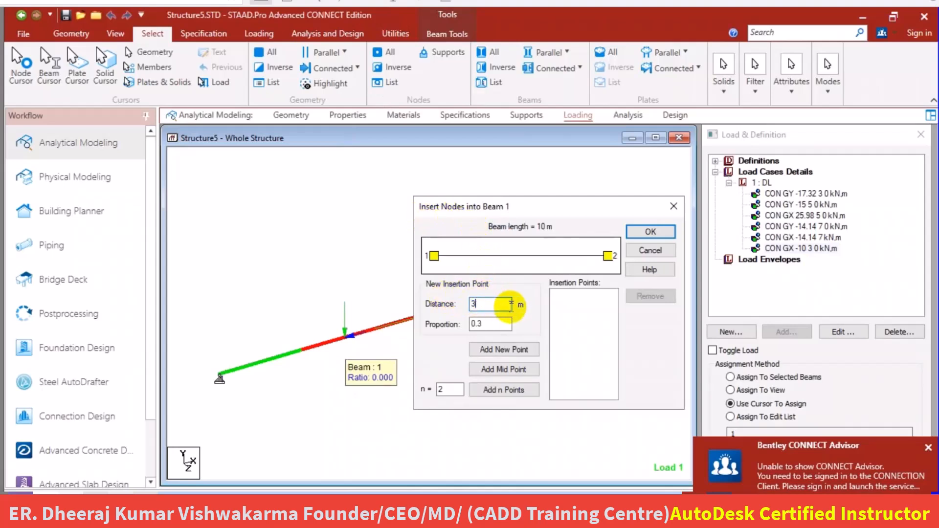
left_click(504, 349)
Add insertion points at 5 m and 7 m, insert the nodes into the beam and agree to delete the old result files.
left_click_drag(495, 305, 469, 310)
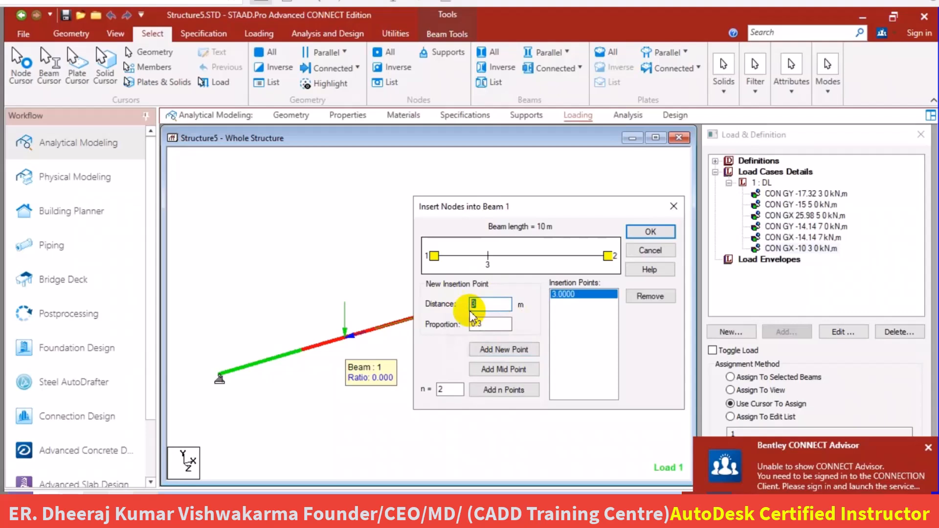
type("5")
left_click(510, 348)
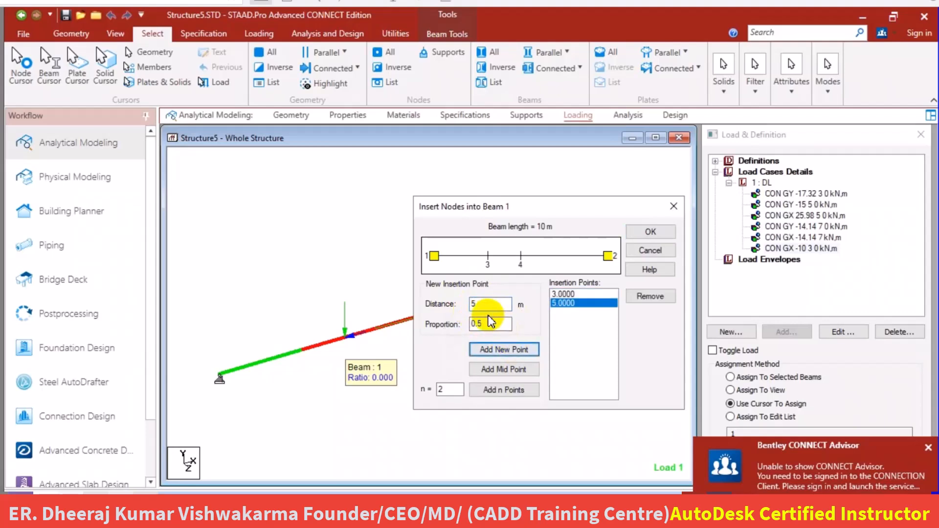
left_click_drag(486, 308, 471, 306)
type("7")
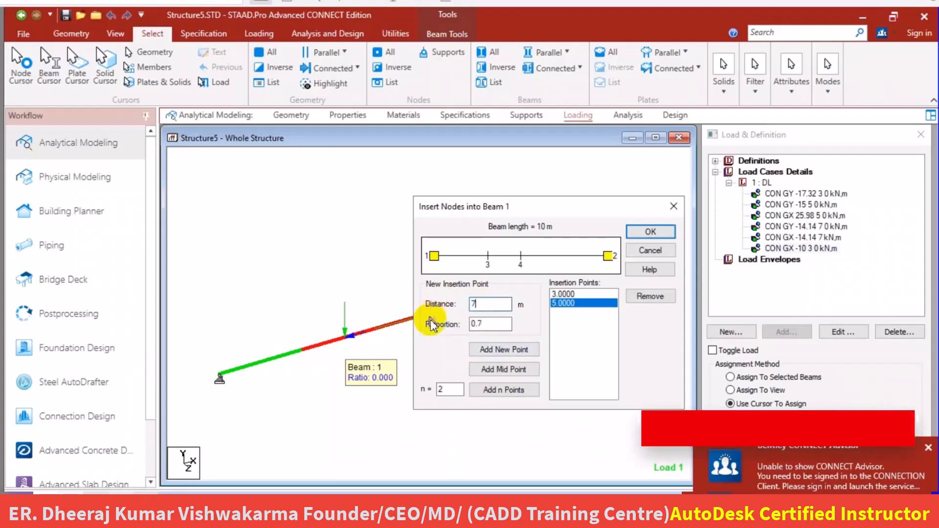
left_click(537, 347)
left_click(651, 232)
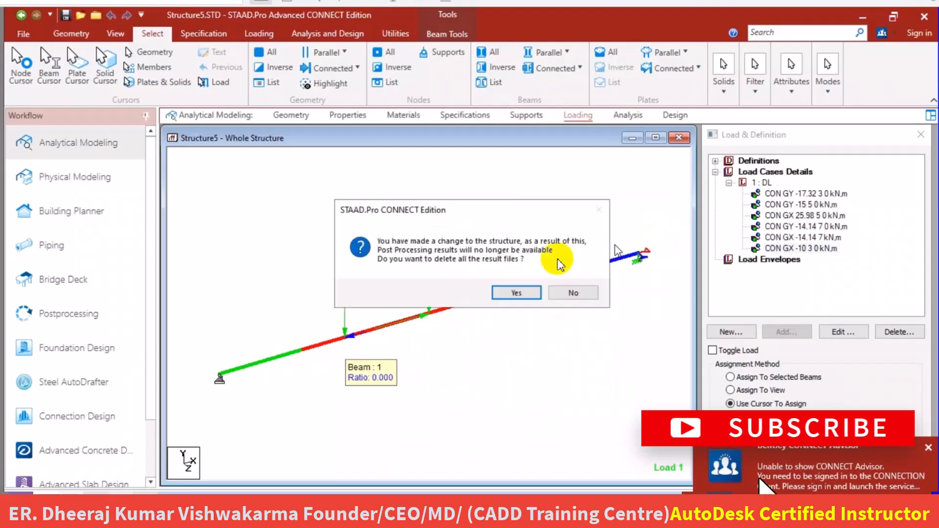
left_click(509, 292)
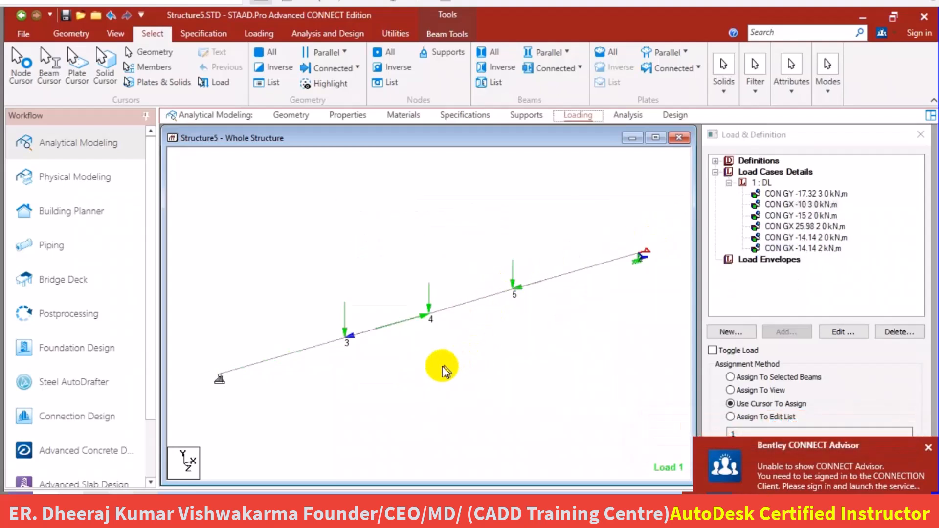
Delete all the concentrated member loads from load case 1: DL.
left_click(802, 194)
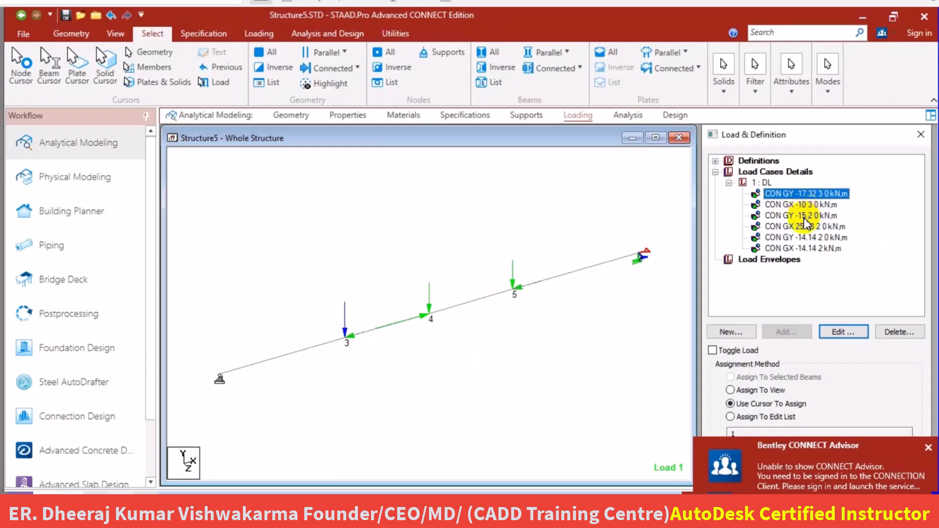
left_click(811, 247)
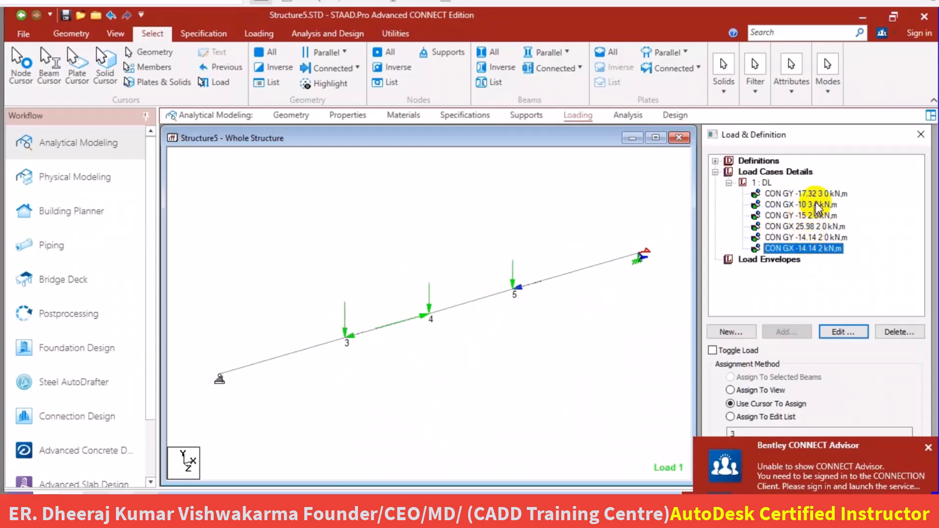
left_click(805, 193)
left_click(896, 332)
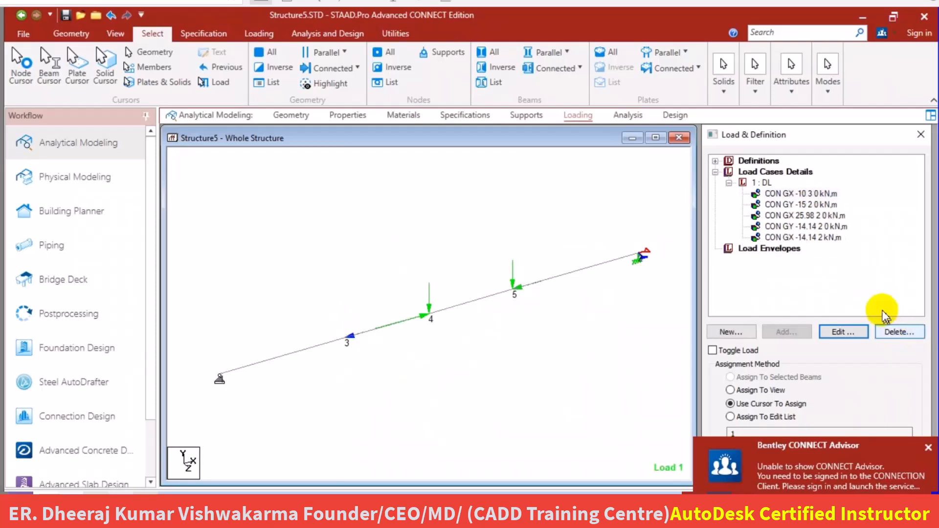
left_click(896, 331)
left_click(896, 331)
left_click(896, 332)
left_click(896, 331)
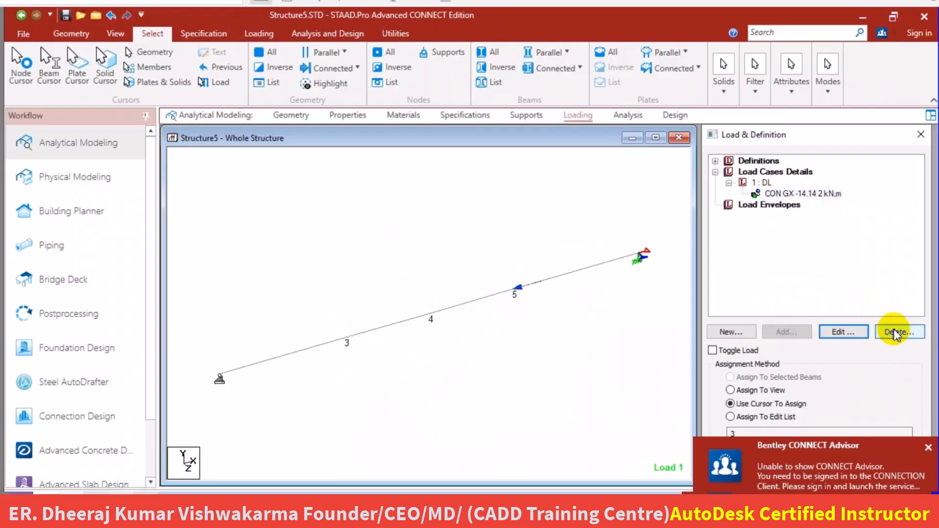
left_click(896, 332)
Add a nodal load with Fy -17.32 kN to load case 1: DL and dismiss the CONNECT Advisor notification.
left_click(768, 183)
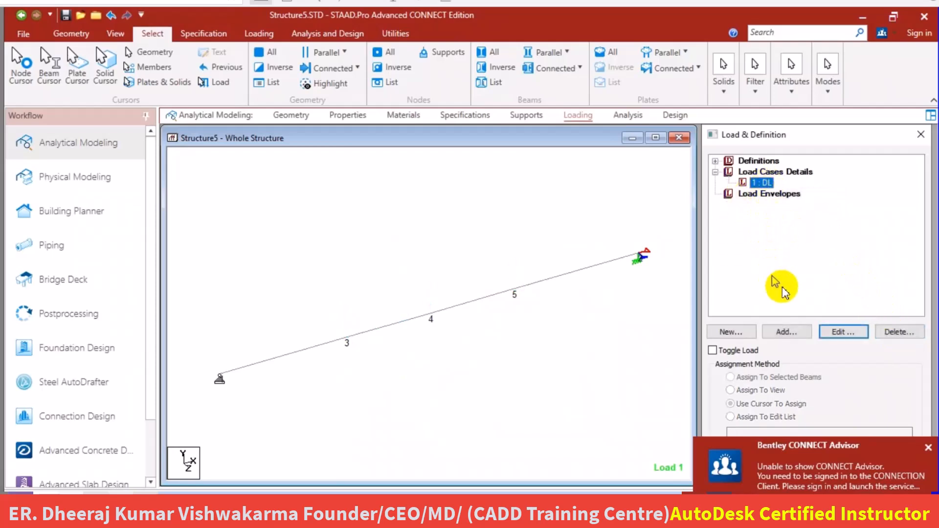
left_click(786, 329)
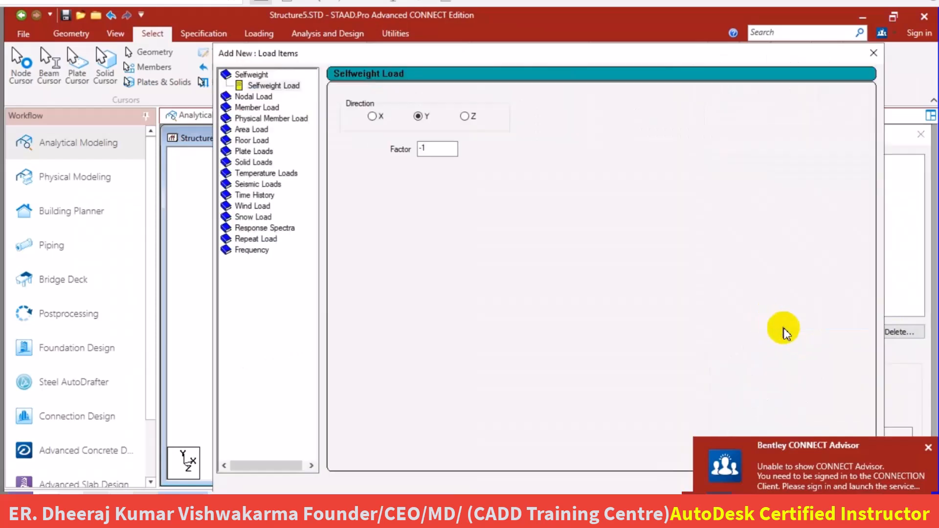
left_click(251, 98)
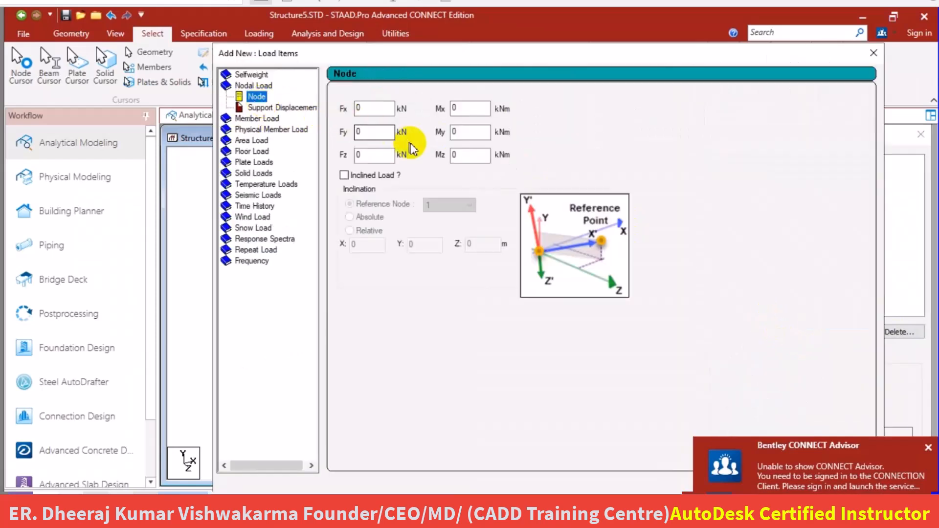
left_click(366, 134)
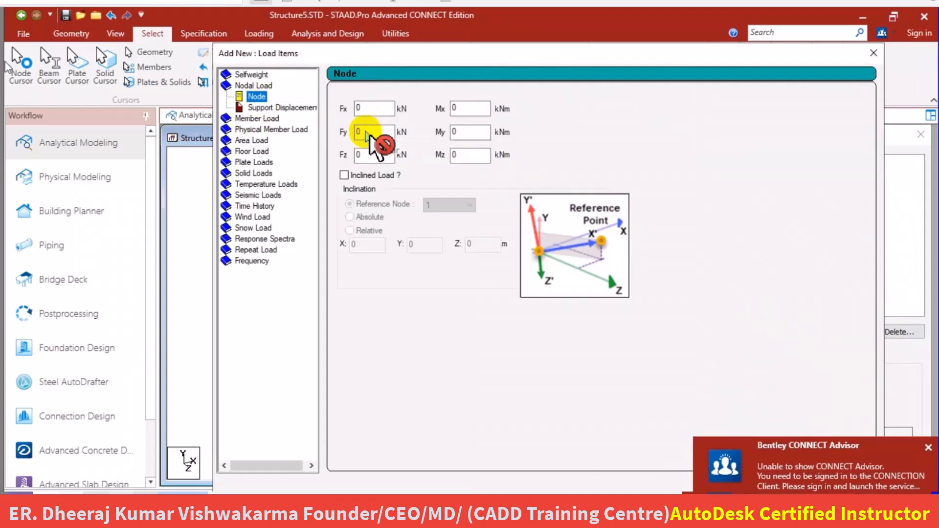
left_click(367, 132)
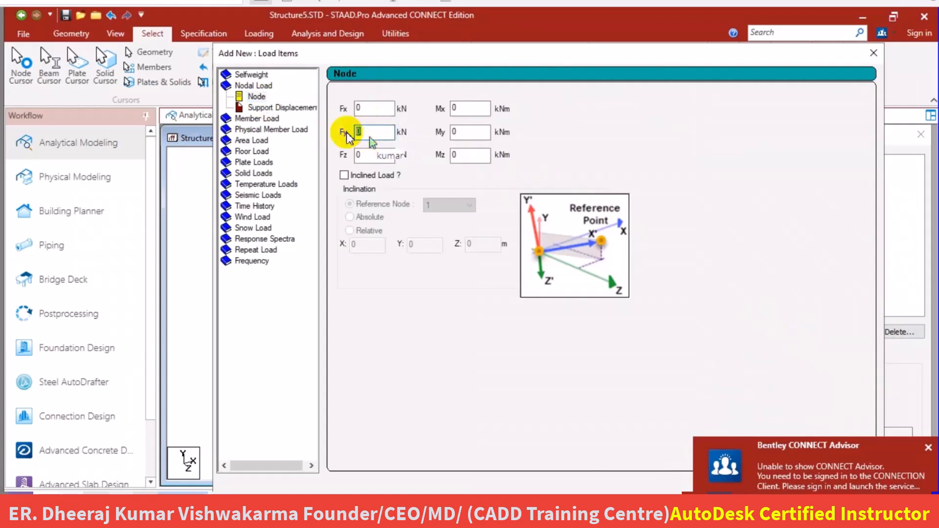
type("17.32")
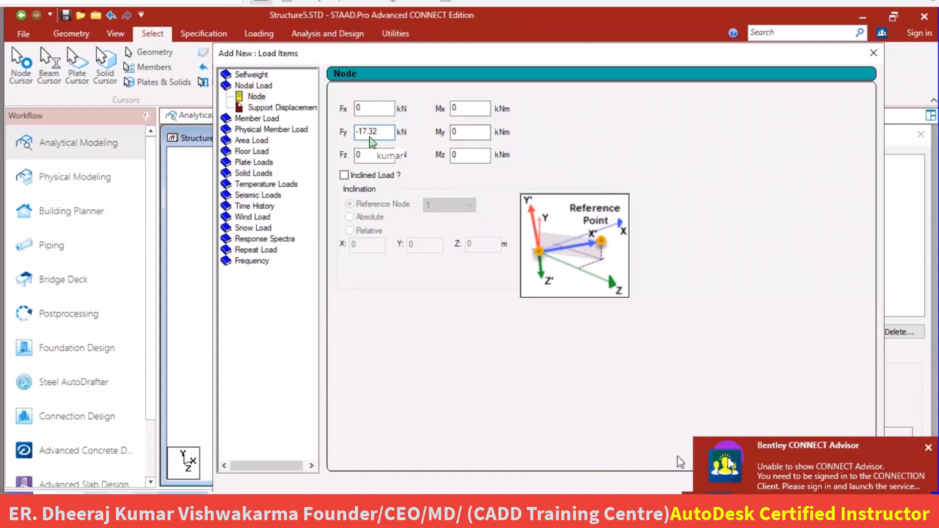
left_click(928, 448)
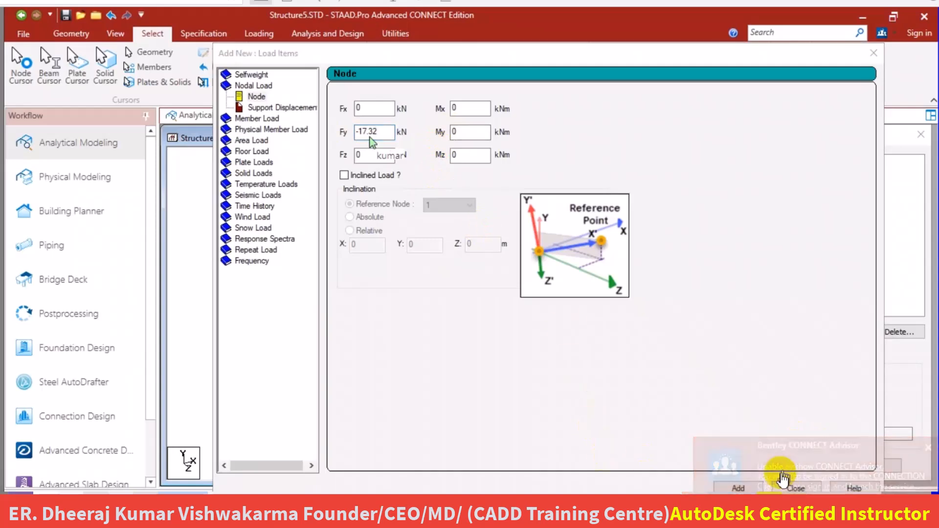
left_click(742, 488)
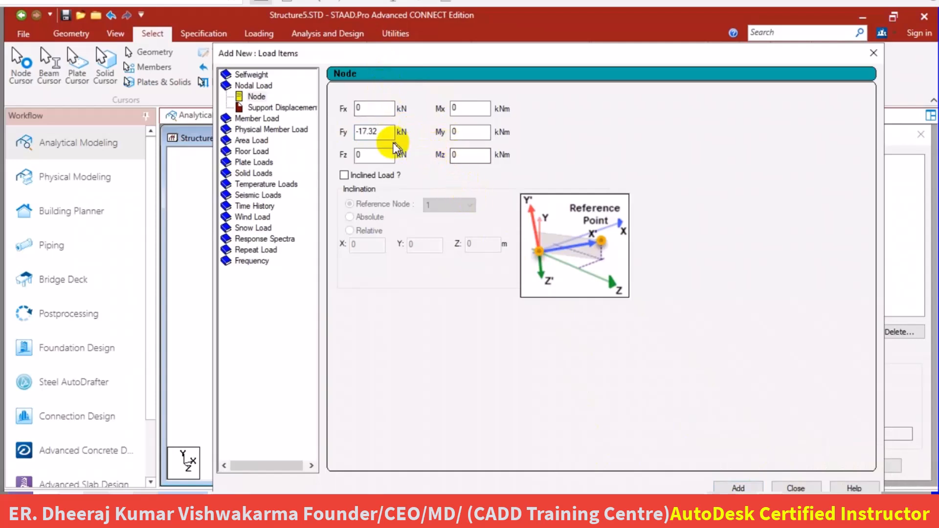
Add a nodal load with Fx -10 kN and Fy 0 kN to load case 1: DL.
double_click(373, 110)
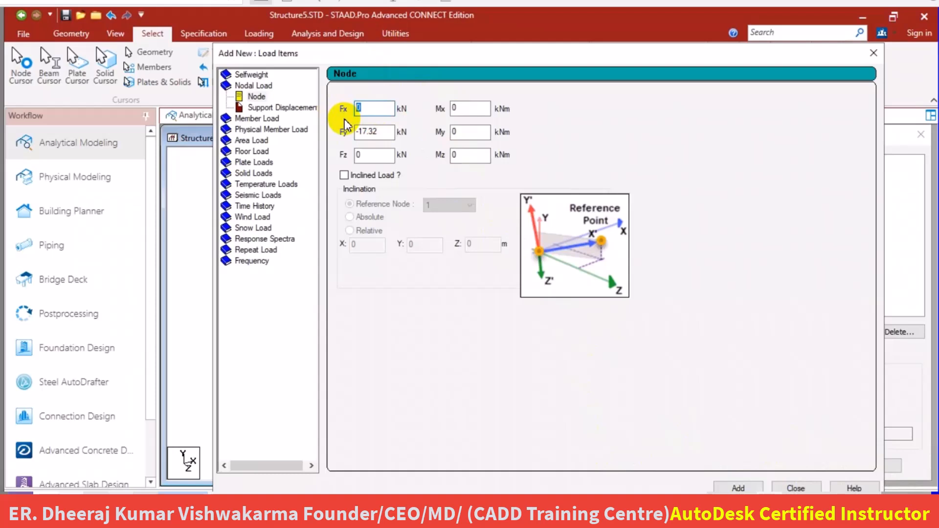
type("-10")
double_click(386, 131)
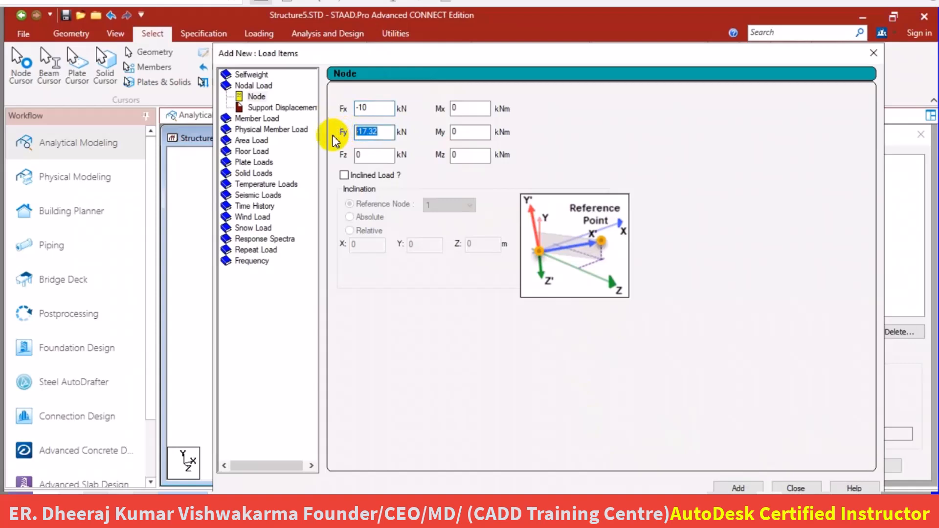
type("0")
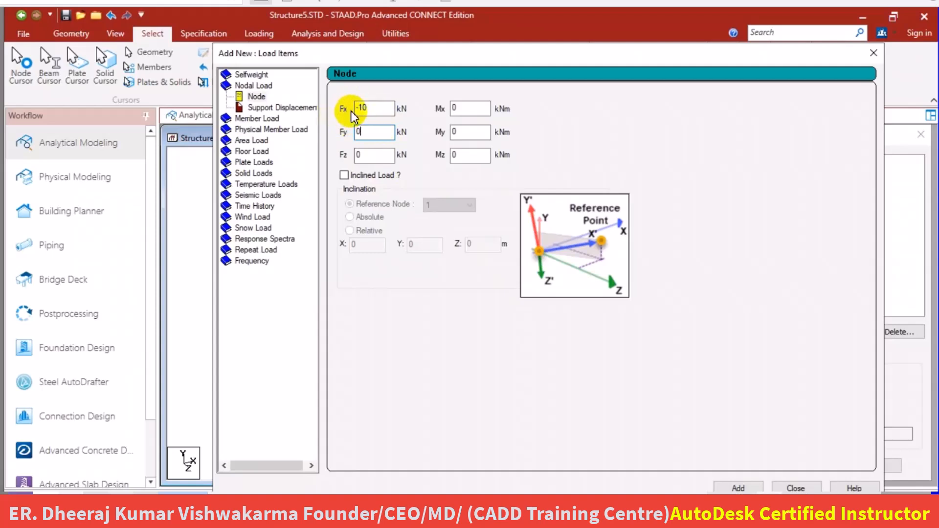
left_click(751, 487)
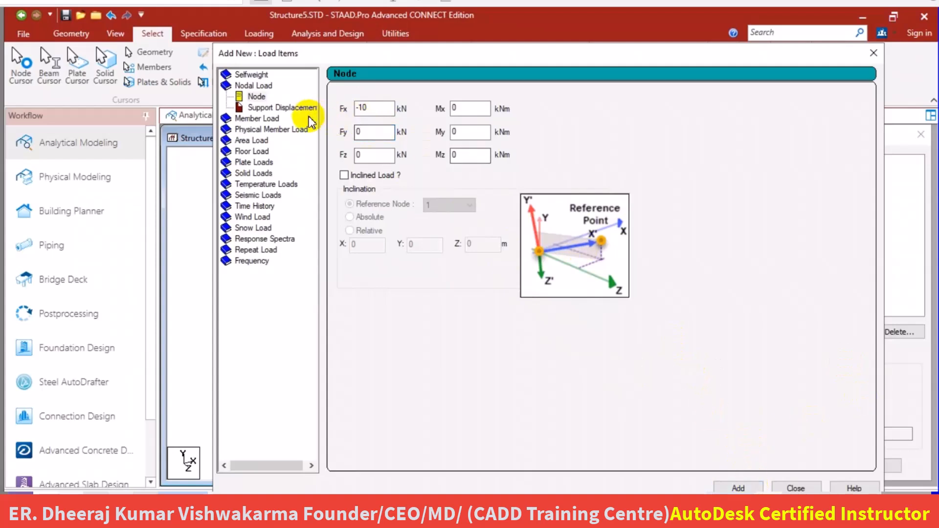
Add a nodal load with Fx 21.21 kN to load case 1: DL.
left_click(370, 110)
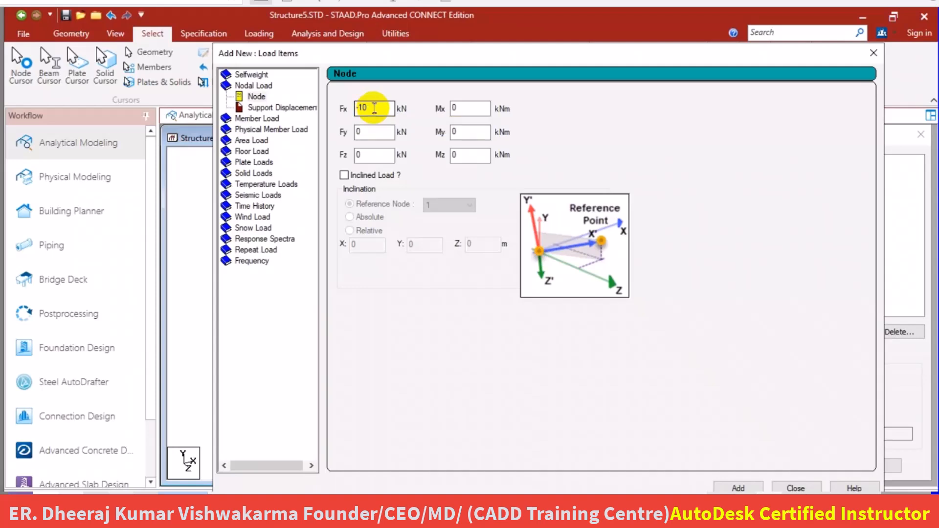
left_click_drag(368, 105, 359, 105)
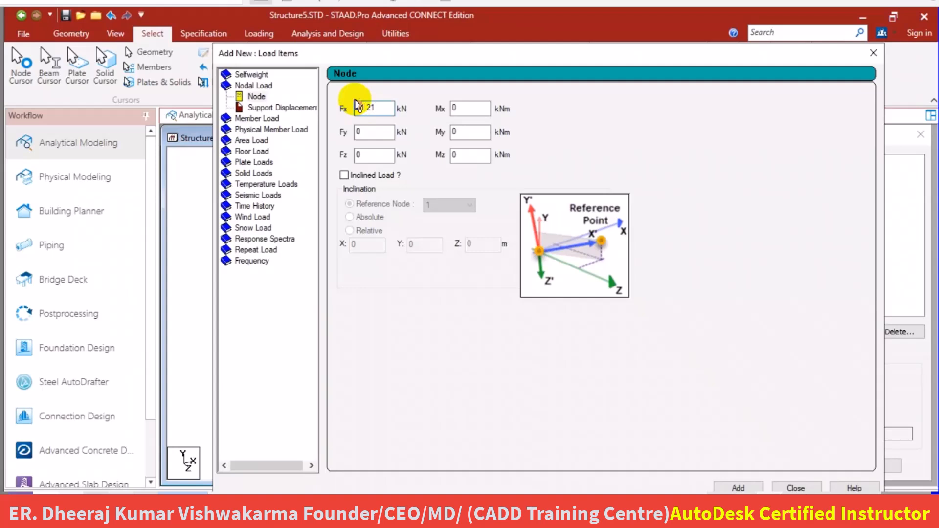
left_click(736, 487)
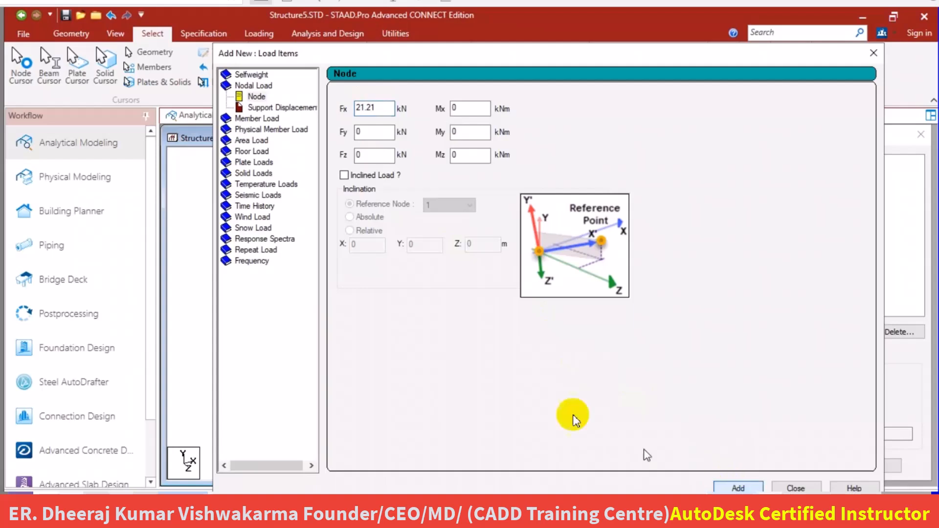
Add a nodal load with Fx 0 kN and Fy -21.21 kN to load case 1: DL and close the load items dialog.
left_click_drag(385, 105, 313, 106)
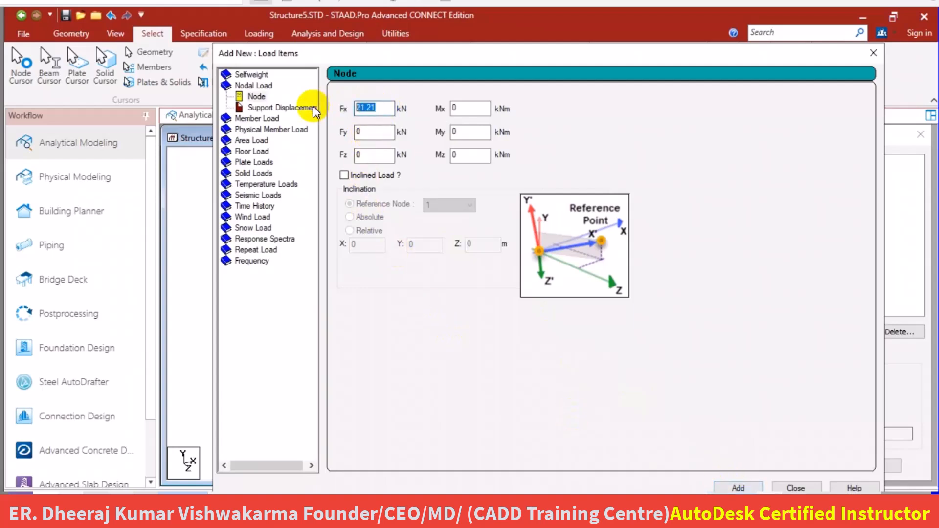
type("0")
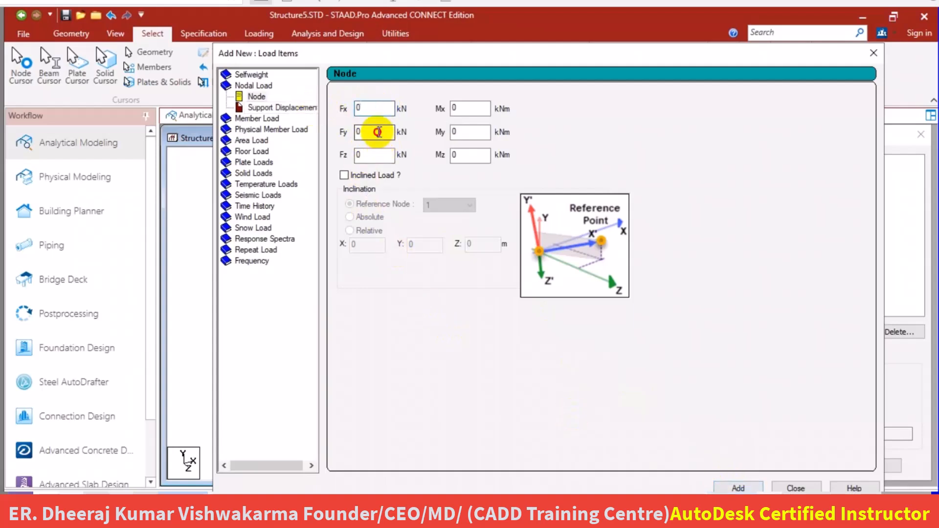
left_click_drag(377, 132, 282, 146)
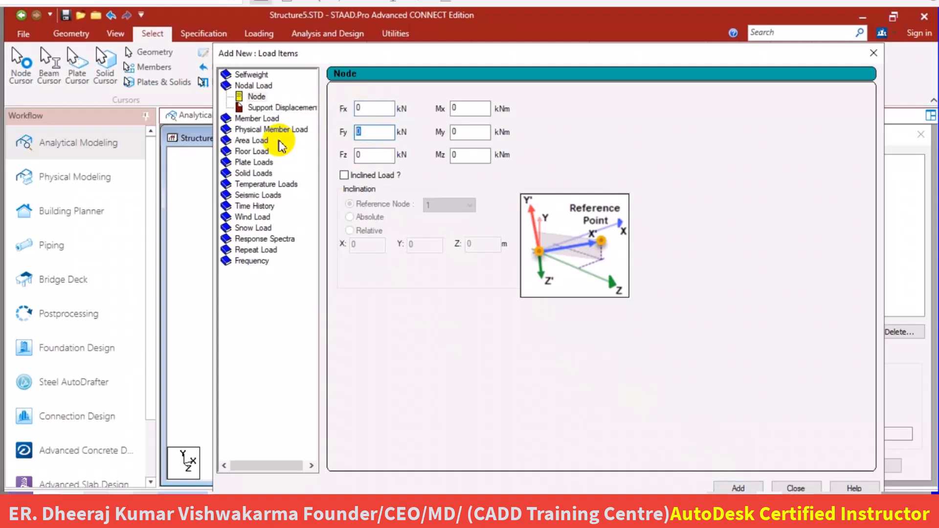
key("BackSpace")
key("BackSpace")
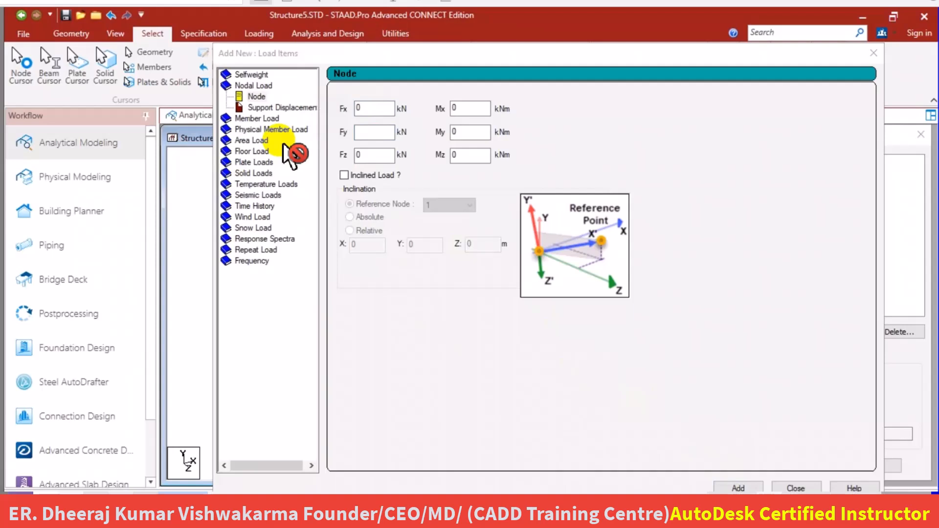
left_click(371, 131)
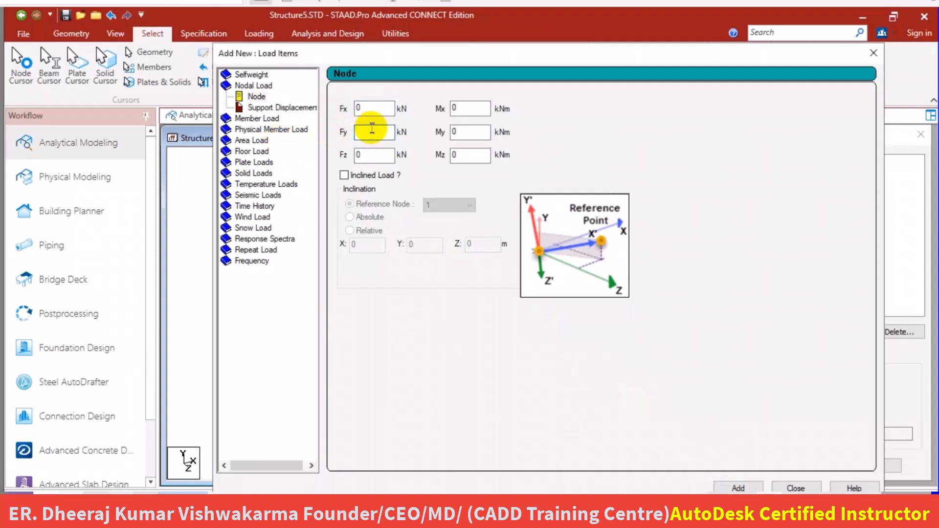
type("-21.21")
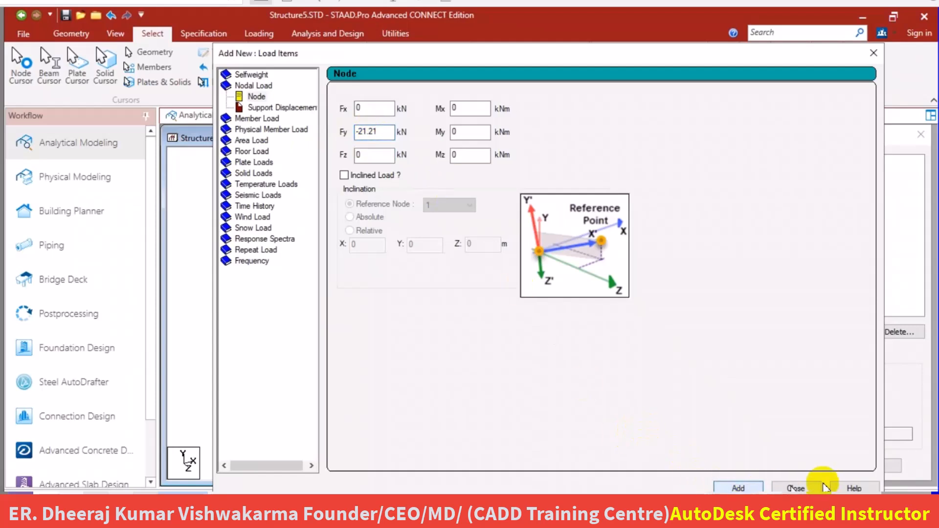
left_click(799, 488)
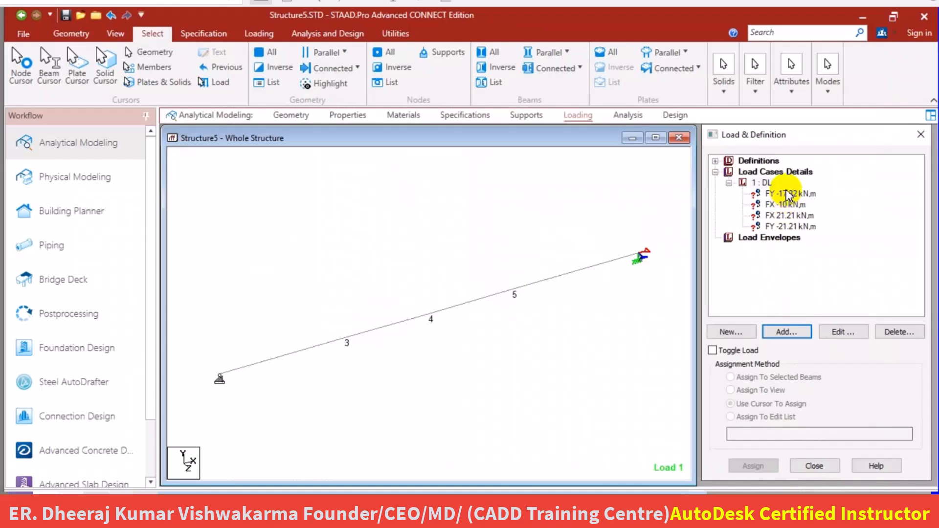
Assign the FY -17.32 kN nodal load to nodes 3 and 5 of the inclined beam.
mouse_move(787, 194)
left_mouse_down()
mouse_move(795, 201)
mouse_move(786, 194)
left_mouse_up()
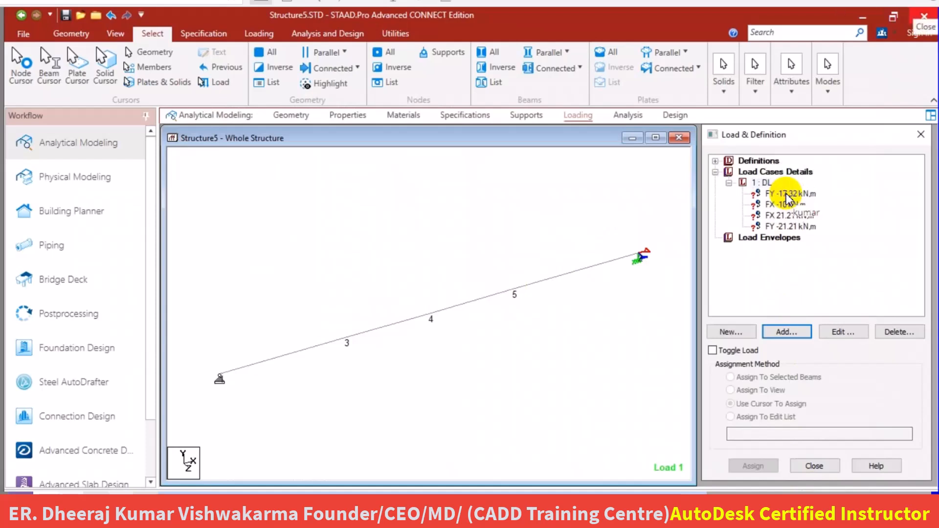
left_click(788, 194)
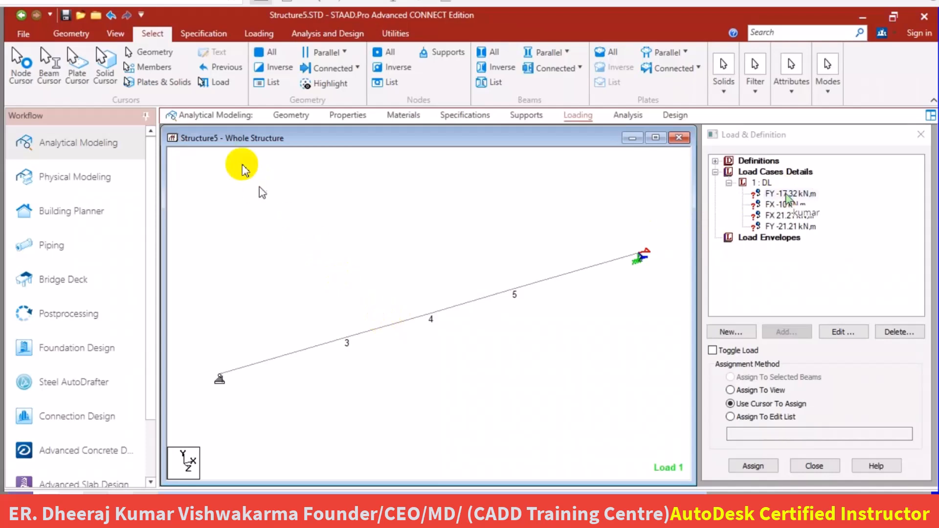
left_click(27, 64)
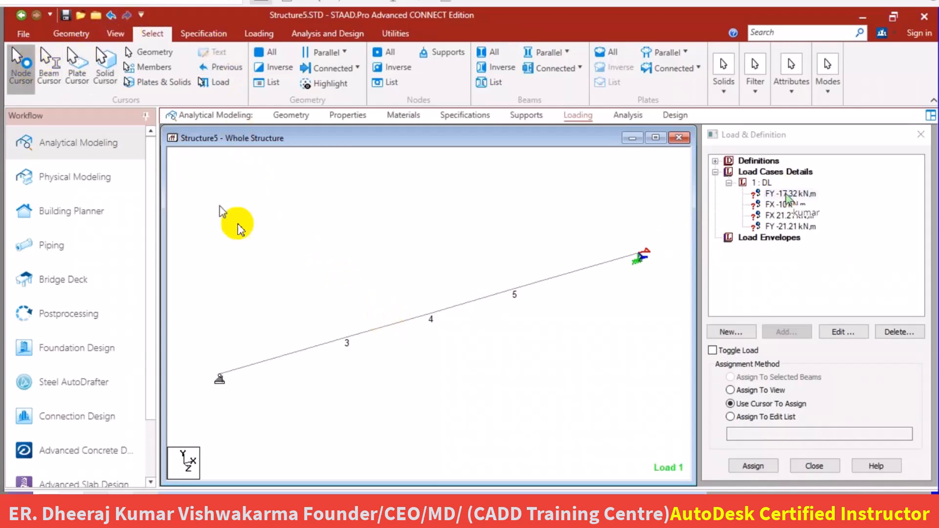
left_click(345, 338)
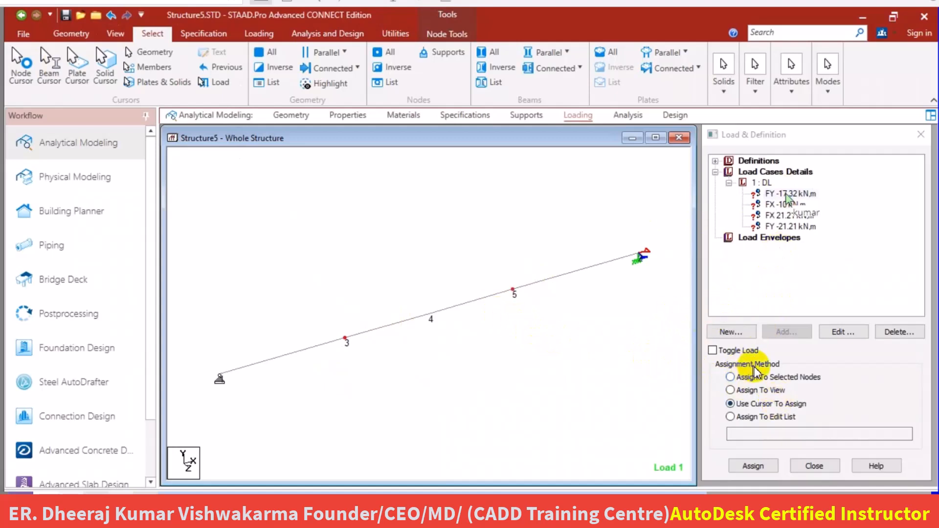
left_click(743, 375)
left_click(756, 467)
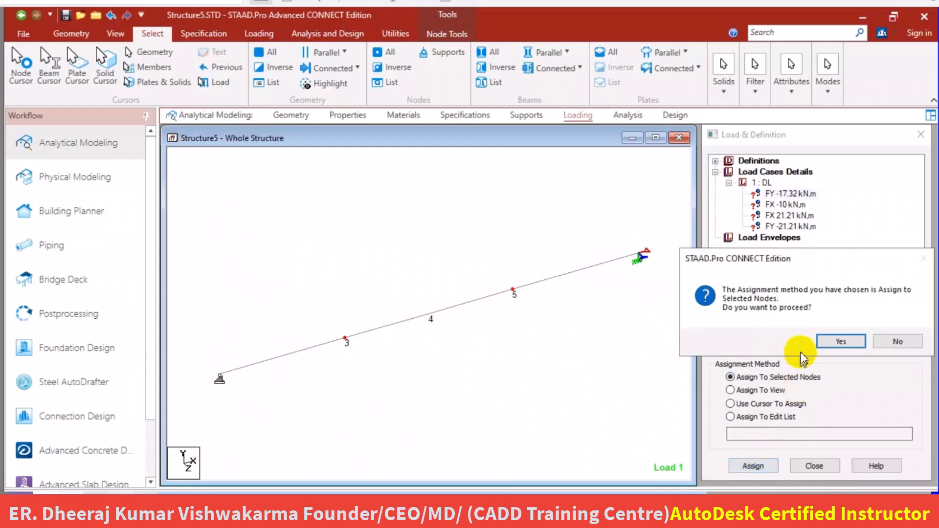
left_click(833, 338)
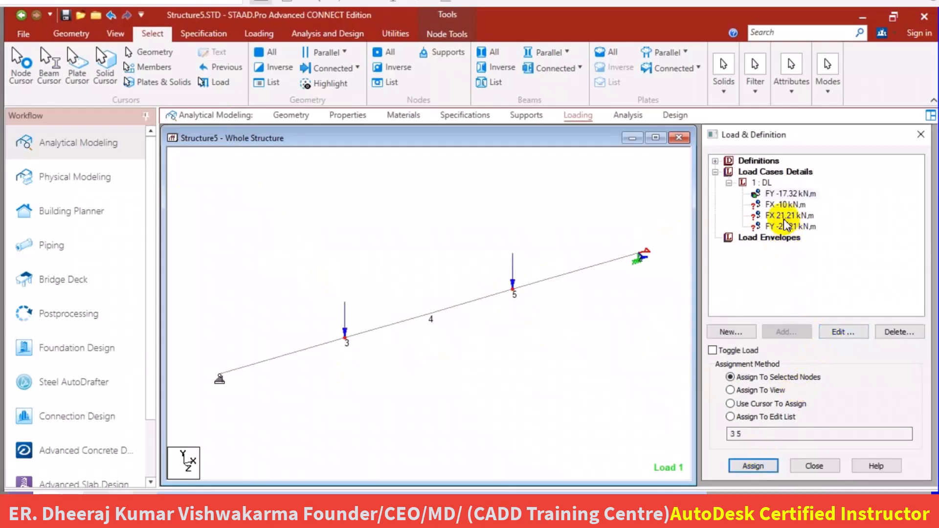
Assign the FX -10 kN nodal load to the selected nodes 3 and 5.
left_click(785, 205)
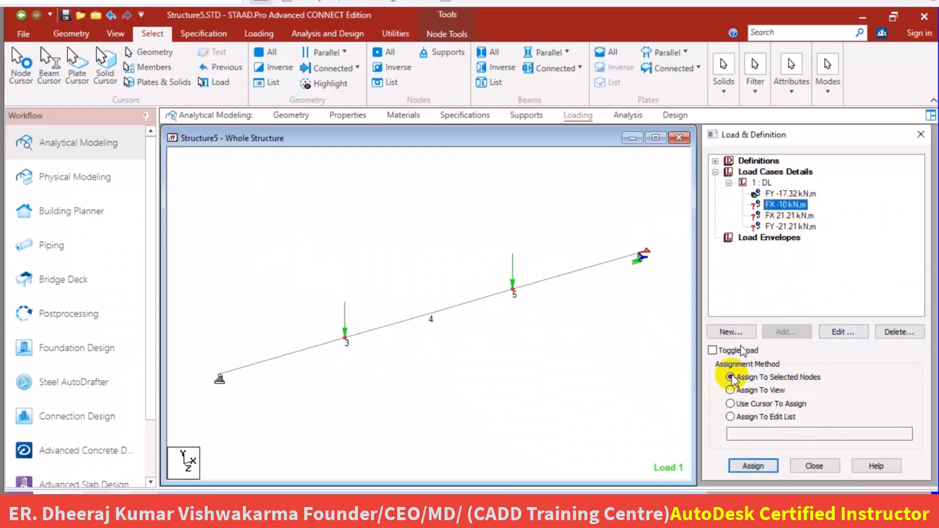
left_click(748, 466)
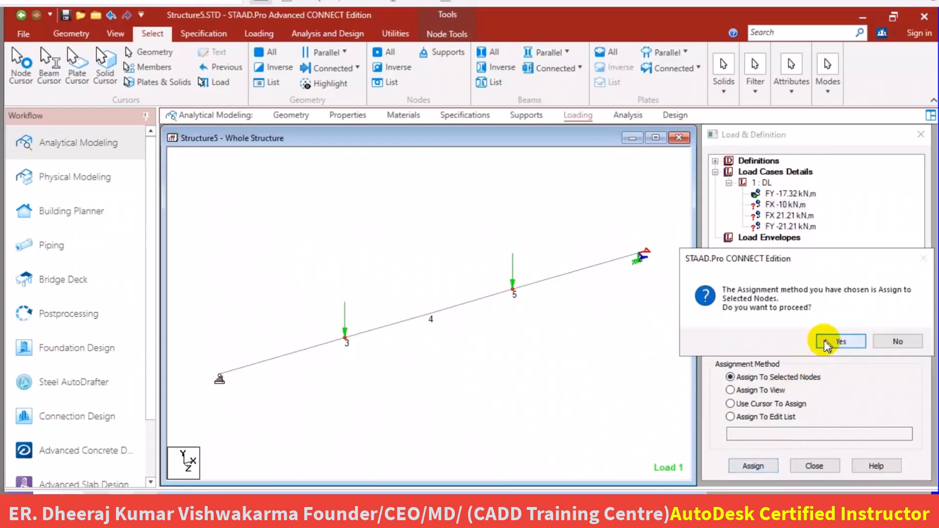
left_click(833, 340)
Select the beam's middle node 4 and assign the FX 21.21 kN nodal load to it.
left_click(459, 326)
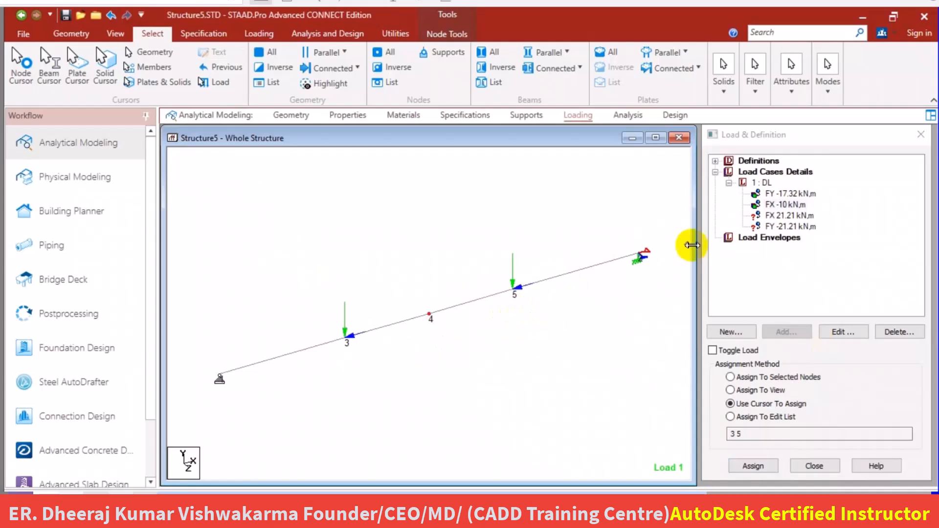
left_click(789, 216)
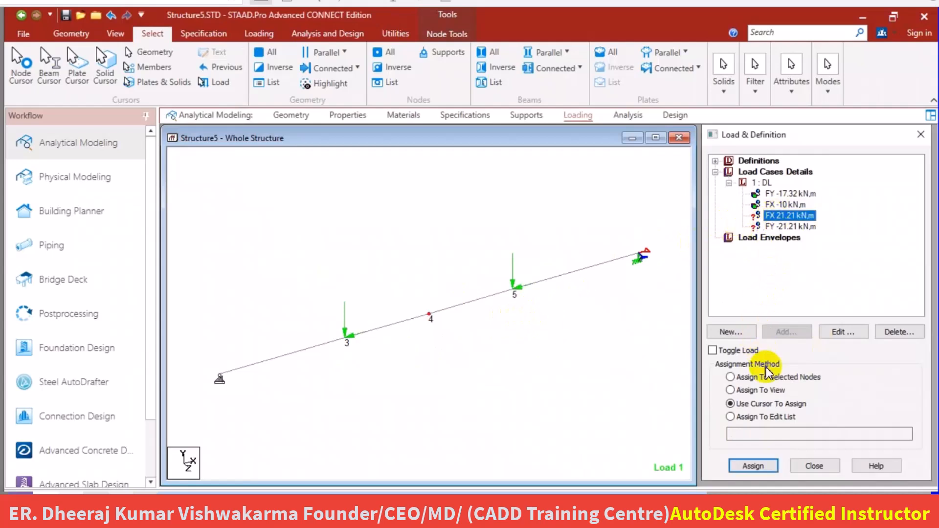
left_click(756, 377)
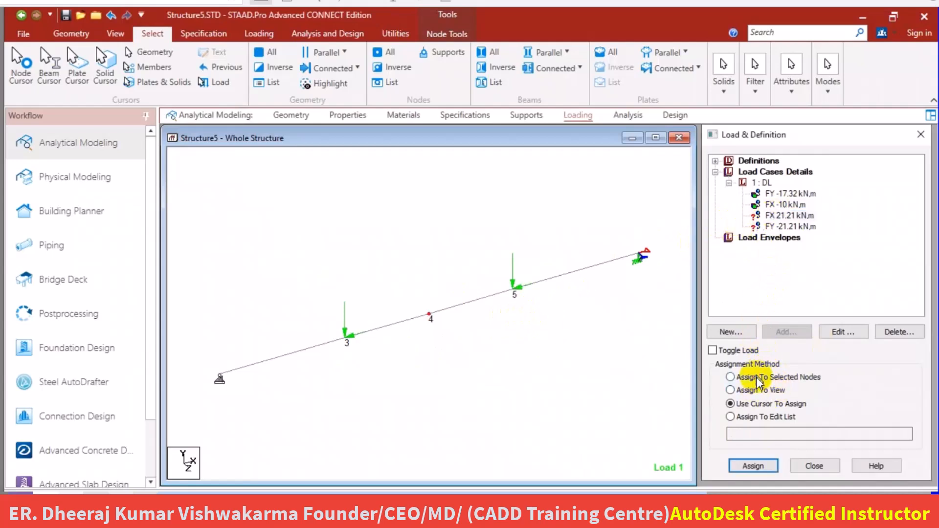
left_click(753, 466)
left_click(836, 338)
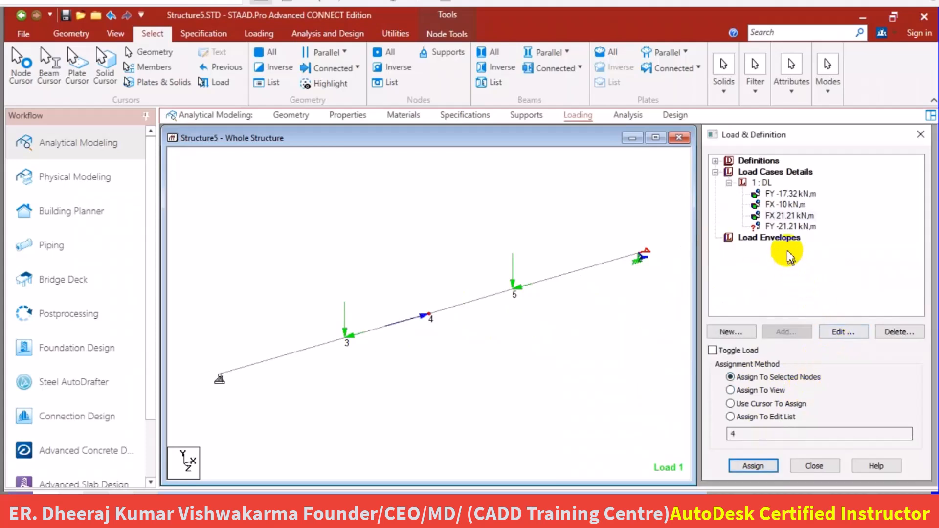
Assign the FY -21.21 kN nodal load to the selected node 4.
left_click(778, 226)
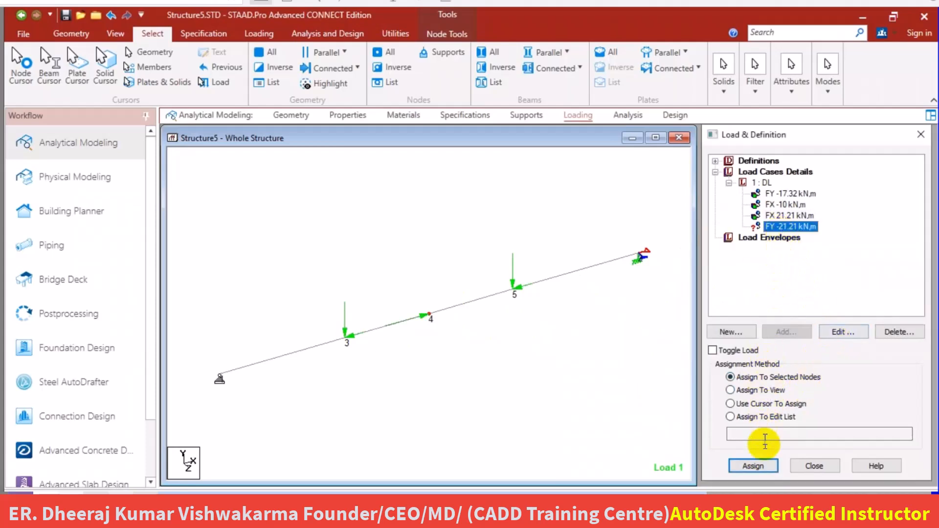
left_click(753, 466)
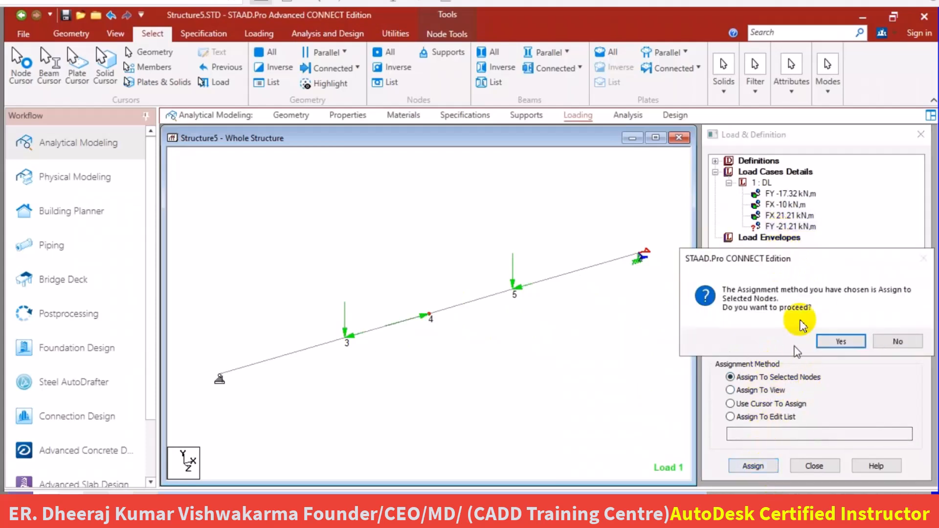
left_click(835, 339)
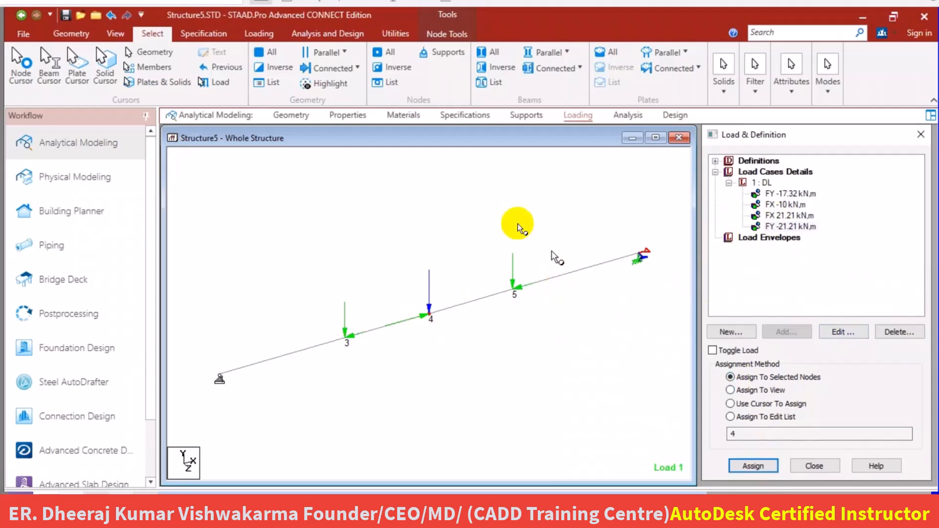
Save the modified structure, run the analysis and go to post processing mode with the results for load case 1: DL.
left_click(630, 115)
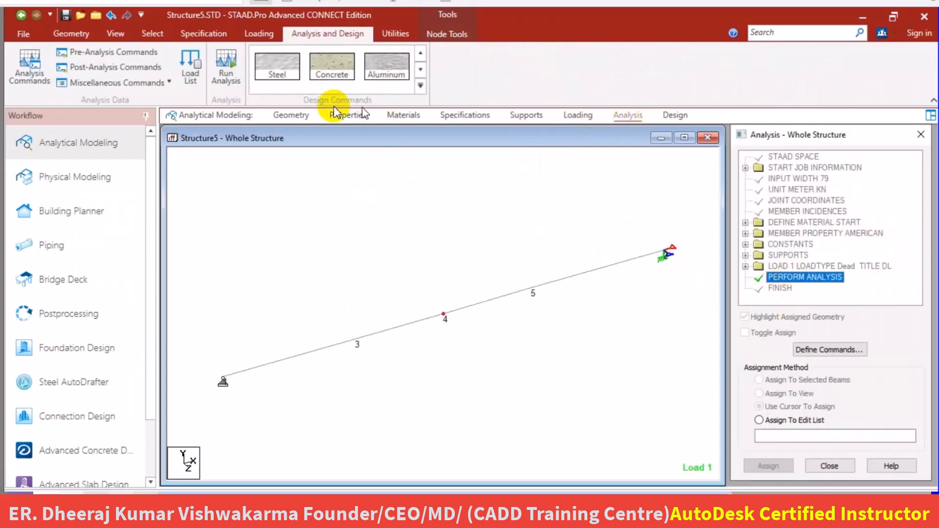
left_click(226, 71)
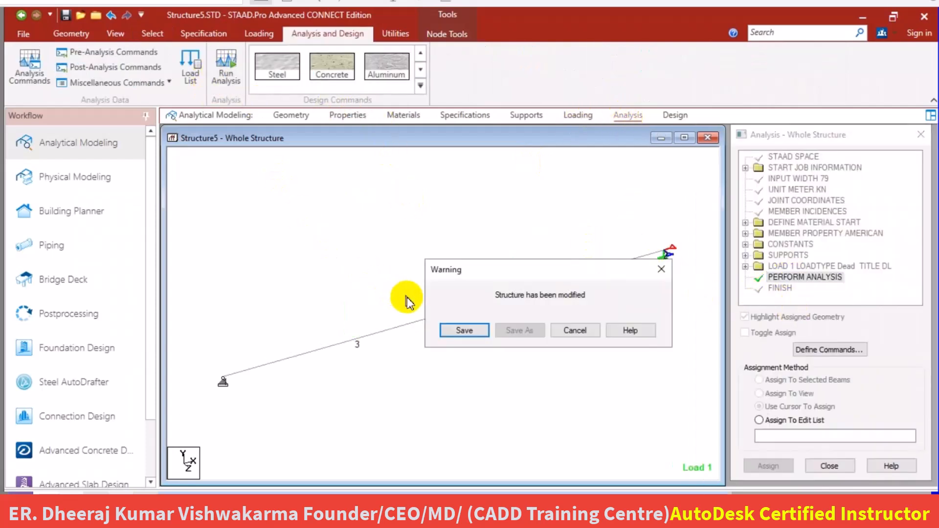
left_click(468, 332)
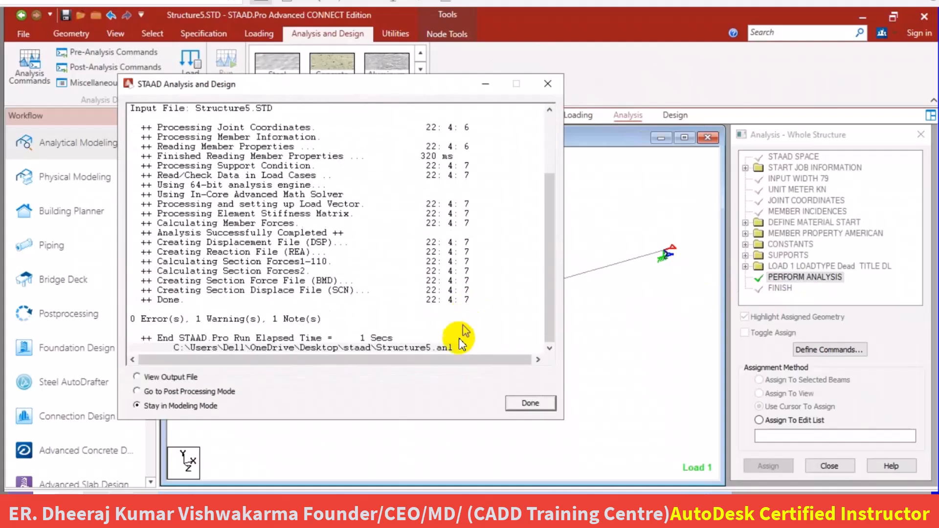
left_click(189, 390)
left_click(524, 403)
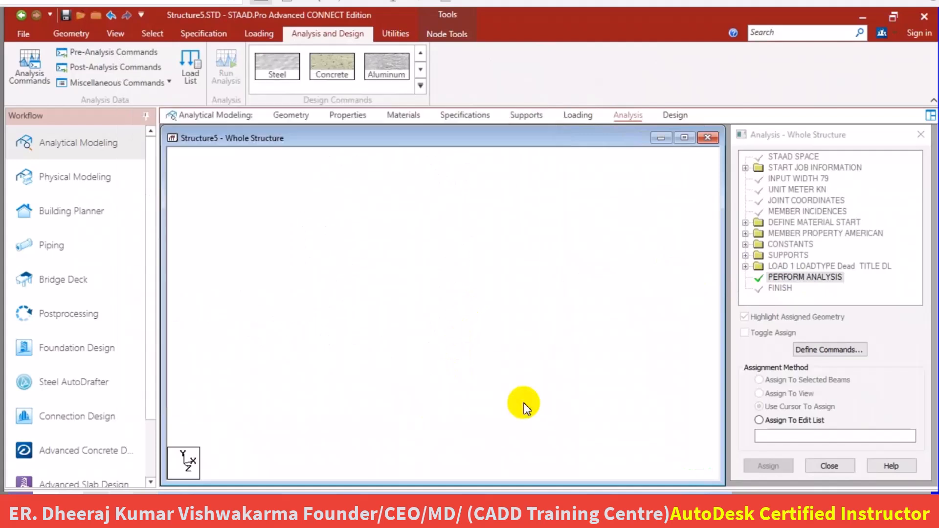
left_click(492, 366)
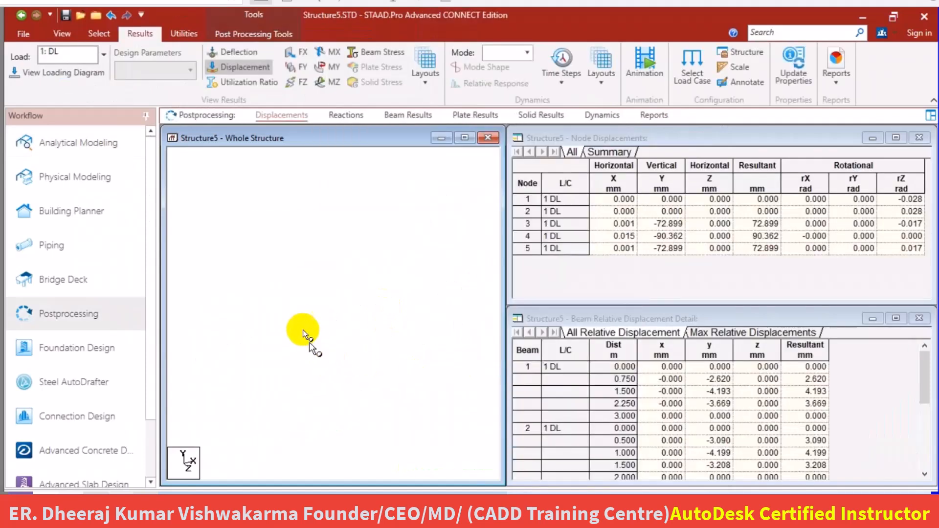
Hide the displacement diagram and display the beam's shear force FY diagram.
left_click(335, 313)
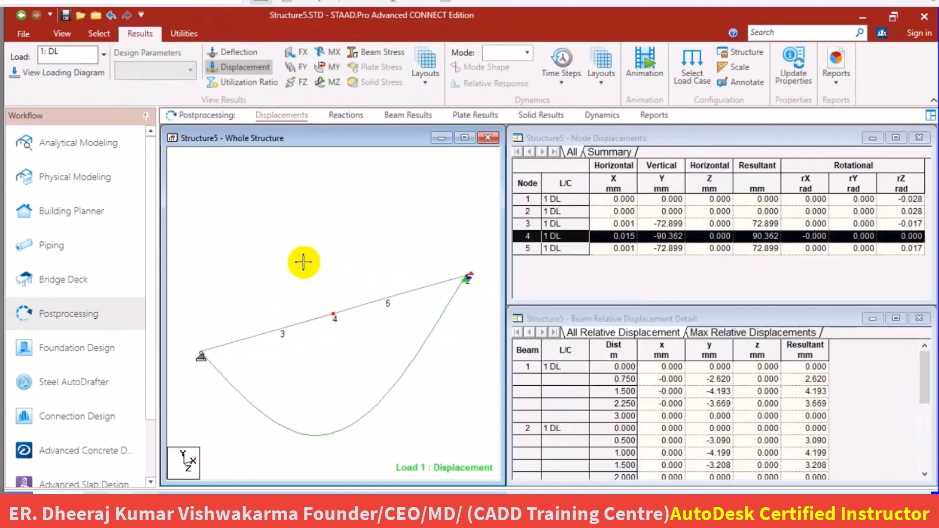
left_click(217, 67)
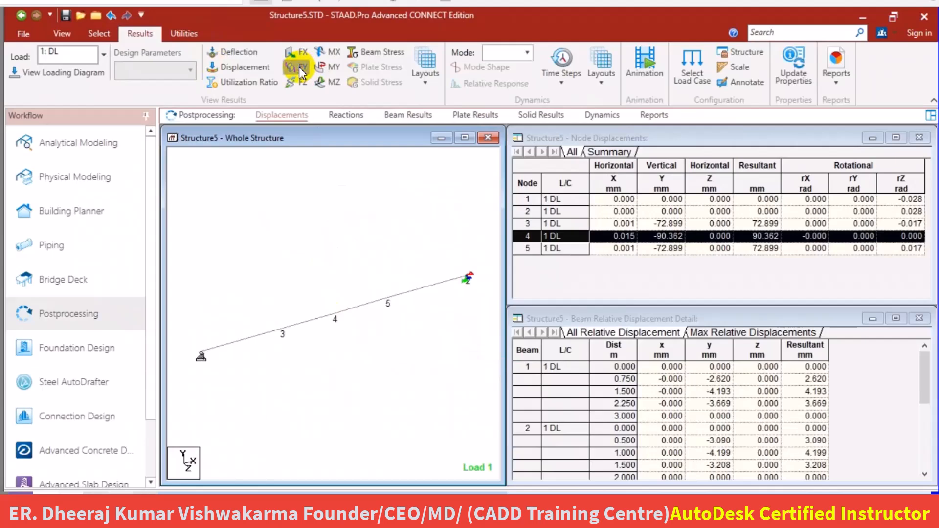
left_click(299, 67)
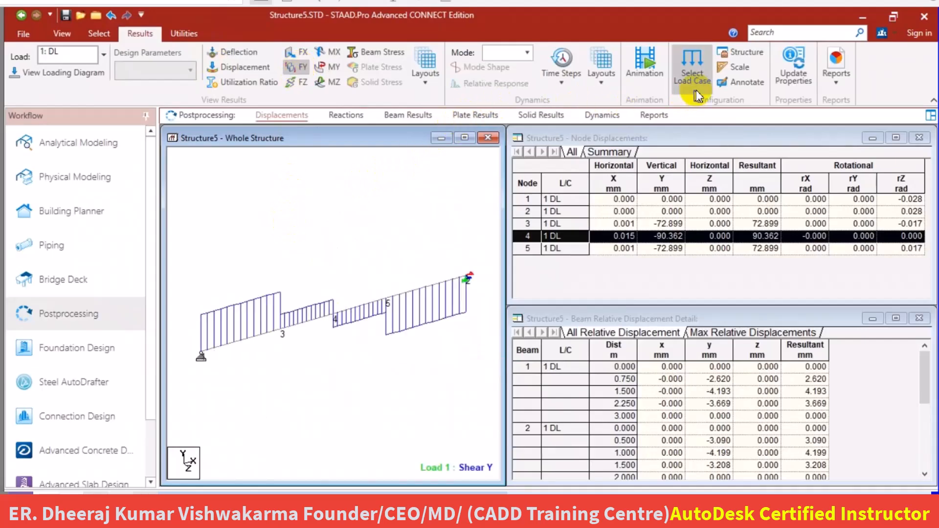
Annotate the shear diagram with the shear values at the ends of all beams and examine them.
left_click(729, 83)
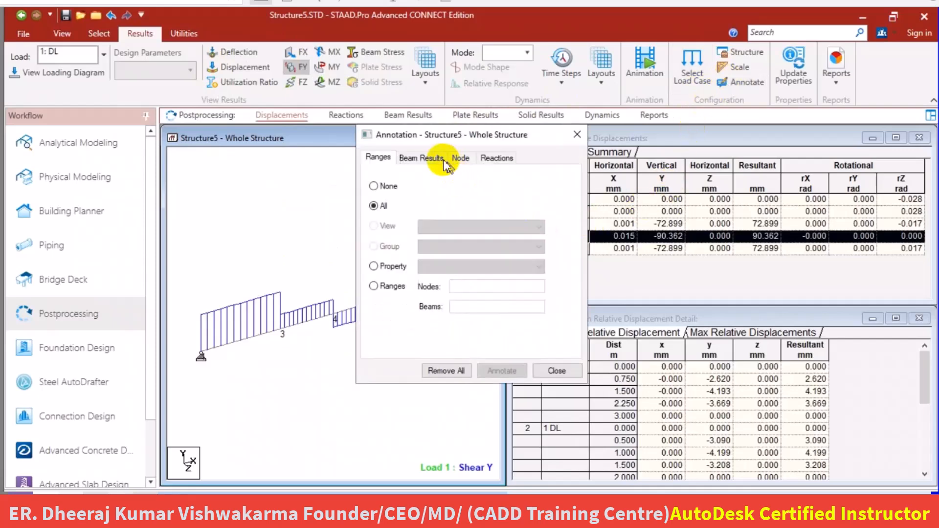
left_click(428, 157)
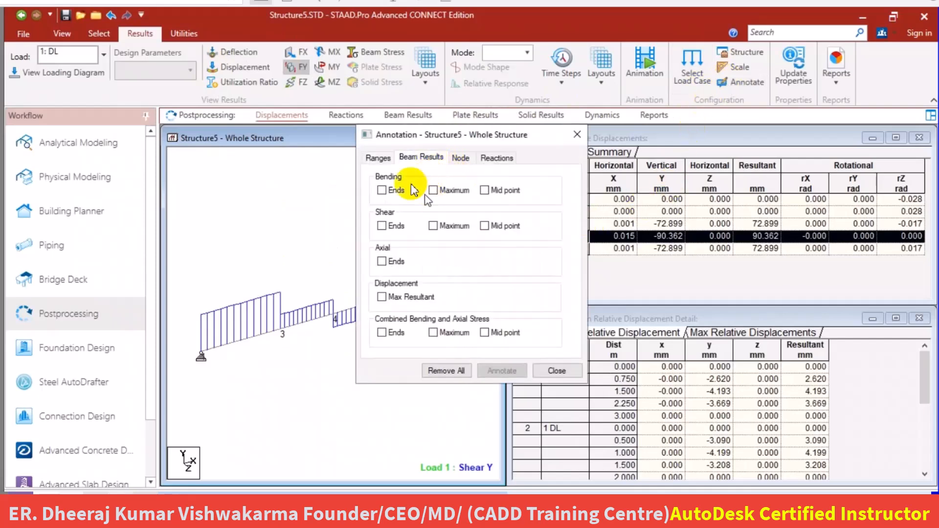
left_click(382, 226)
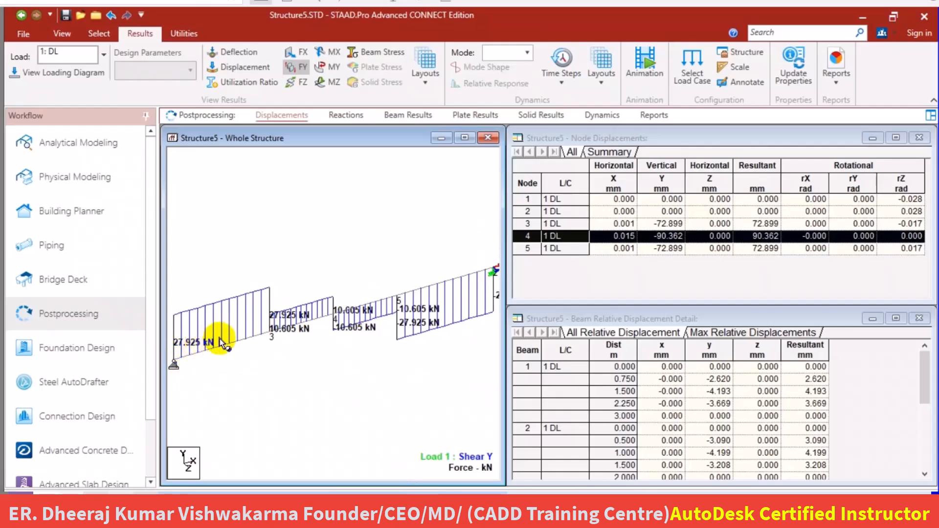
scroll(219, 338, "down", 2)
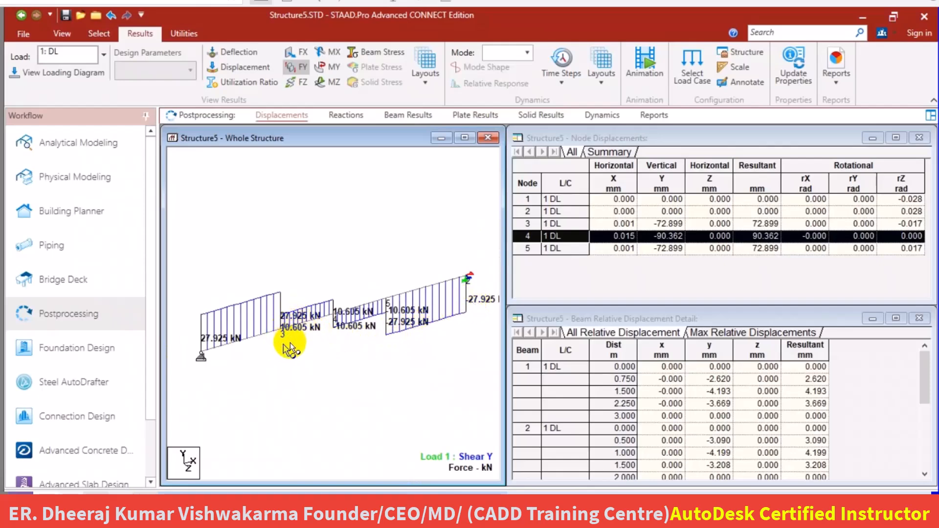
scroll(293, 343, "up", 1)
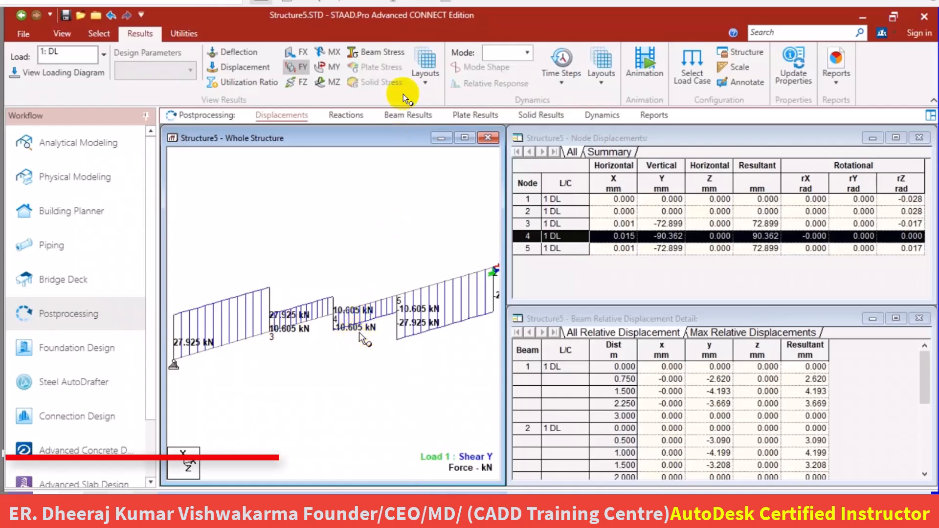
Replace the beam's shear force FY diagram with the bending moment MZ diagram.
left_click(327, 81)
left_click(297, 71)
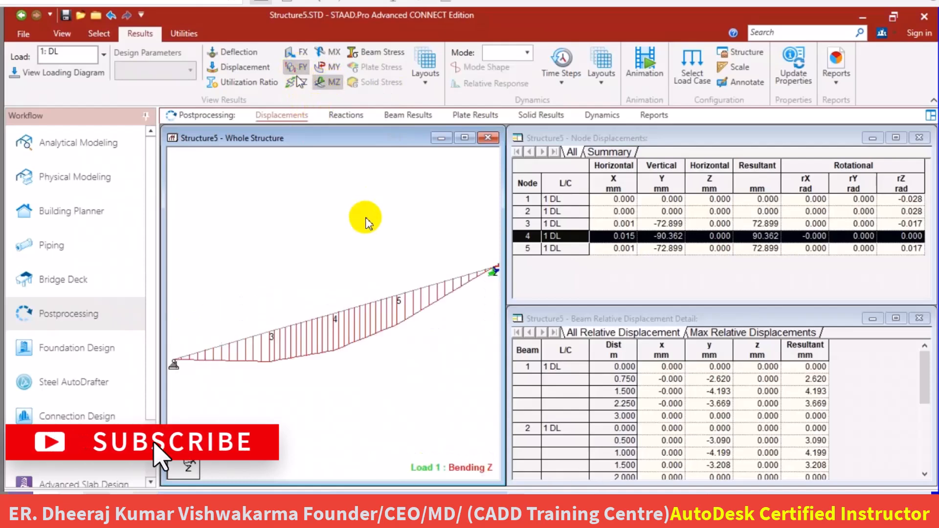
left_click(691, 76)
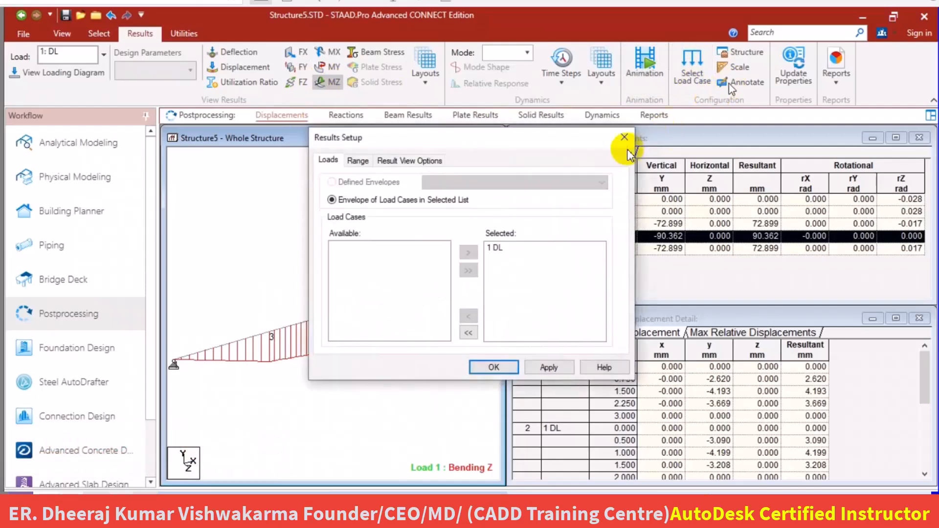
left_click(629, 137)
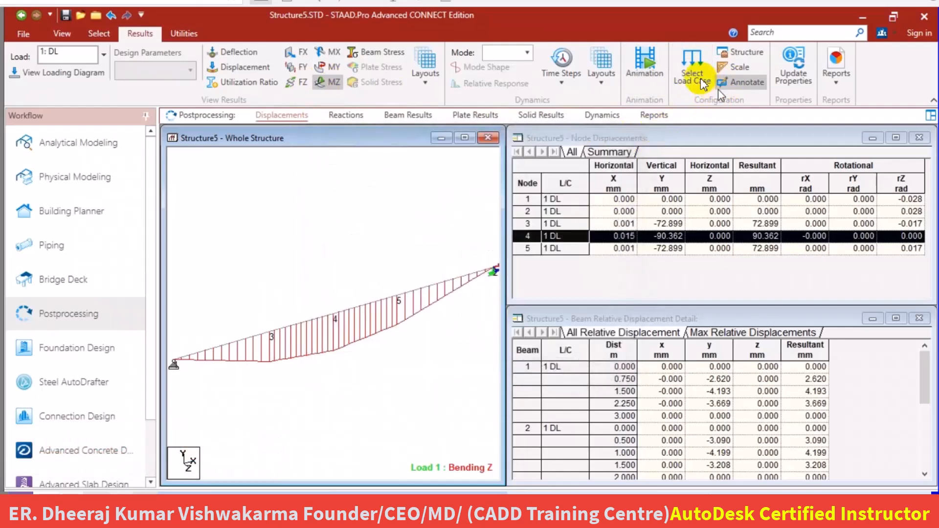
Annotate the bending diagram with the maximum bending values of all beams, switching off the shear end values.
left_click(733, 83)
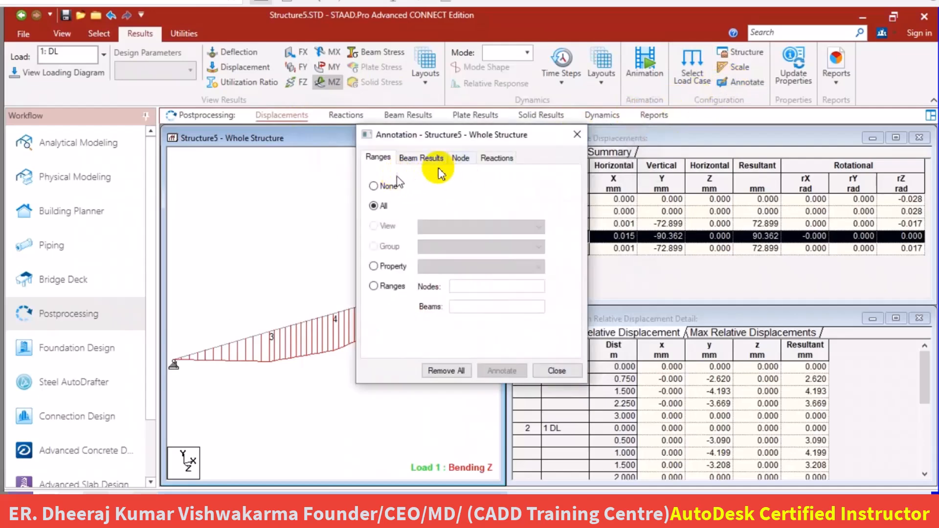
left_click(421, 158)
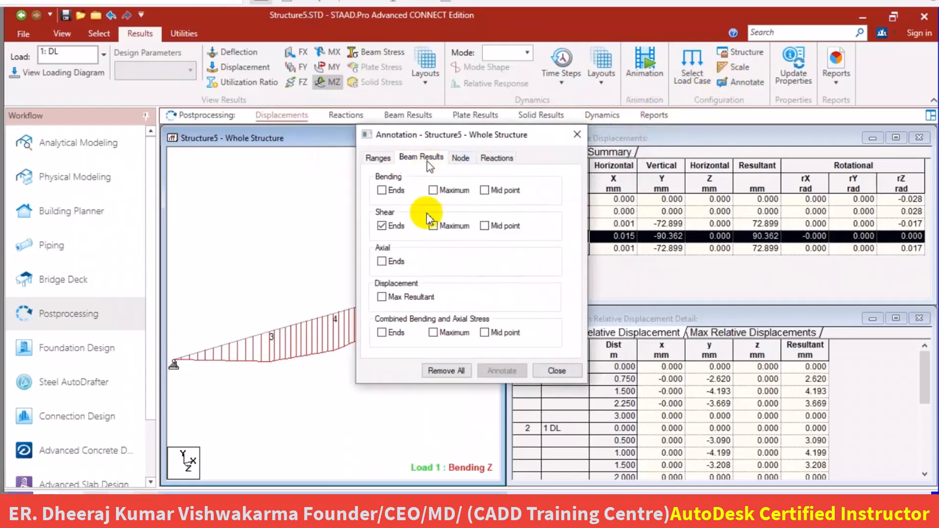
left_click(382, 227)
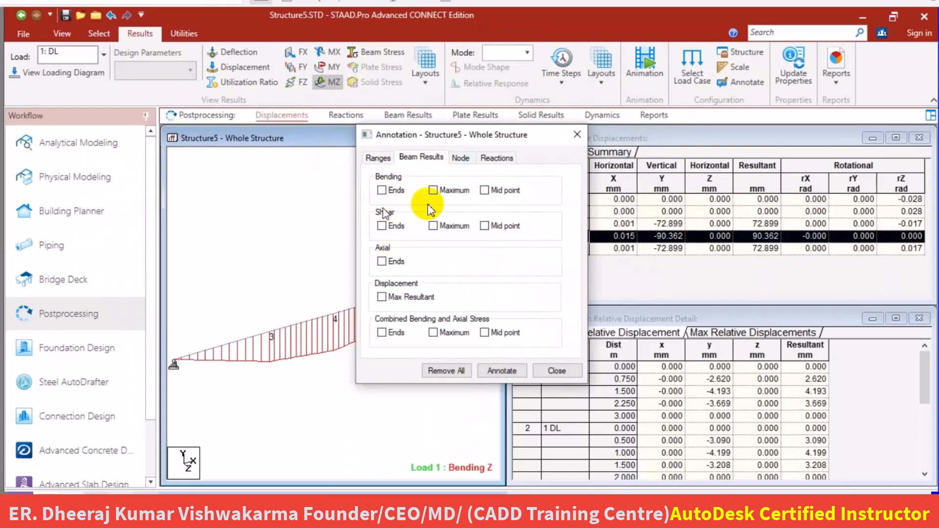
left_click(434, 190)
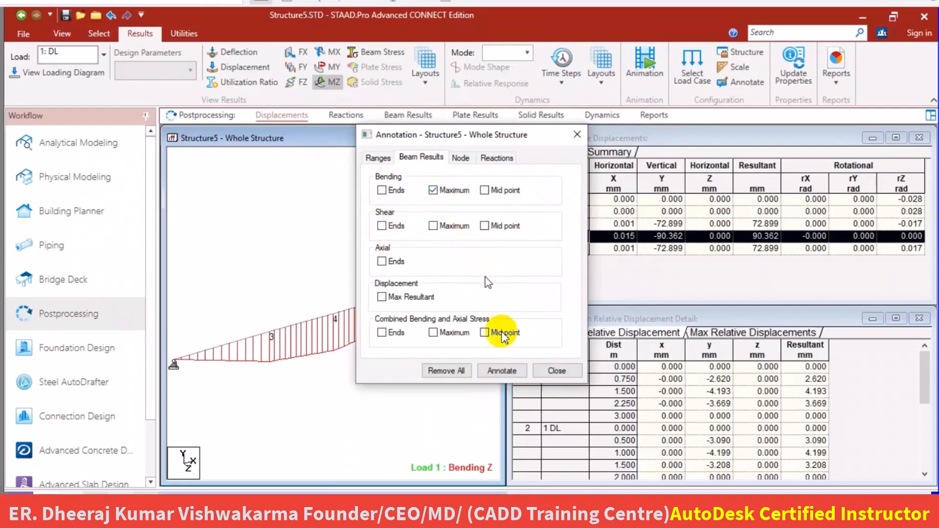
left_click(504, 370)
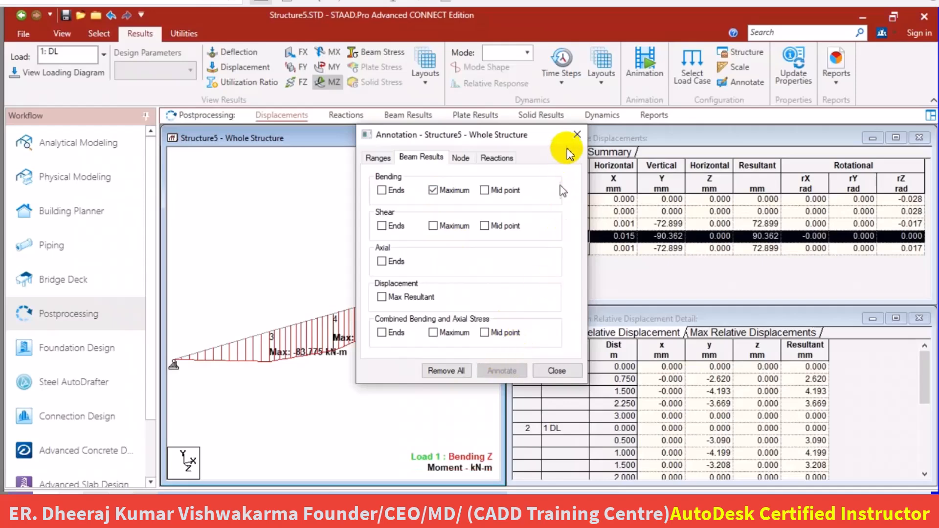
left_click(577, 135)
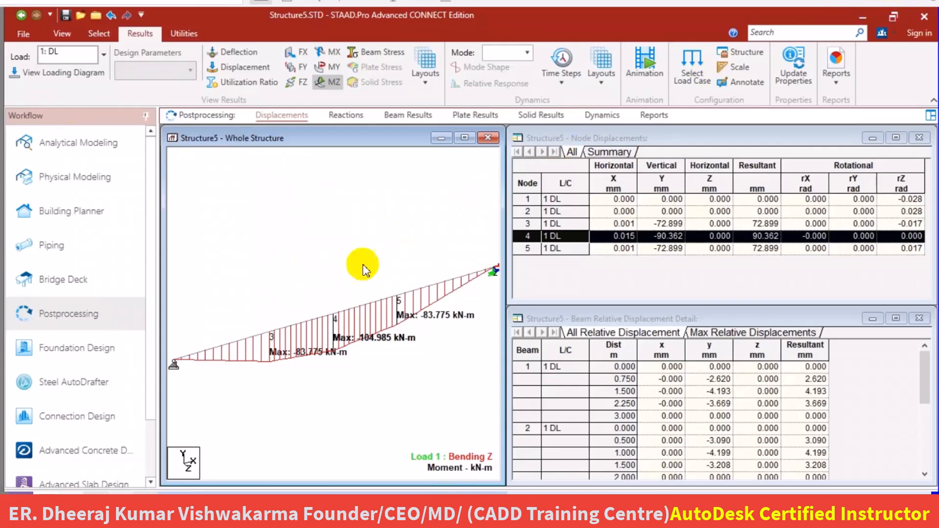
Create a new analytical model in metric units with the file name class 4.
mouse_move(391, 507)
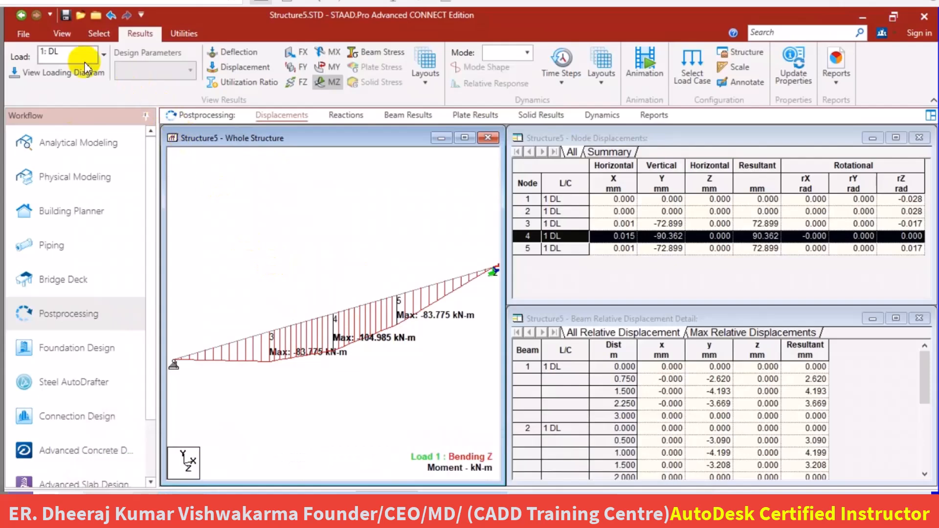
left_click(25, 35)
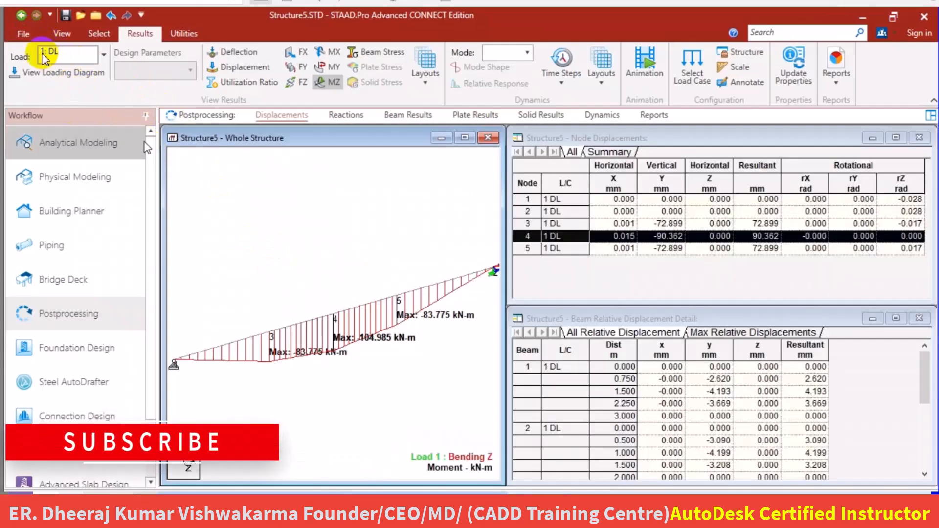
left_click(24, 31)
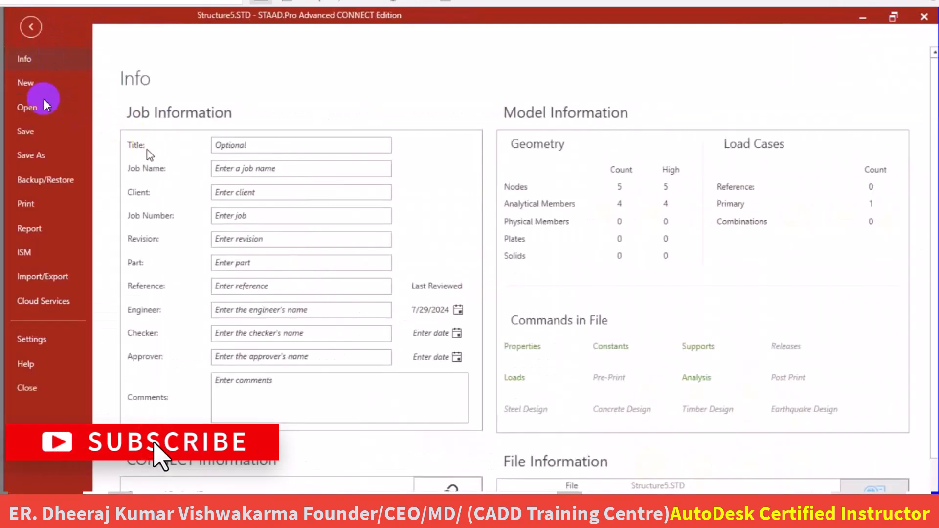
left_click(28, 81)
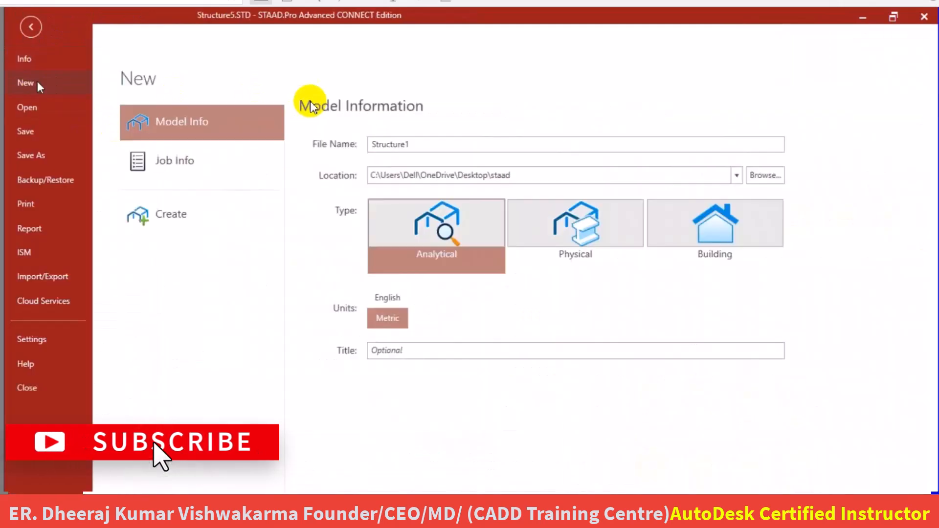
left_click(414, 144)
left_click_drag(414, 144, 327, 157)
key("BackSpace")
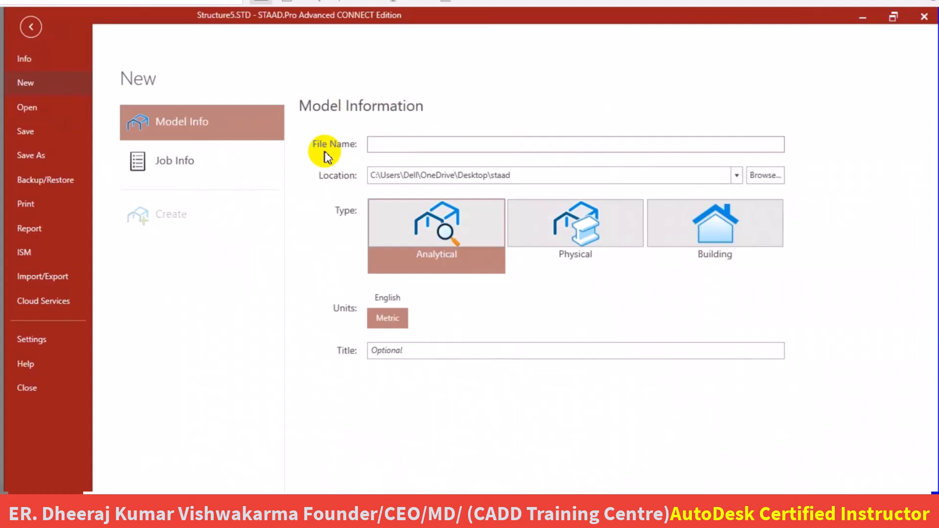
type("class")
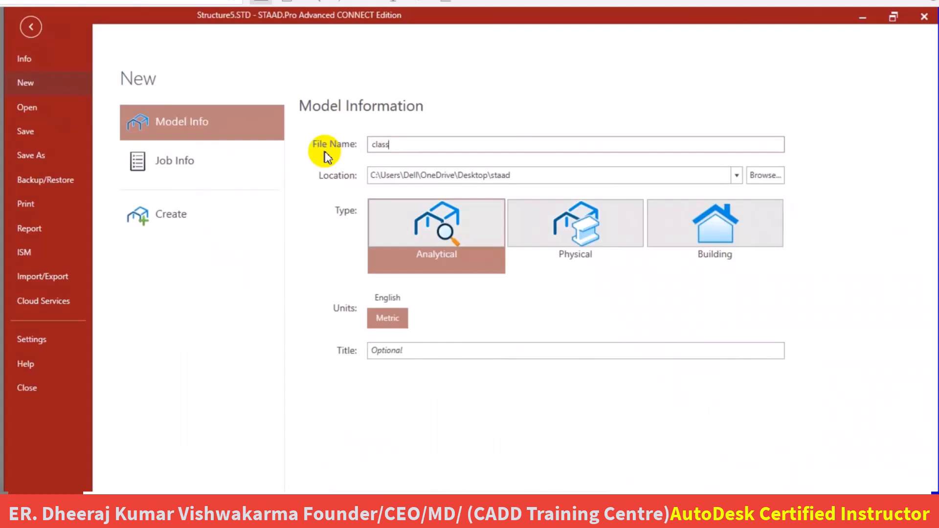
type(" 4")
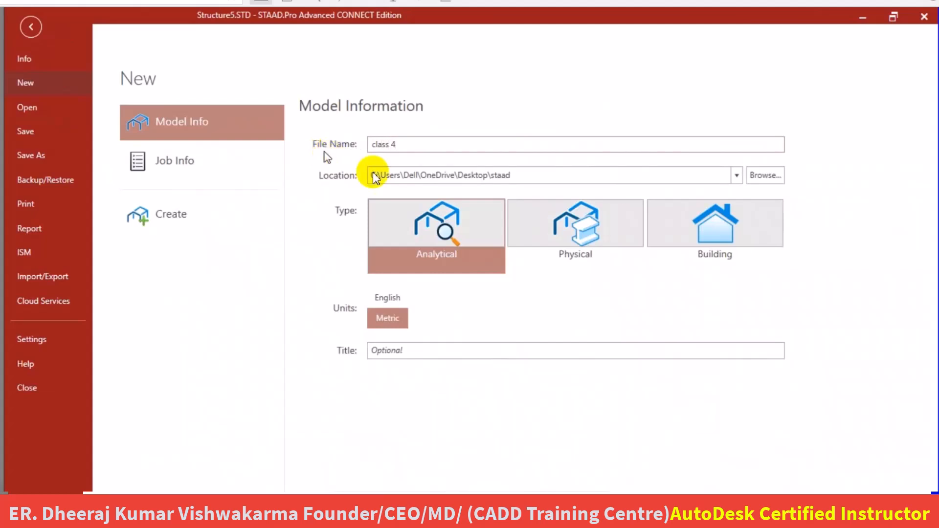
left_click(169, 216)
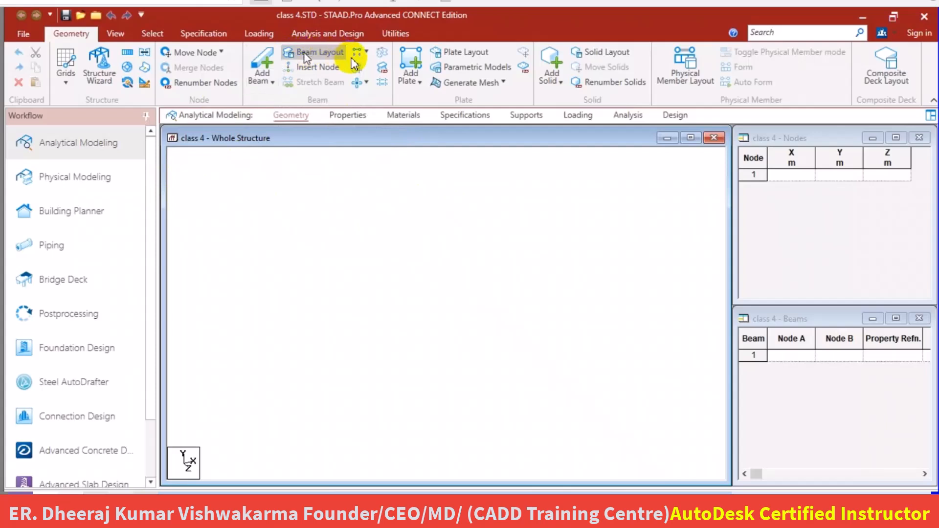
Start a beam grid and draw two separate horizontal beams from (0, 8) to (3, 8) and from (5, 3) to (8, 3).
left_click(68, 91)
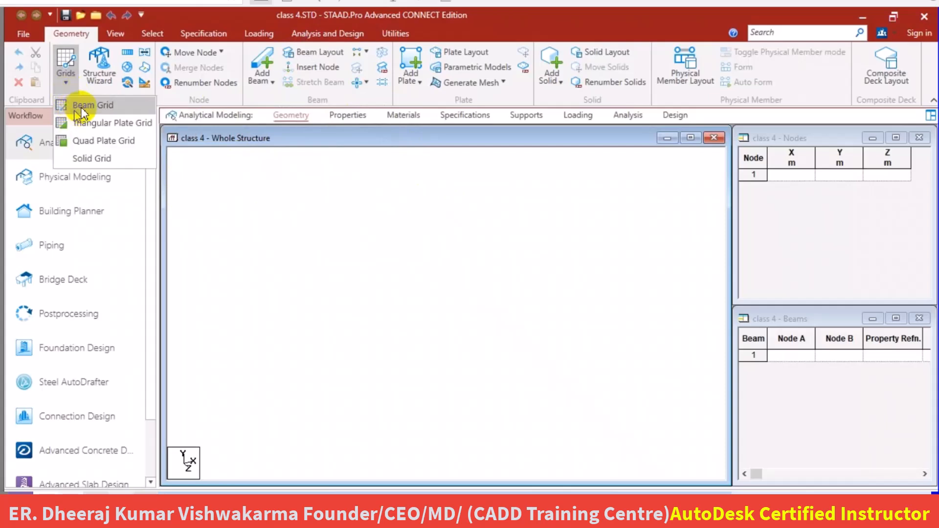
left_click(82, 110)
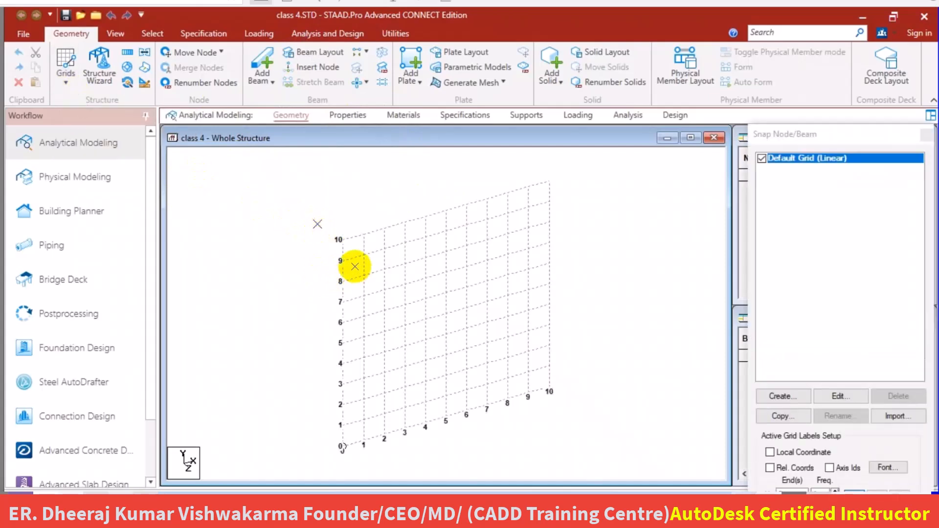
left_click(348, 277)
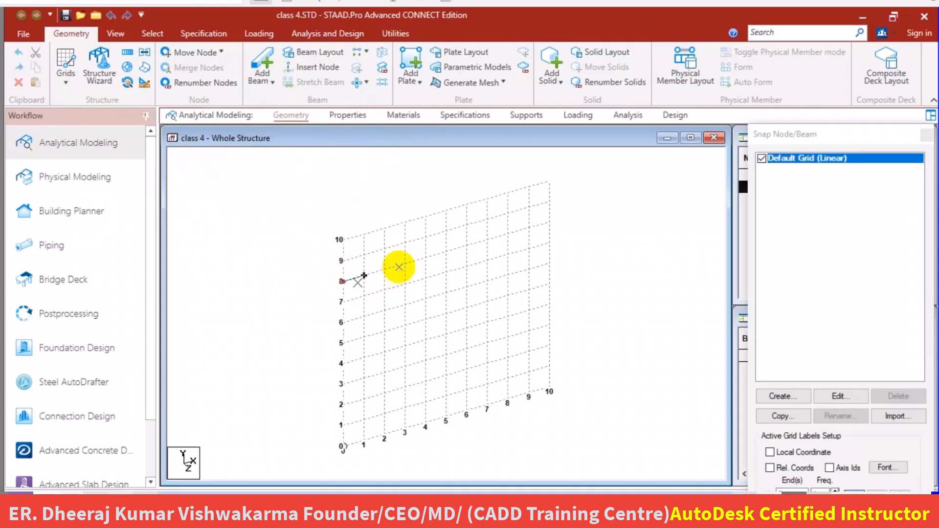
left_click(405, 264)
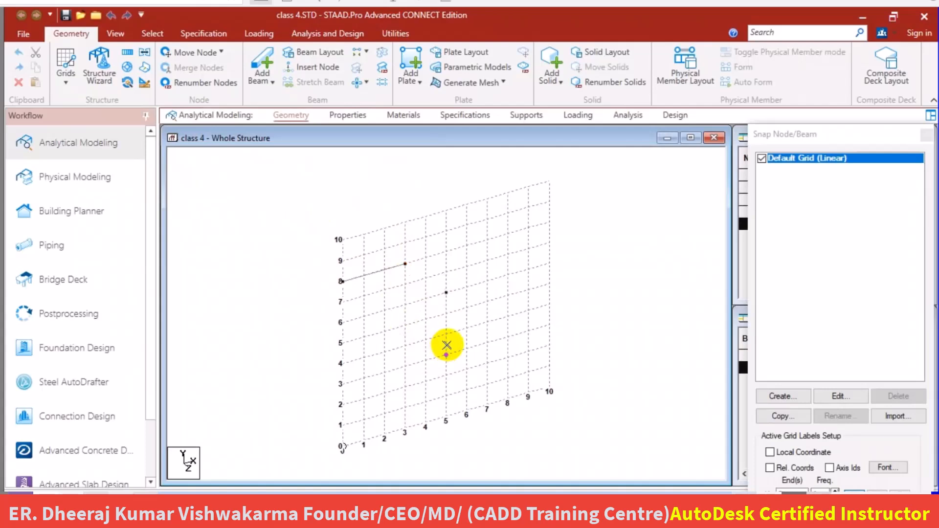
left_click(447, 346)
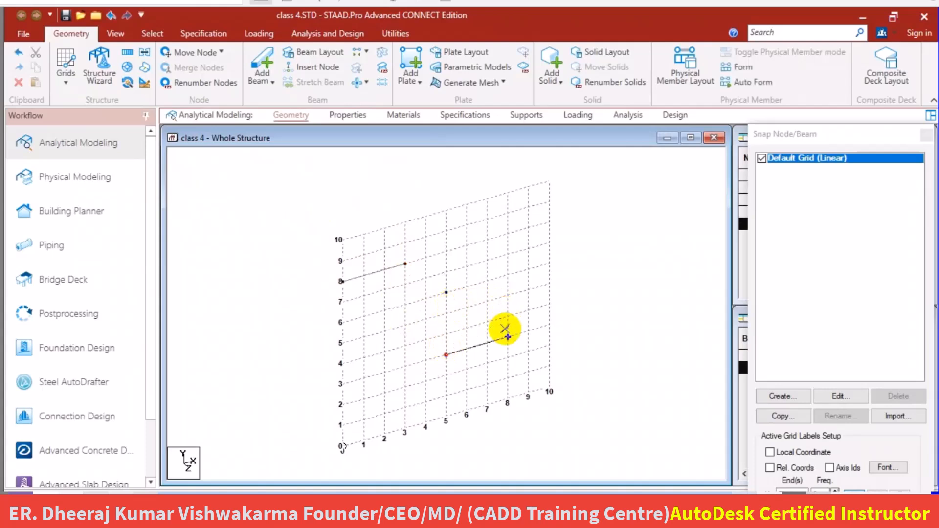
left_click(508, 337)
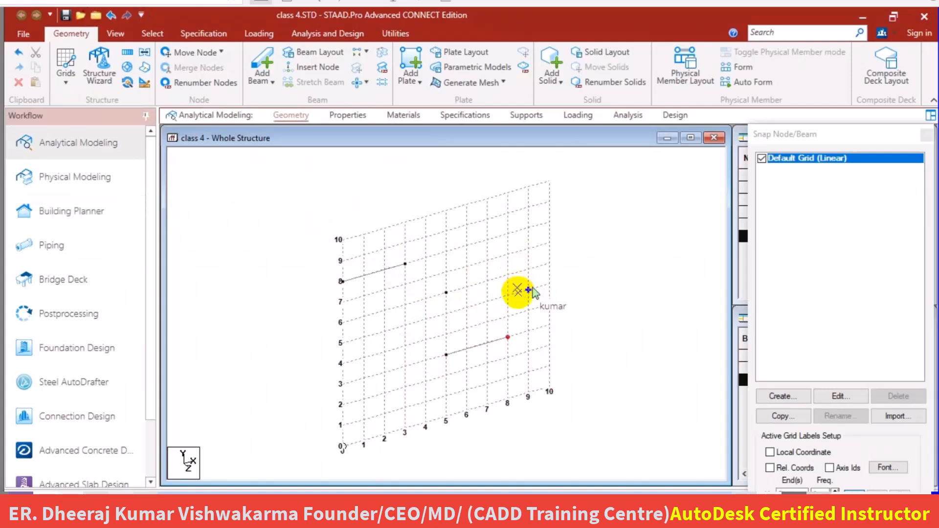
Draw two separate vertical beams from Y 5 to 7, one at X 8 and one at X 7.
left_click(517, 293)
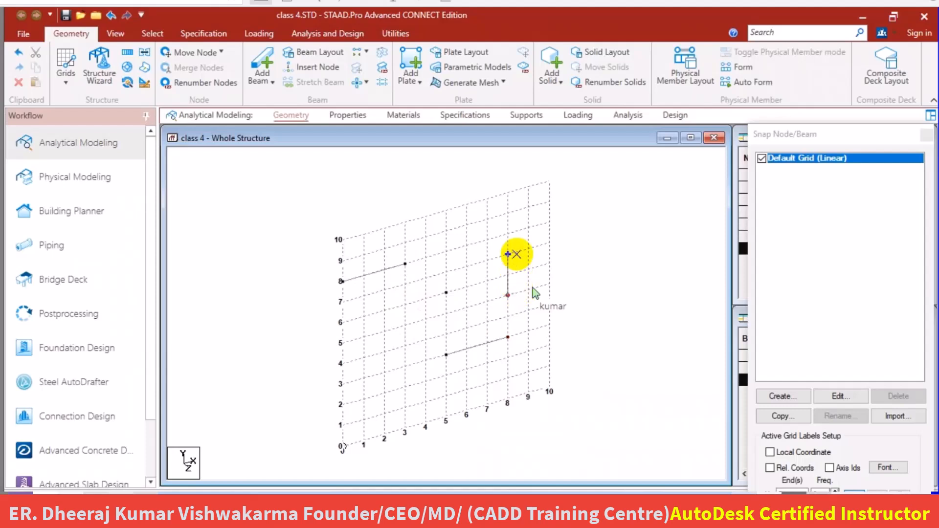
left_click(509, 253)
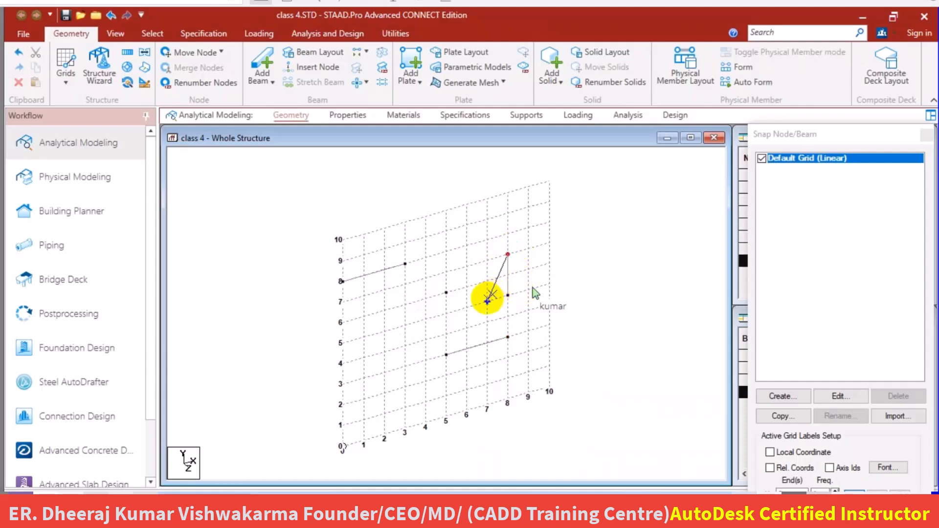
left_click(487, 301)
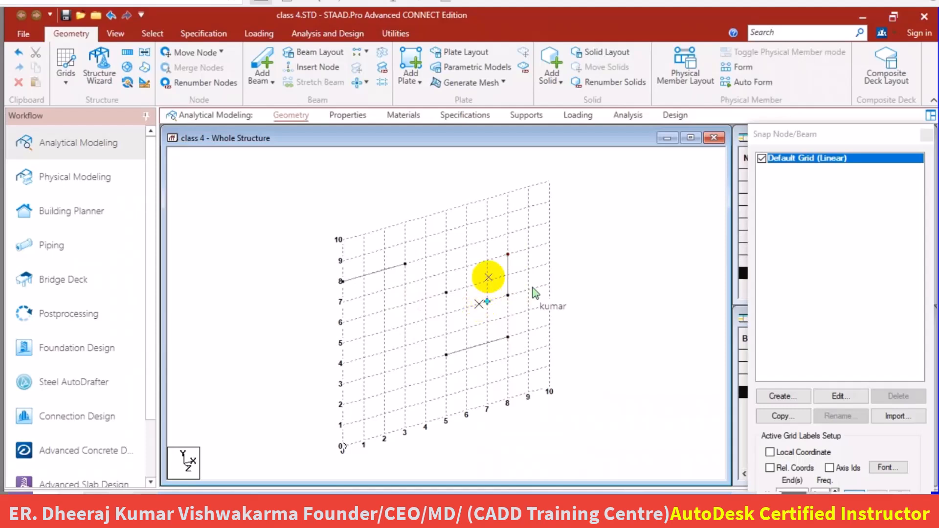
left_click(487, 264)
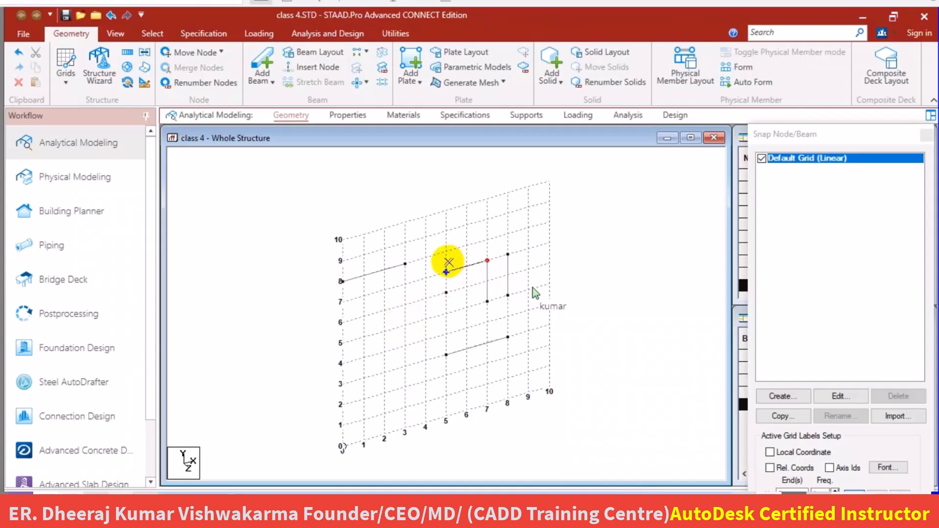
key("Escape")
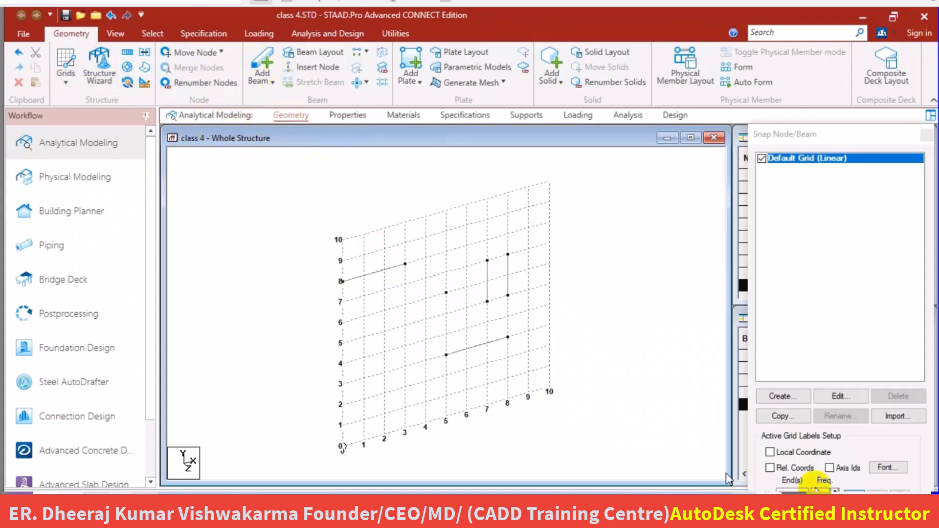
Resume snapping on the default grid and place unconnected nodes at (1, 1), (2, 1), (2, 3) and (1, 2).
left_click_drag(835, 131, 812, 37)
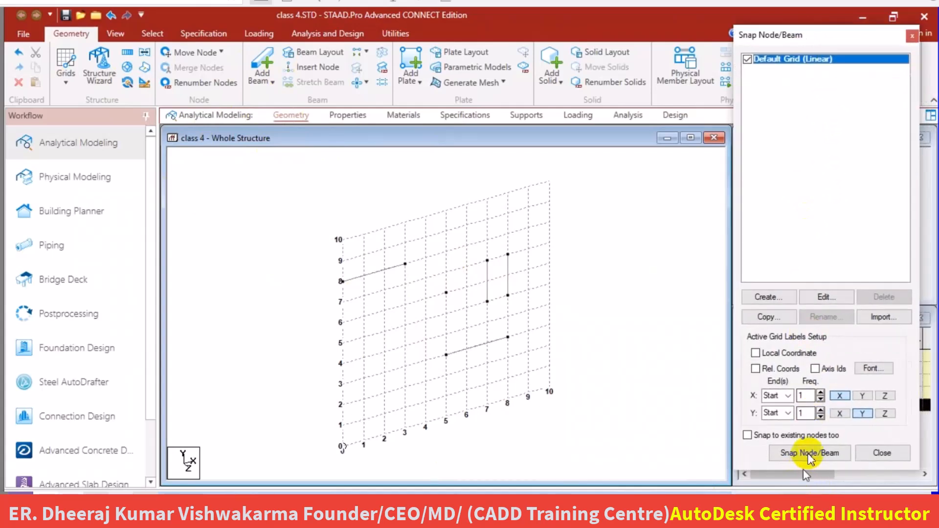
left_click(815, 479)
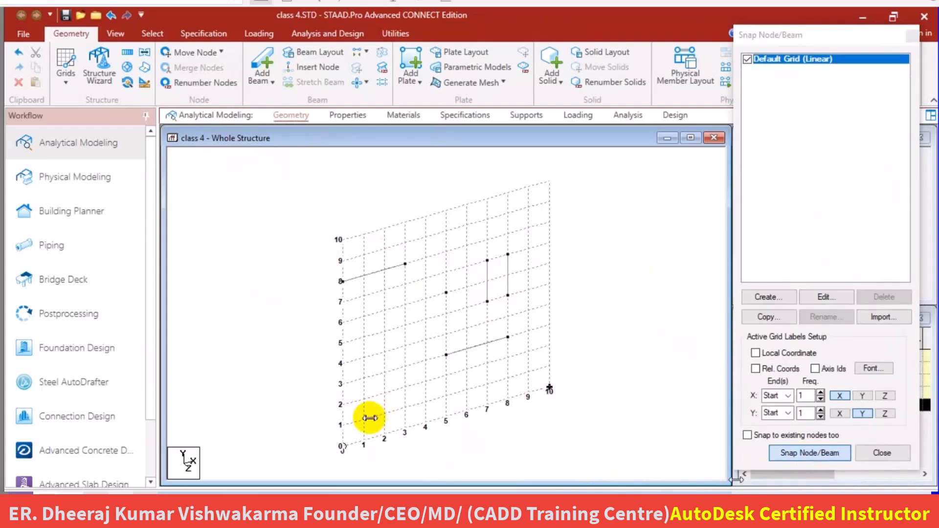
left_click(366, 419)
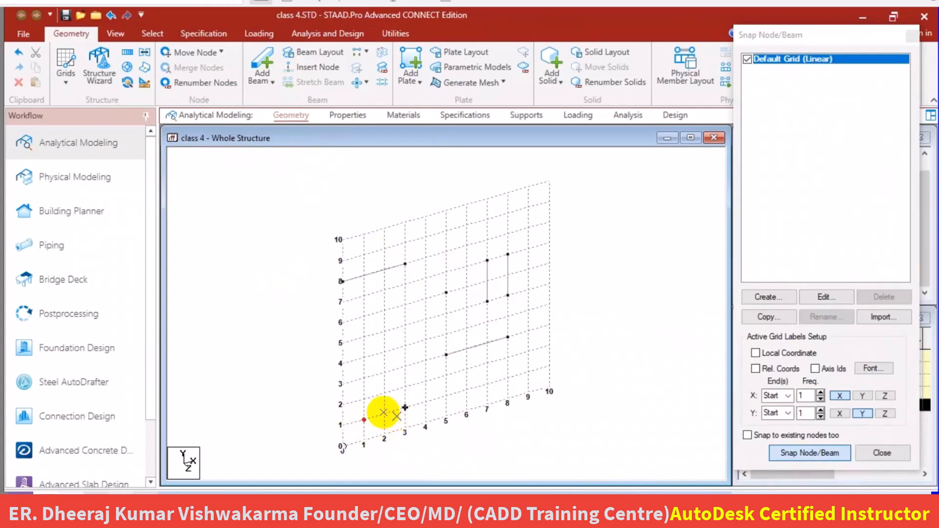
left_click(384, 413)
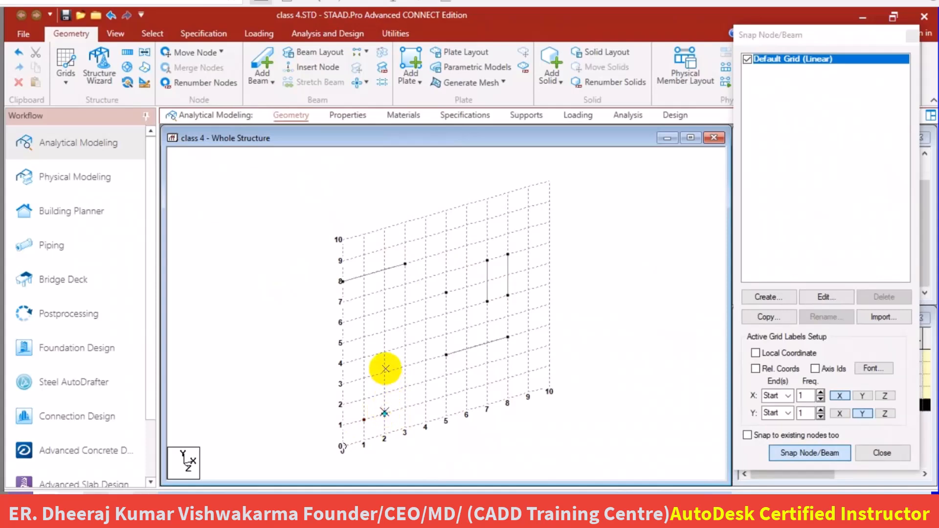
left_click(385, 372)
left_click(363, 391)
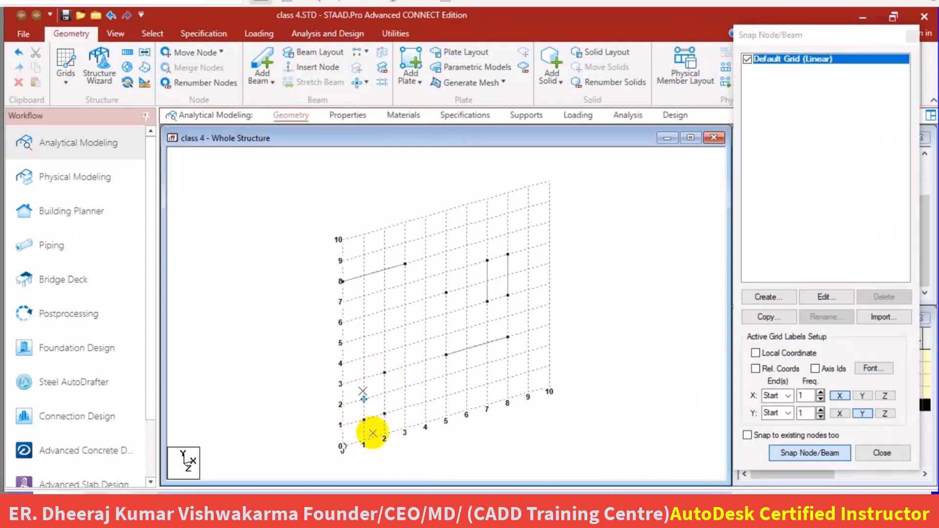
key("Escape")
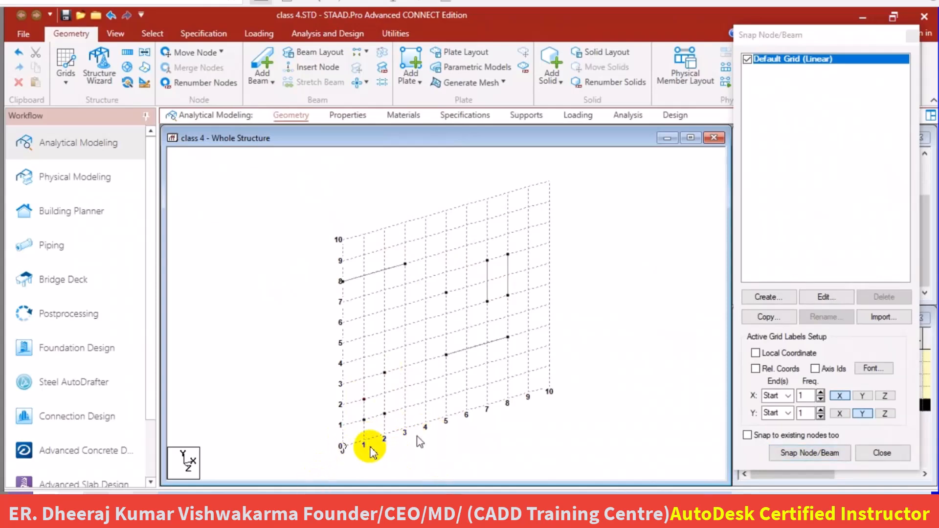
scroll(395, 458, "up", 3)
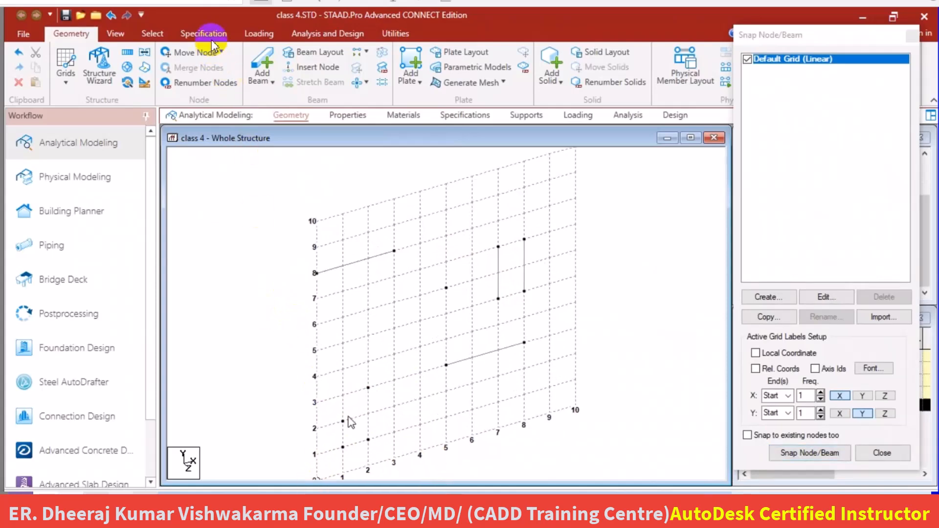
Select the unconnected node at (1, 1) with the node cursor and copy it.
left_click(159, 34)
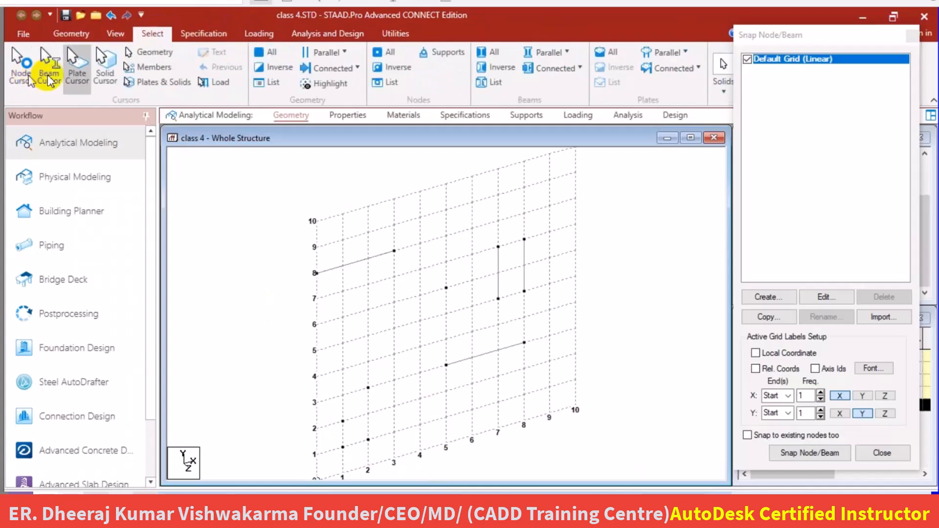
left_click(24, 59)
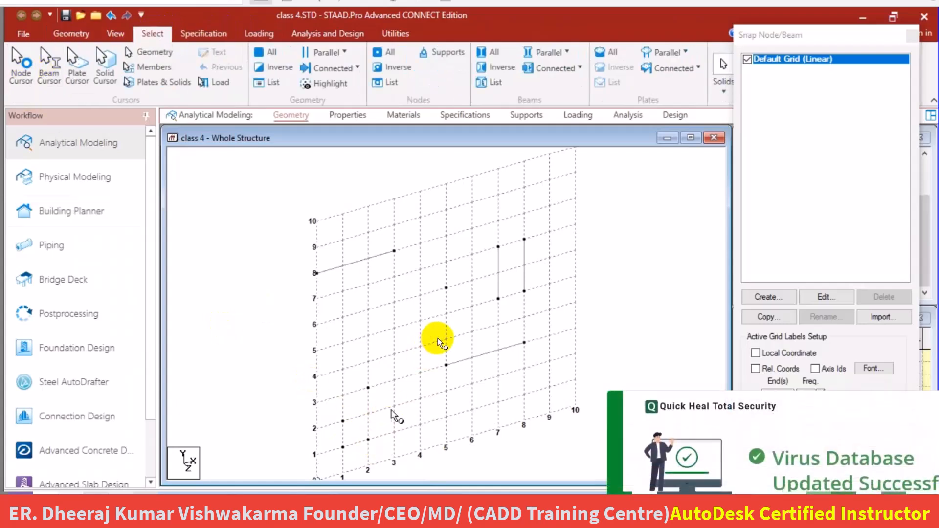
scroll(436, 340, "down", 1)
left_click(338, 453)
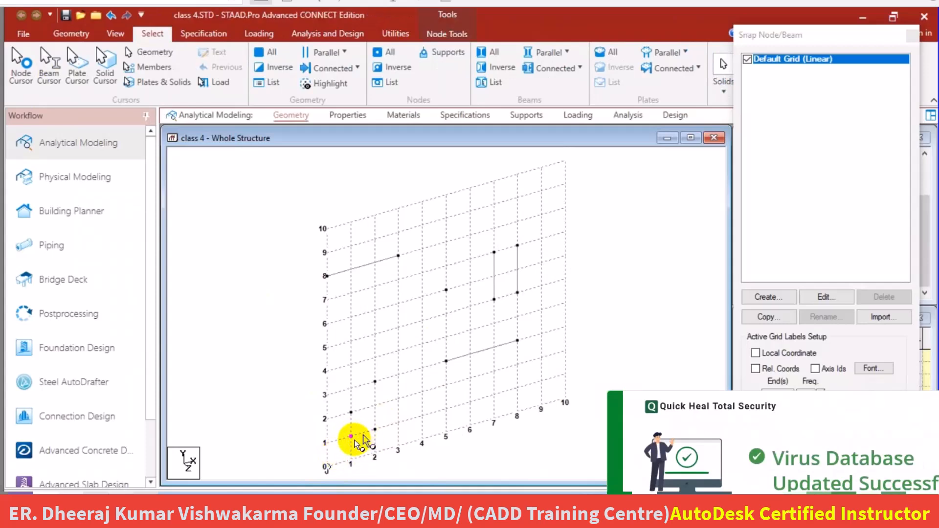
right_click(366, 389)
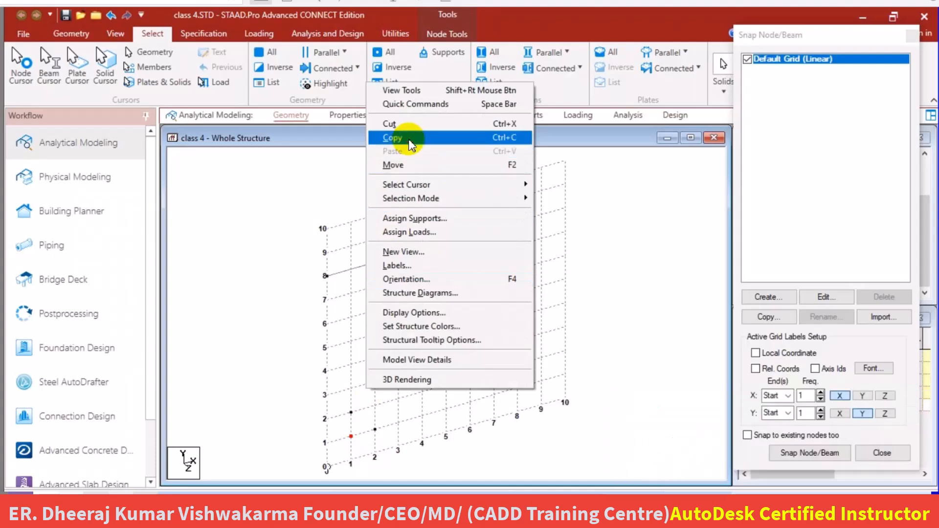
left_click(409, 138)
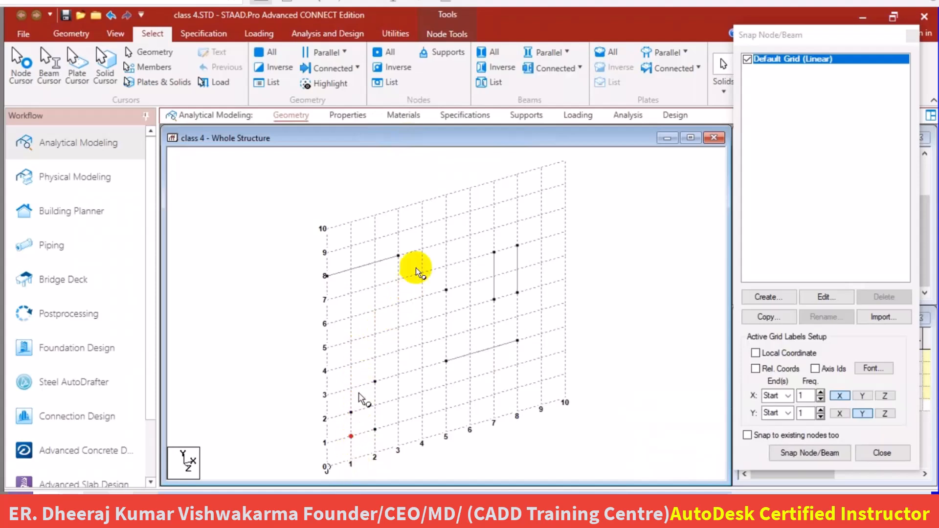
Paste the copied node with a move of 0 m in X, 0 m in Y and 1 m in Z.
right_click(423, 192)
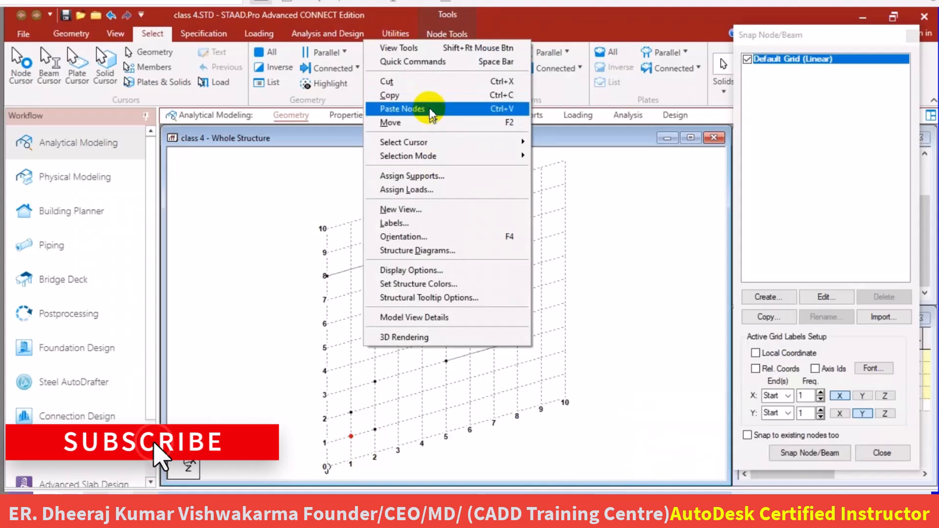
left_click(431, 109)
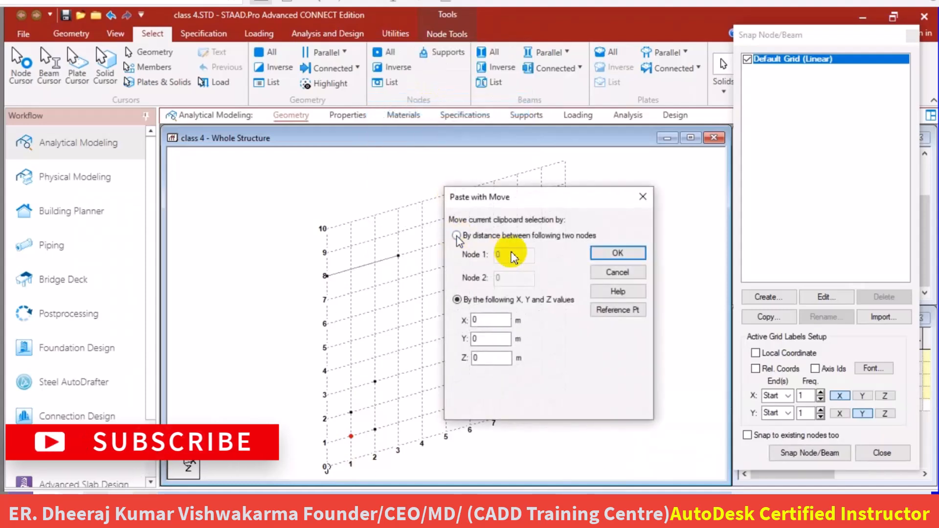
left_click_drag(522, 199, 552, 200)
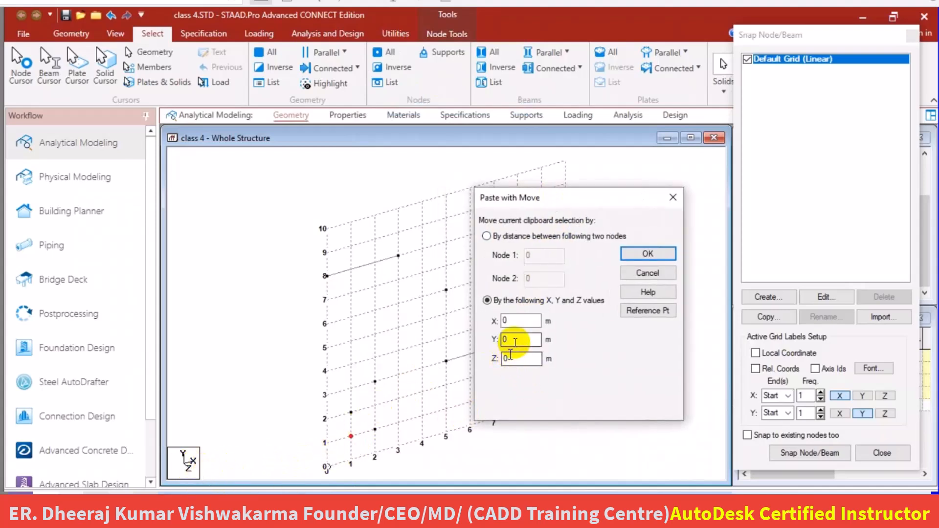
left_click(514, 356)
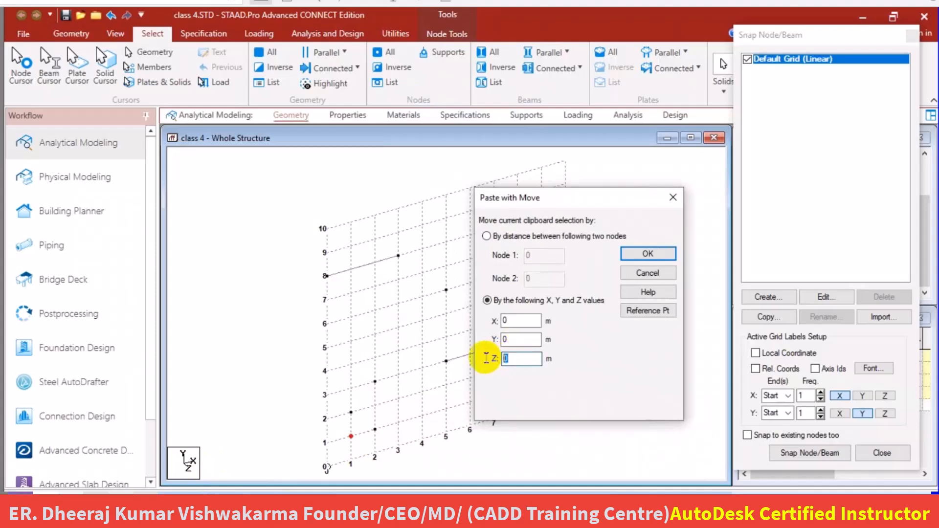
type("1")
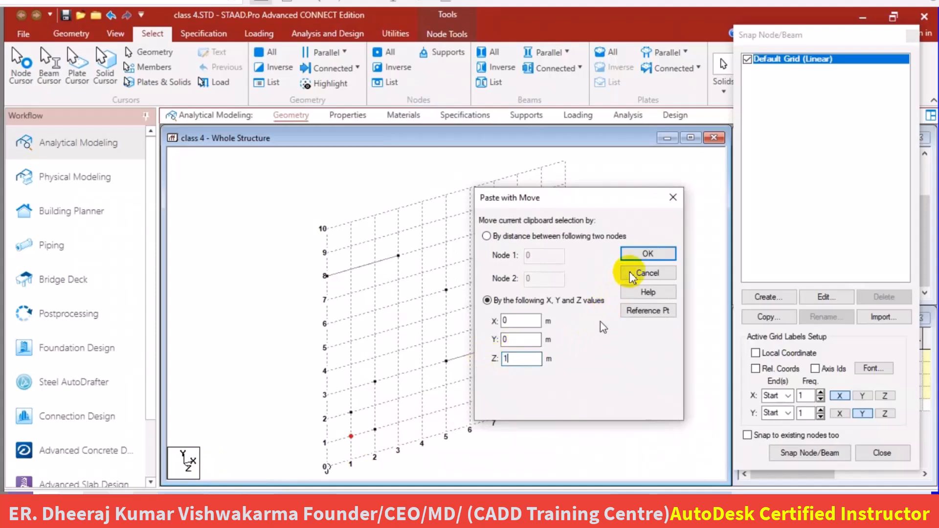
left_click(648, 254)
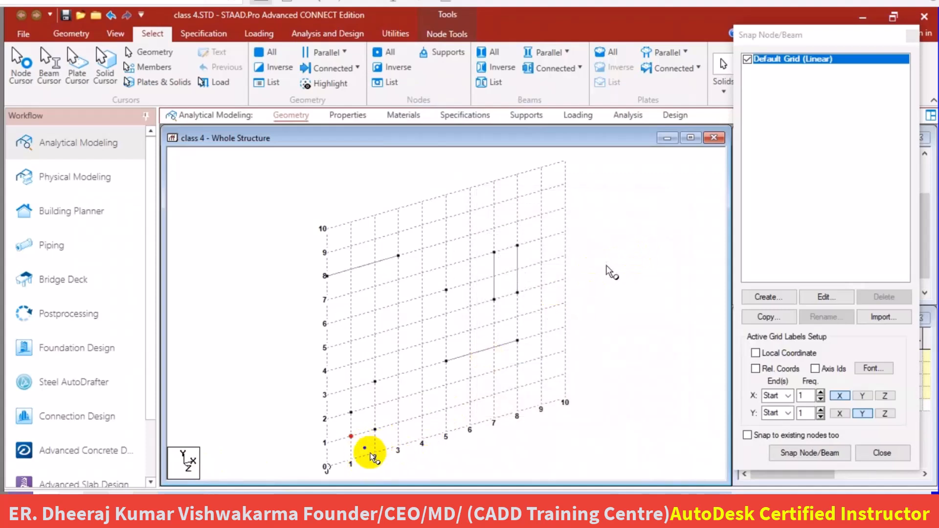
Select the nodes at (1, 1) and (2, 1) and connect them with a beam along the X axis.
scroll(353, 473, "up", 3)
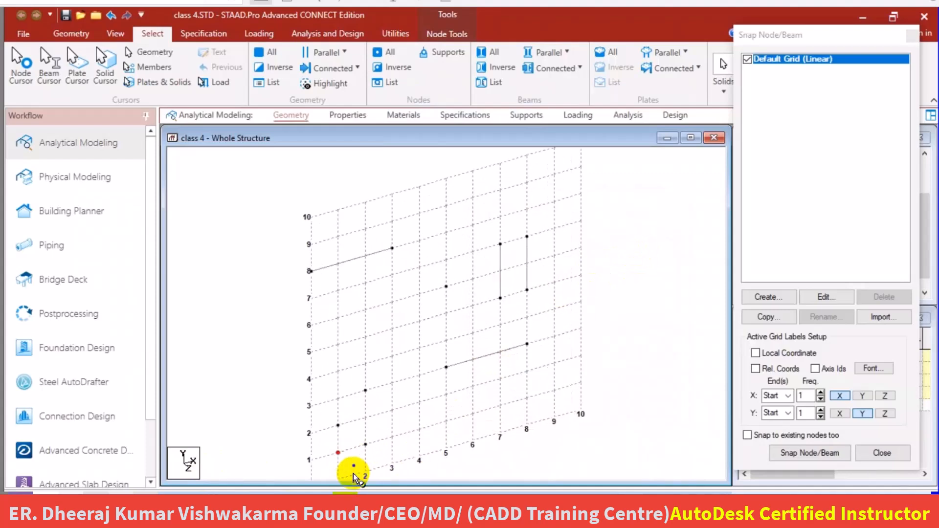
middle_click_drag(402, 381, 425, 265)
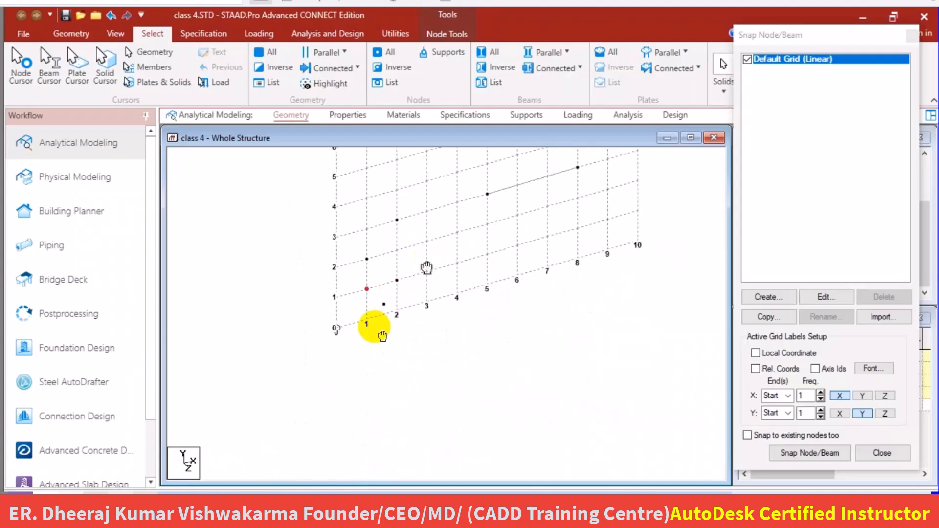
scroll(392, 296, "up", 2)
scroll(387, 307, "up", 1)
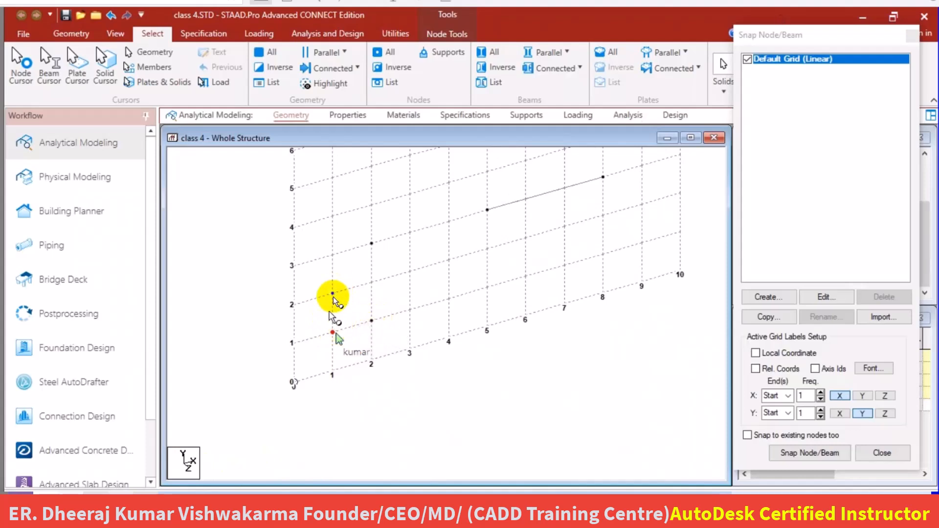
left_click(431, 381)
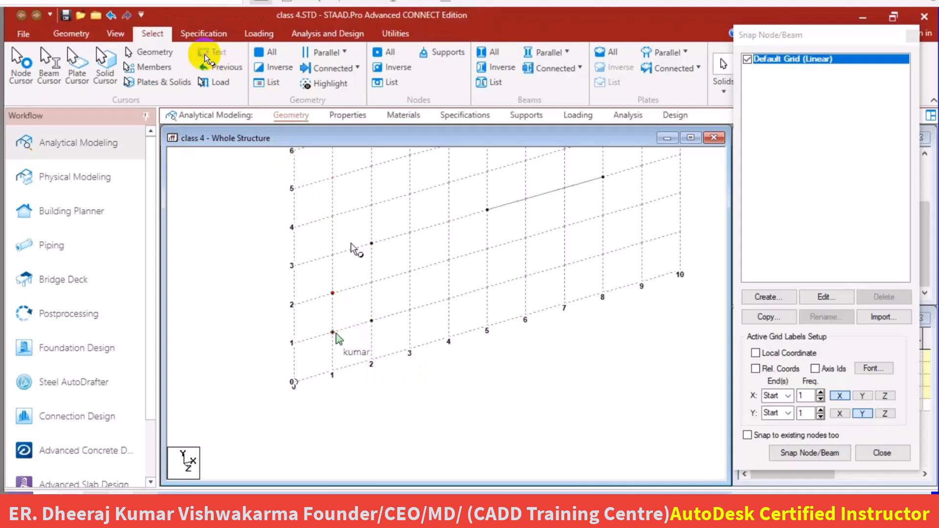
left_click(71, 34)
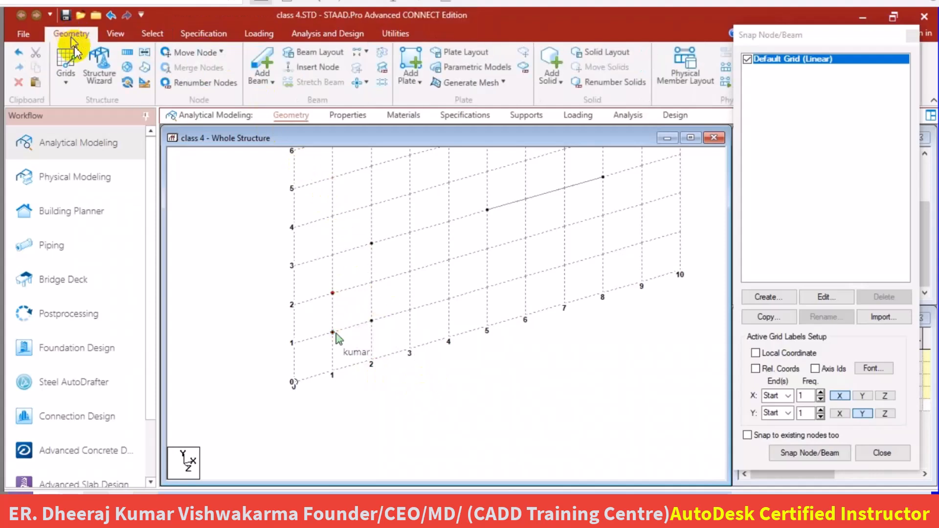
left_click(367, 53)
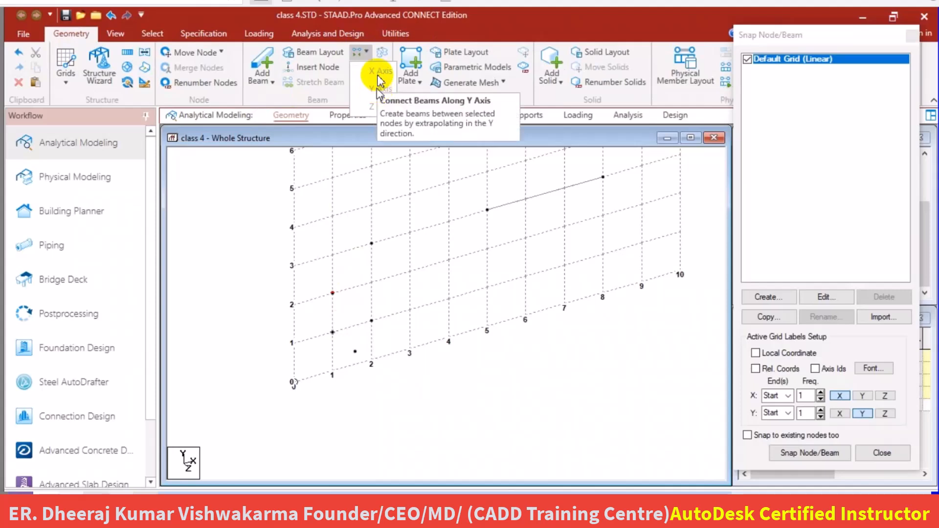
left_click(368, 108)
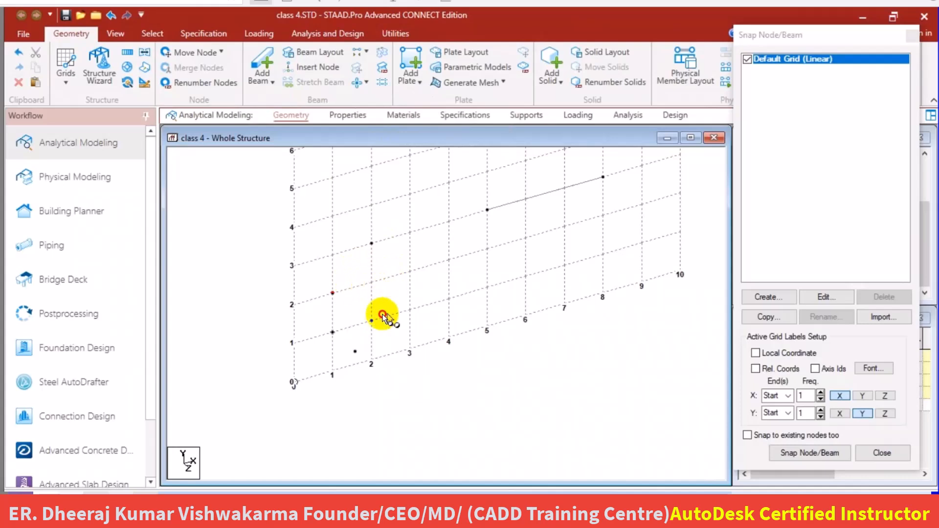
left_click_drag(386, 314, 311, 343)
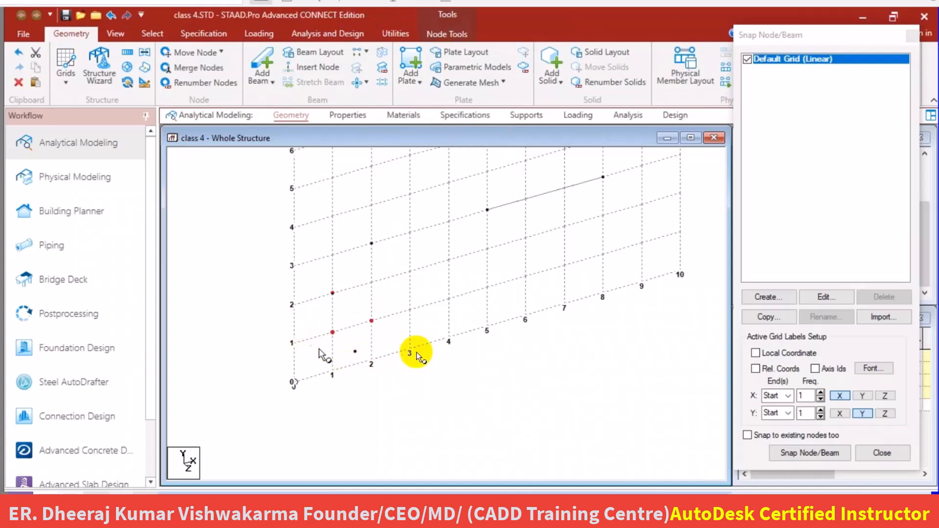
left_click(367, 52)
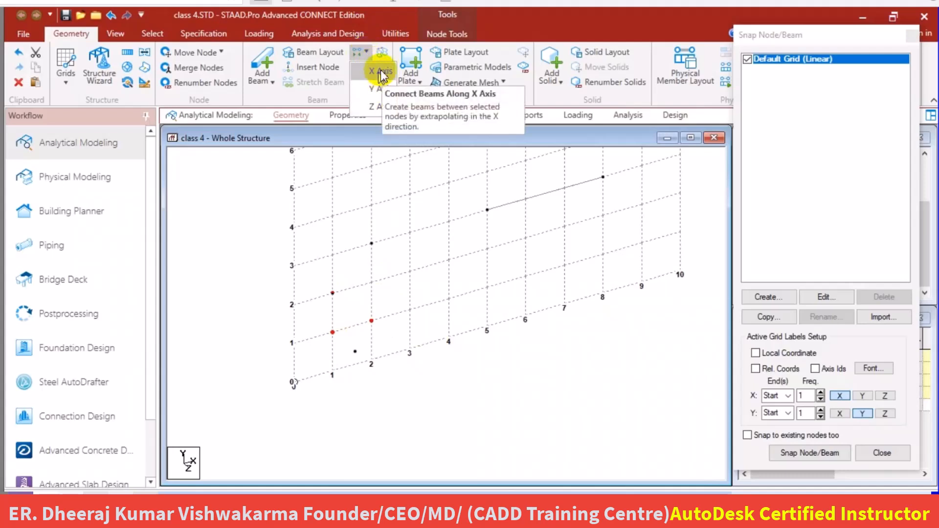
left_click(377, 72)
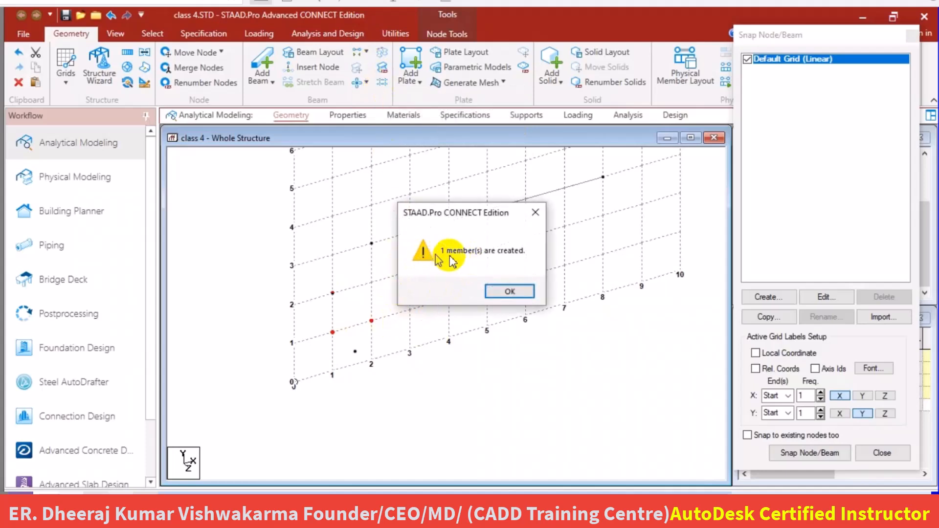
left_click(511, 292)
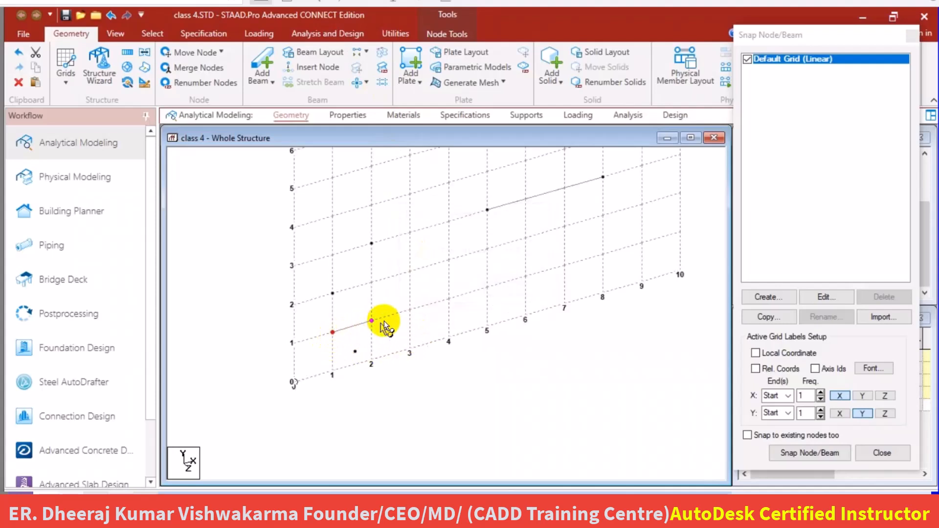
Select the nodes at (1, 1) and (1, 2) and connect them with a beam along the Y axis.
left_click_drag(346, 284, 303, 347)
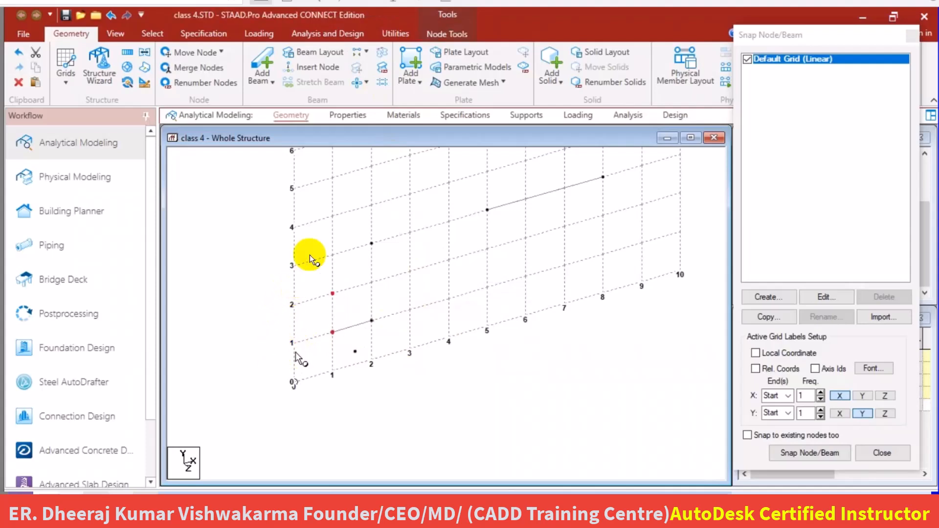
left_click(360, 52)
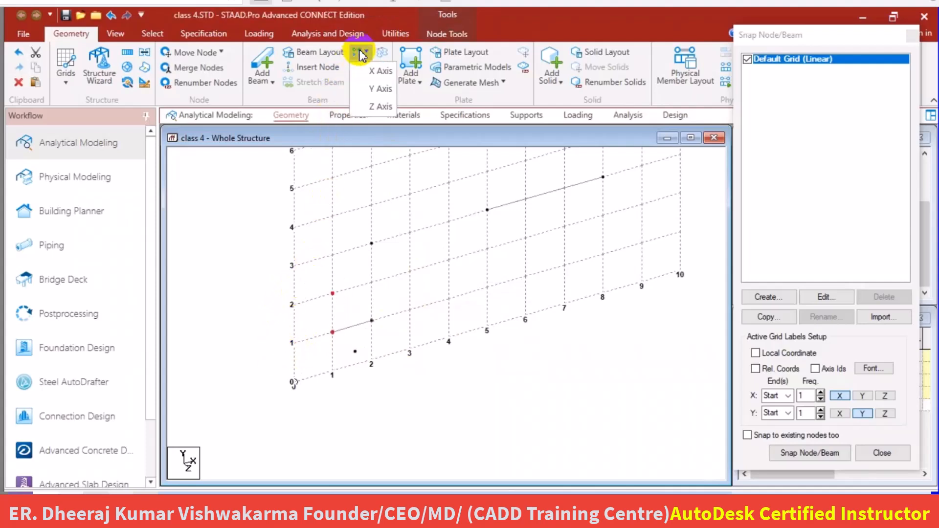
left_click(380, 88)
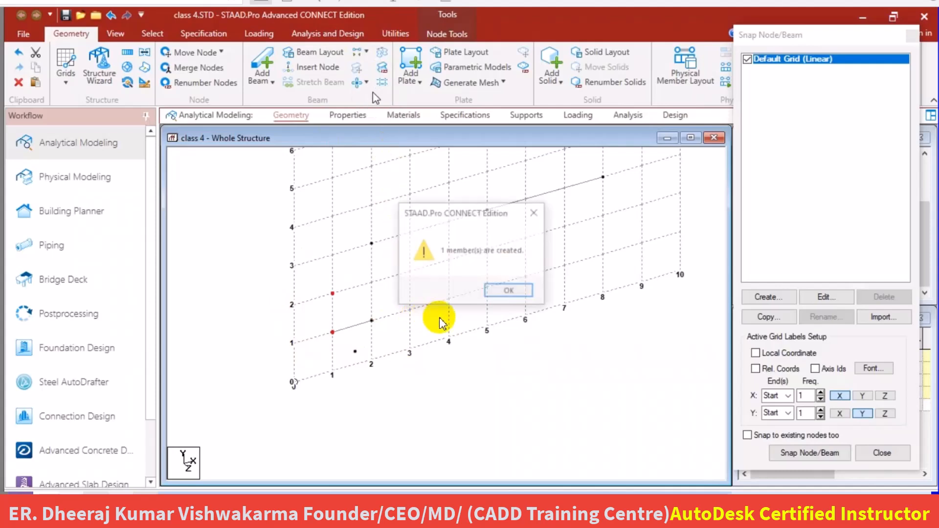
left_click(502, 295)
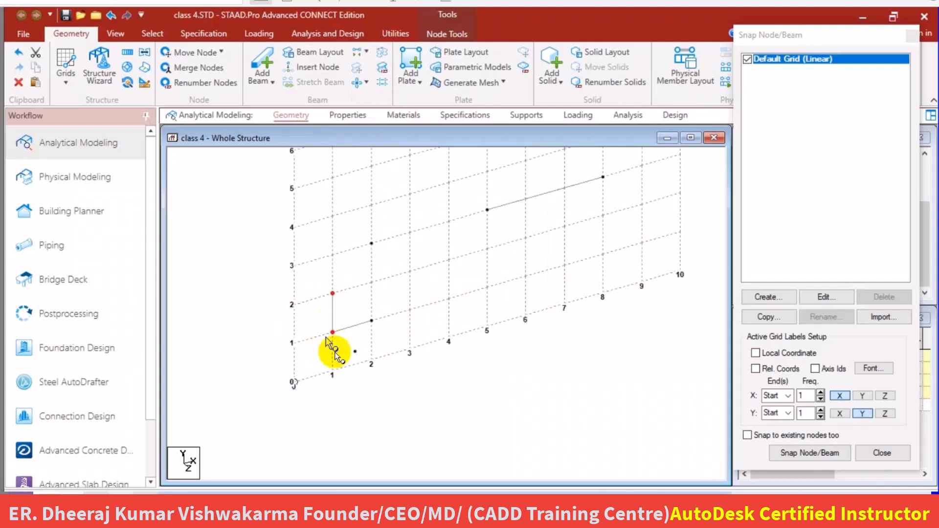
Connect the node at (1, 1) and its pasted copy with a beam along the Z axis, then clear the selection.
left_click_drag(361, 317, 298, 383)
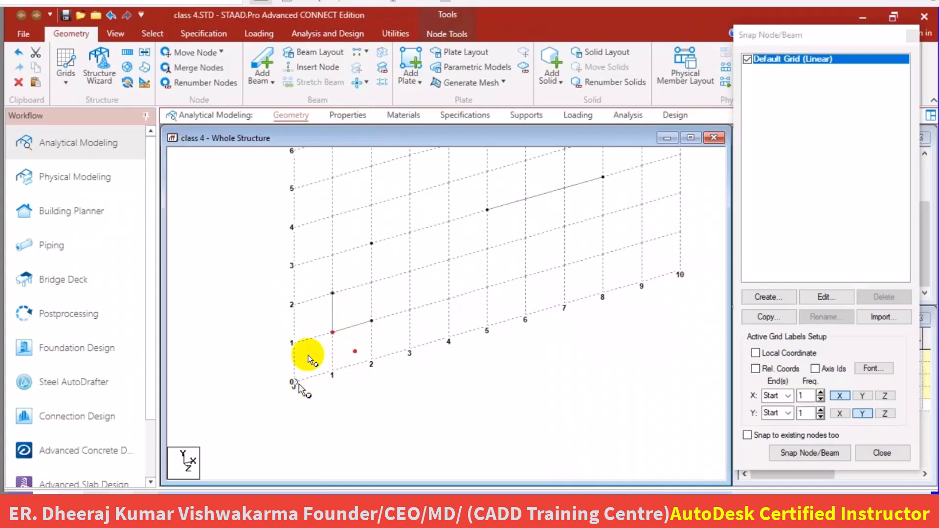
left_click(366, 51)
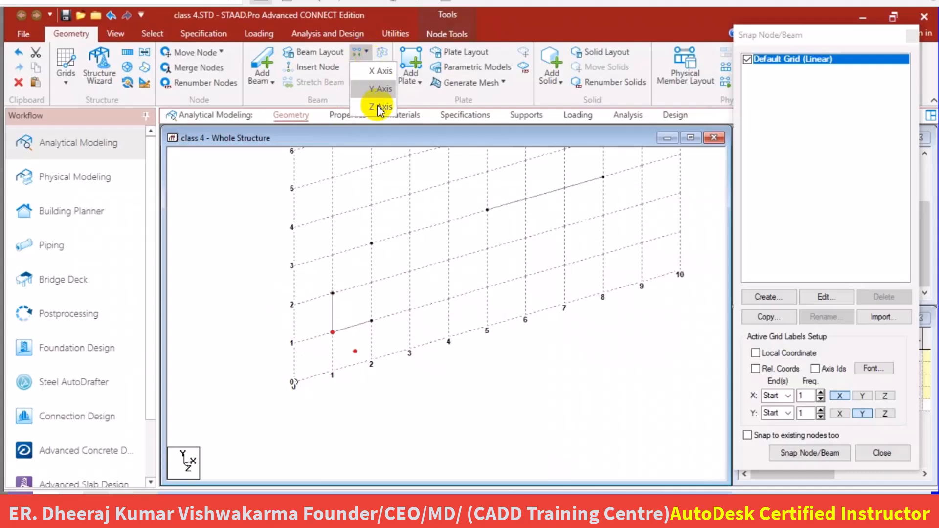
left_click(377, 105)
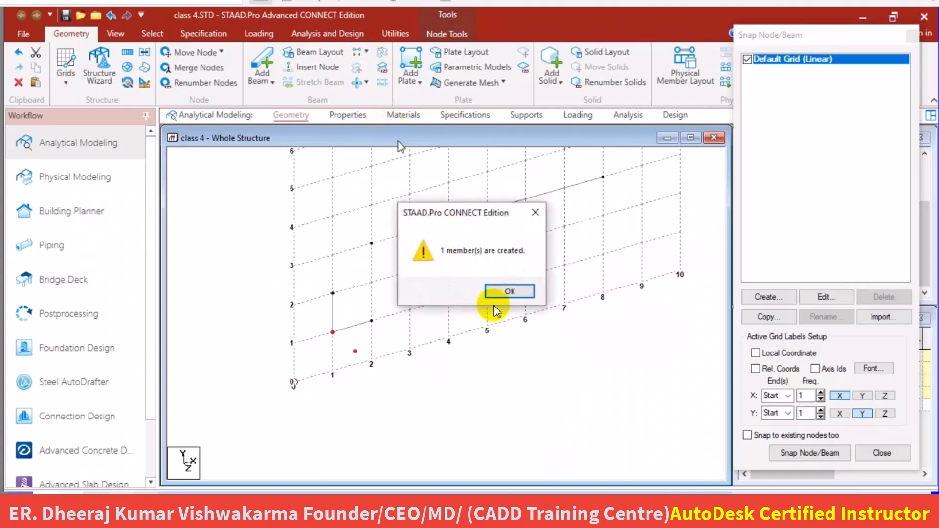
left_click(504, 292)
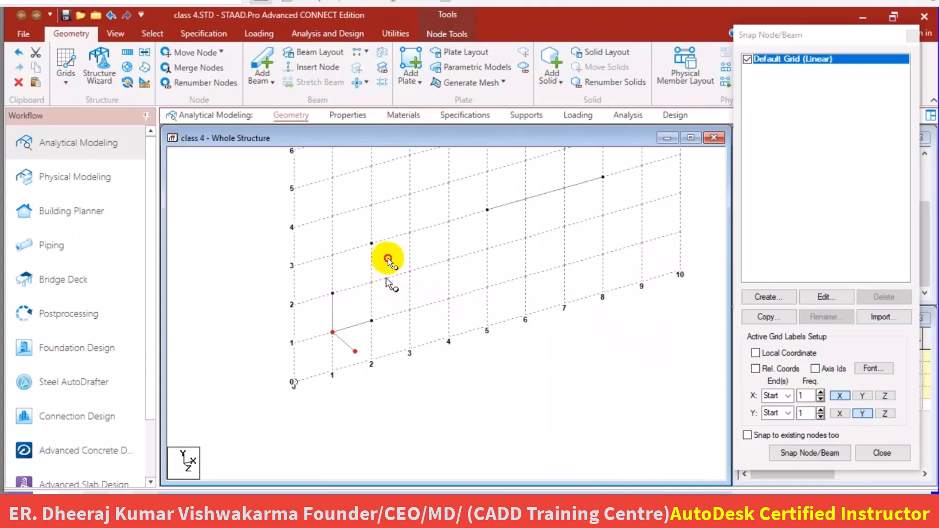
left_click(388, 258)
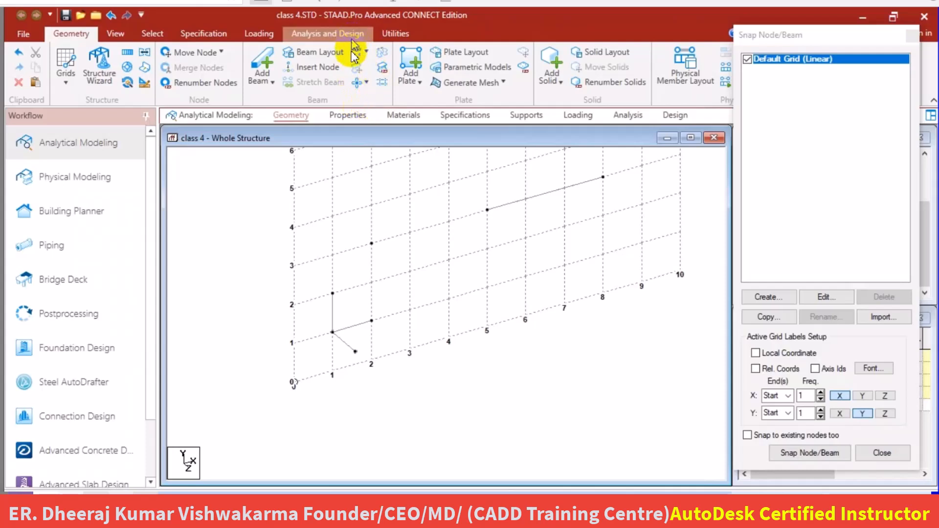
Add an inclined beam between the existing nodes at (1, 2) and (2, 3).
left_click(267, 69)
left_click(333, 293)
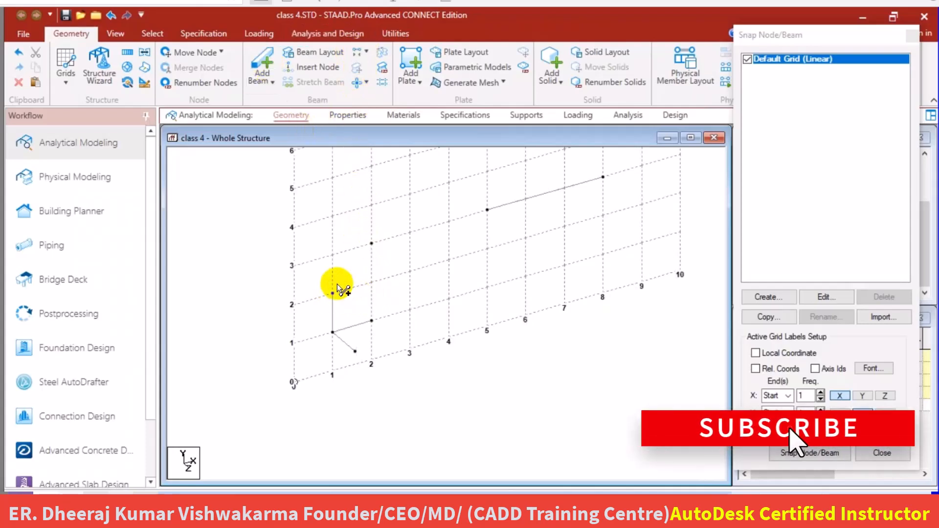
left_click(371, 244)
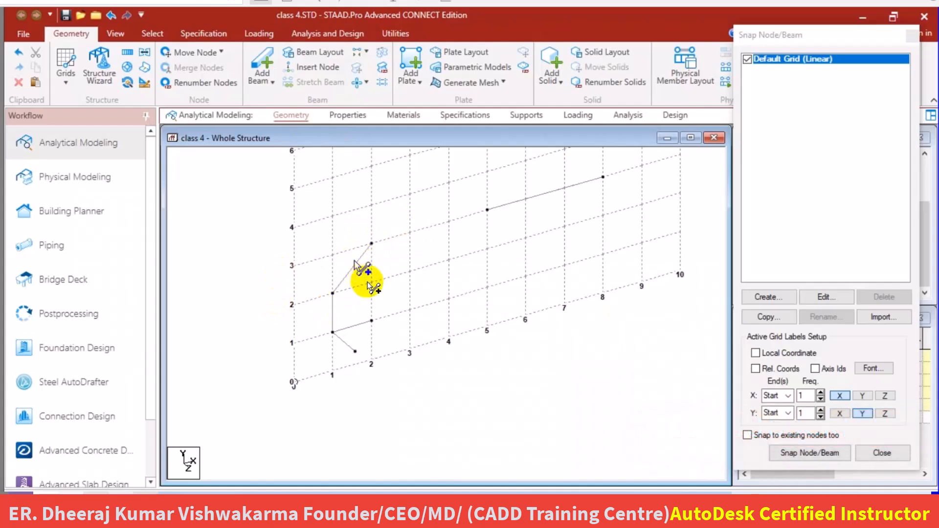
scroll(340, 303, "down", 1)
scroll(343, 310, "down", 4)
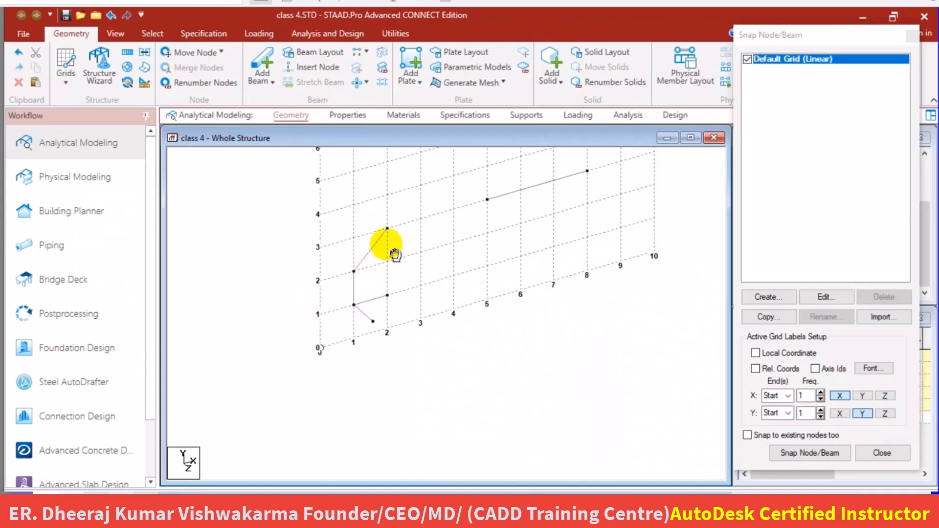
left_click(262, 59)
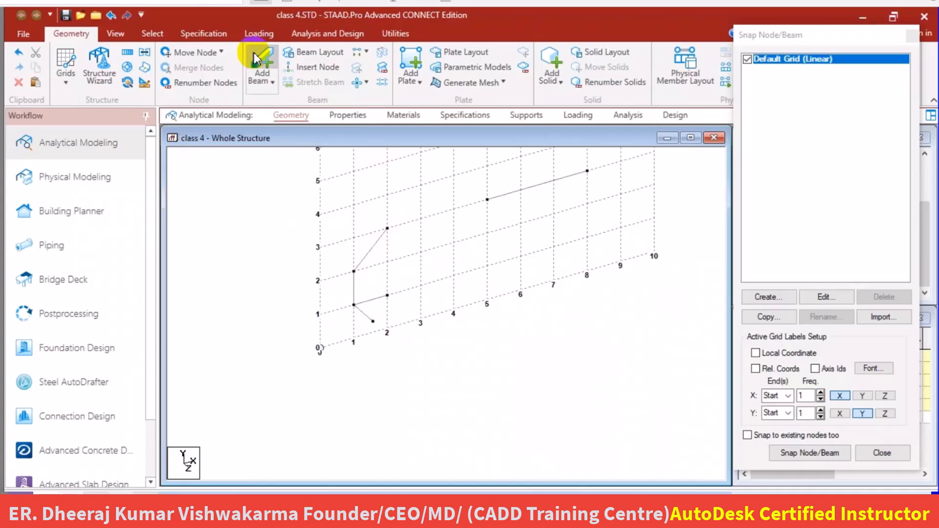
left_click(401, 322)
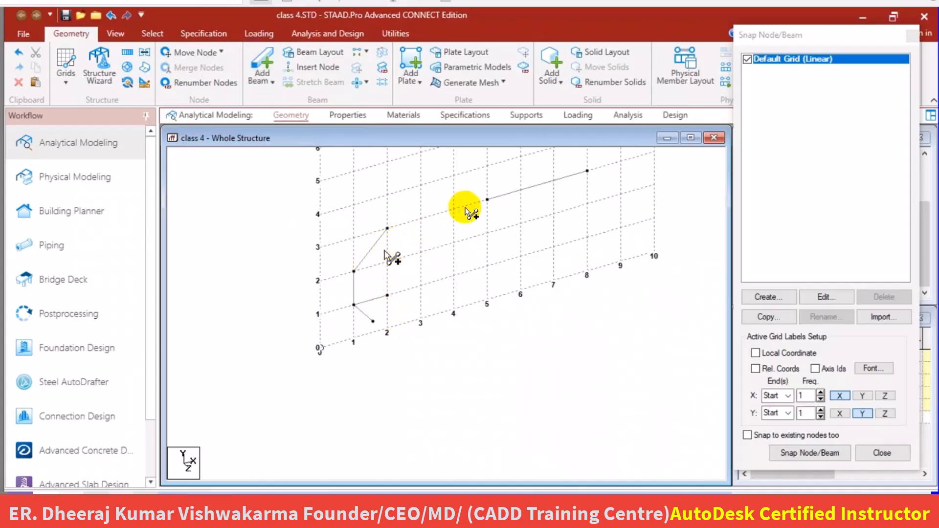
middle_click_drag(455, 226, 413, 283)
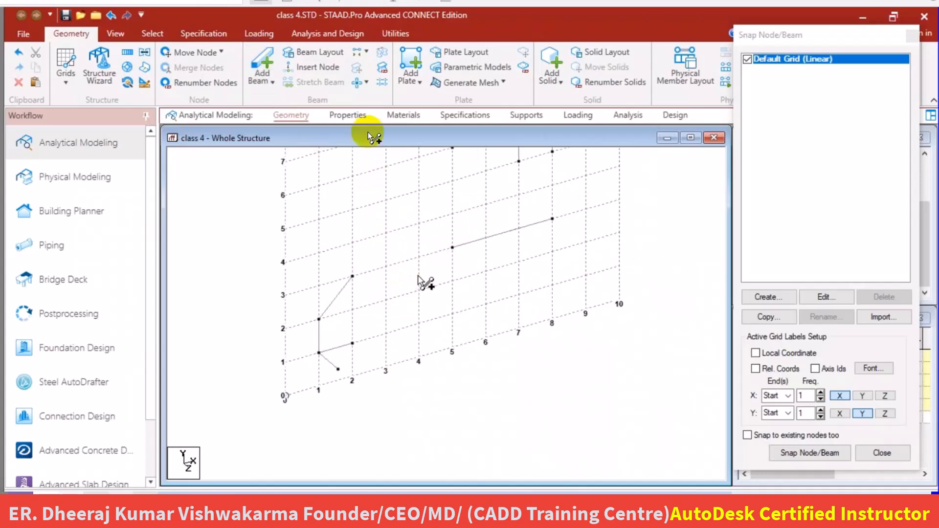
left_click(364, 52)
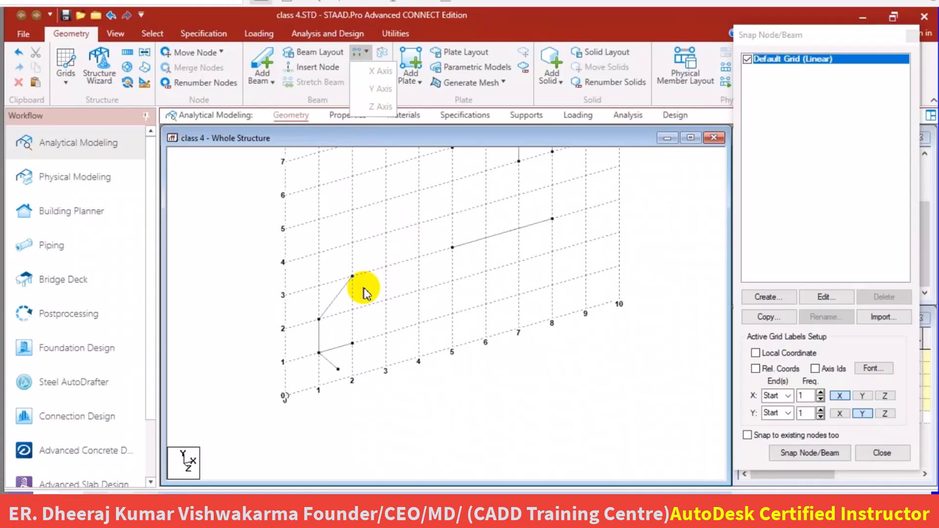
left_click(384, 202)
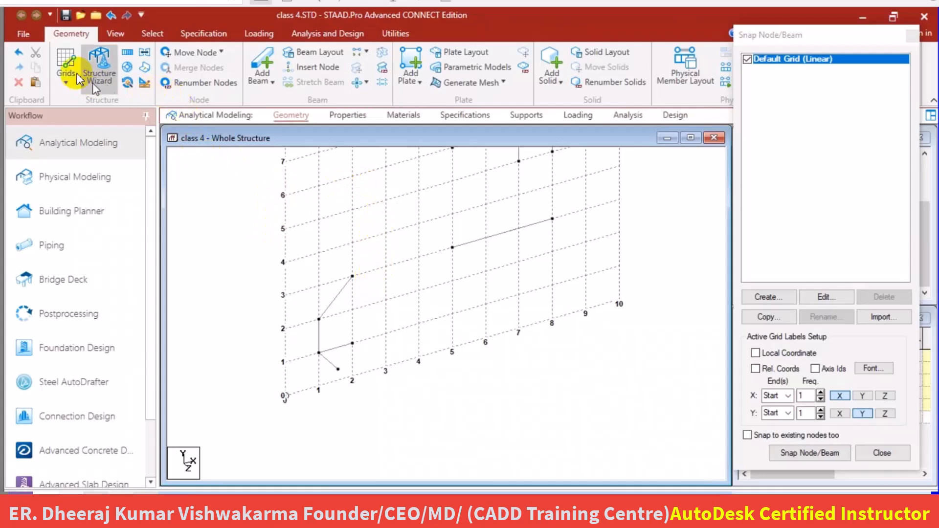
Draw two separate parallel beams on the grid, from (4, 0) to (9, 0) and from (4, 2) to (9, 2).
left_click(808, 453)
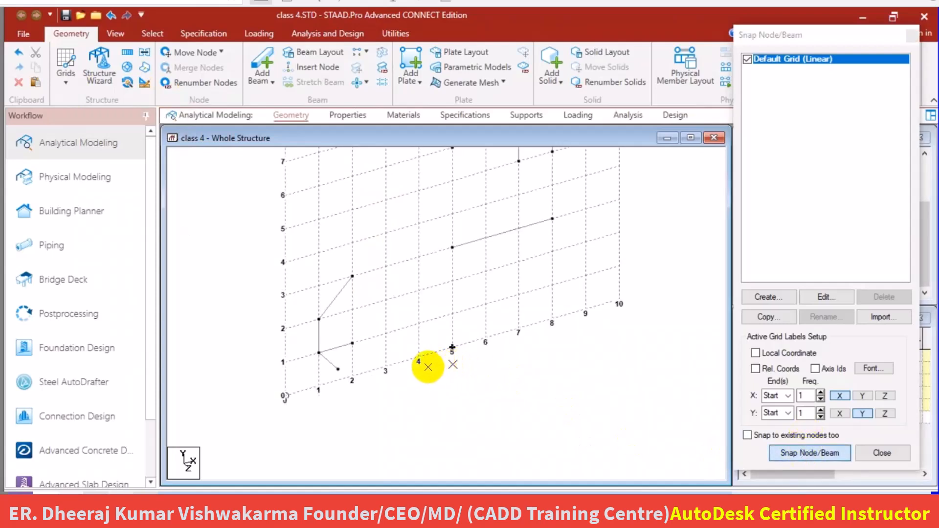
left_click(423, 366)
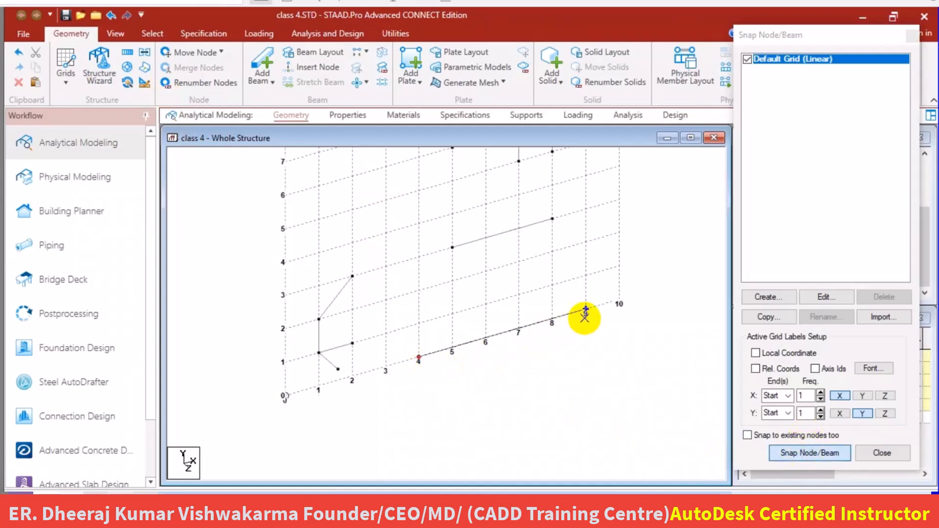
left_click(584, 314)
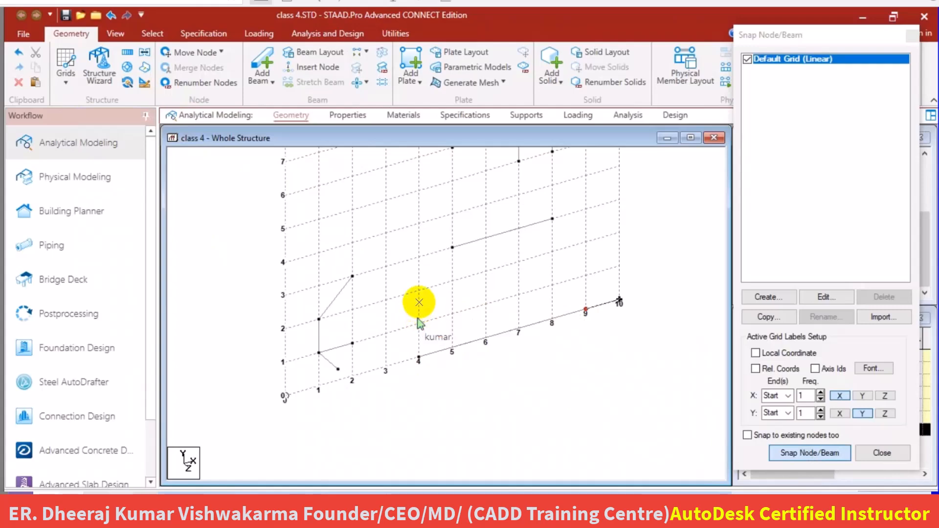
left_click(419, 291)
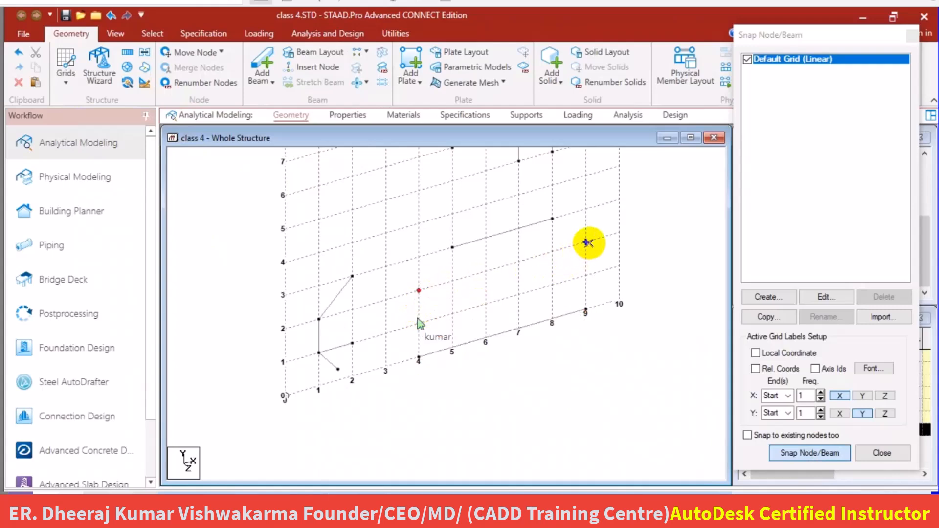
left_click(586, 243)
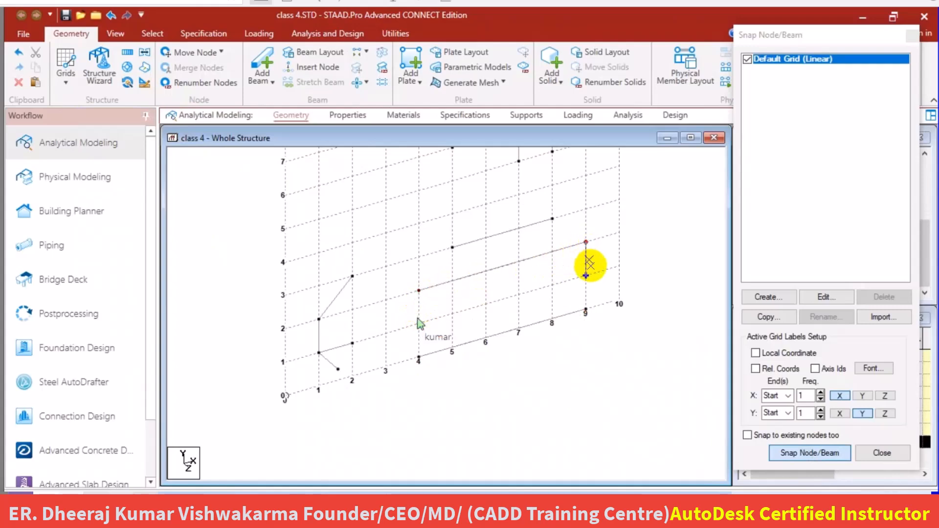
key("Escape")
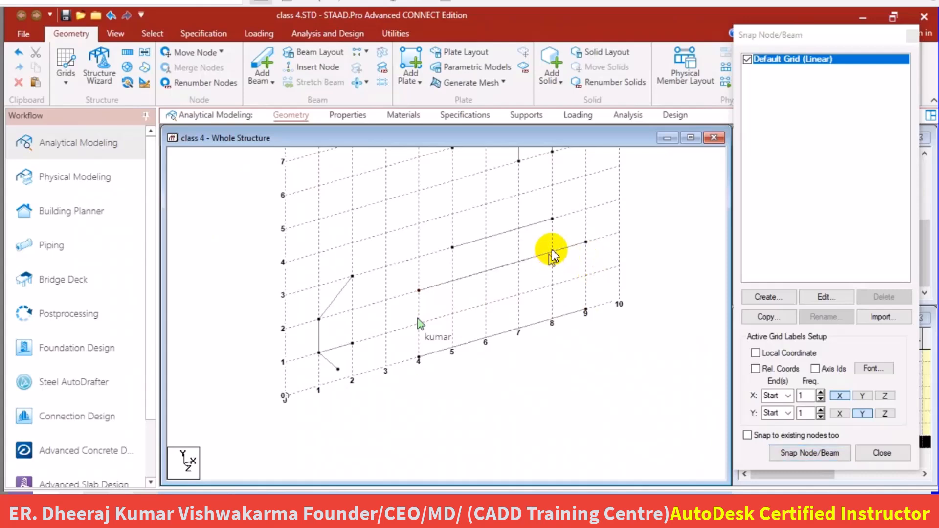
Select the two new parallel beams and divide each with 7 equally spaced inserted points.
left_click_drag(551, 249, 462, 359)
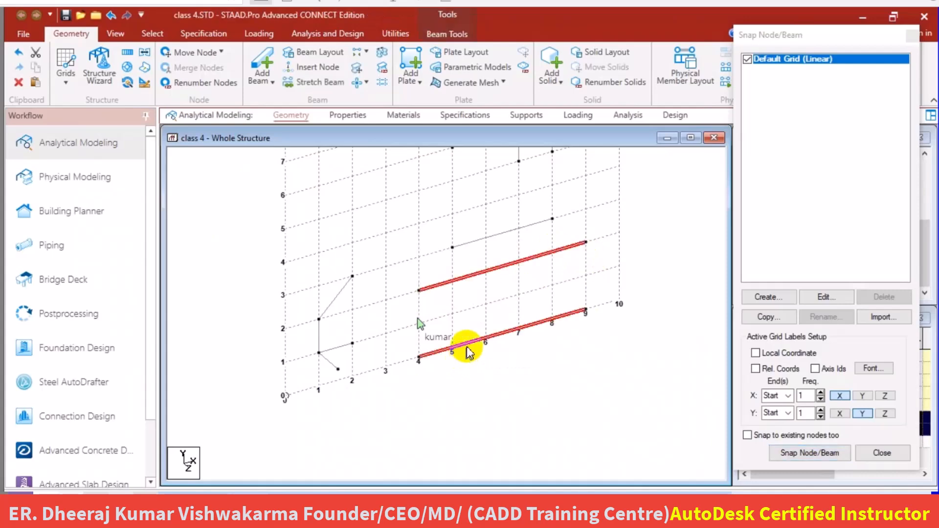
right_click(470, 277)
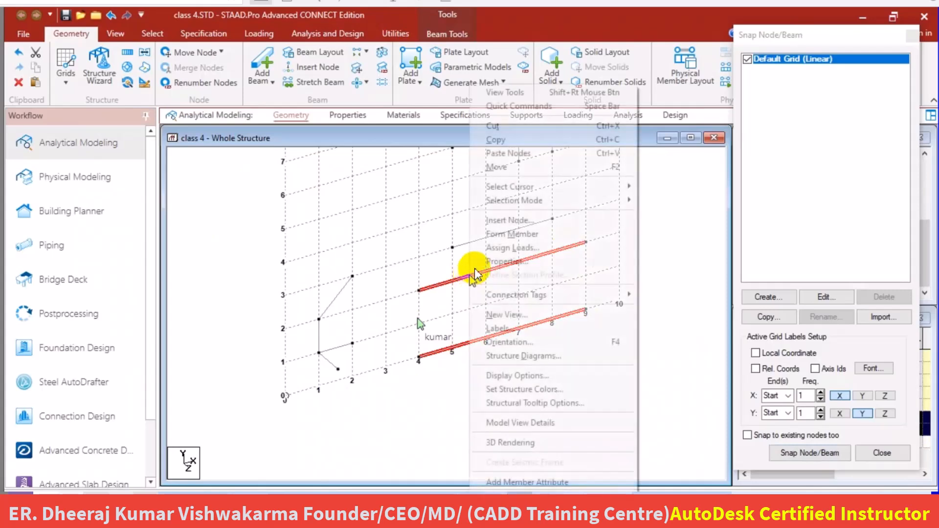
left_click(512, 223)
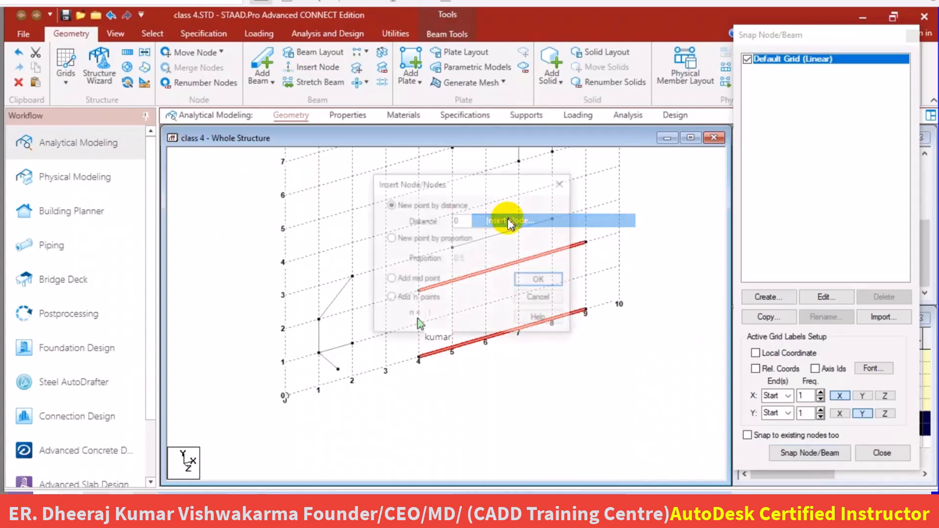
left_click_drag(475, 186, 579, 175)
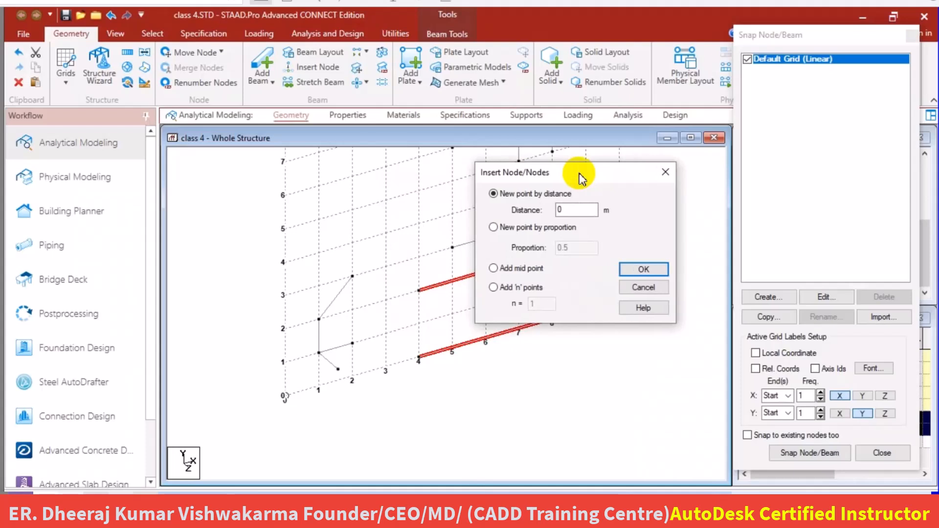
left_click(493, 288)
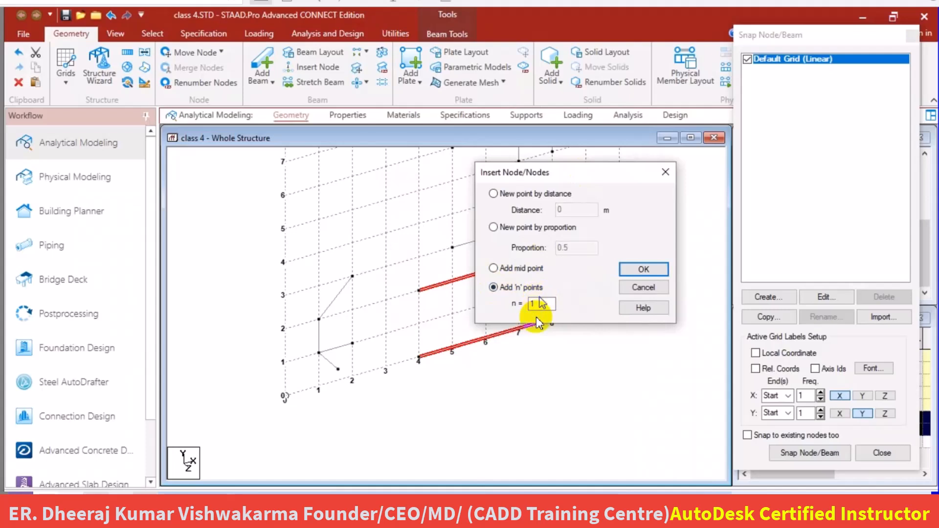
left_click_drag(539, 308, 528, 304)
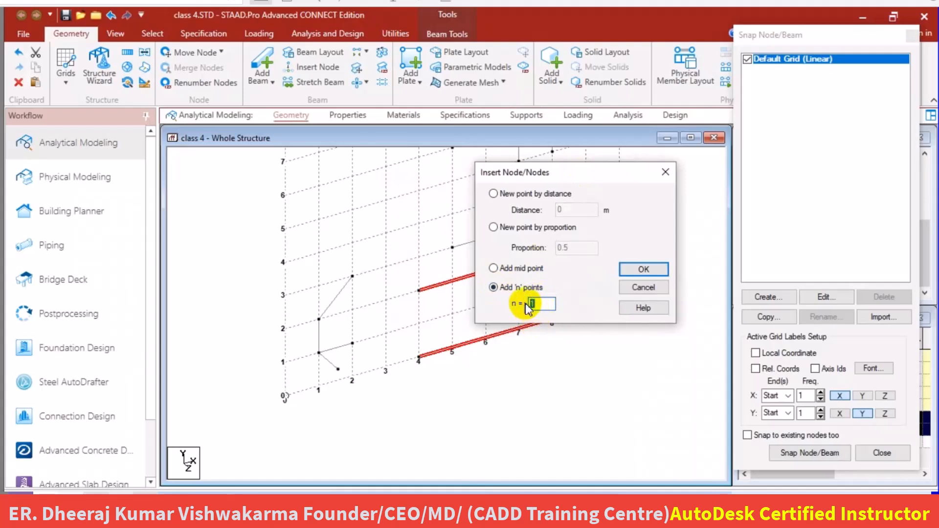
type("7")
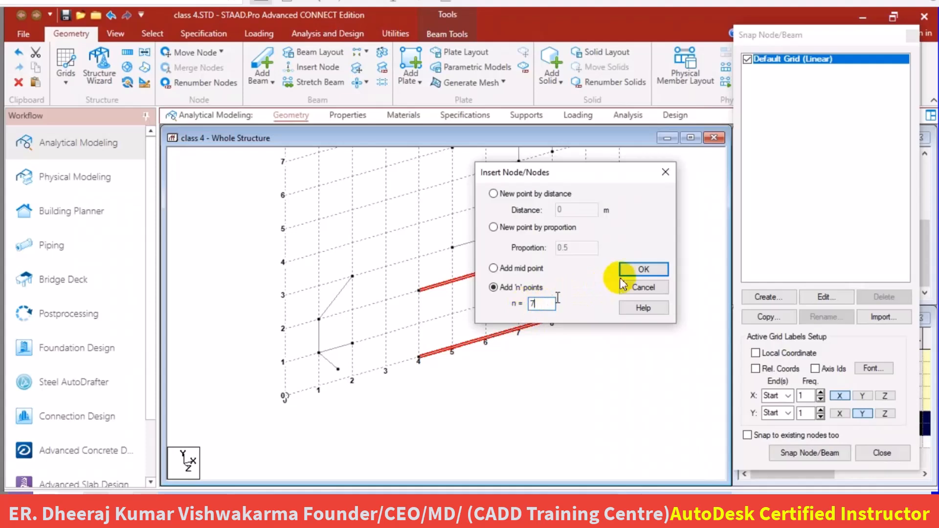
left_click(647, 268)
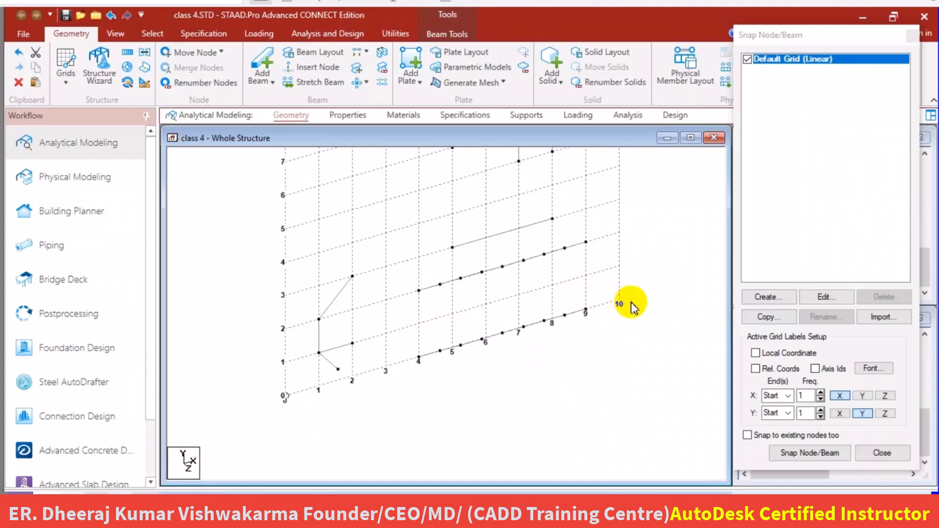
Inspect the inserted nodes from several angles and set the model to the front view.
mouse_move(631, 303)
middle_mouse_down()
mouse_move(619, 316)
mouse_move(642, 301)
mouse_move(594, 330)
mouse_move(627, 293)
middle_mouse_up()
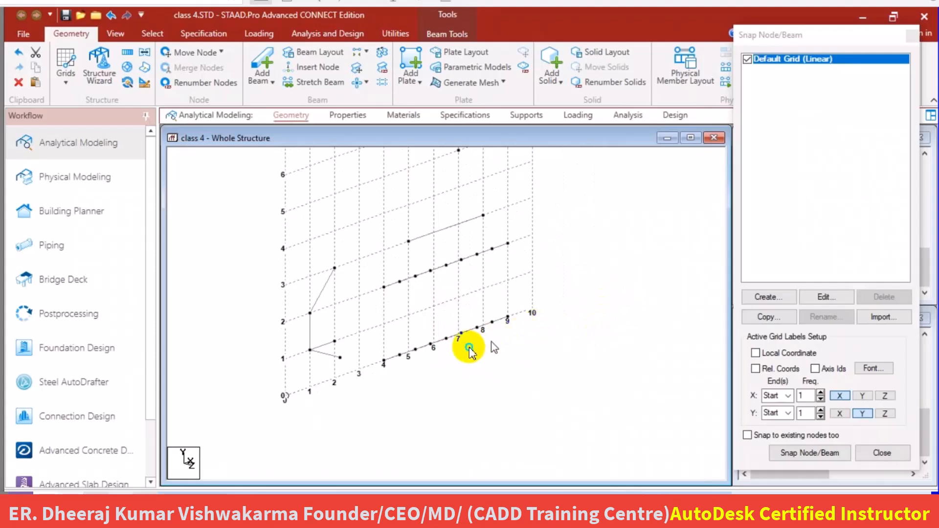
middle_click_drag(554, 345, 486, 373)
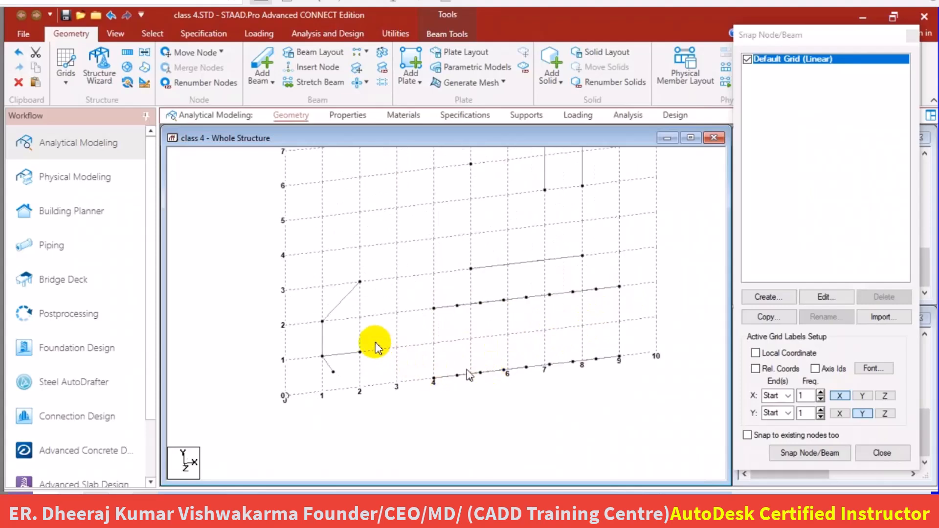
middle_click_drag(431, 333, 431, 336)
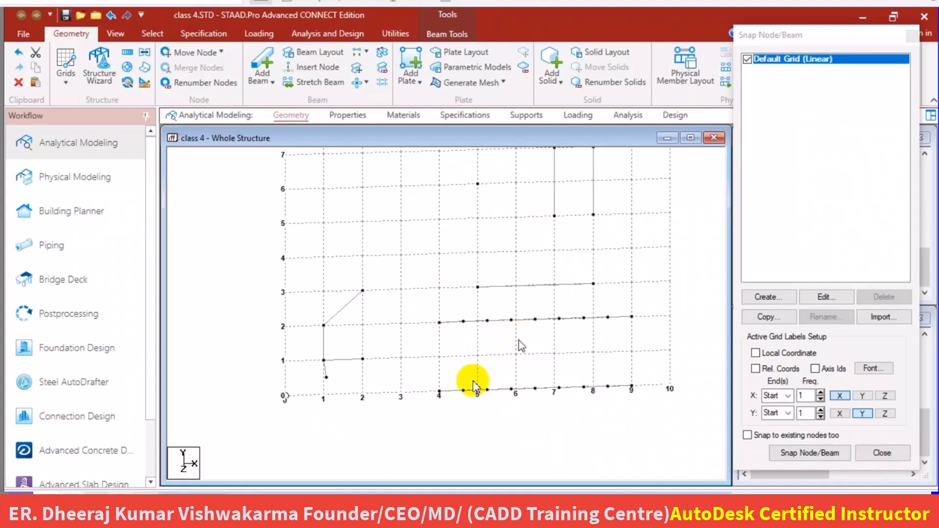
left_click(120, 39)
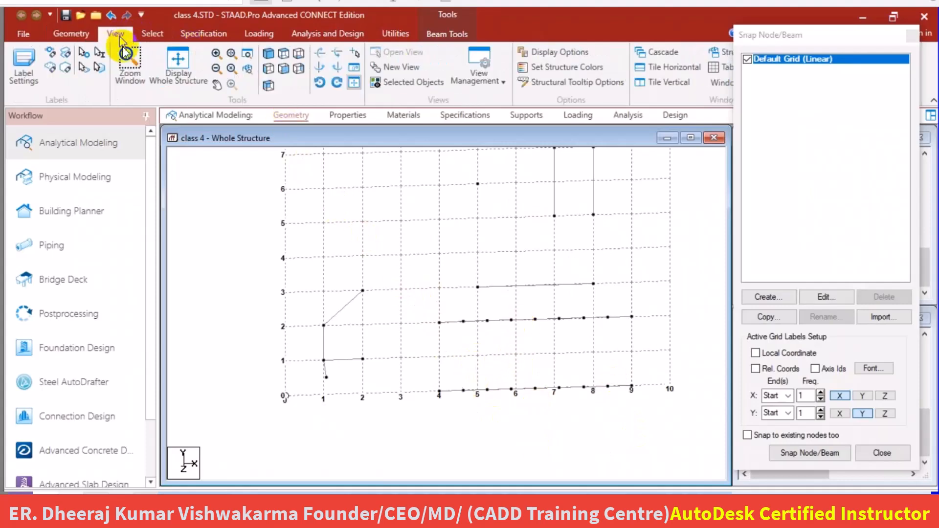
left_click(284, 70)
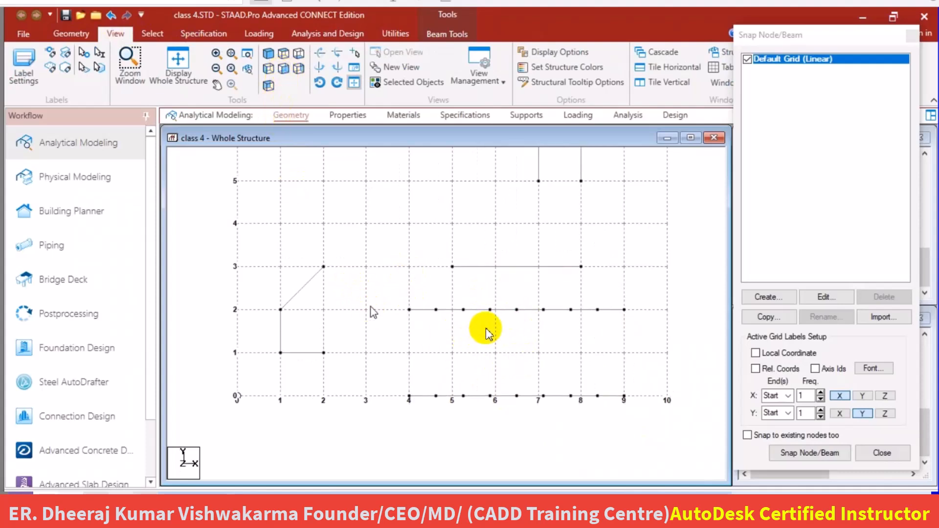
scroll(460, 319, "down", 1)
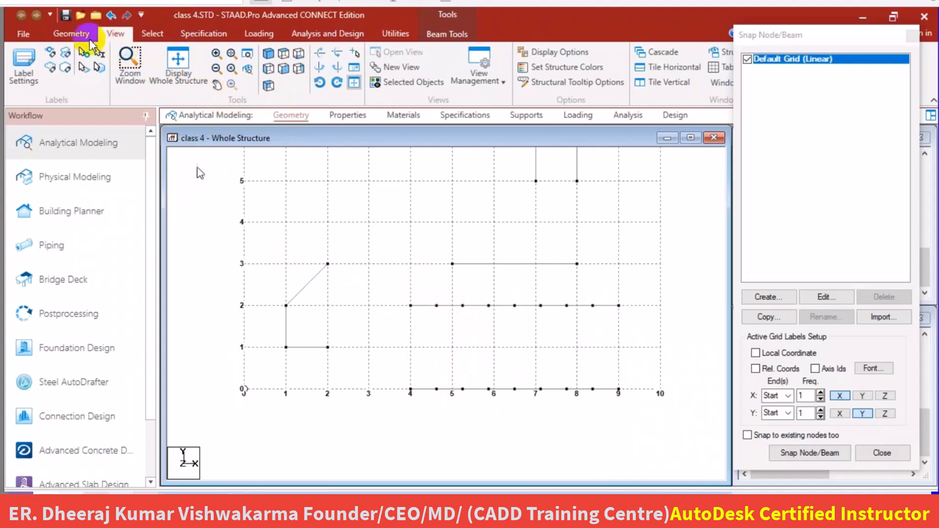
Select all nodes on the two parallel divided beams and connect them with beams along the Y axis, then clear the selection.
left_click(71, 34)
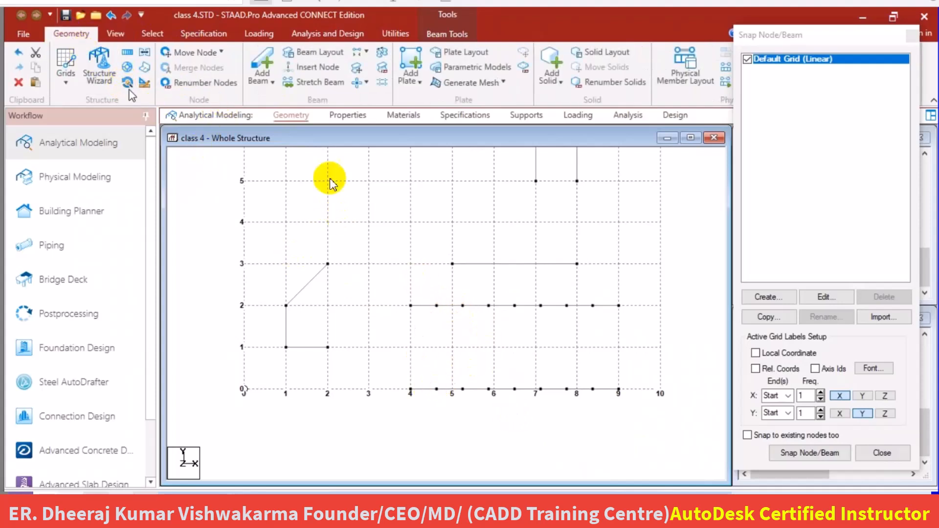
left_click(150, 33)
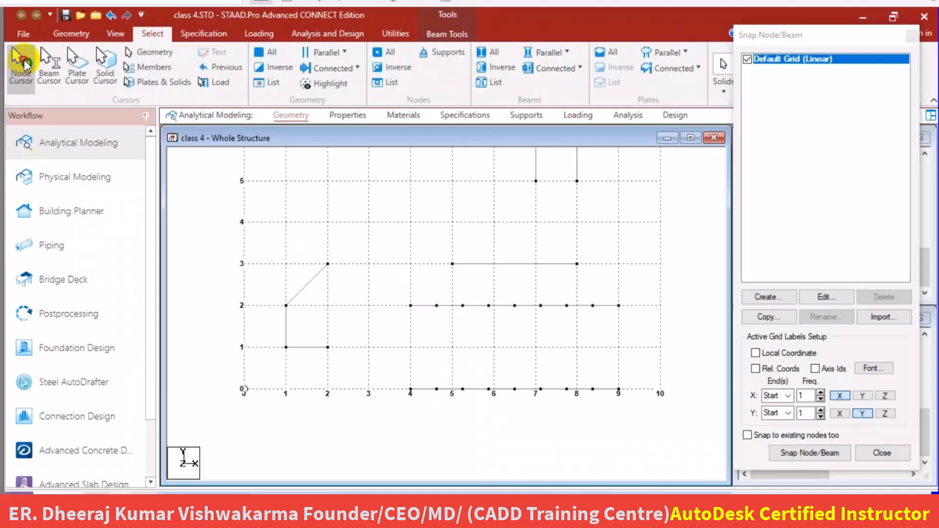
left_click(25, 64)
left_click_drag(395, 290, 669, 443)
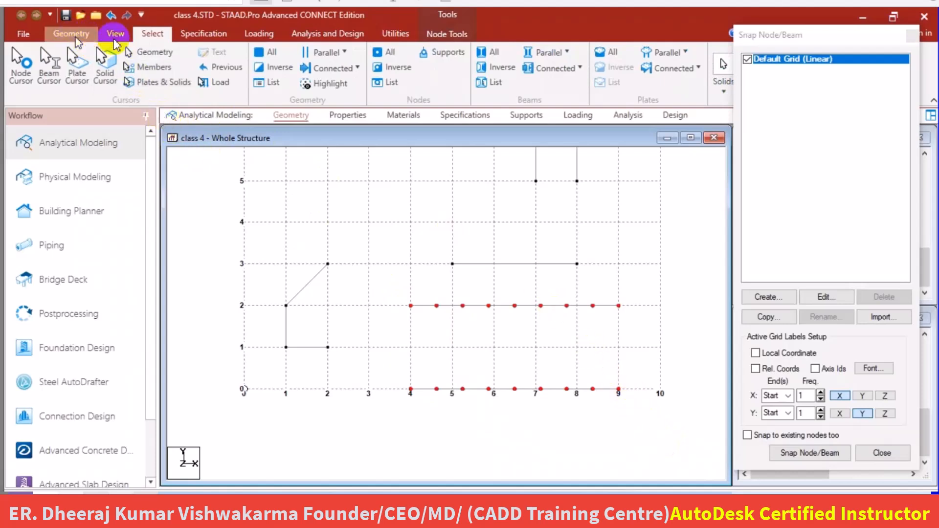
left_click(73, 36)
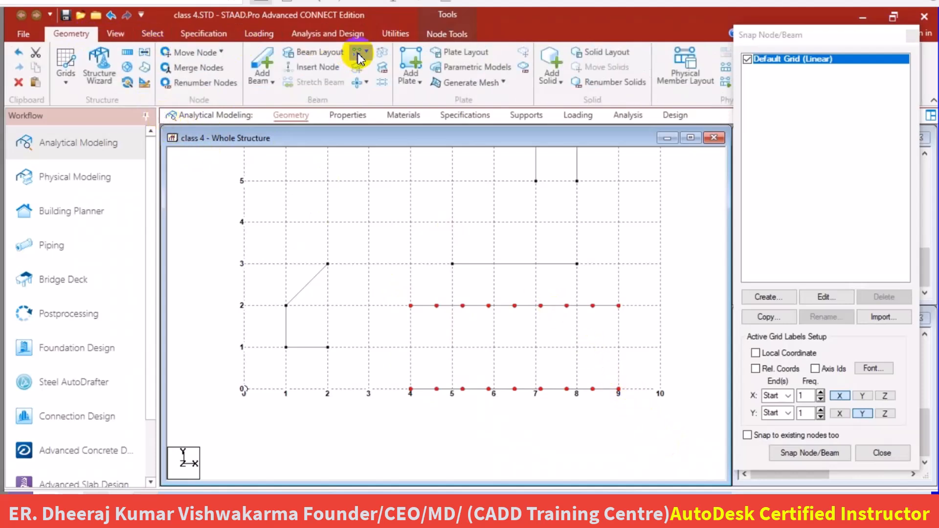
left_click(361, 54)
left_click(372, 89)
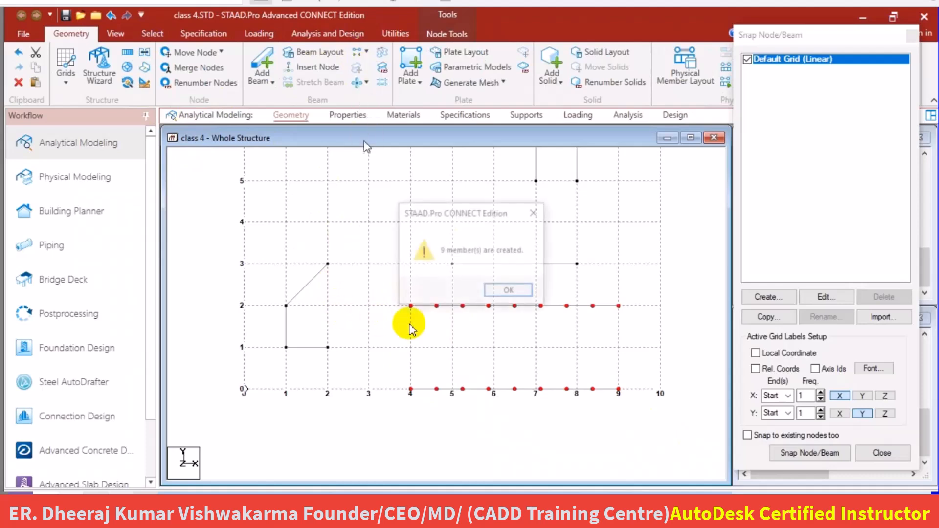
left_click(510, 293)
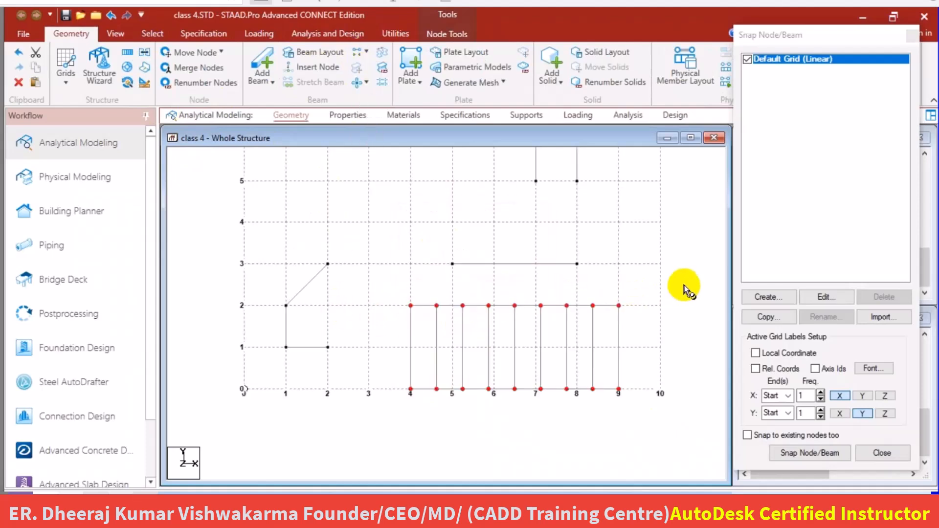
left_click(684, 286)
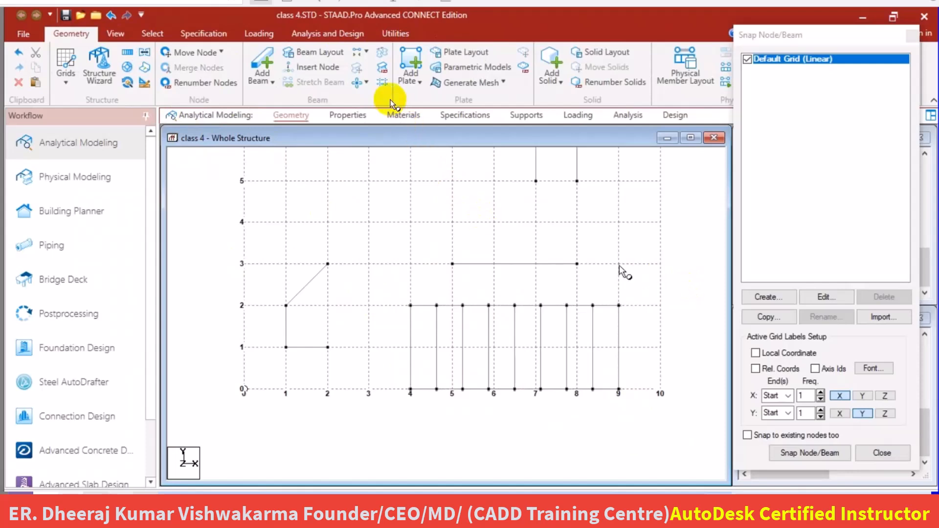
left_click(365, 58)
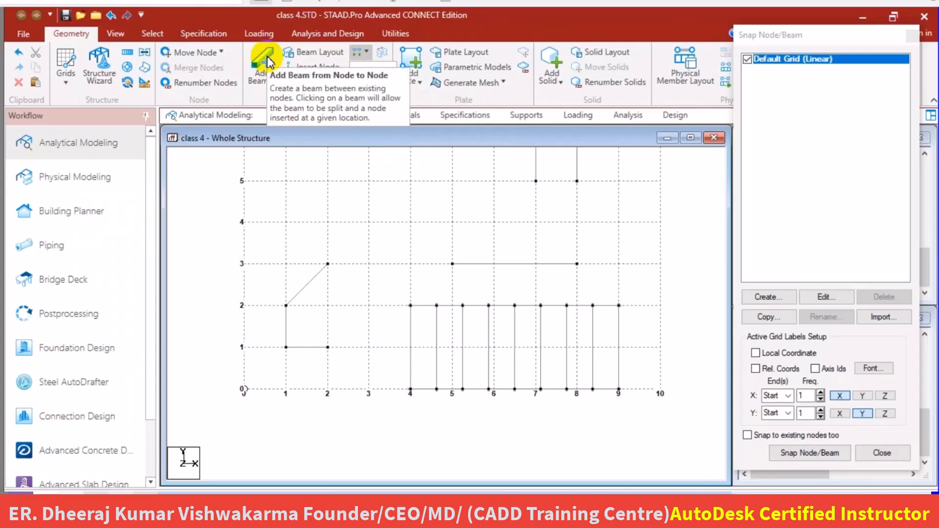
left_click(380, 224)
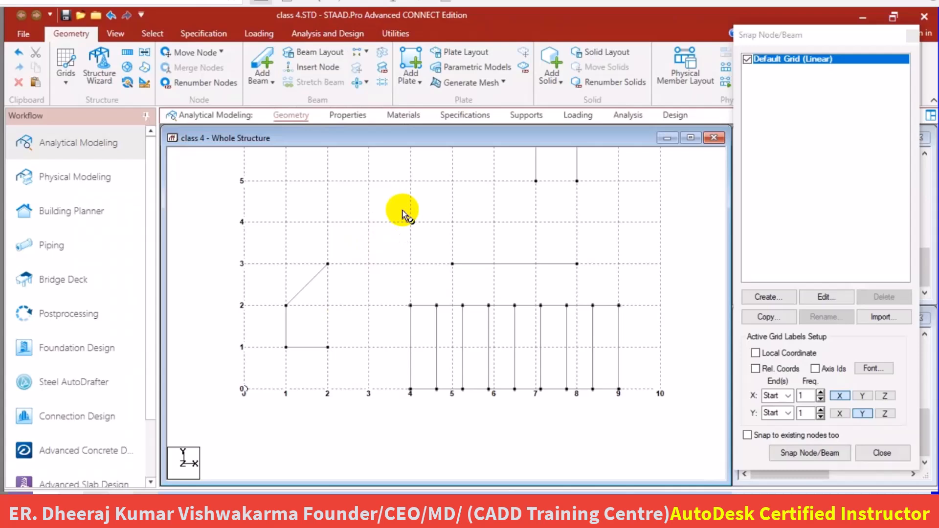
scroll(393, 285, "down", 1)
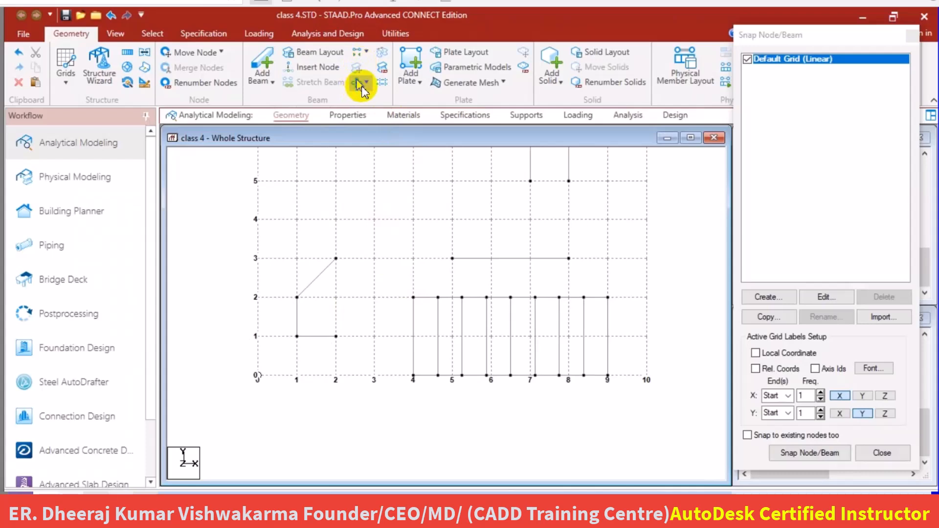
left_click(305, 73)
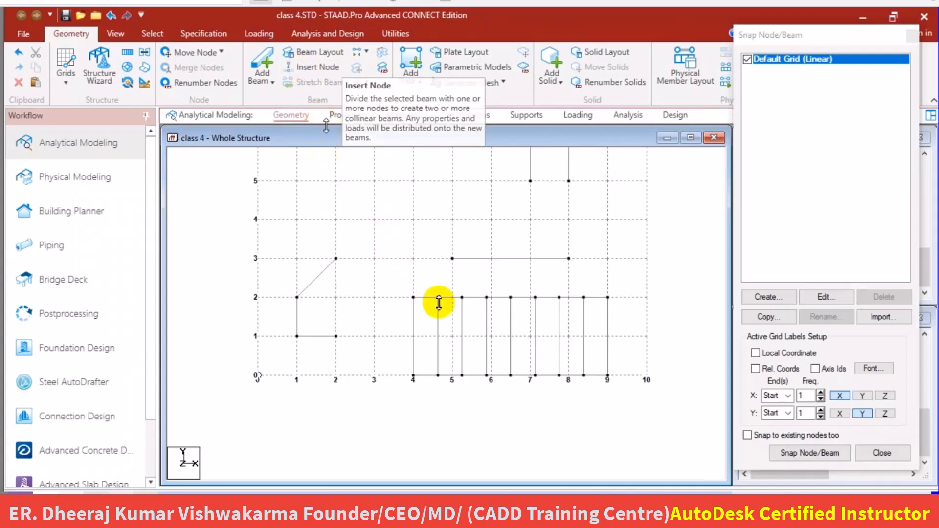
left_click(365, 310)
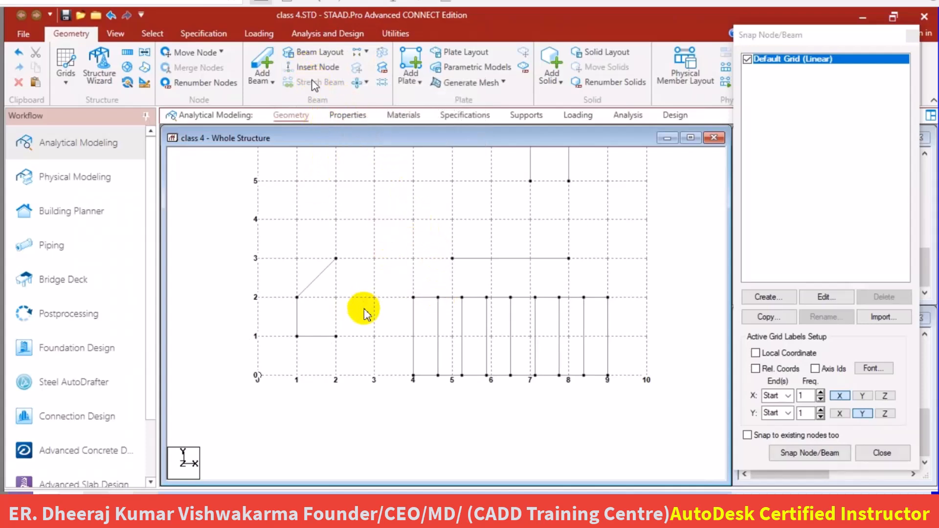
scroll(454, 266, "down", 1)
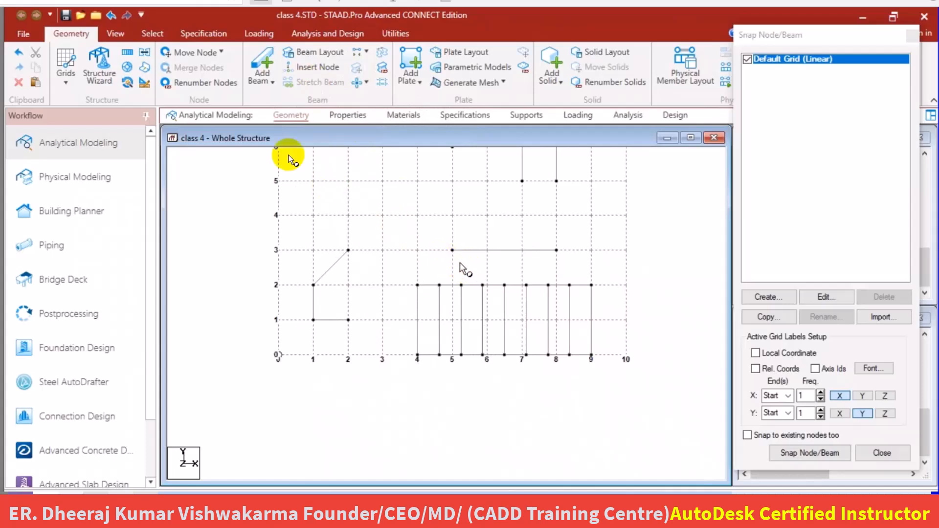
left_click(177, 37)
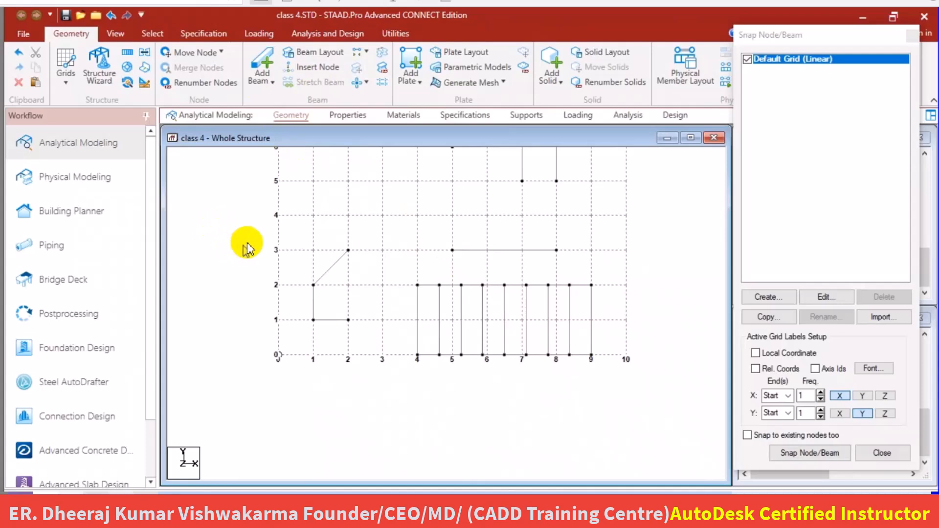
Select the horizontal beam from (5, 3) to (8, 3) and stretch it to the point X 3, Y 3.
left_click(504, 252)
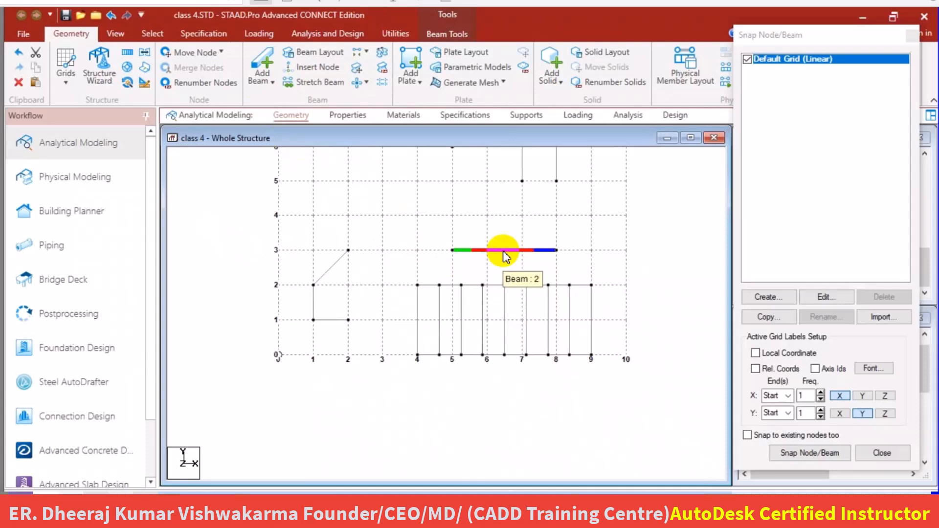
left_click(506, 251)
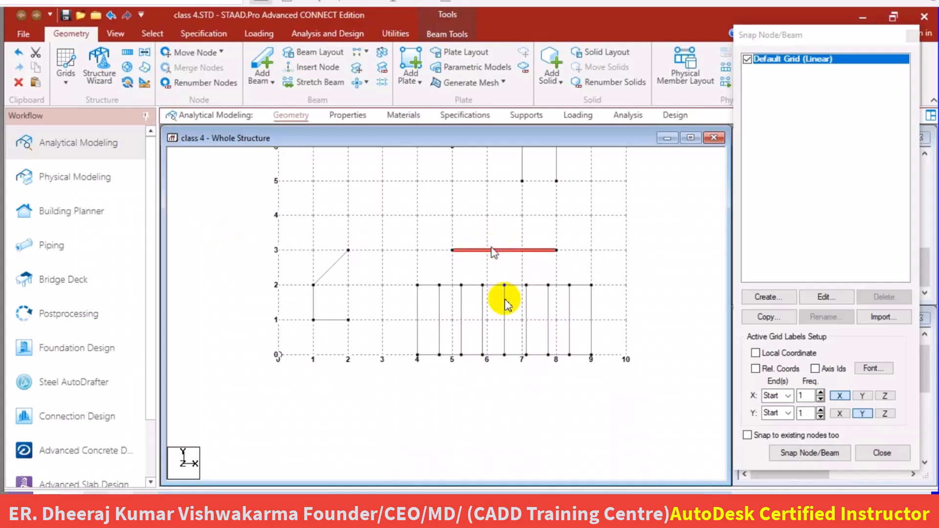
left_click(317, 82)
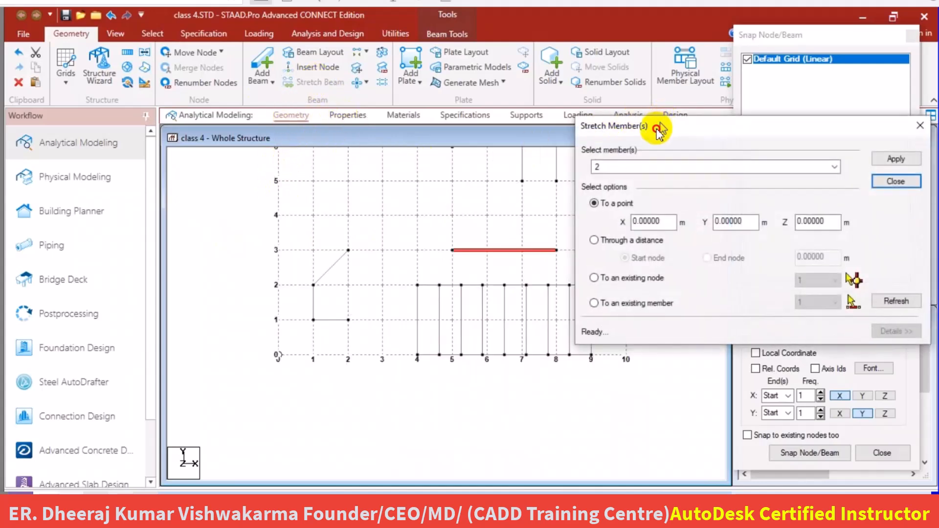
left_click_drag(659, 134, 186, 170)
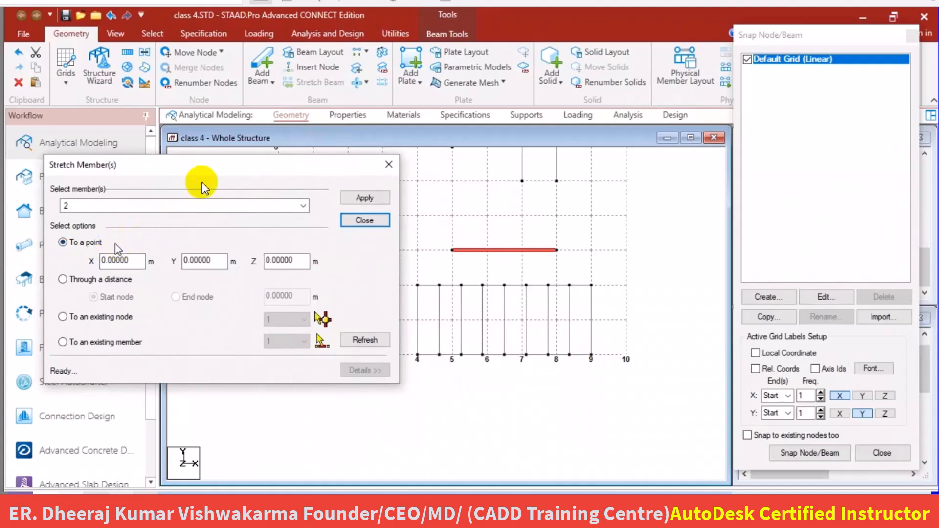
left_click_drag(206, 166, 693, 25)
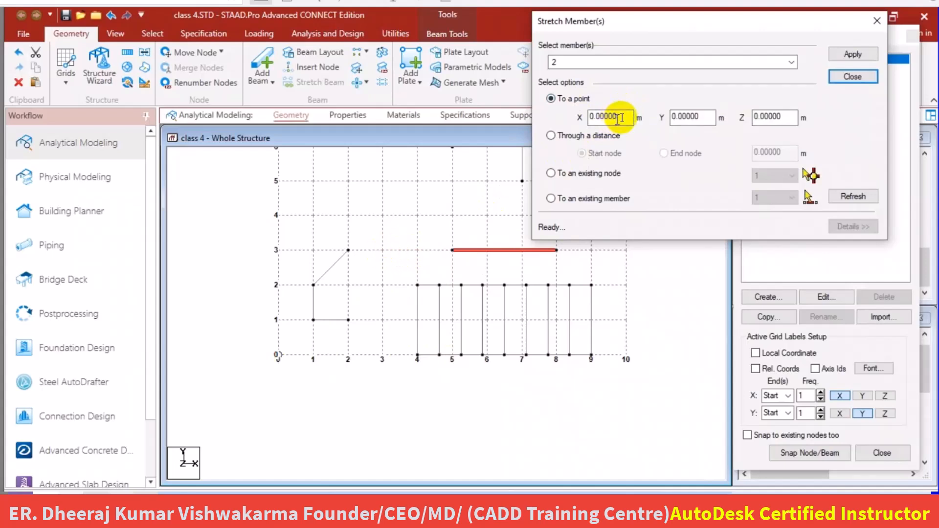
left_click_drag(622, 116, 597, 117)
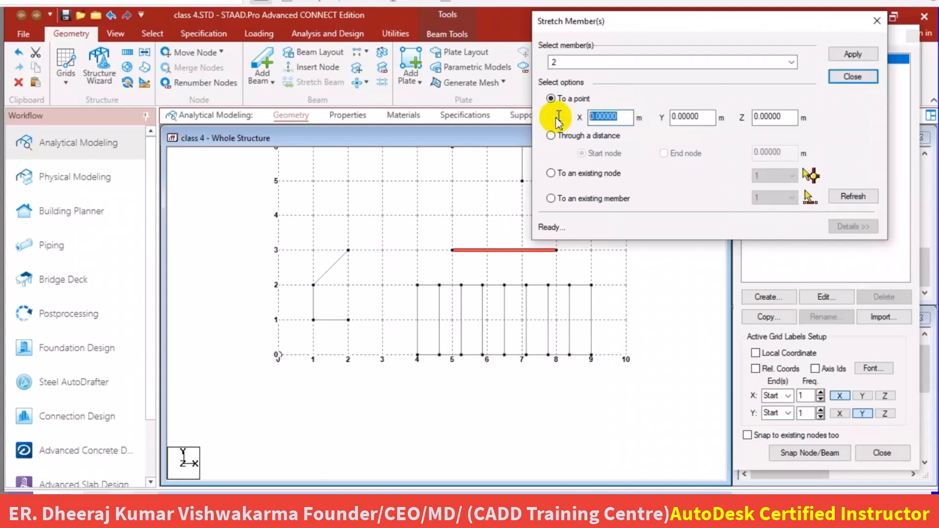
type("3")
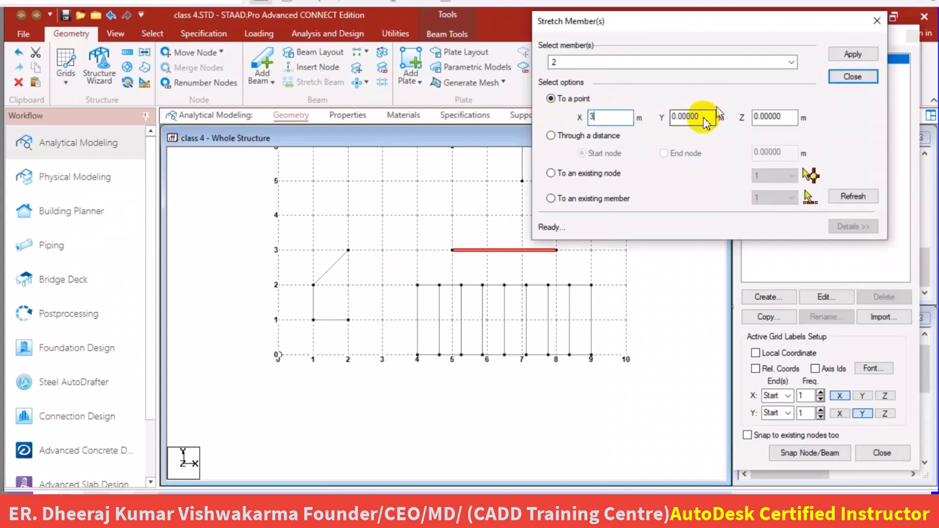
key("Tab")
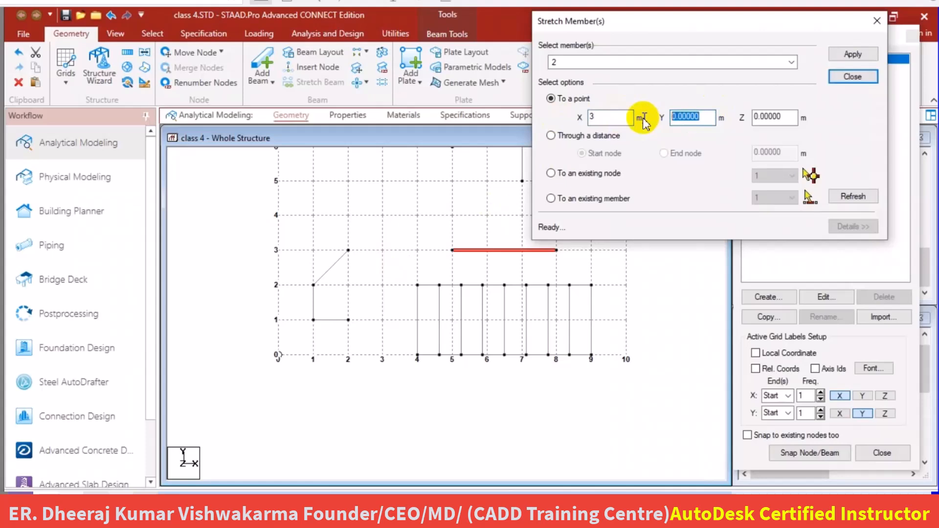
type("3")
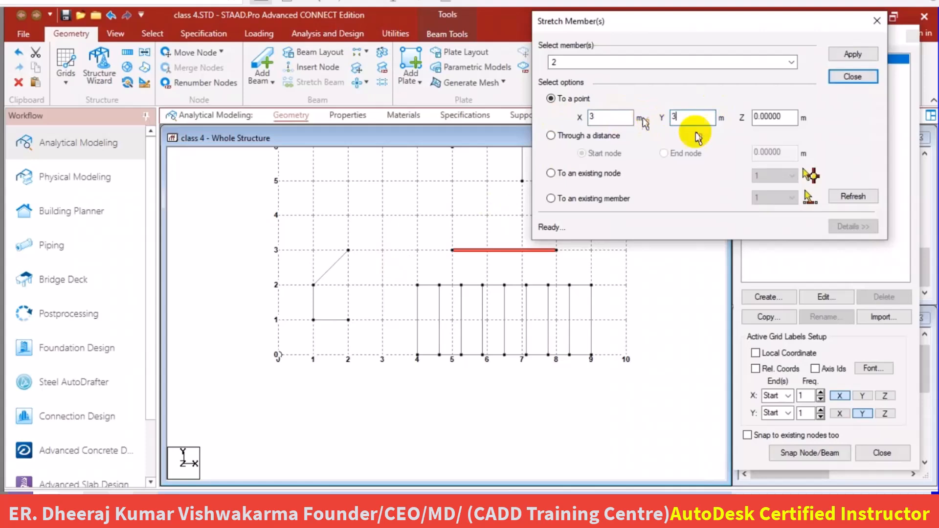
left_click(853, 55)
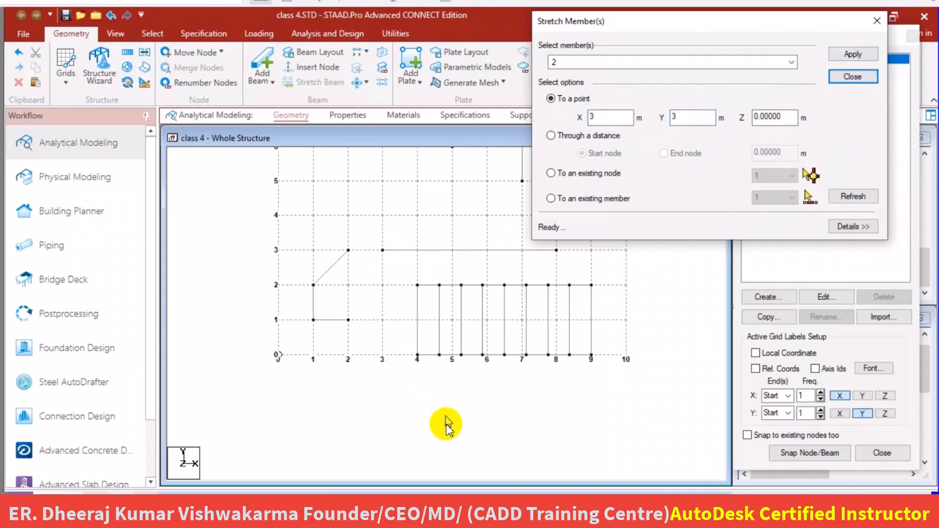
Stretch the same horizontal beam through a distance of 1 m at its start node and 1 m at its end node.
left_click(601, 119)
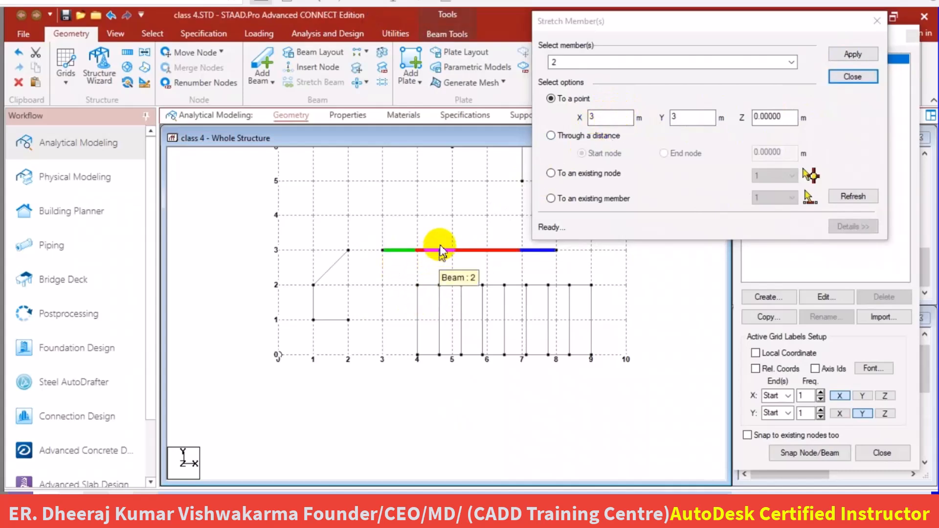
left_click(440, 251)
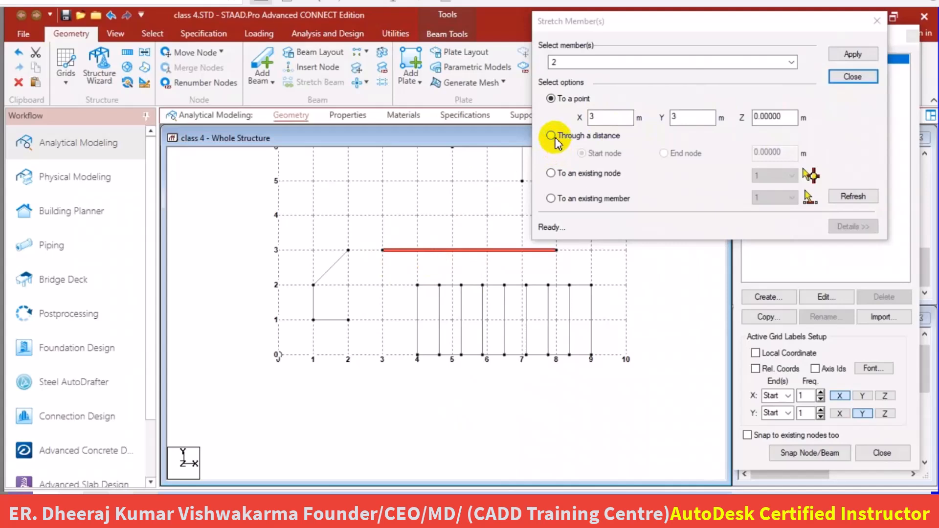
left_click(553, 138)
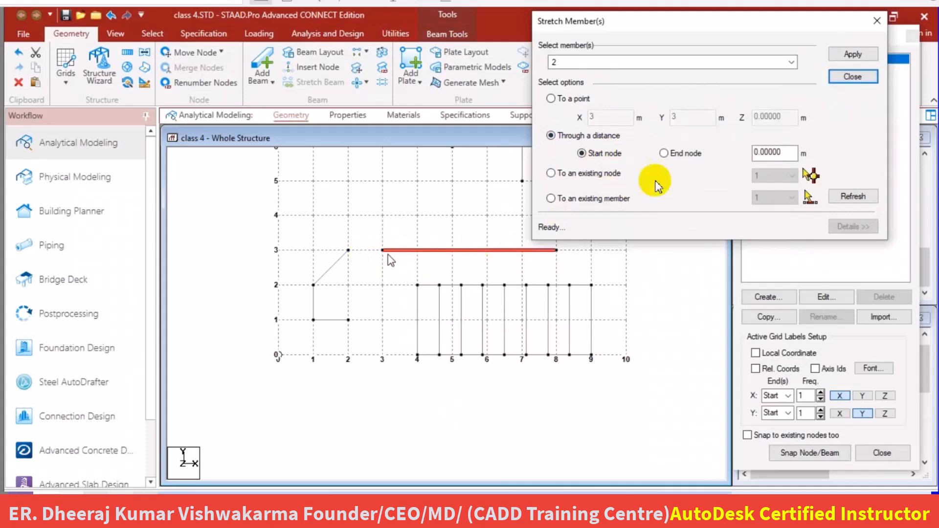
double_click(772, 151)
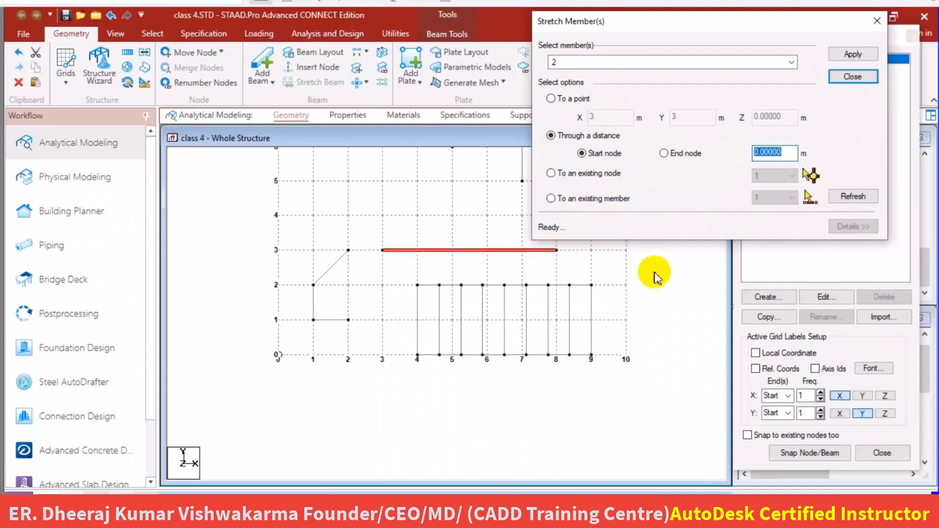
type("1")
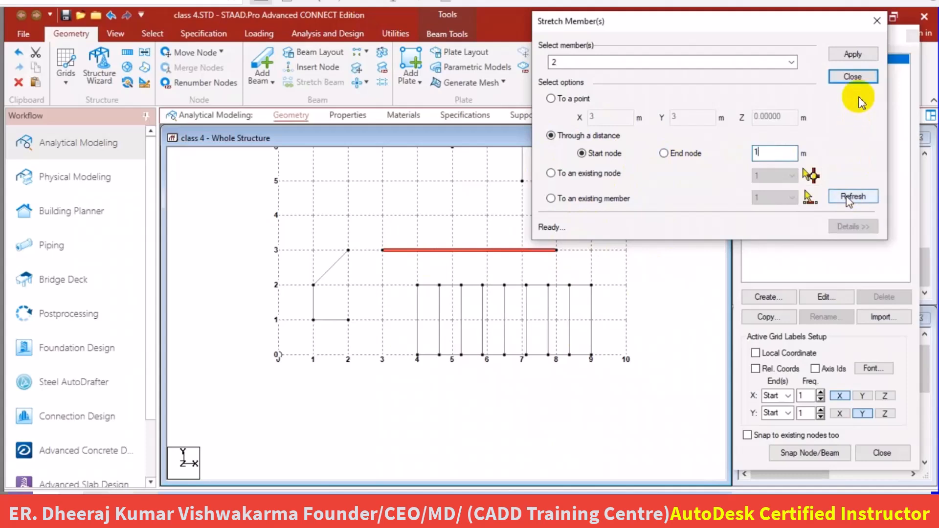
left_click(853, 55)
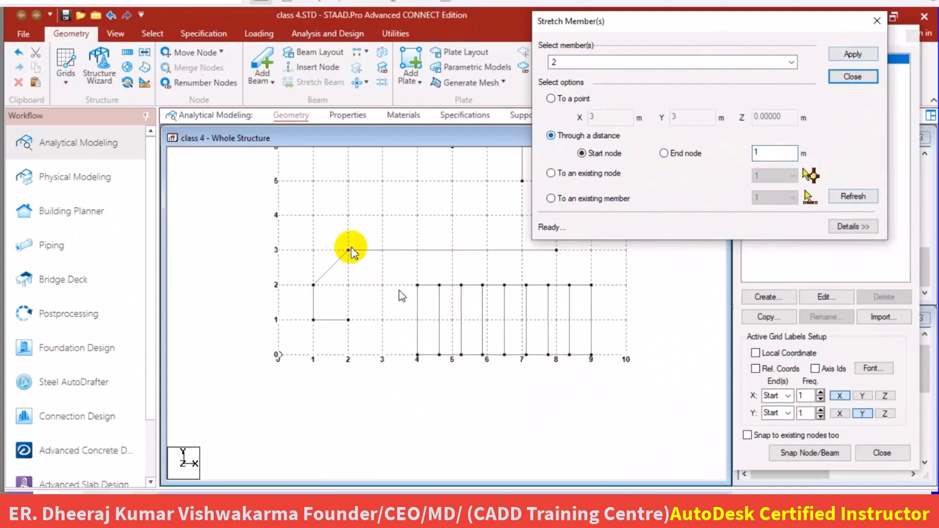
left_click(666, 154)
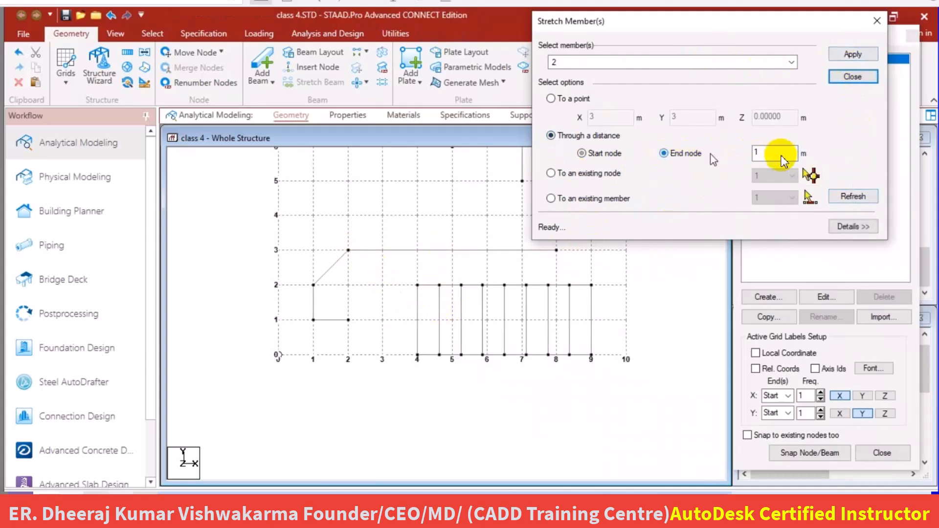
left_click(853, 55)
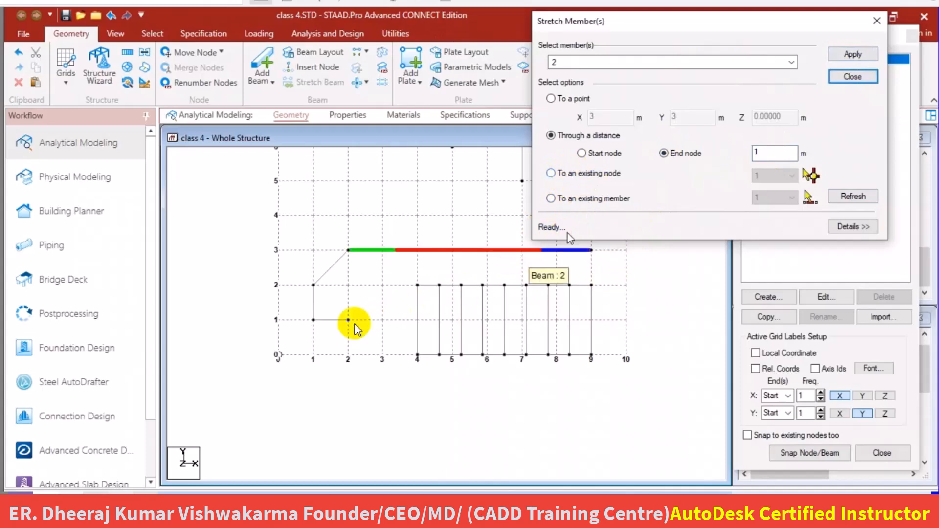
Draw a short horizontal beam on the grid from (0, 6) to (1, 6) and end the beam drawing.
scroll(306, 366, "down", 3)
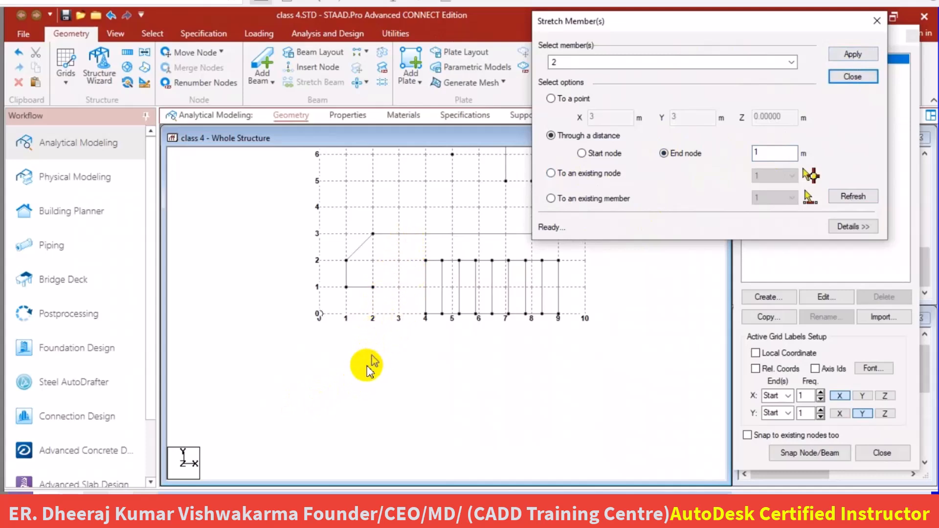
scroll(366, 363, "down", 3)
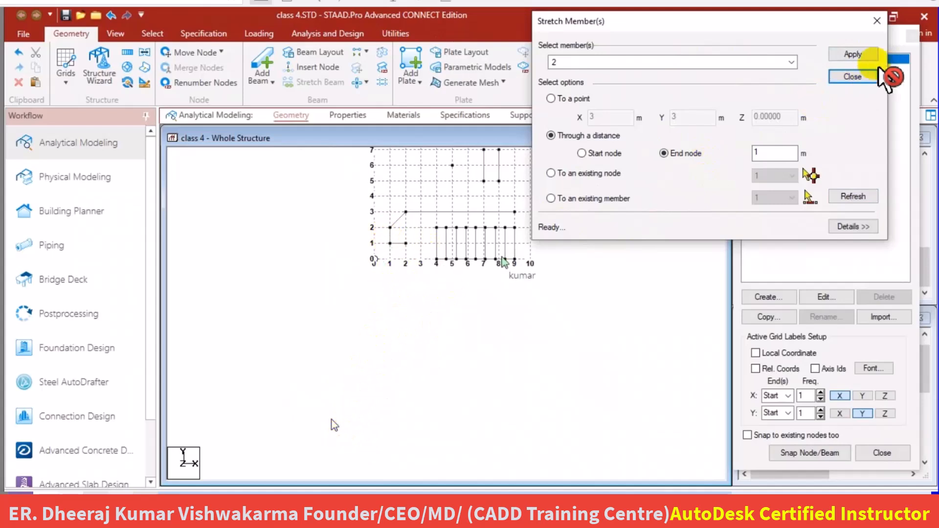
middle_click_drag(450, 218, 431, 337)
scroll(433, 313, "up", 2)
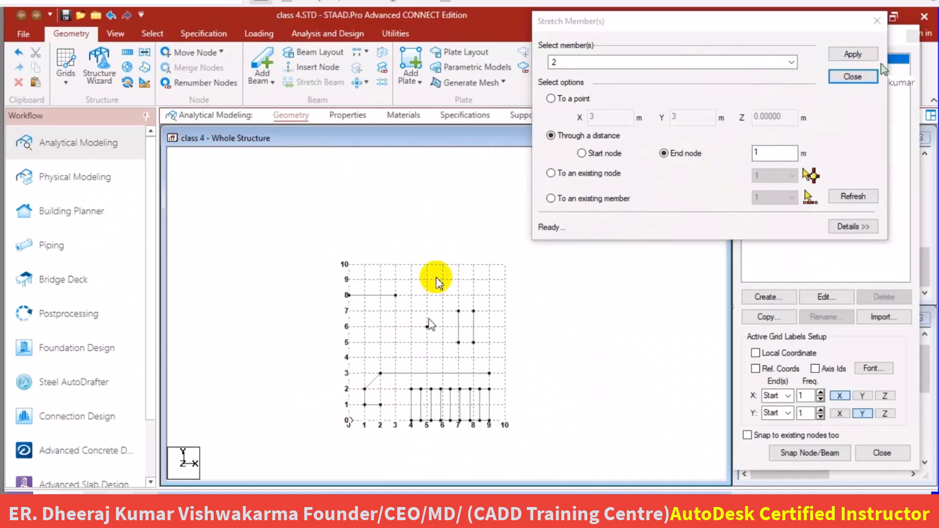
scroll(444, 413, "up", 3)
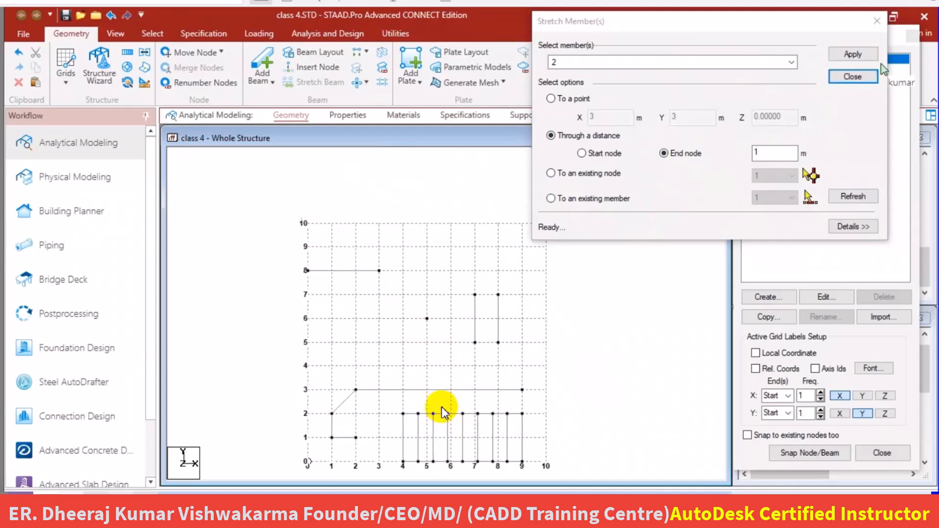
scroll(469, 414, "up", 1)
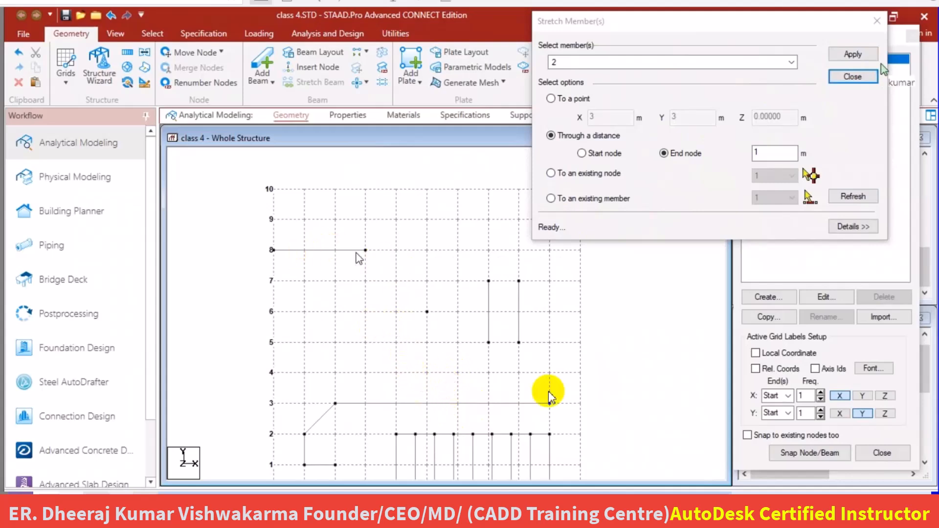
left_click(809, 453)
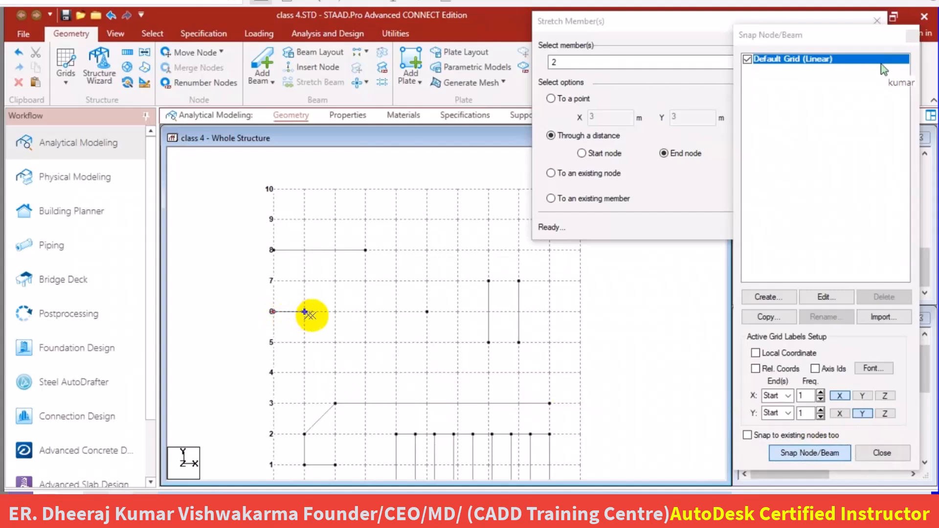
left_click(305, 312)
right_click(361, 333)
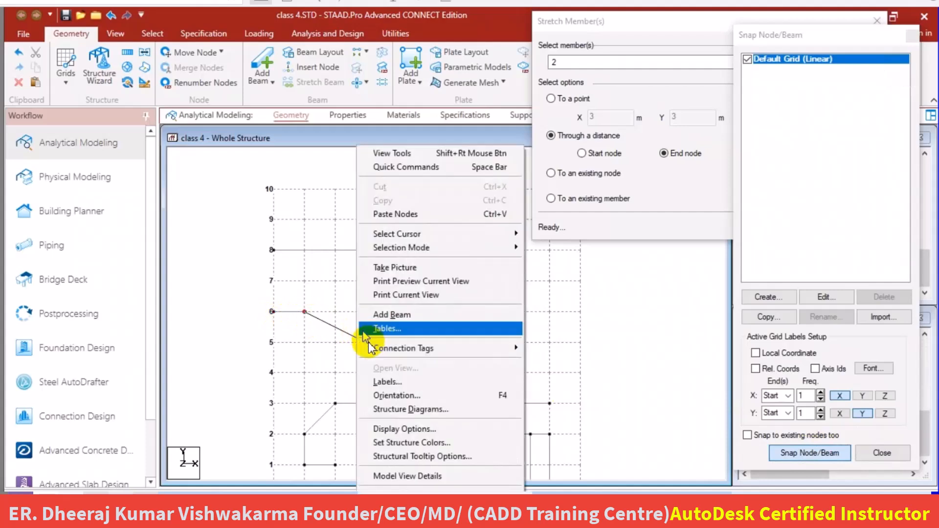
key("Escape")
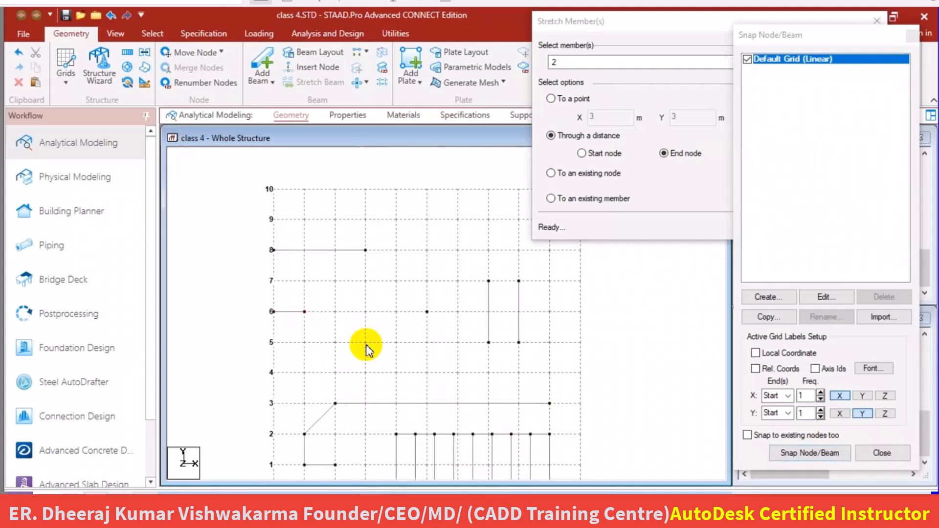
Select the short horizontal beam from (0, 6) to (1, 6) and stretch it to the existing node at (5, 6).
left_click(611, 25)
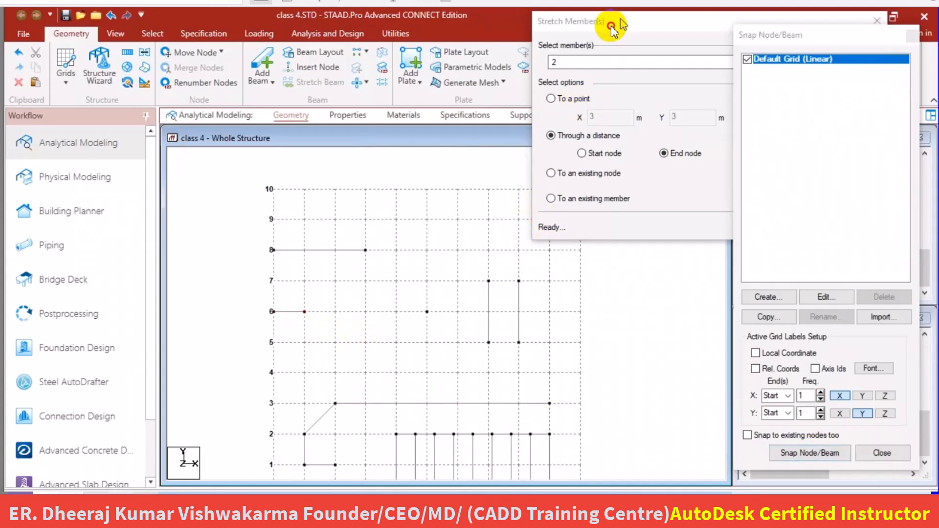
left_click(292, 312)
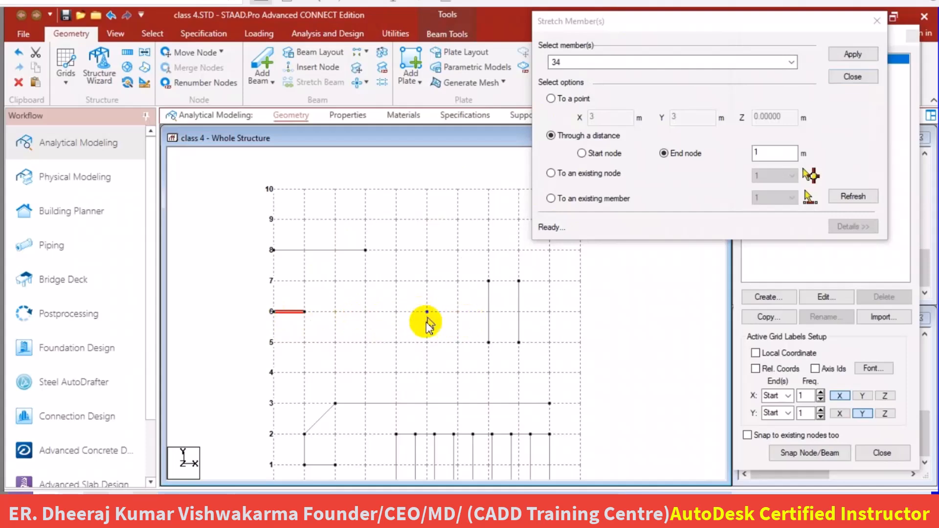
left_click(552, 175)
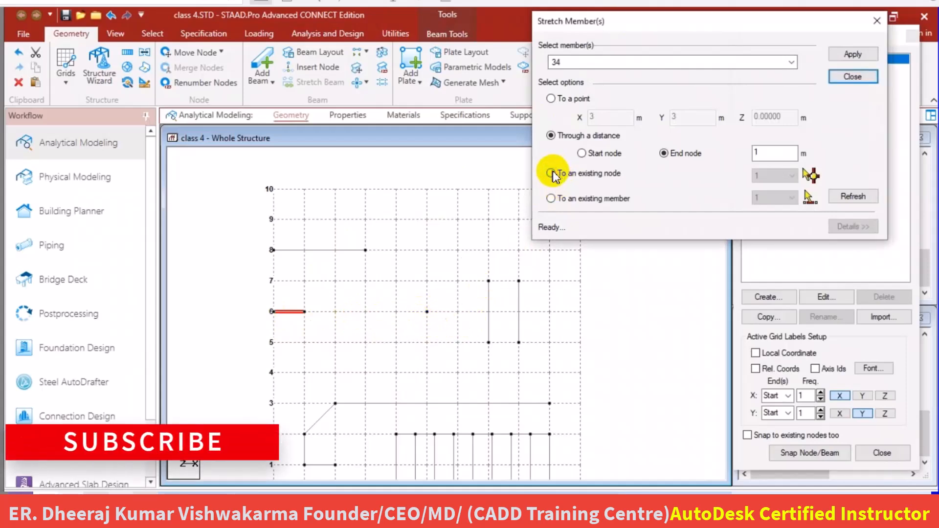
left_click(552, 174)
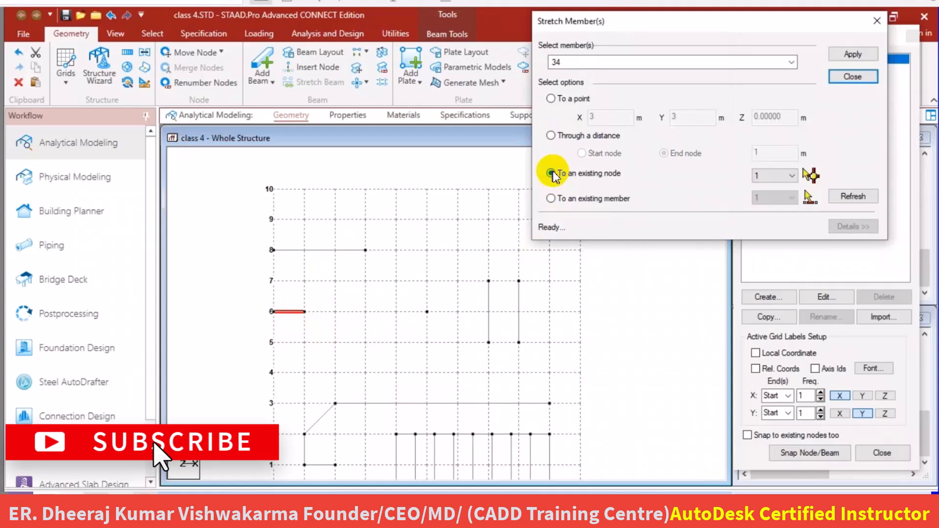
left_click(770, 176)
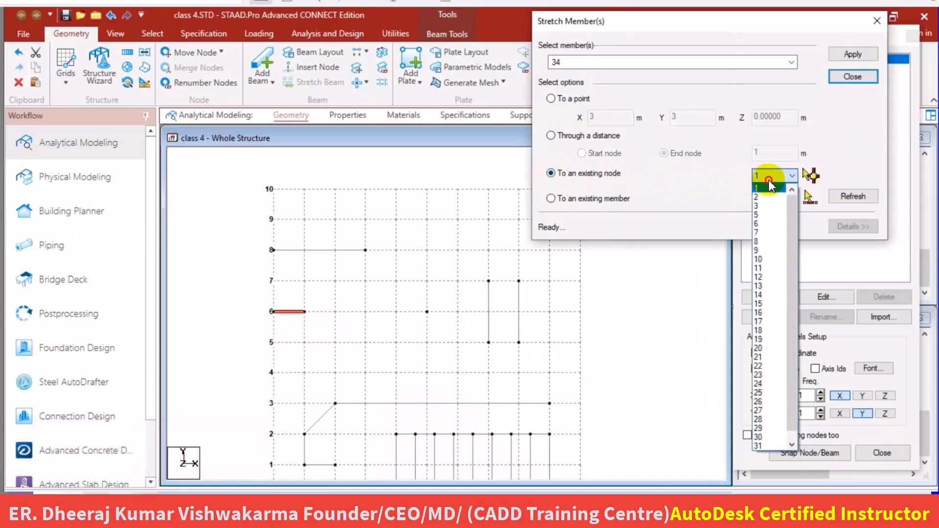
left_click(768, 180)
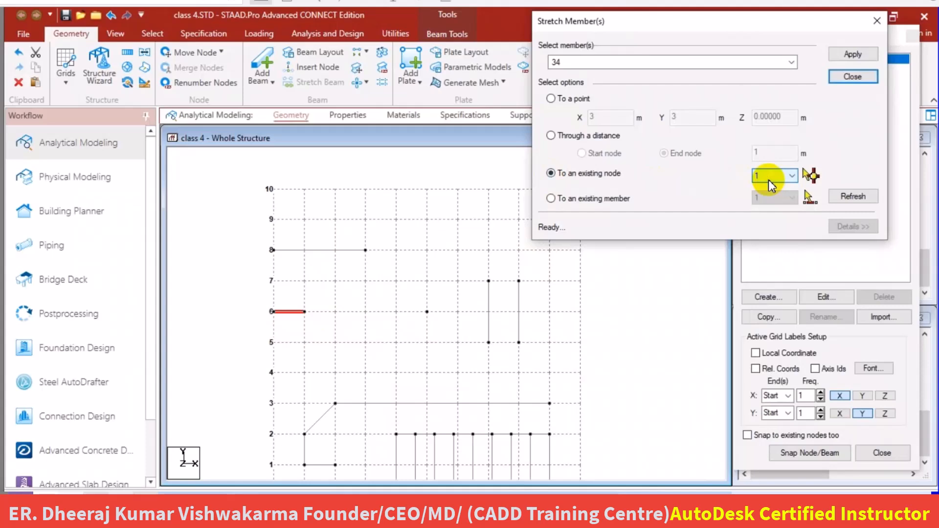
left_click(813, 174)
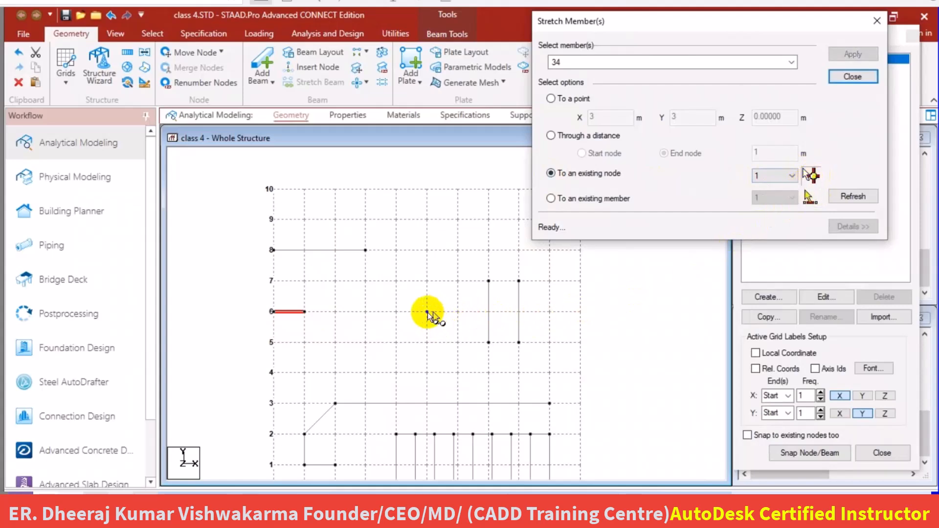
left_click(427, 313)
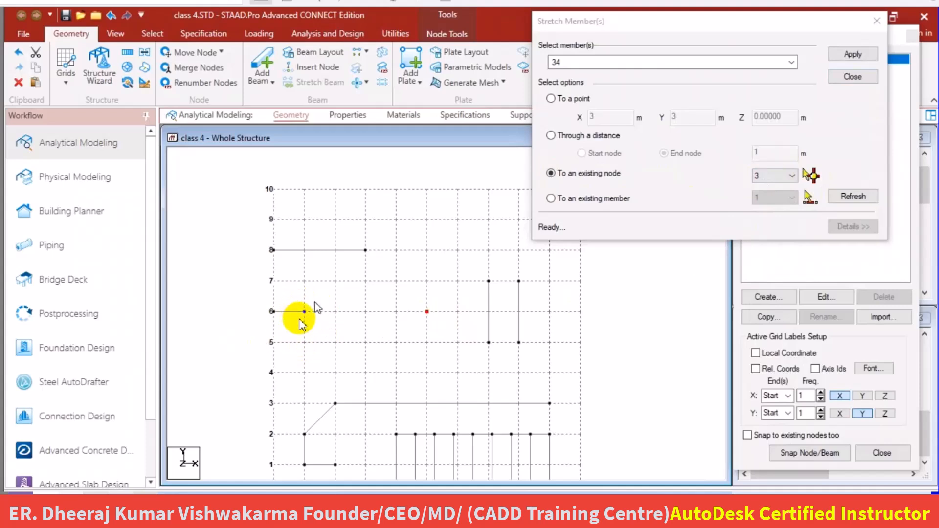
left_click(851, 55)
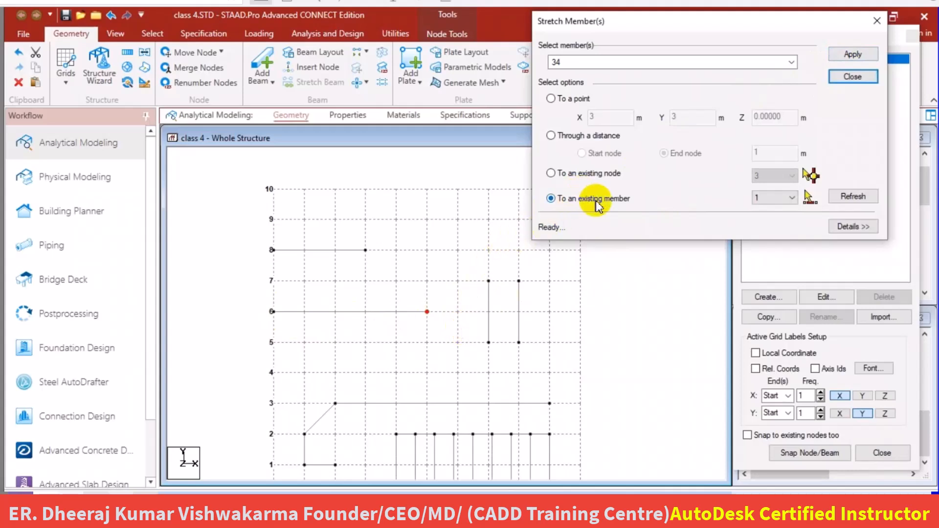
Stretch the same horizontal beam to the existing vertical member at X 8 and close the stretch dialog.
left_click(349, 312)
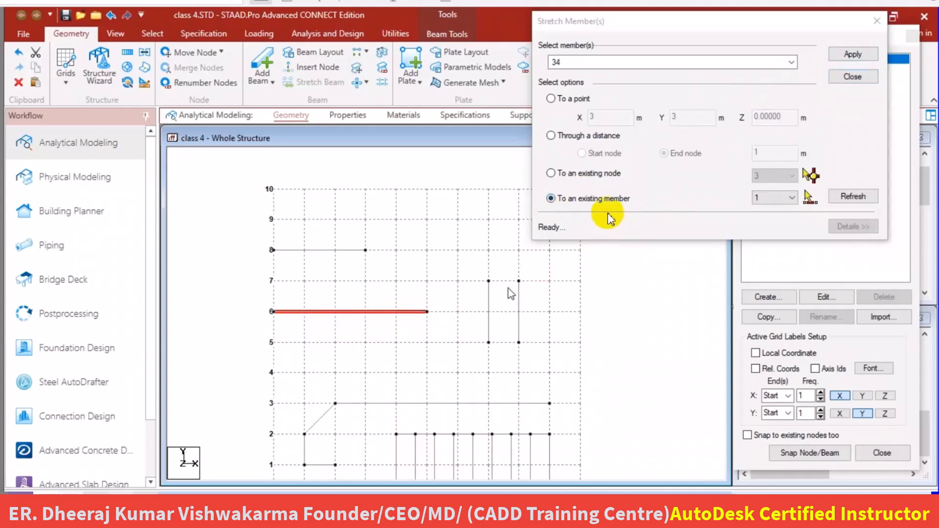
left_click(772, 198)
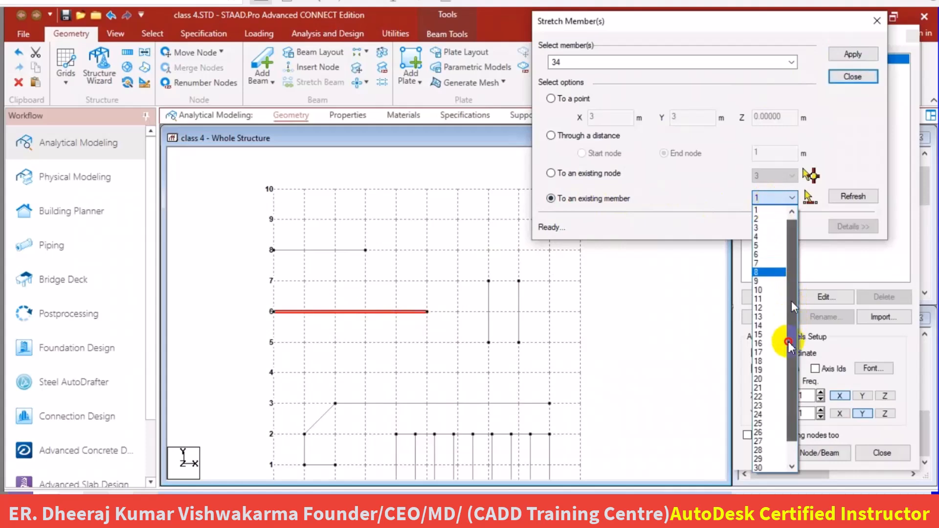
left_click(810, 198)
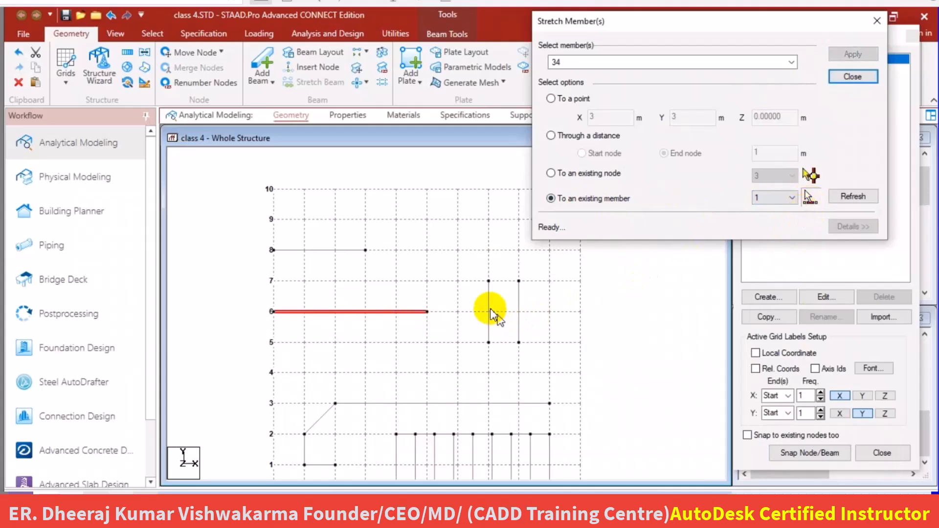
left_click(521, 318)
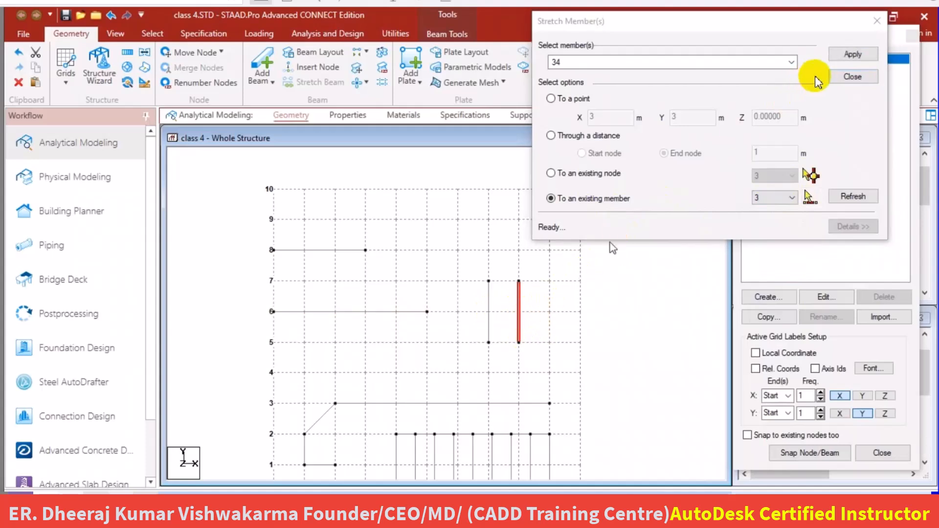
left_click(851, 54)
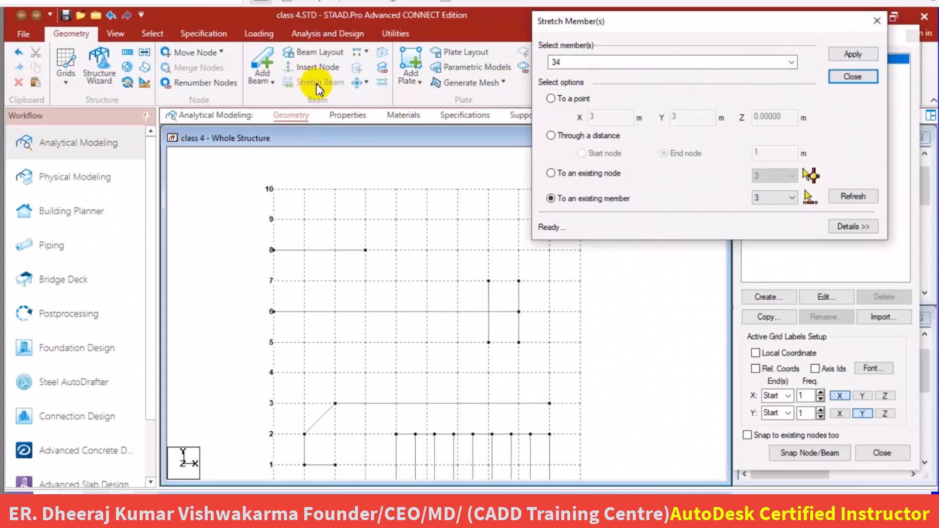
left_click(875, 22)
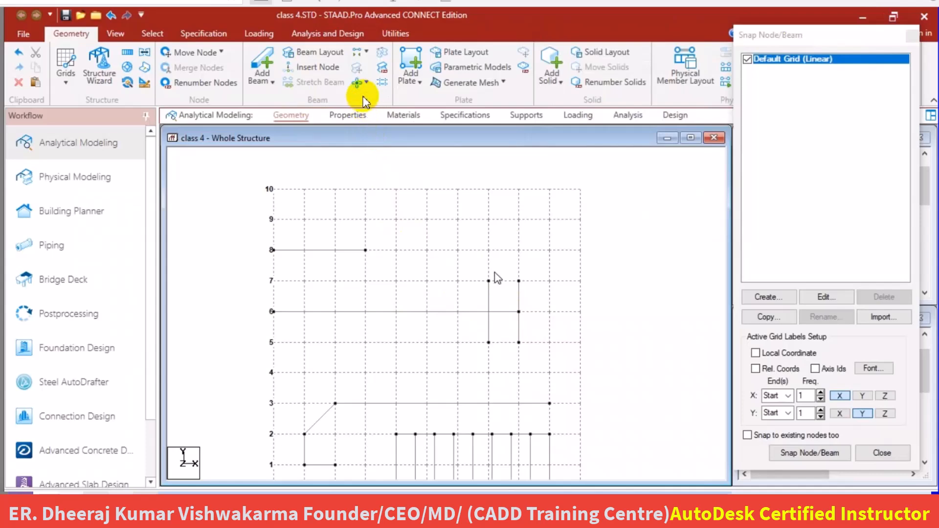
double_click(335, 250)
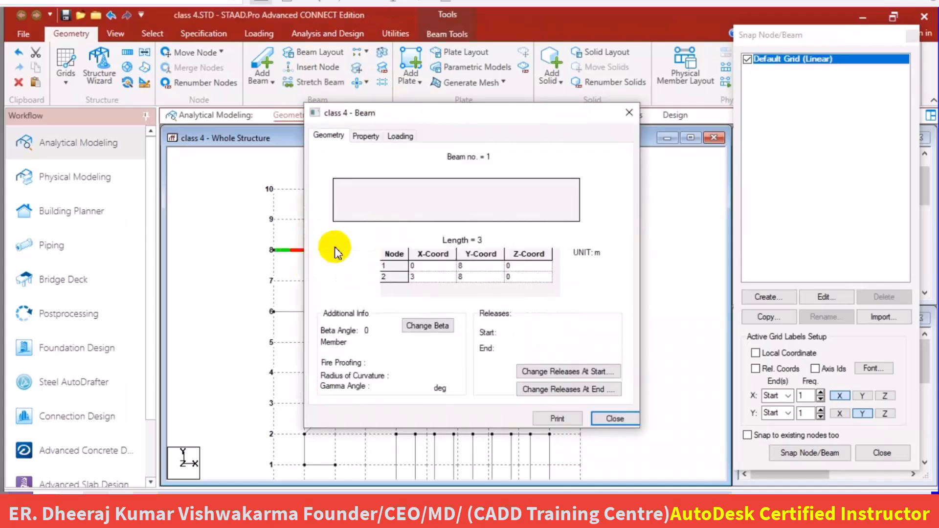
left_click(629, 116)
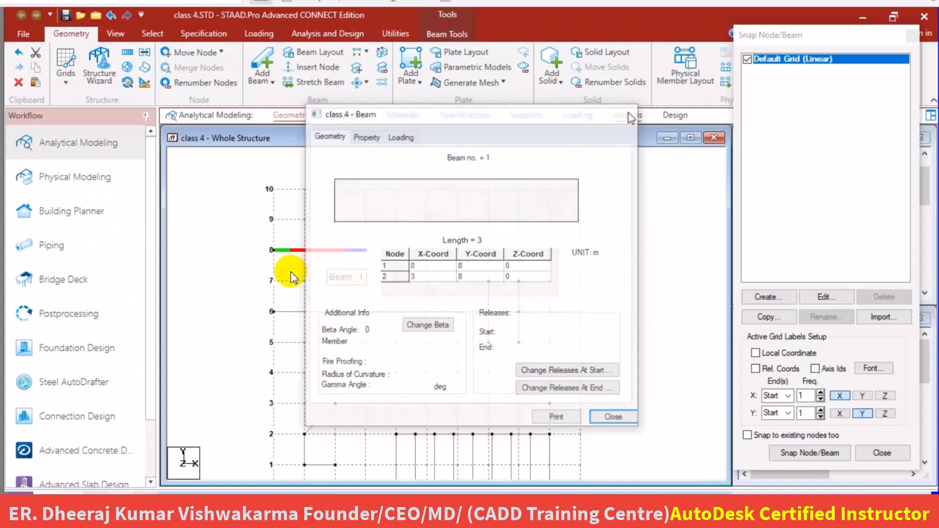
left_click(336, 81)
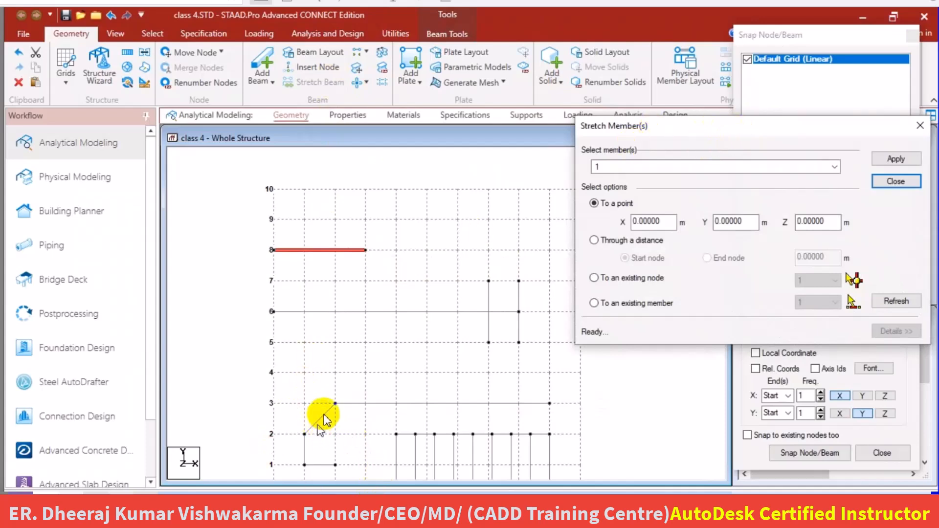
left_click(333, 405)
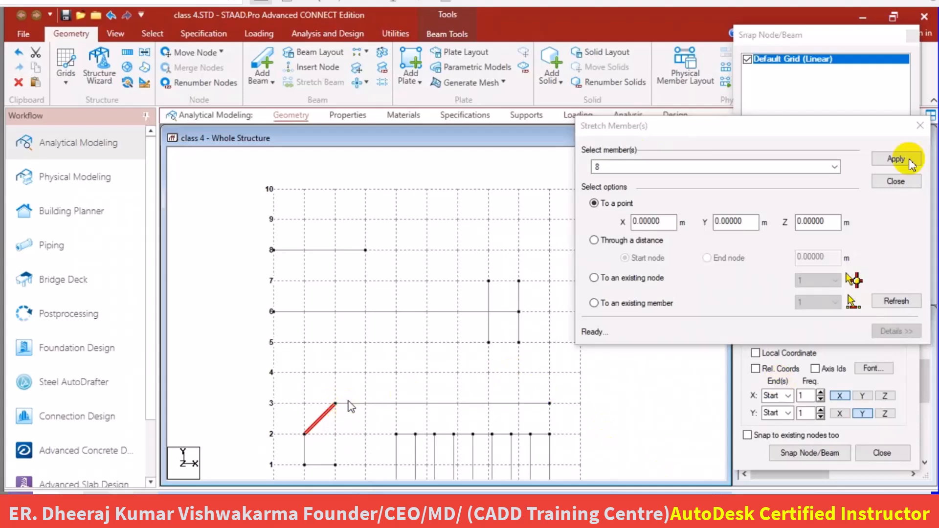
left_click(919, 128)
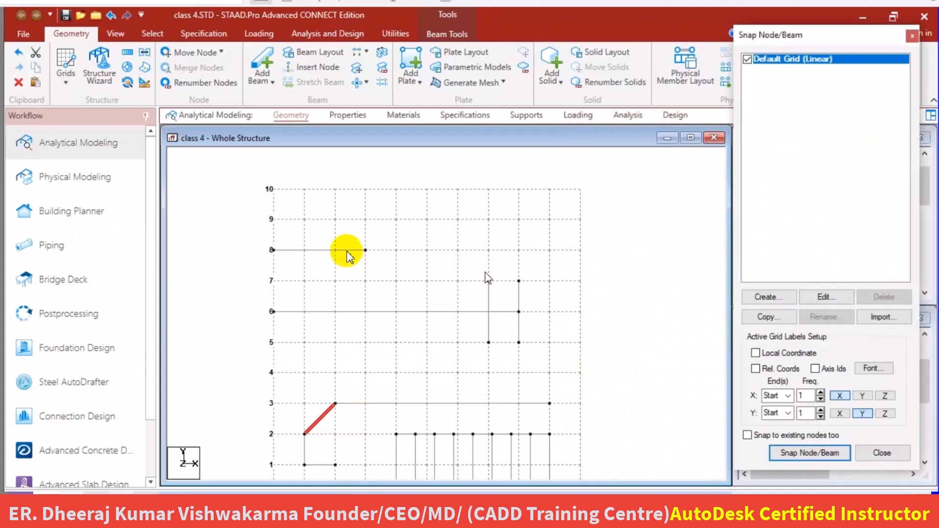
left_click(347, 251)
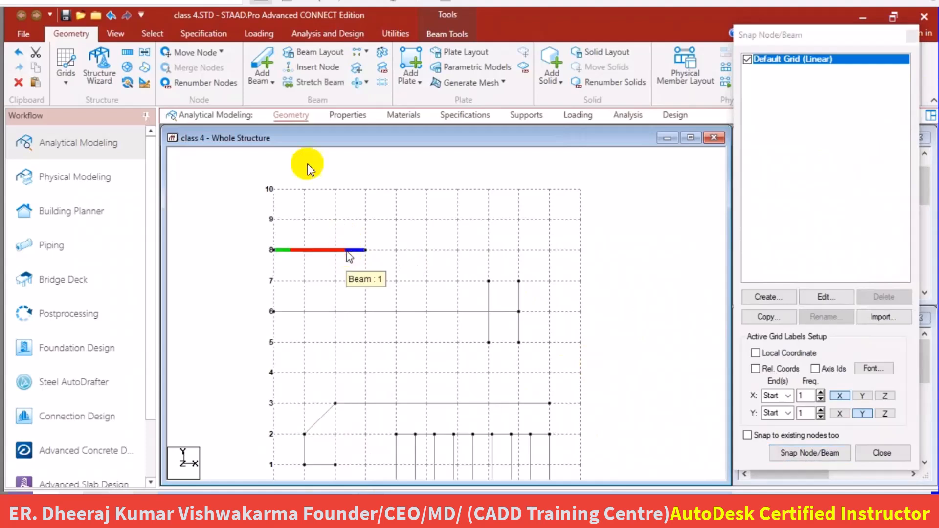
left_click(317, 81)
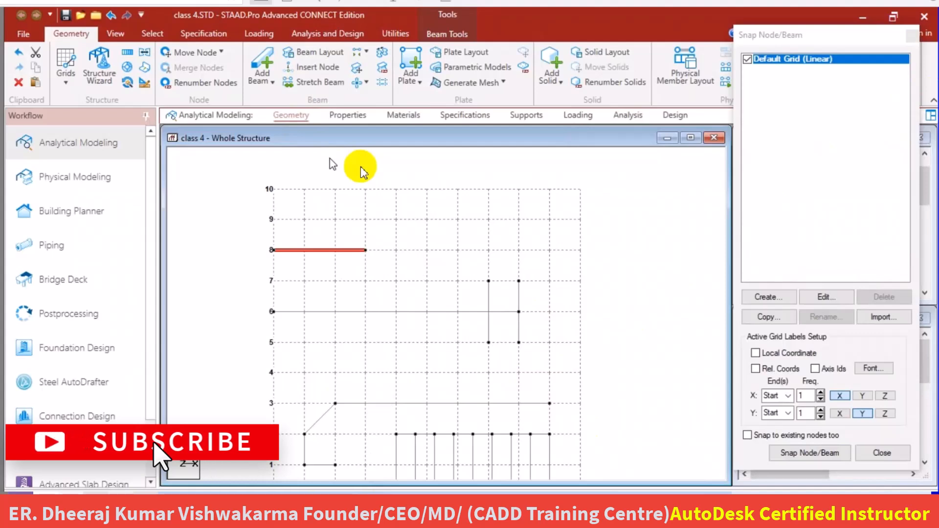
left_click(360, 167)
left_click(361, 166)
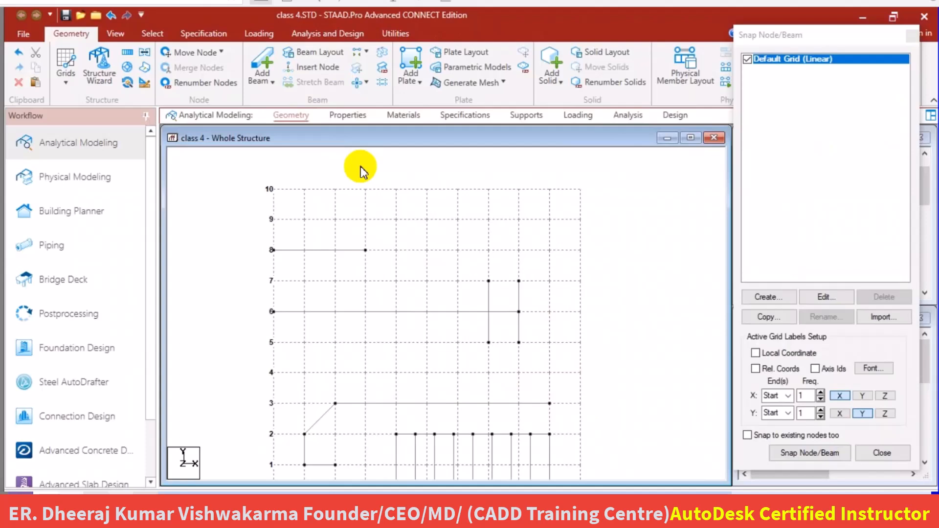
left_click(349, 251)
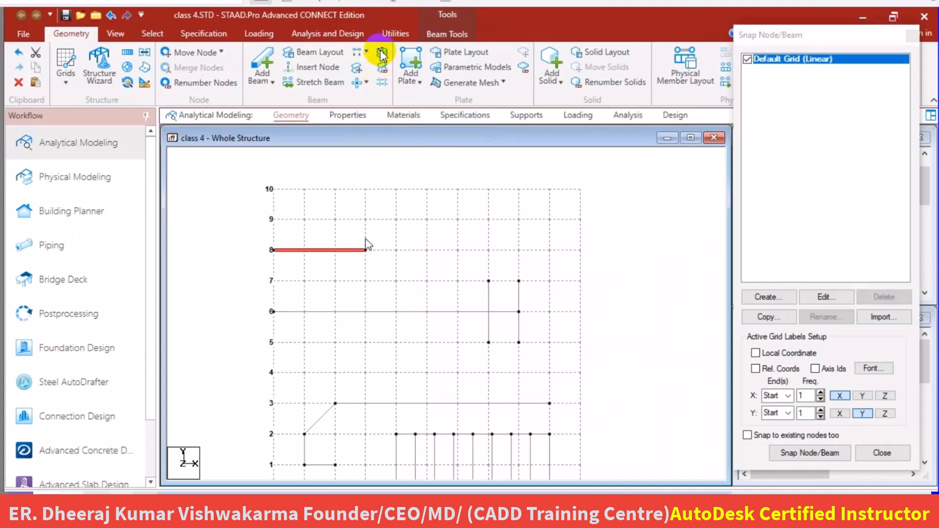
left_click(382, 52)
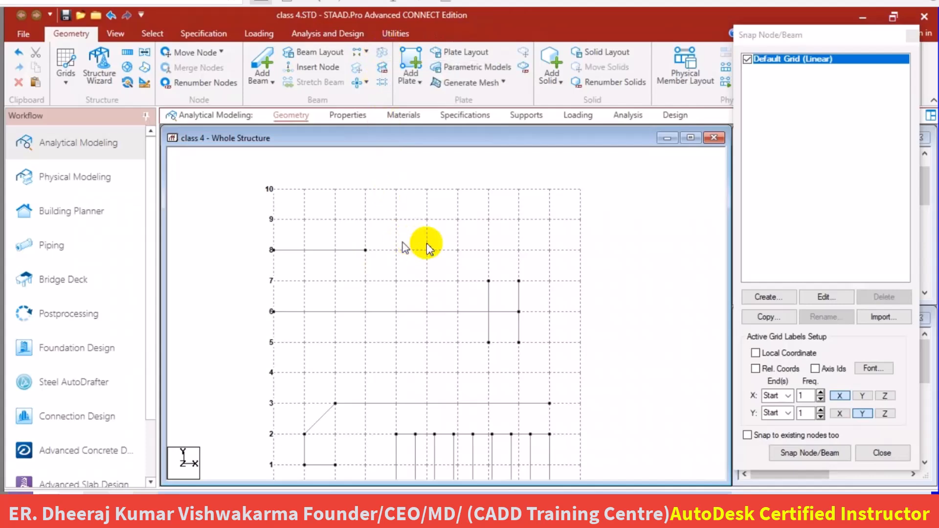
Examine the separate beam segments along Y 0 between X 4 and X 9 by selecting them together and singly.
scroll(430, 244, "down", 1)
scroll(430, 243, "down", 2)
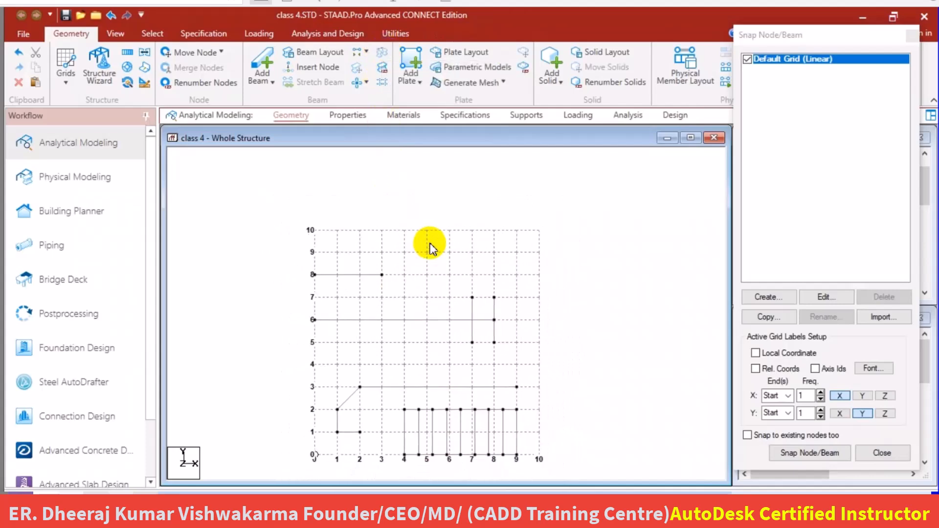
scroll(457, 429, "down", 2)
scroll(455, 432, "up", 4)
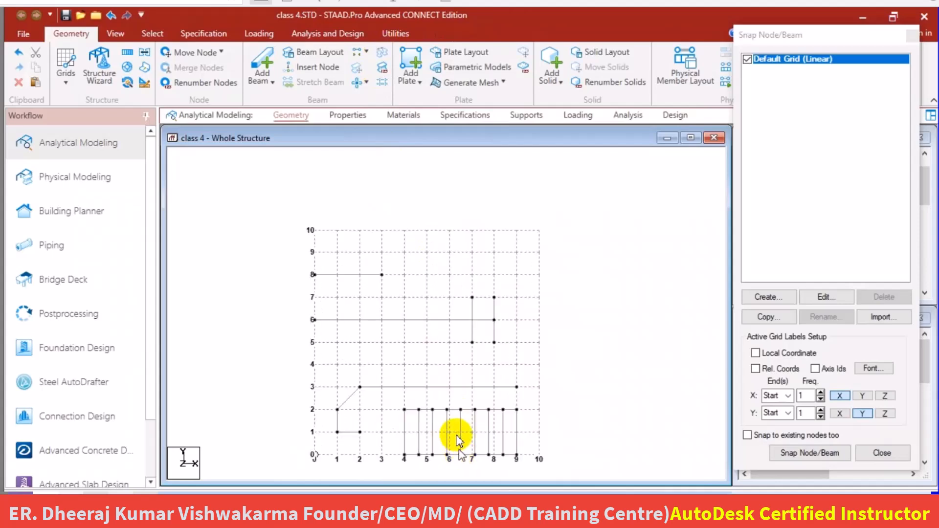
middle_click_drag(456, 415, 458, 218)
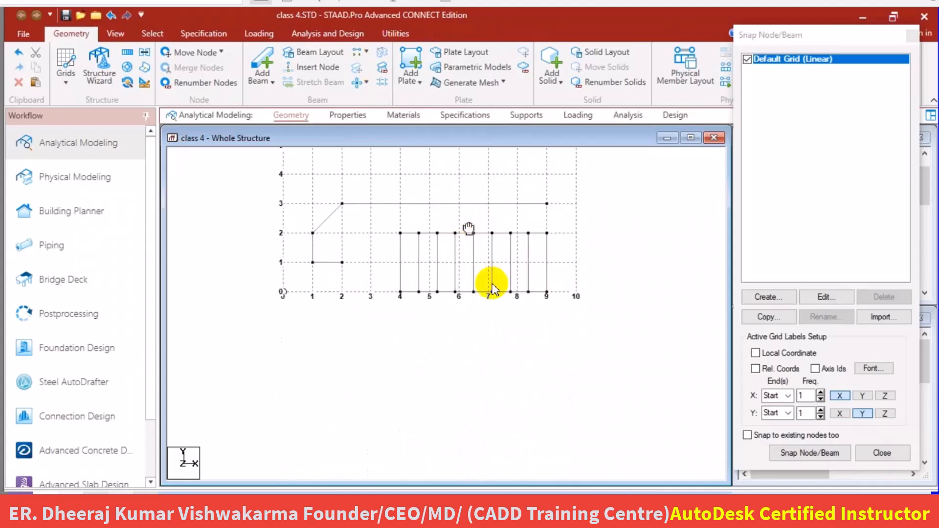
scroll(492, 284, "up", 1)
scroll(493, 286, "up", 2)
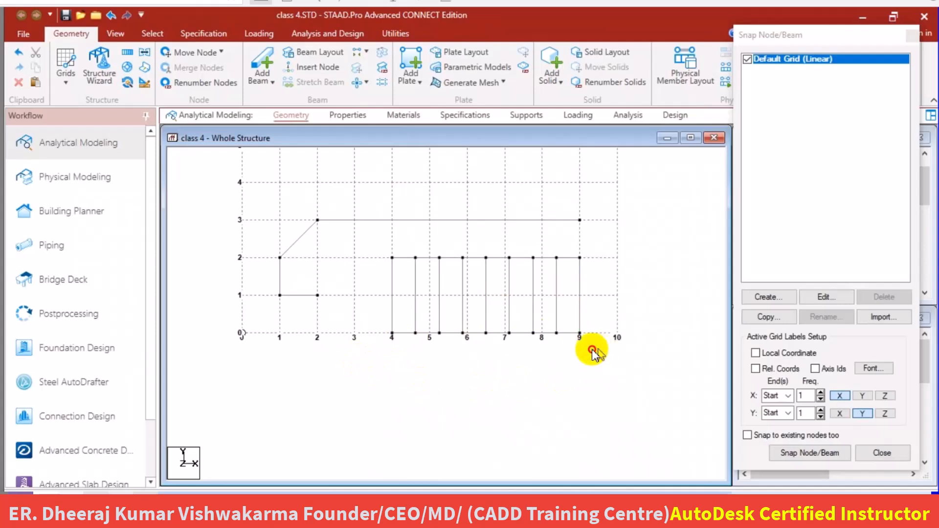
left_click_drag(598, 348, 340, 328)
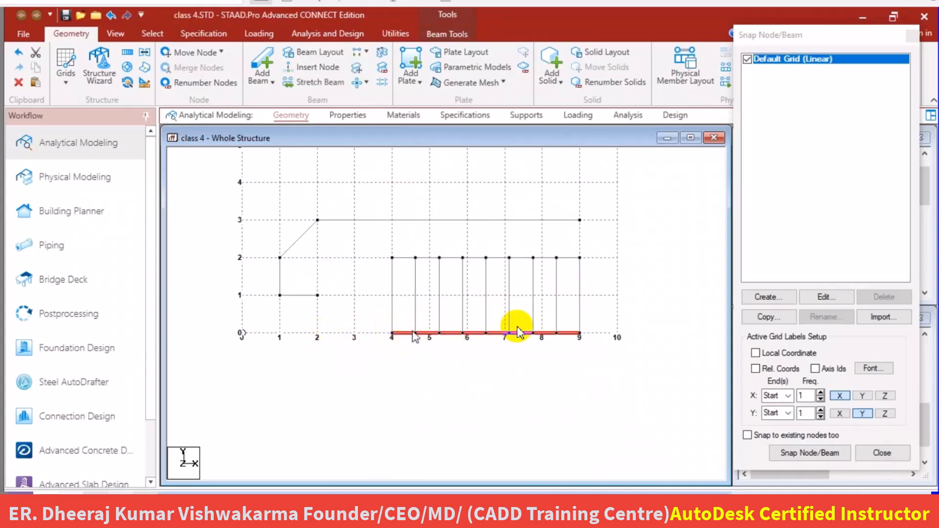
left_click(410, 342)
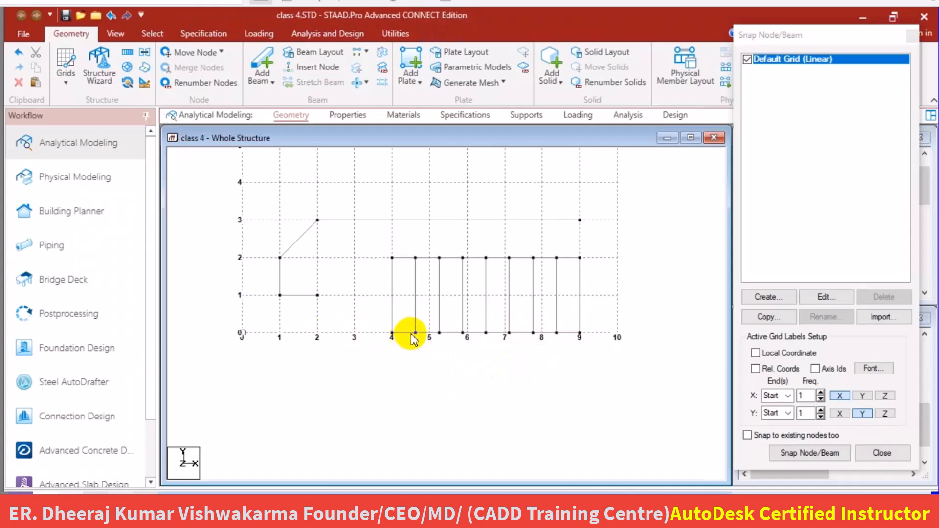
left_click(409, 333)
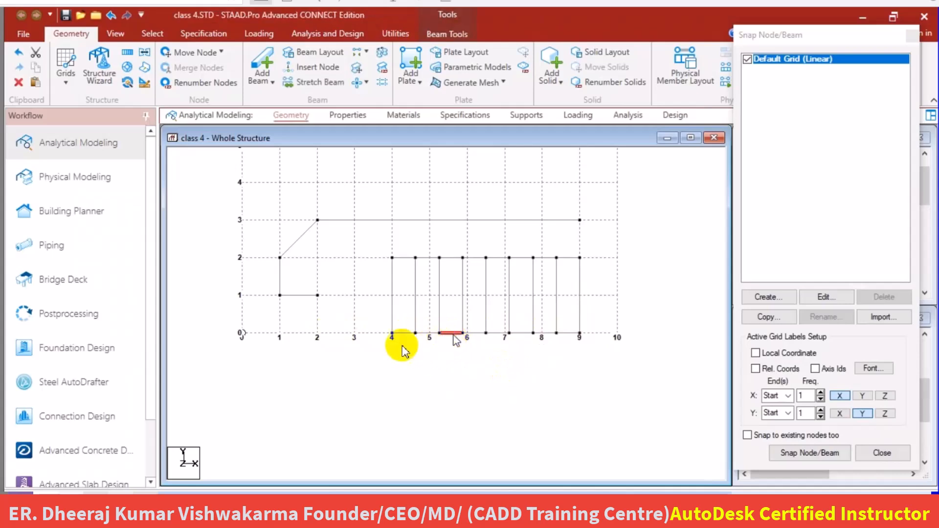
Merge all horizontal beam segments along Y 0 from X 4 to X 9 into one beam, retaining beam number 9.
left_click_drag(343, 364, 485, 347)
left_click_drag(589, 297, 614, 292)
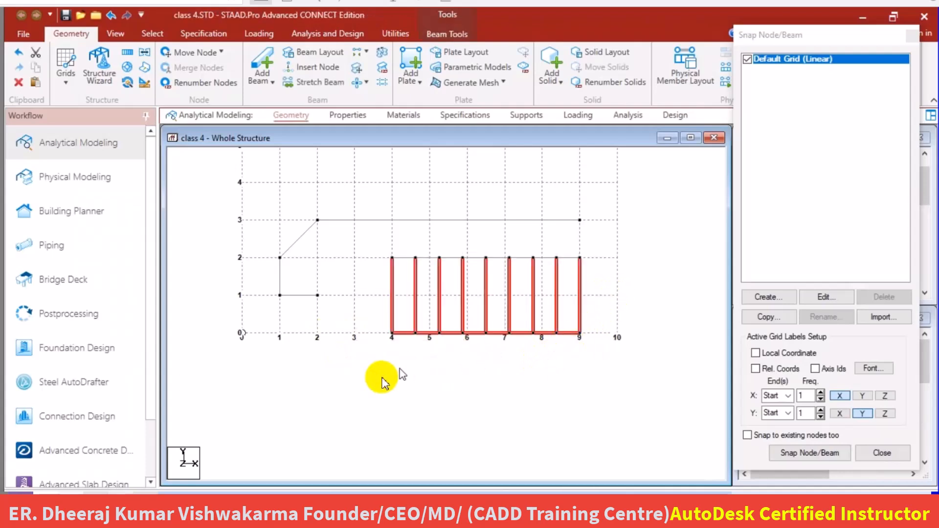
left_click_drag(382, 373, 597, 309)
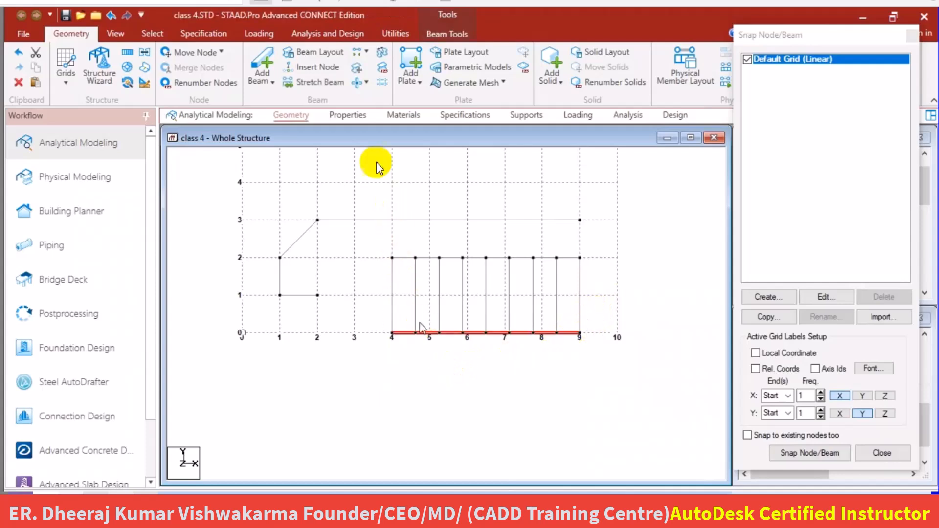
left_click(382, 53)
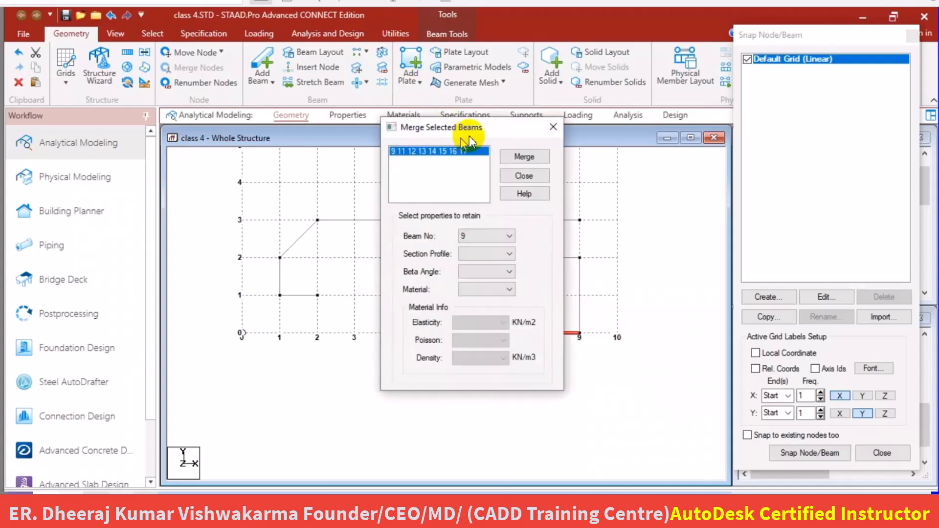
left_click_drag(477, 126, 614, 96)
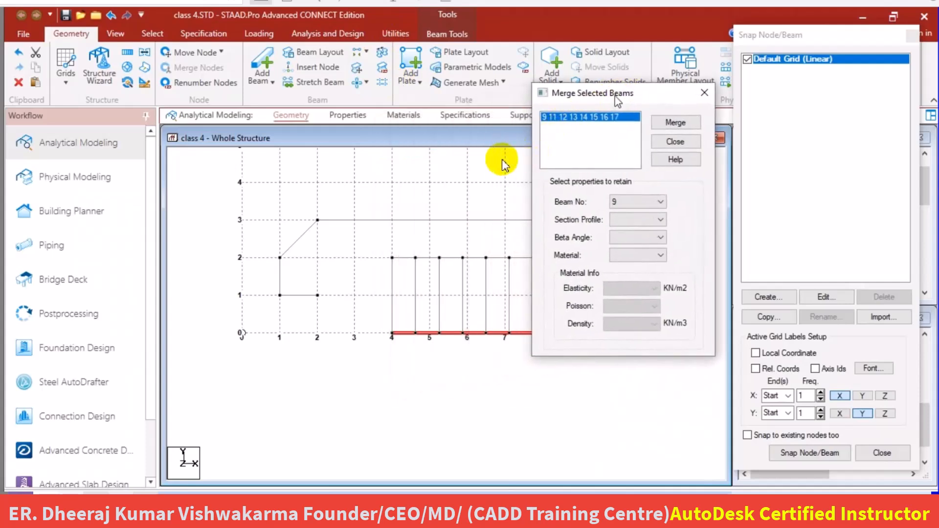
left_click(677, 124)
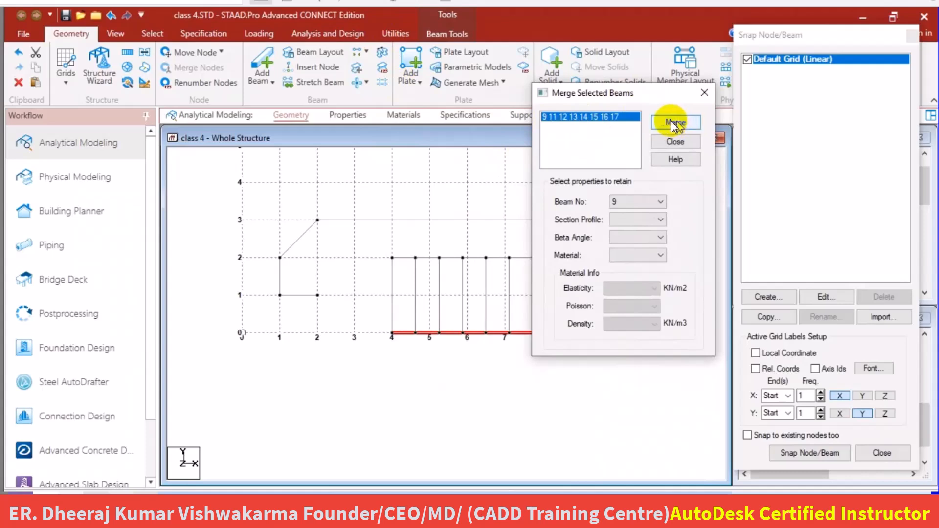
left_click(637, 201)
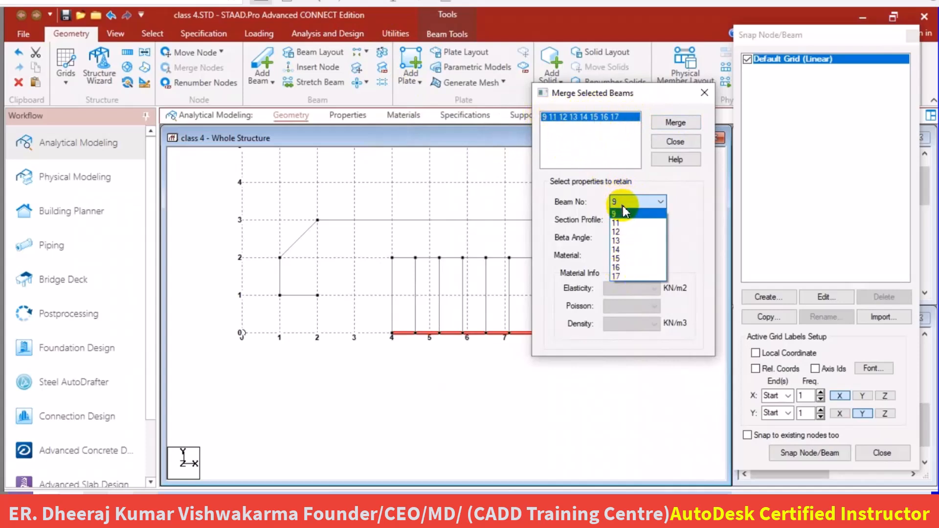
left_click(623, 210)
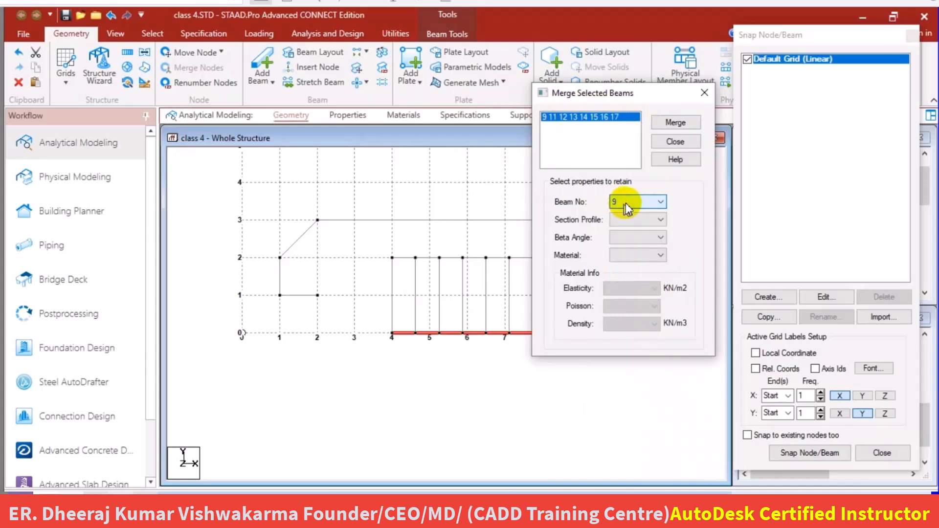
left_click(676, 124)
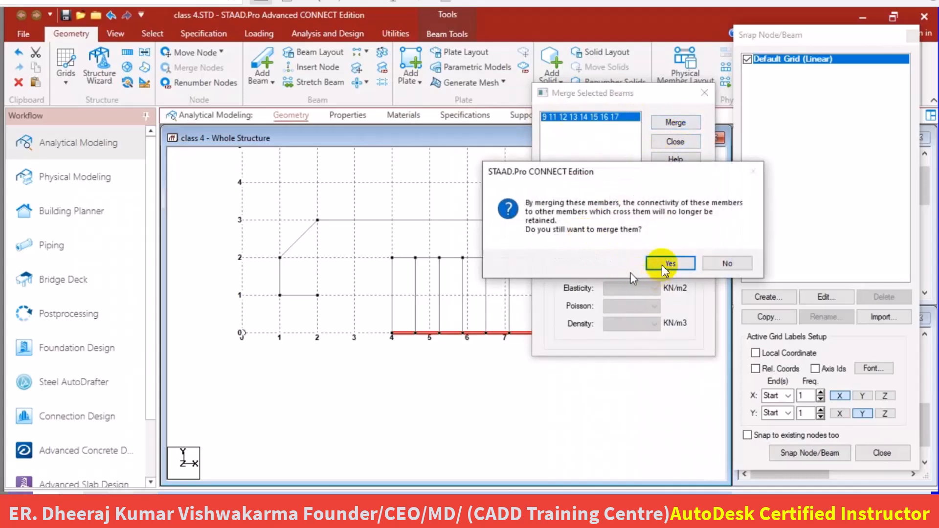
left_click(667, 262)
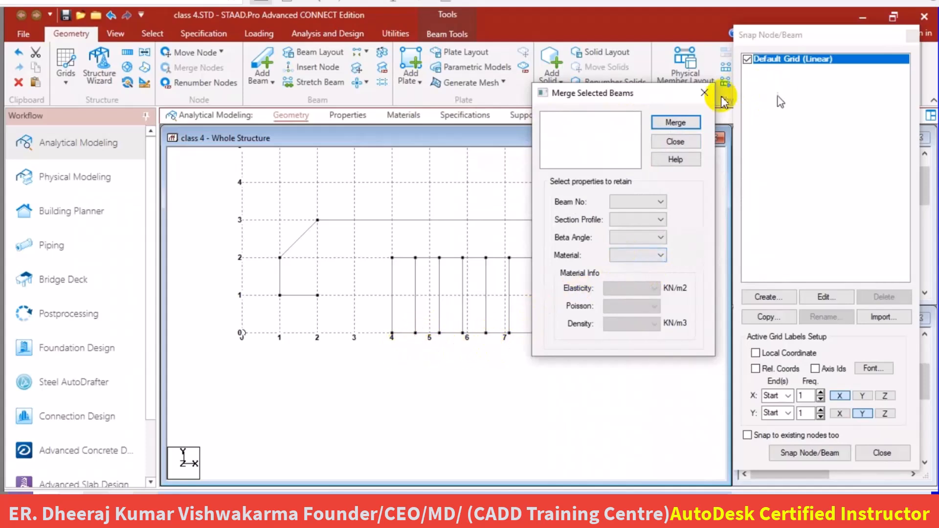
left_click(703, 93)
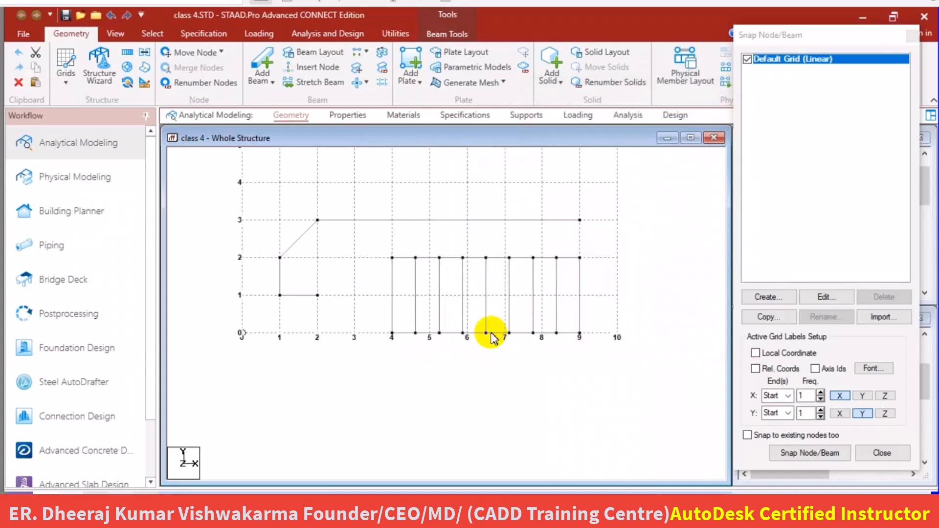
Select the merged beam along Y 0 to check its extent and orientation, and clear the selection.
left_click(499, 332)
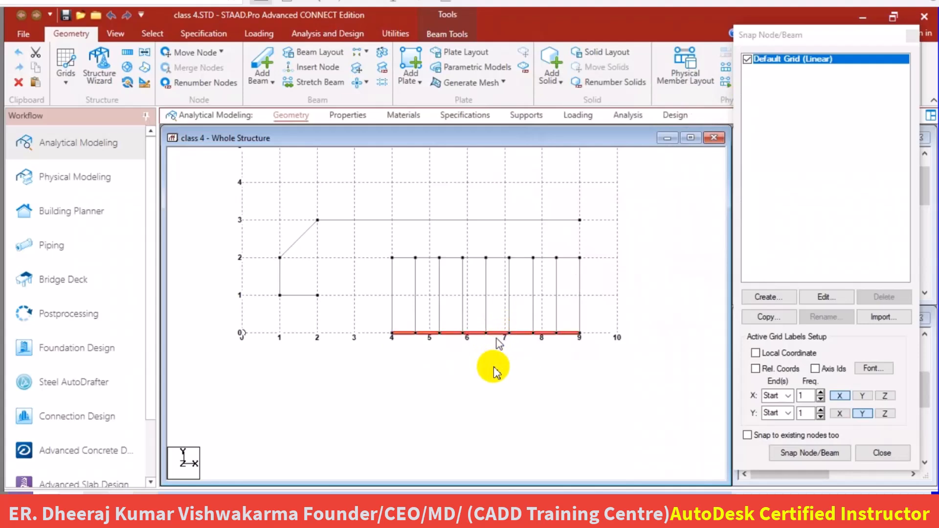
key("Delete")
scroll(571, 354, "up", 2)
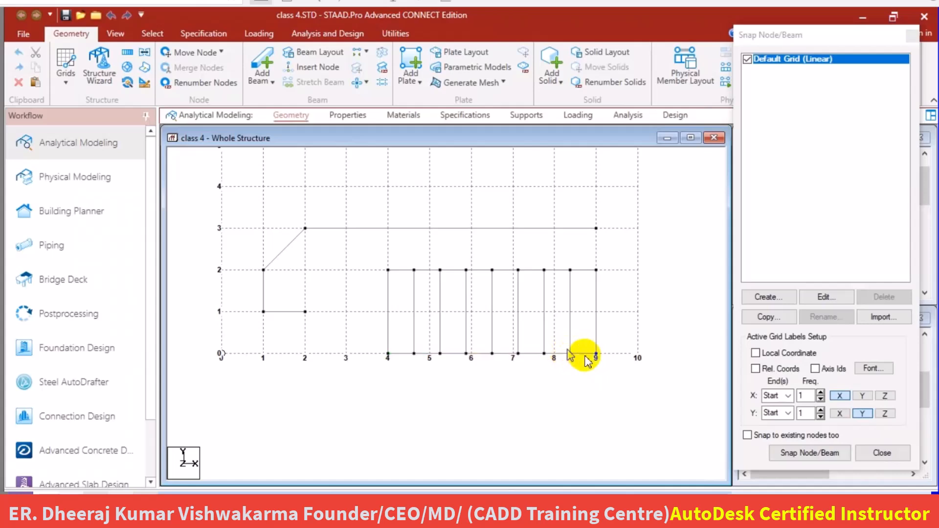
scroll(590, 381, "up", 2)
scroll(595, 380, "up", 2)
middle_click_drag(596, 382, 409, 216)
scroll(421, 218, "up", 2)
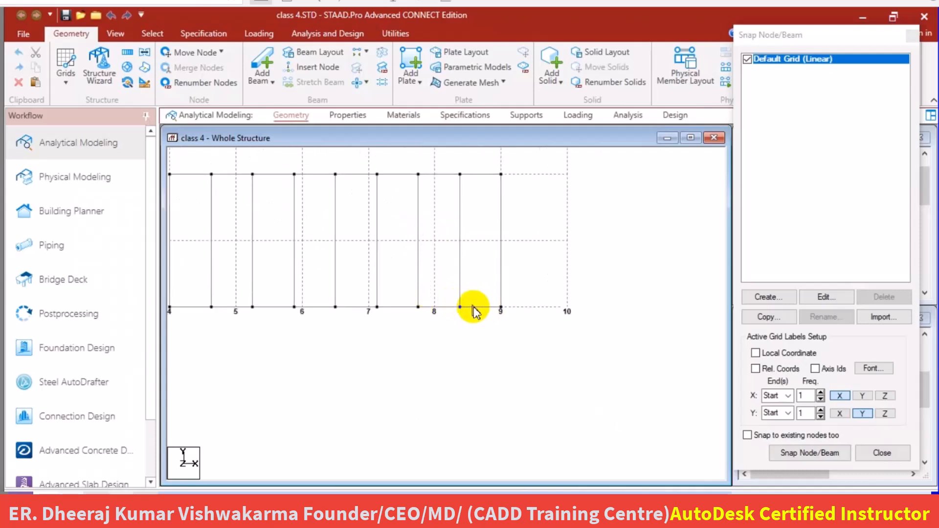
left_click(474, 307)
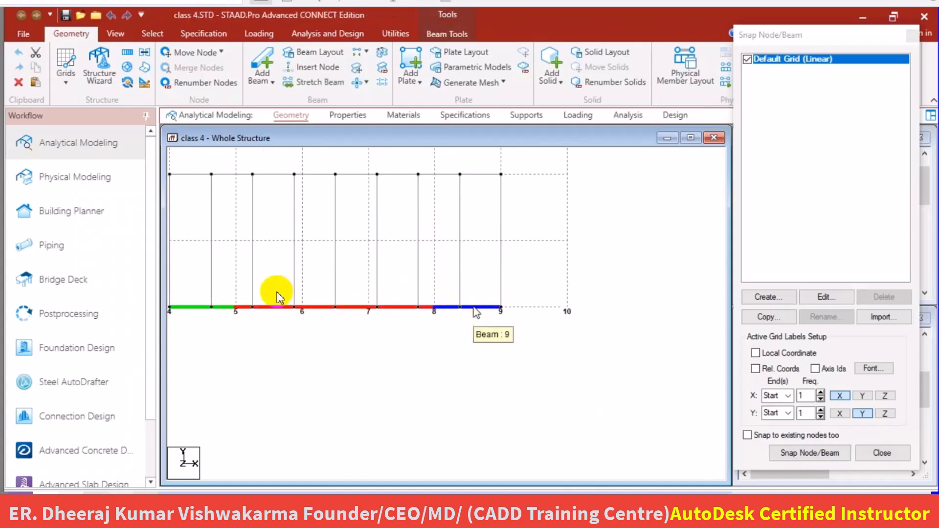
left_click(460, 341)
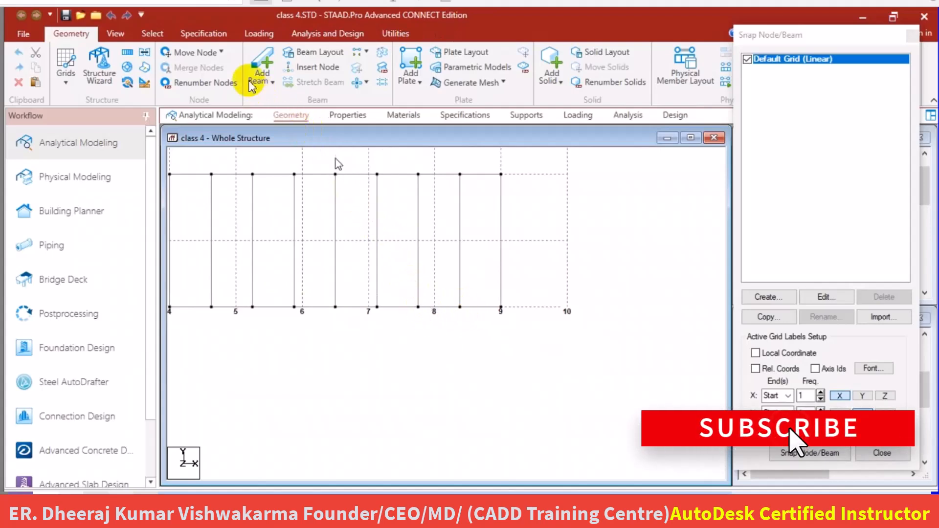
Break the merged beam at its node between X 8 and X 9, and clear the node selection.
left_click(152, 33)
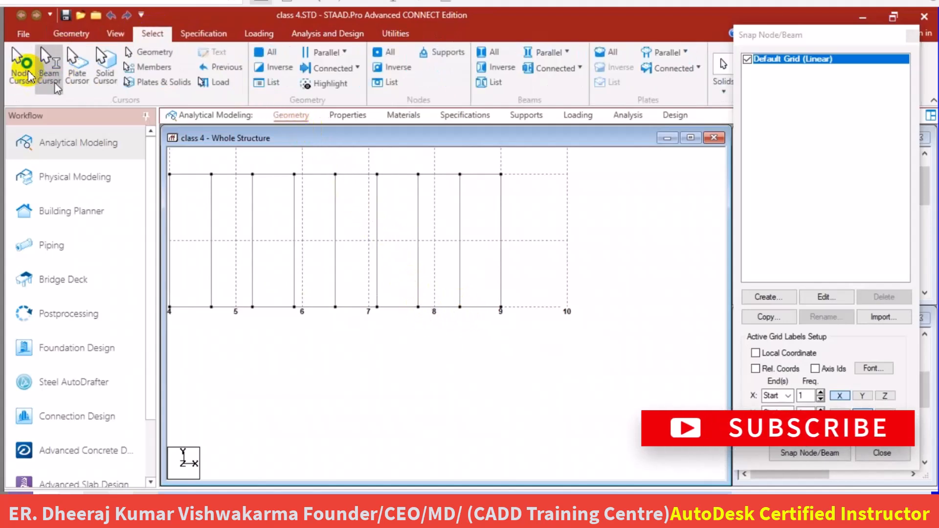
left_click(460, 307)
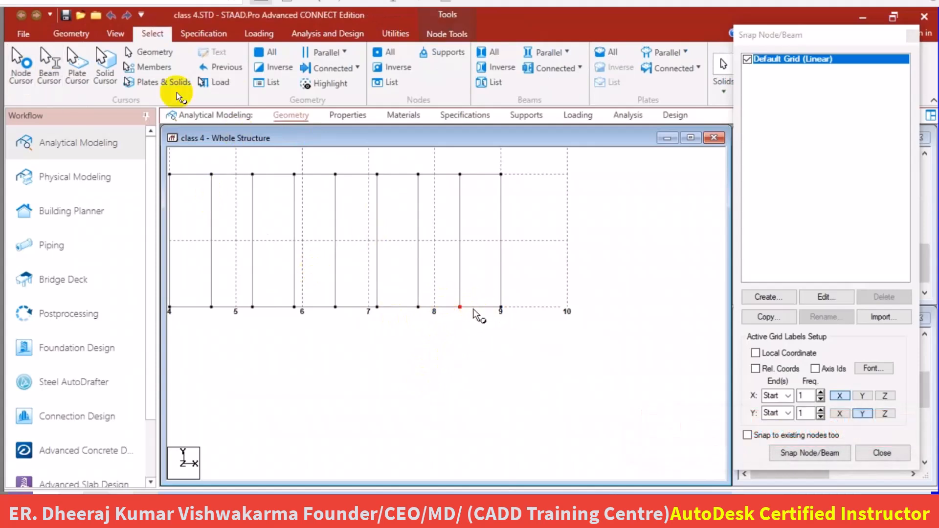
left_click(78, 34)
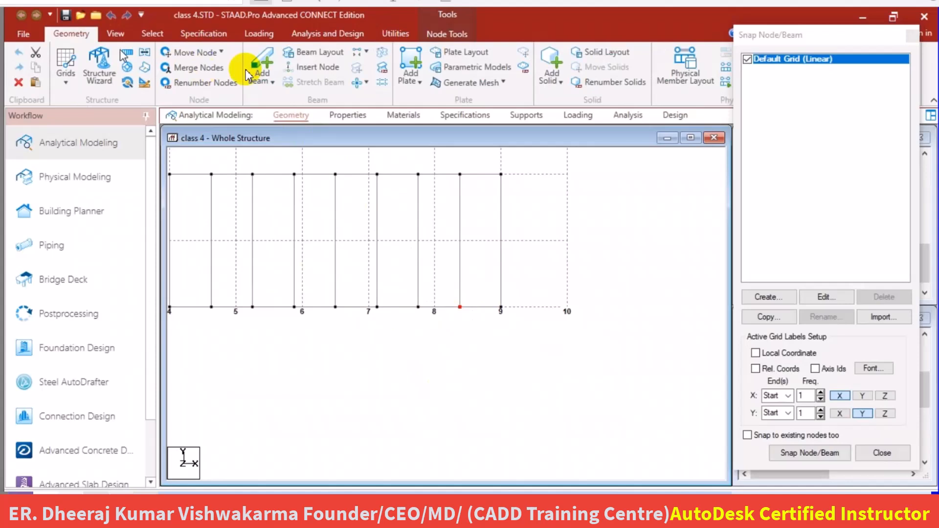
left_click(383, 83)
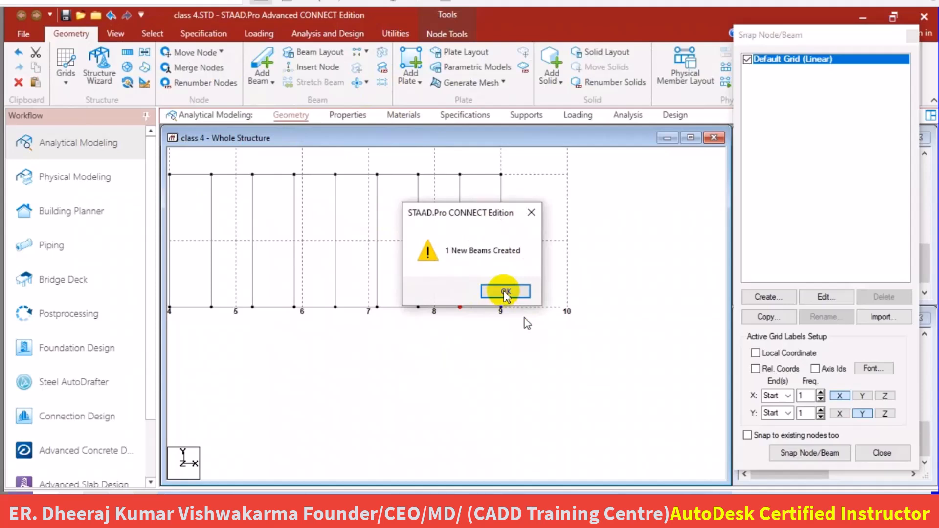
left_click(505, 293)
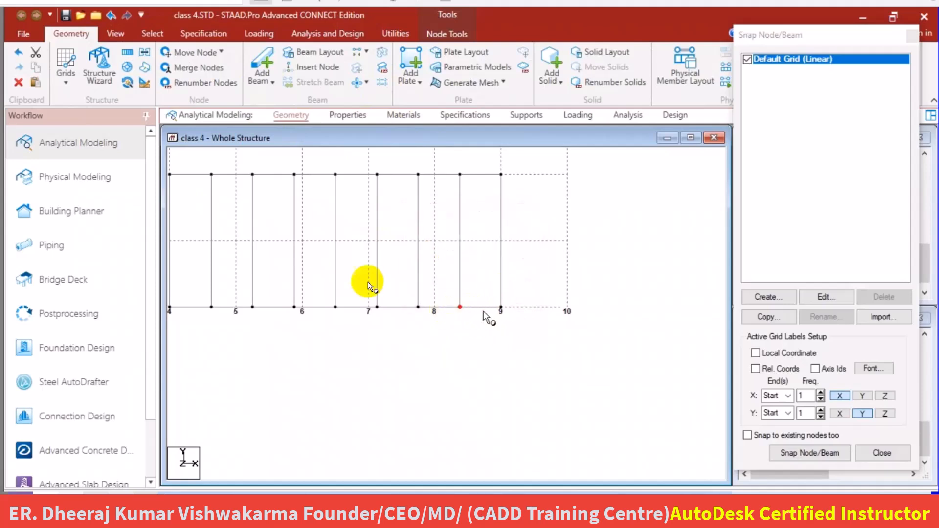
left_click(431, 344)
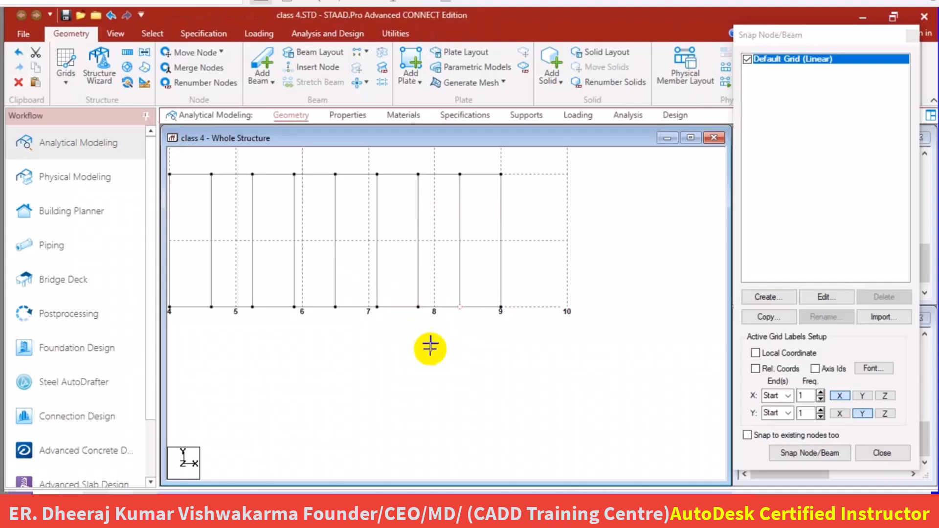
Select each part of the broken beam along Y 0 in turn to check where it is divided.
left_click(479, 308)
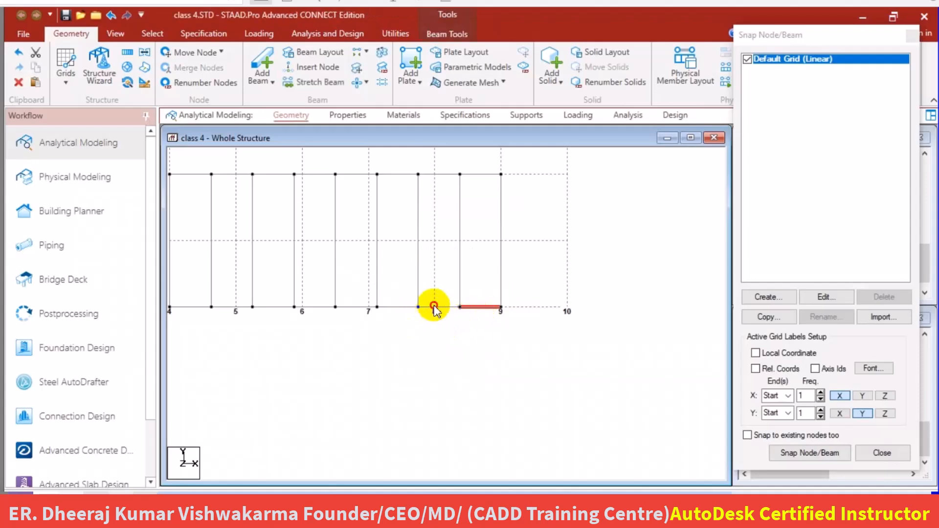
left_click(434, 306)
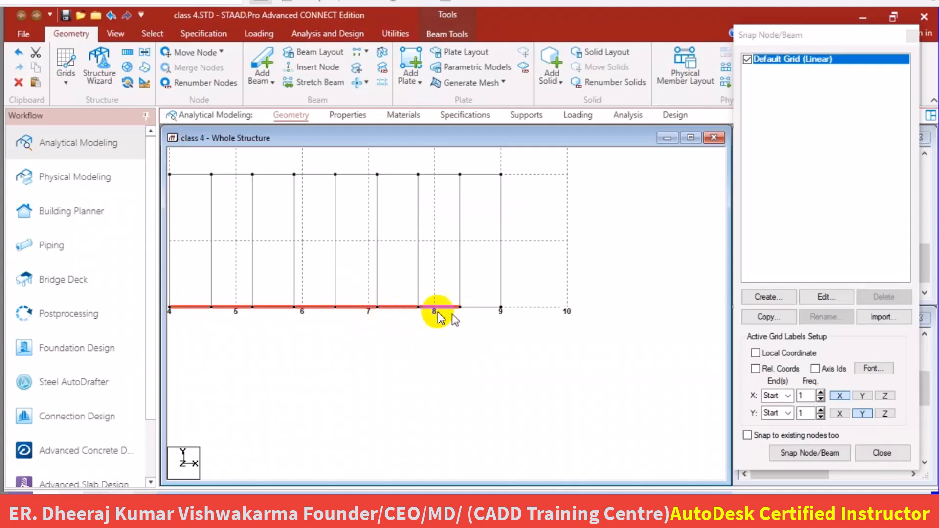
left_click(416, 332)
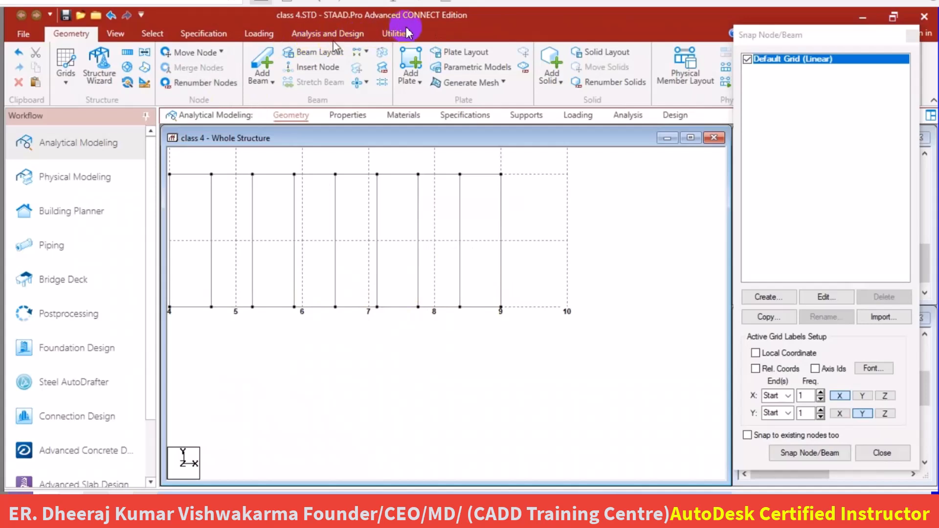
Break the longer beam along Y 0 at the node just before X 8, and select the new segment crossing X 8.
left_click(391, 33)
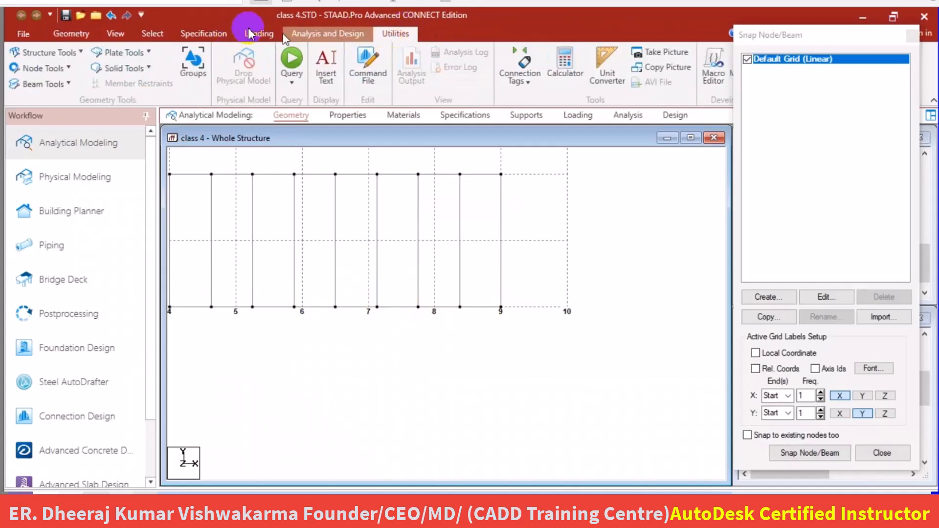
left_click(150, 33)
left_click(21, 62)
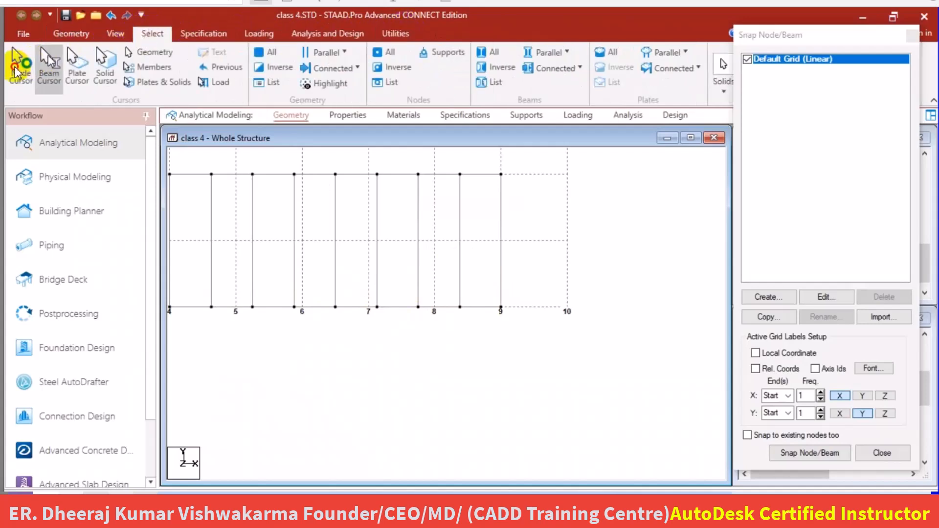
left_click(391, 289)
left_click(419, 308)
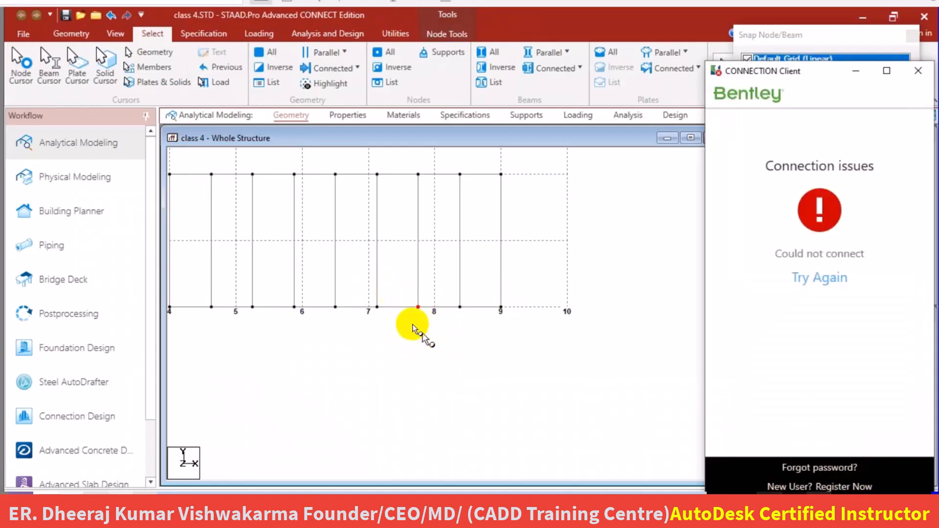
left_click(78, 34)
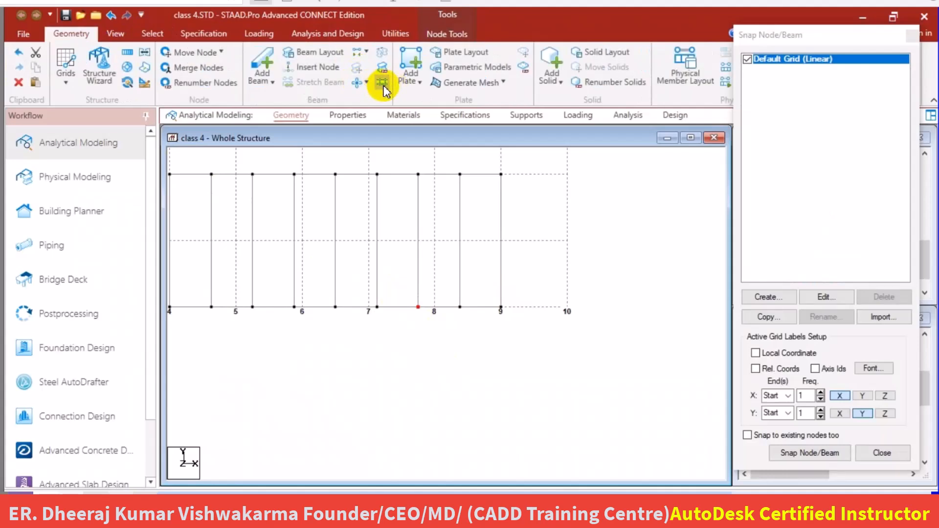
left_click(384, 88)
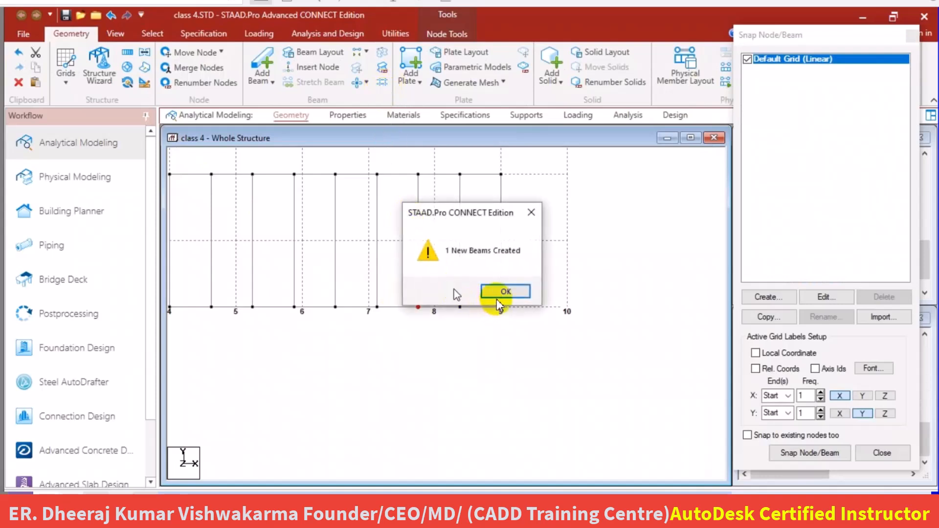
left_click(504, 292)
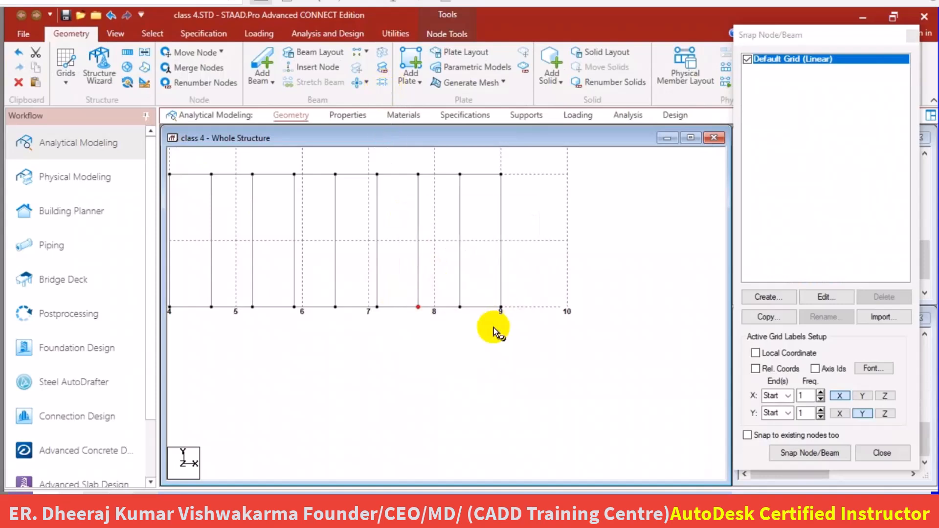
left_click(474, 360)
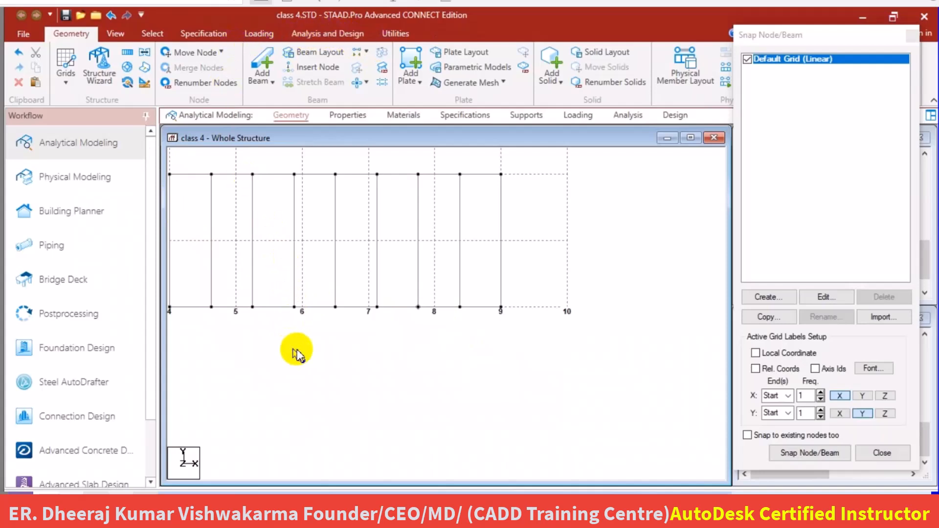
left_click(435, 307)
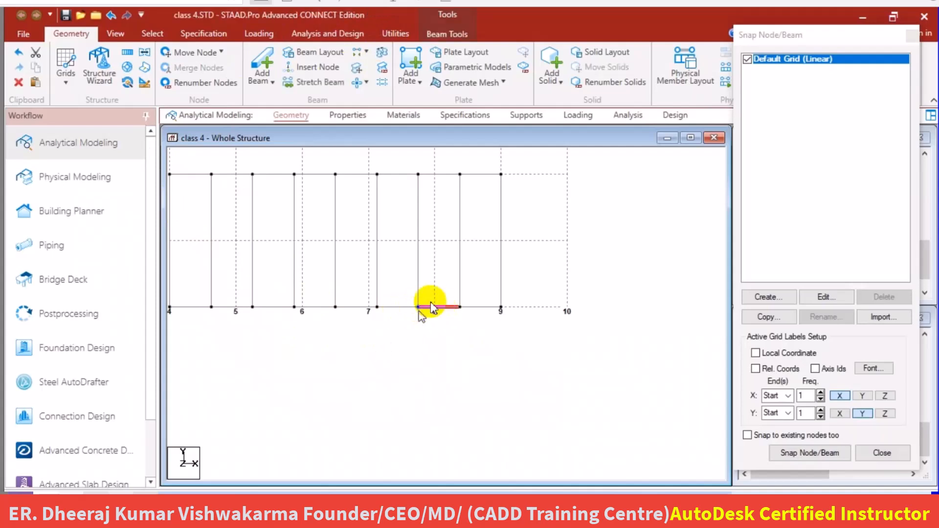
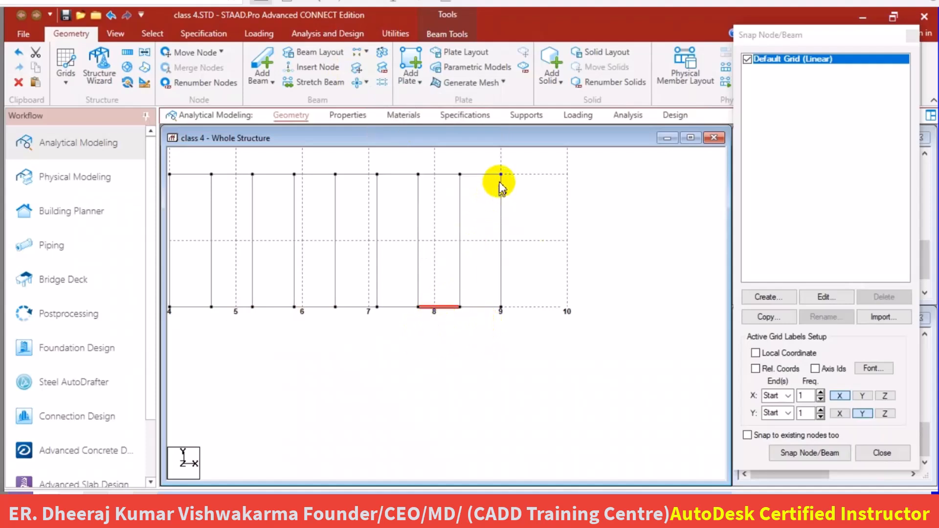
middle_click_drag(466, 240, 410, 308)
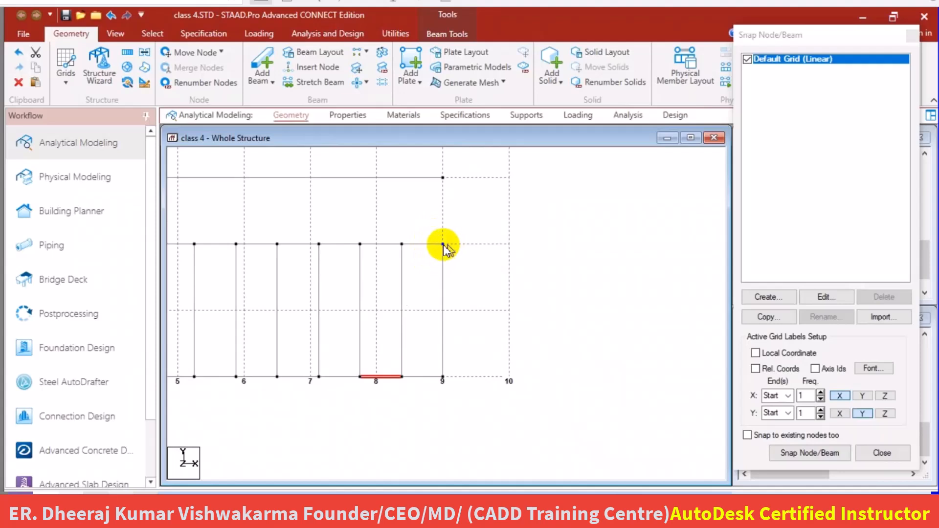
left_click(442, 245)
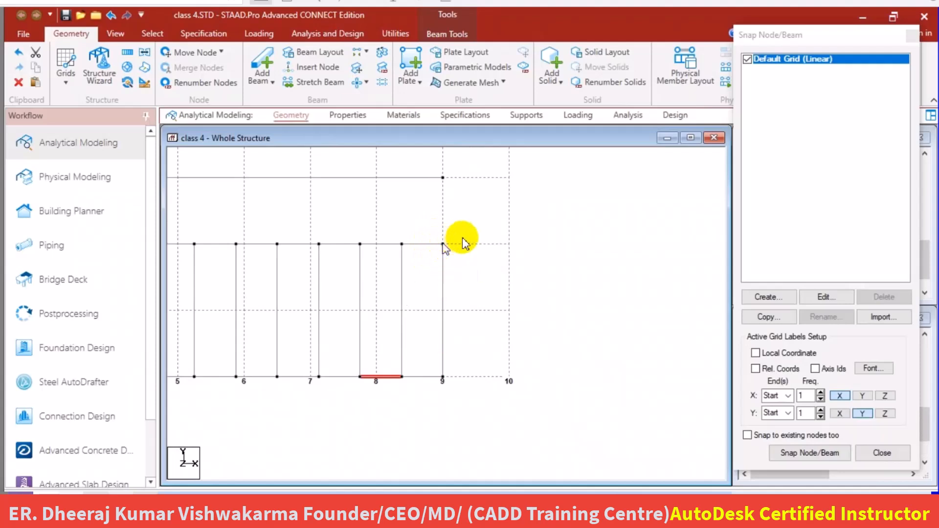
left_click(452, 246)
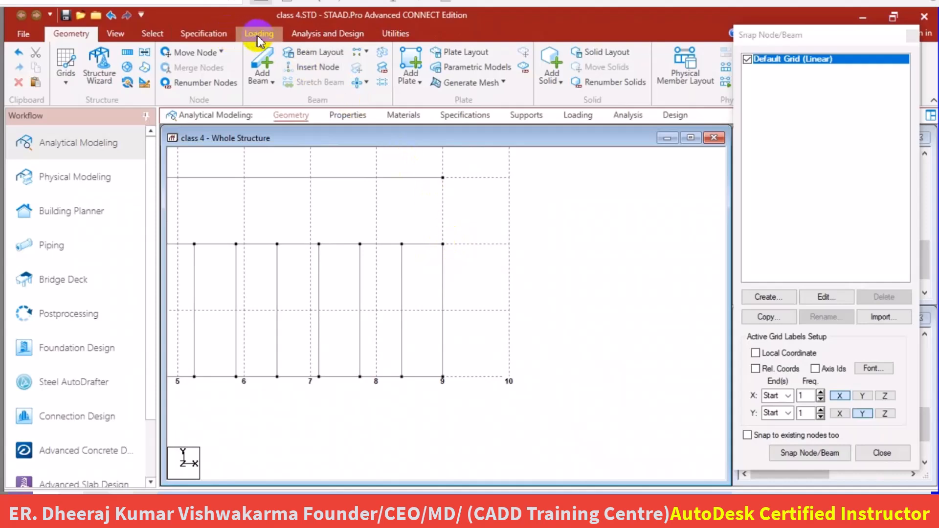
left_click(205, 55)
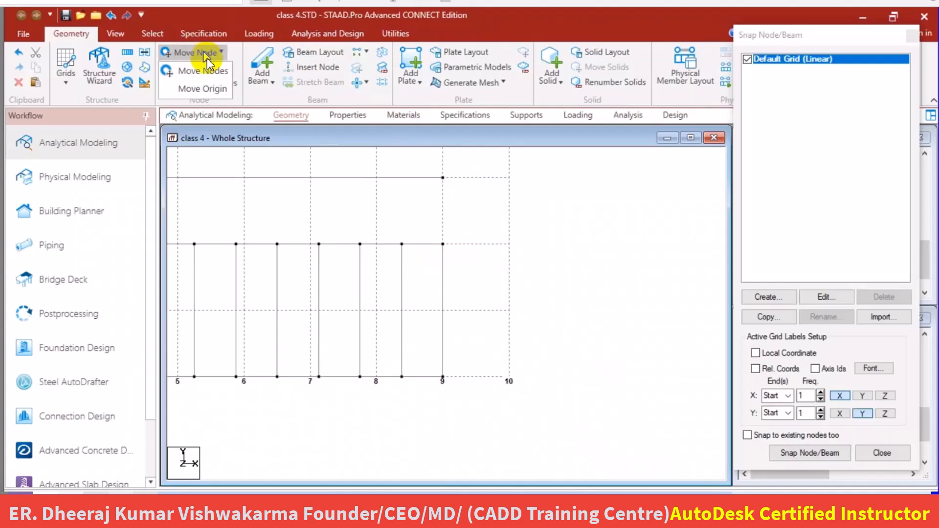
left_click(205, 79)
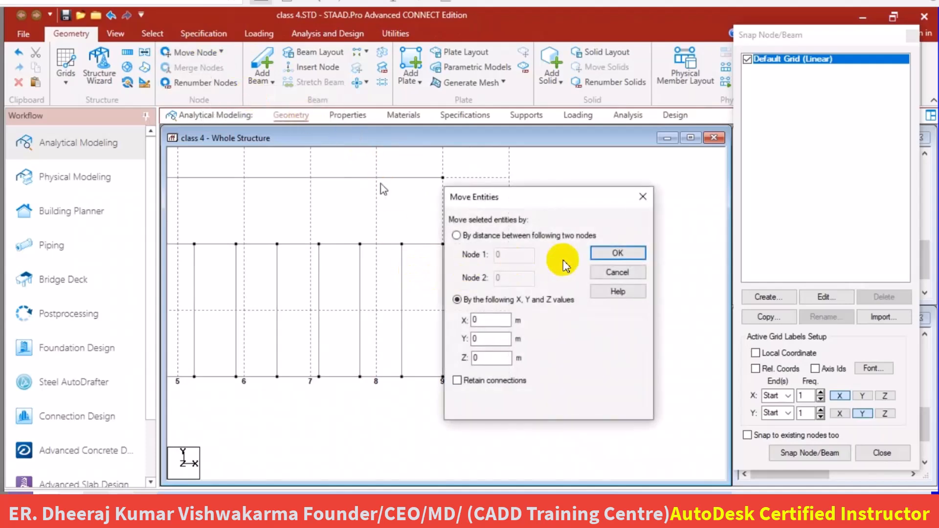
left_click_drag(606, 192, 661, 183)
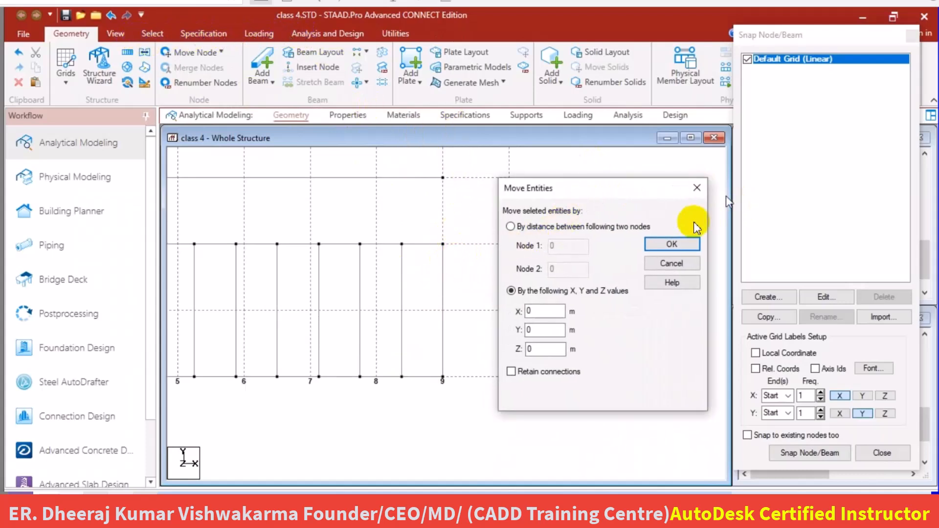
left_click(696, 189)
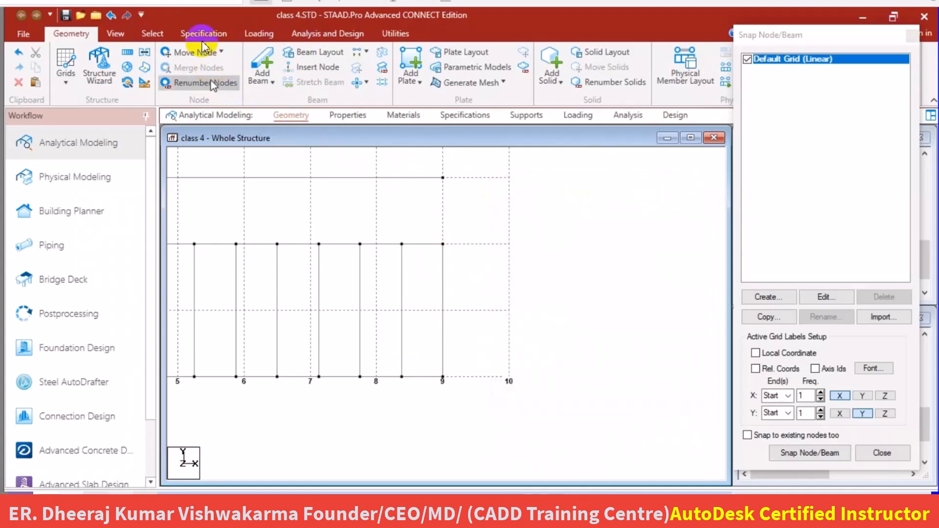
Move the corner node at X 9, Y 2 by 0.5 m in X and 0.5 m in Y, and clear the node selection.
left_click(152, 33)
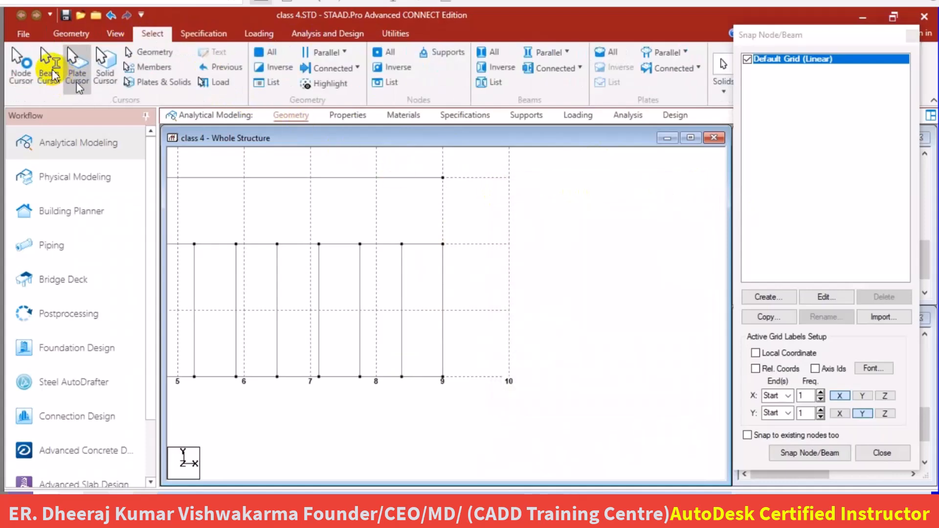
left_click(21, 64)
left_click(456, 239)
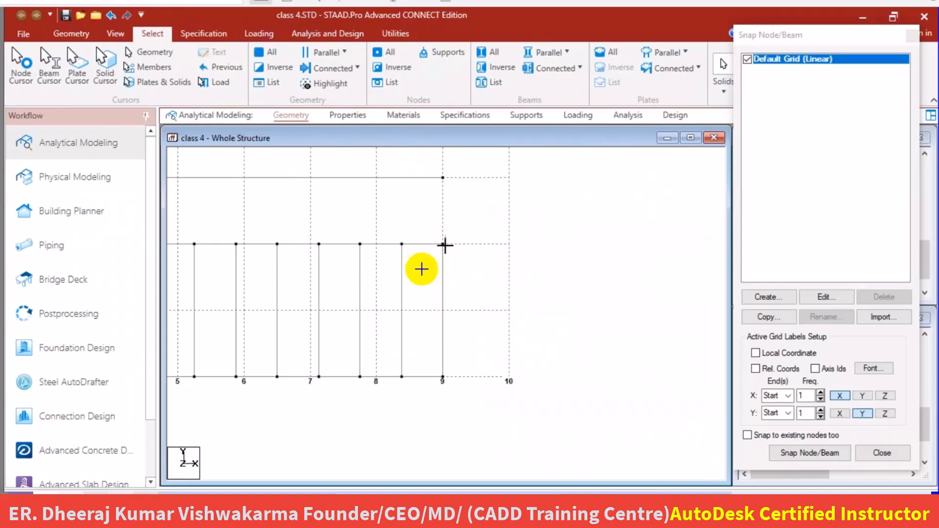
right_click(548, 242)
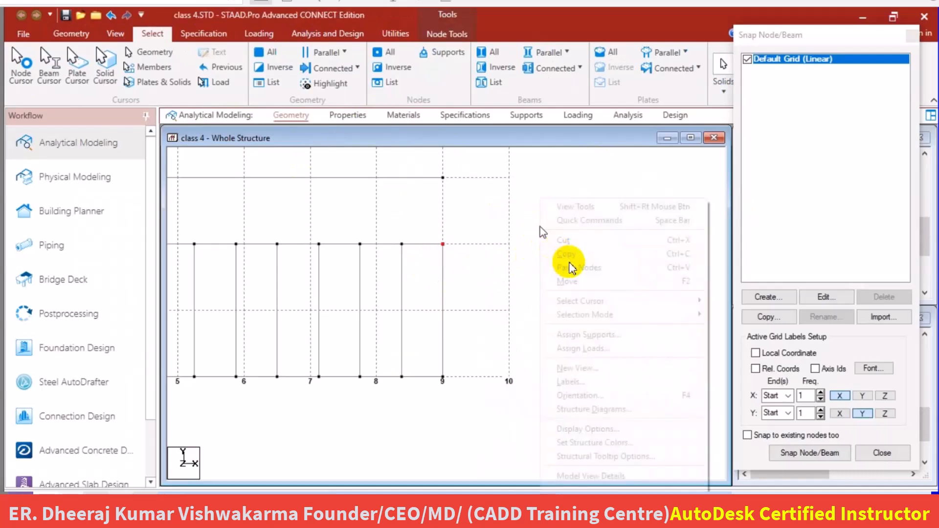
left_click(575, 289)
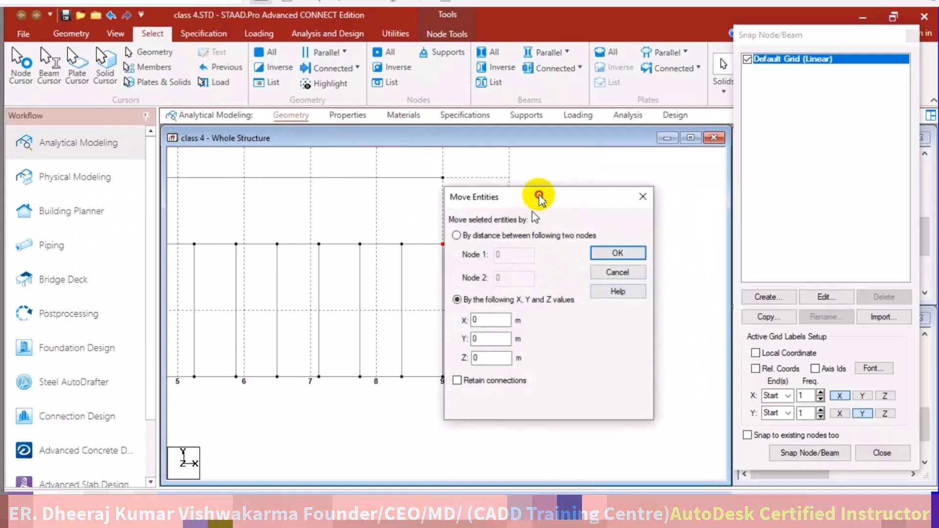
left_click_drag(544, 198, 570, 185)
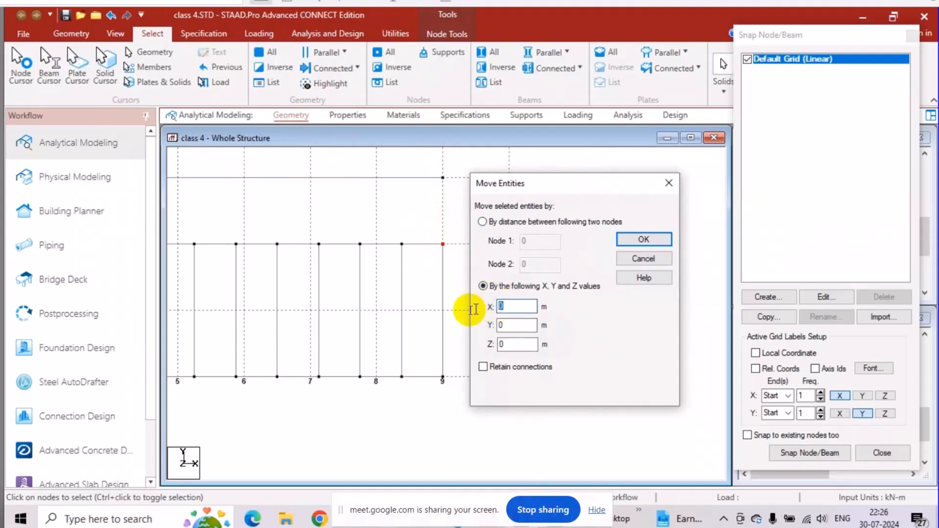
type(".5")
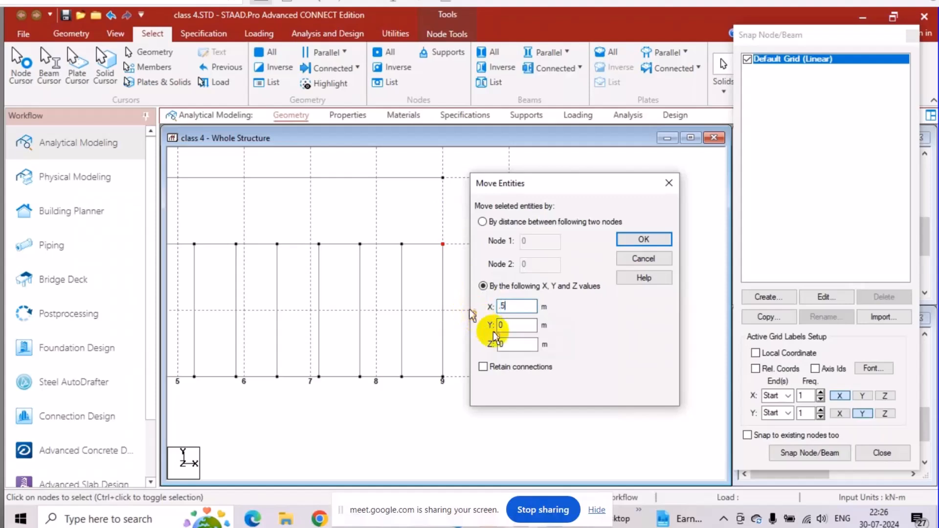
left_click(515, 327)
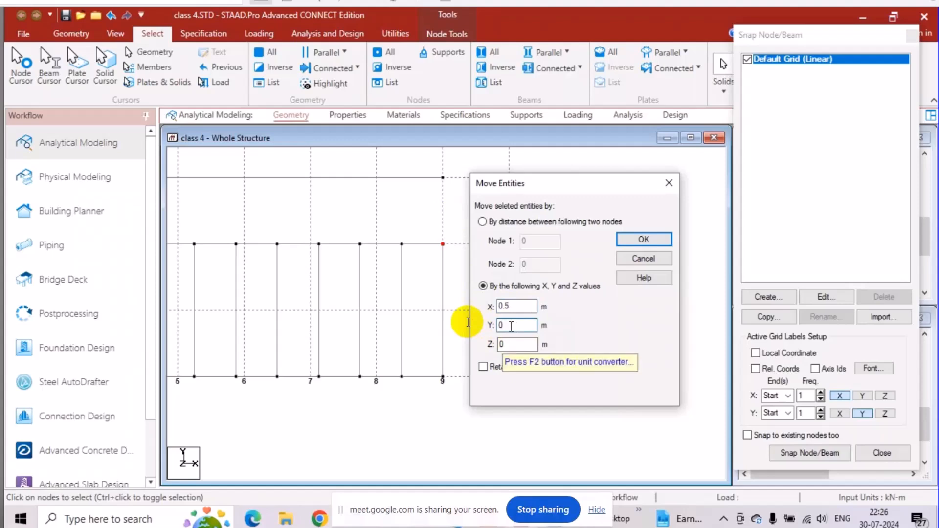
left_click_drag(511, 327, 475, 323)
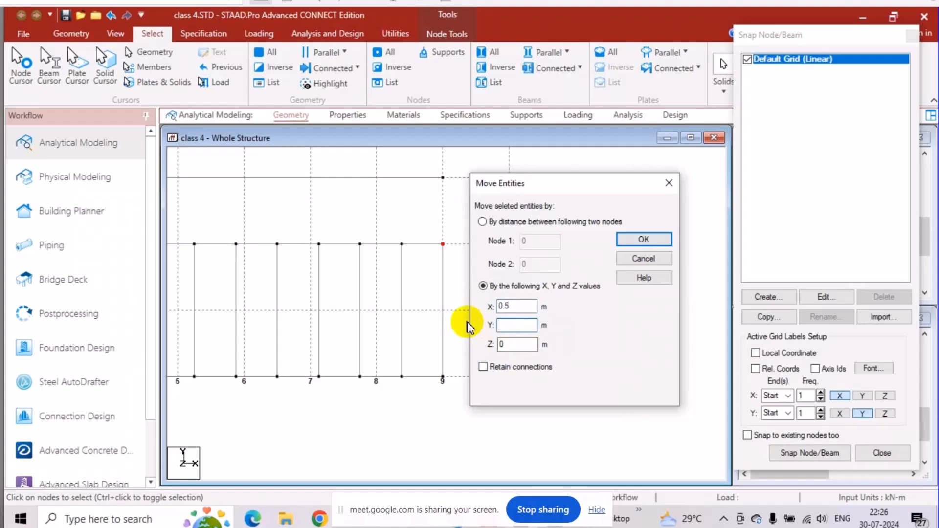
type(".5")
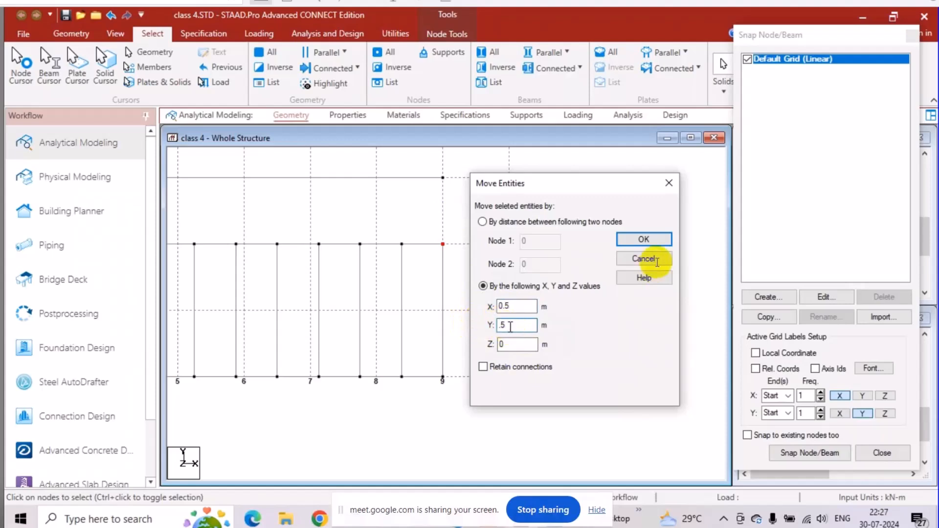
left_click(639, 239)
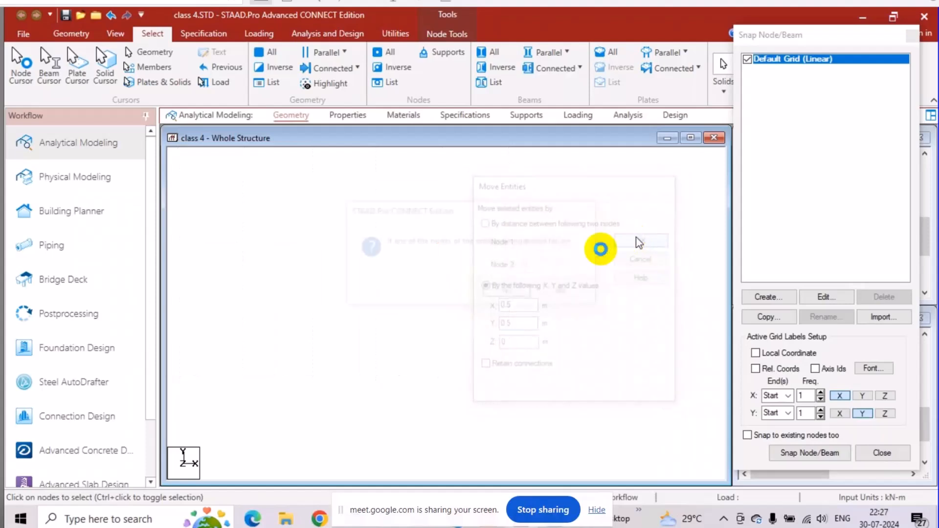
left_click(506, 293)
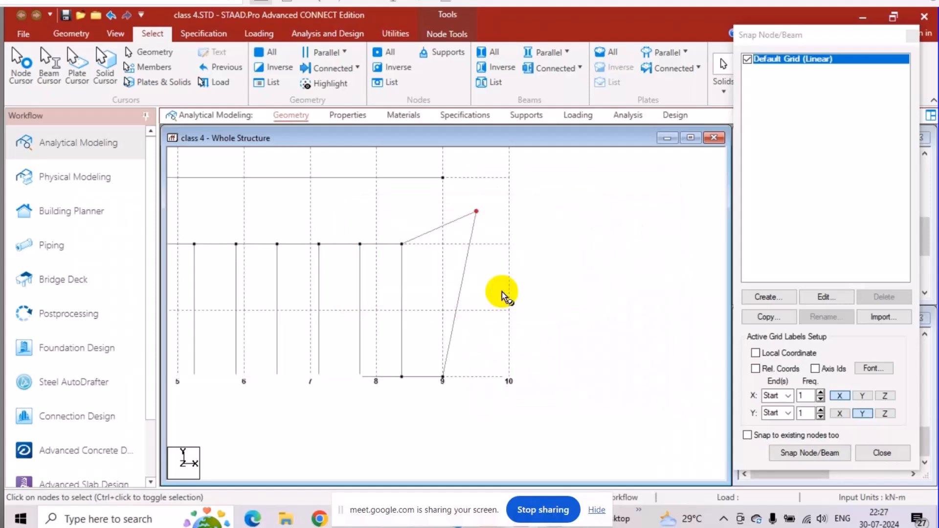
left_click(476, 212)
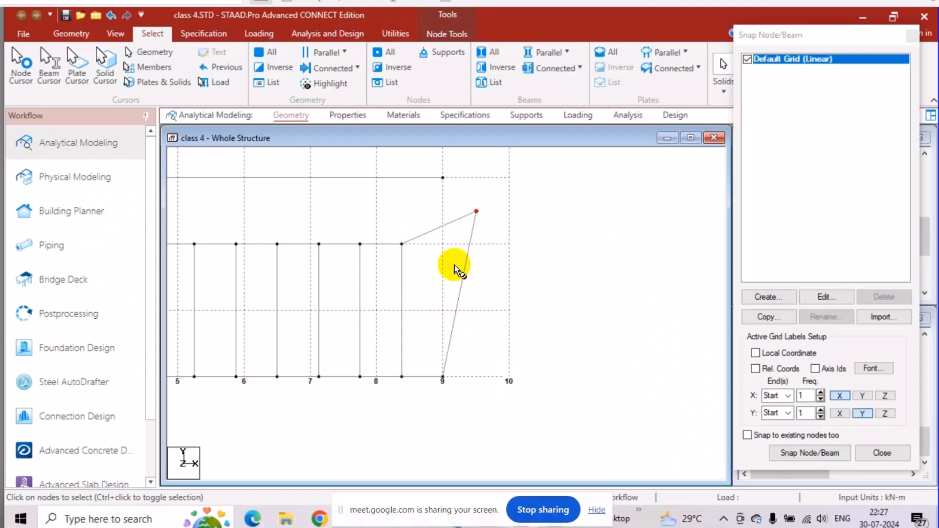
left_click(473, 286)
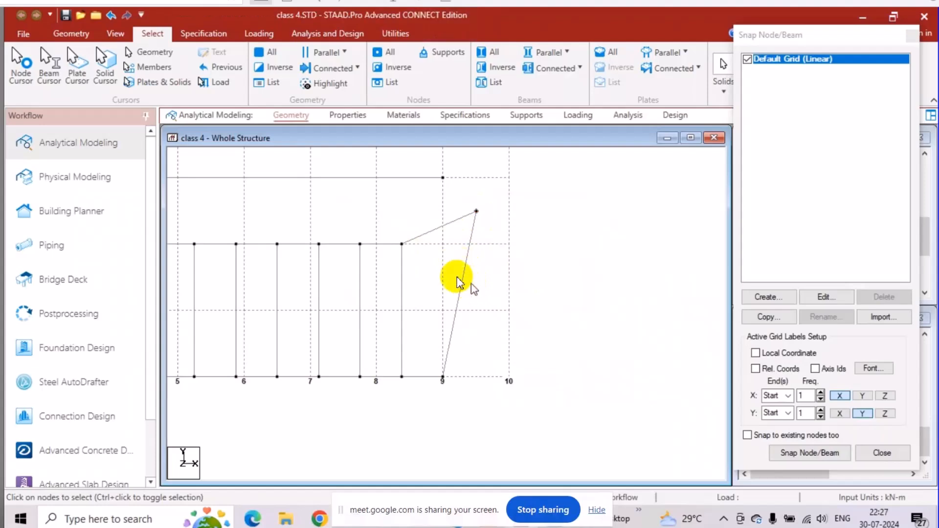
Move the slanted end beam that starts at X 9, Y 0 by 3 m in X, and clear the beam selection.
left_click(462, 285)
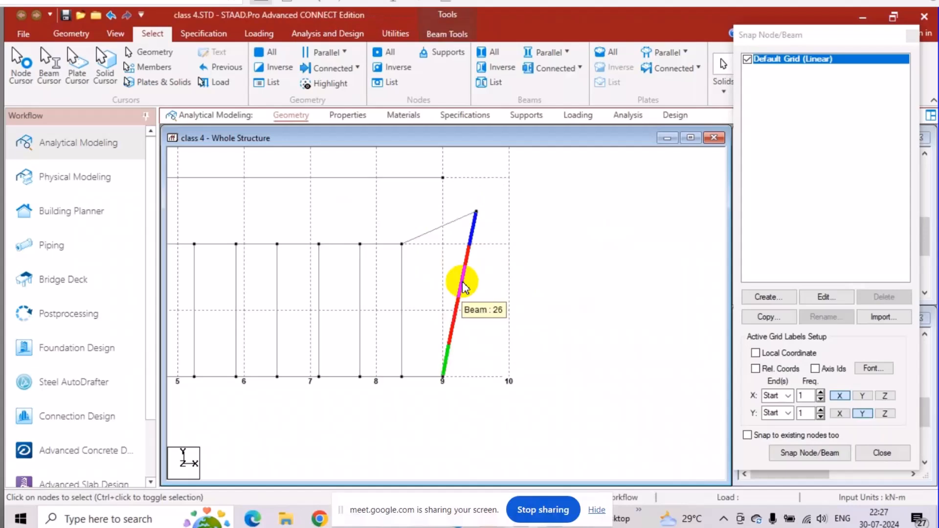
right_click(463, 283)
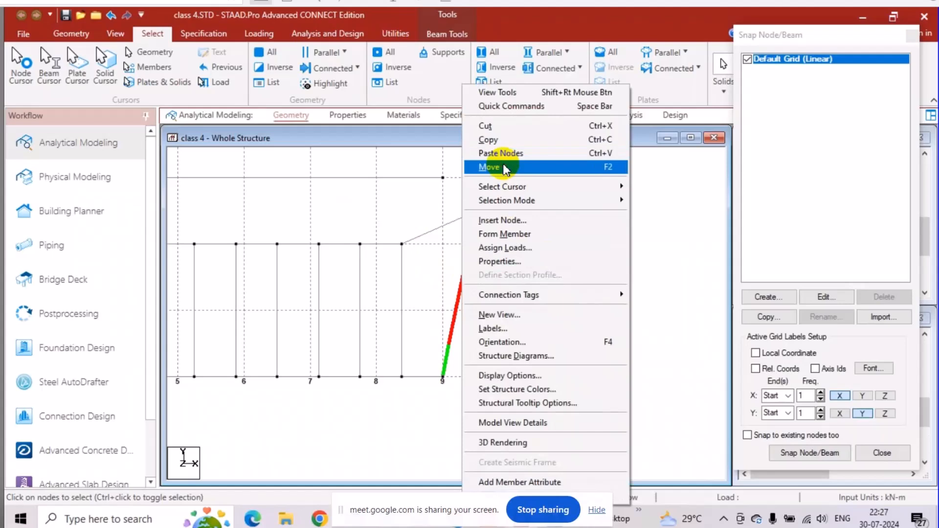
left_click(533, 167)
double_click(491, 323)
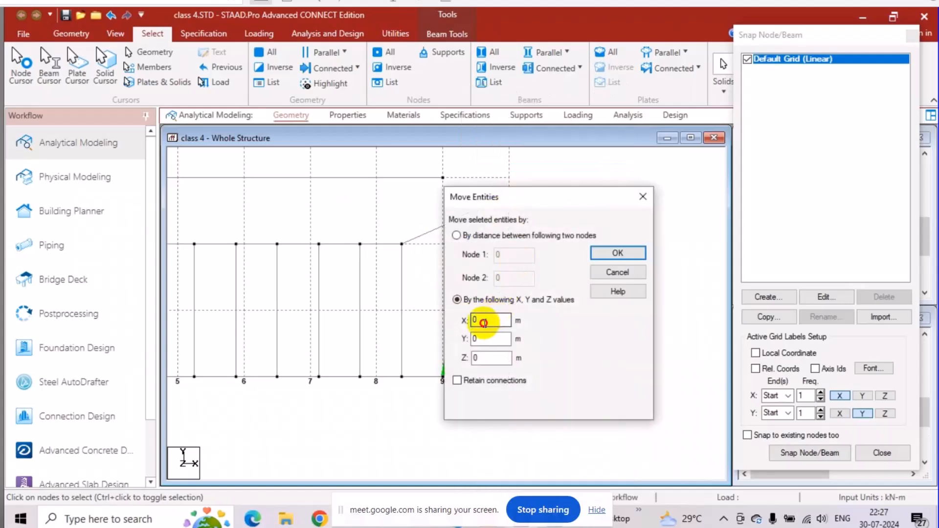
type("3")
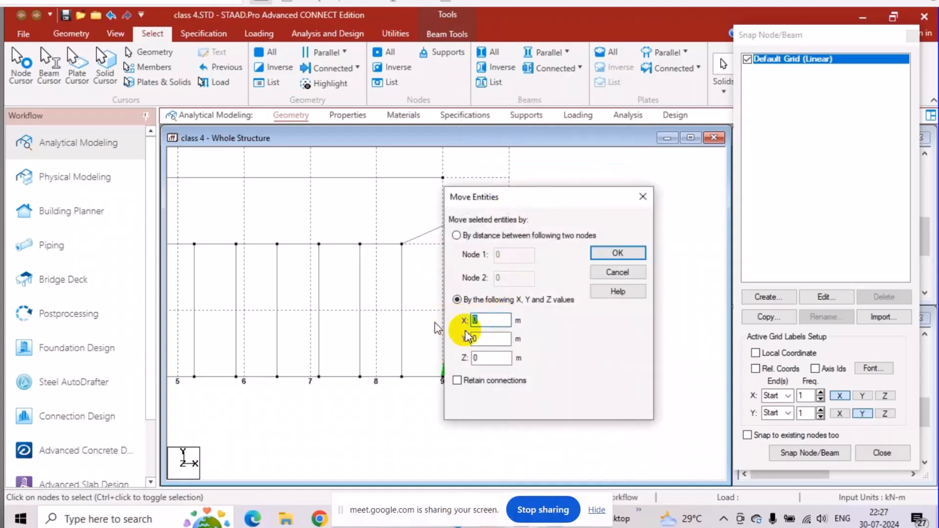
left_click(618, 253)
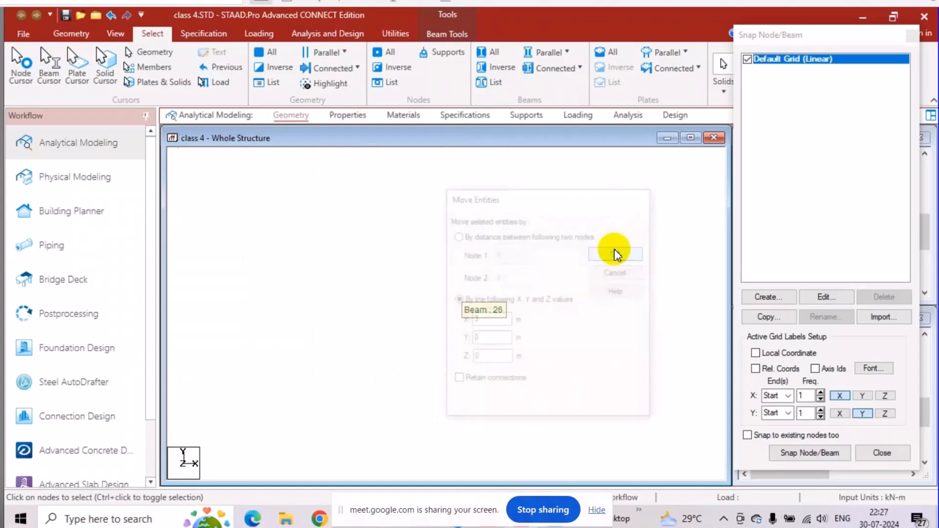
left_click(509, 293)
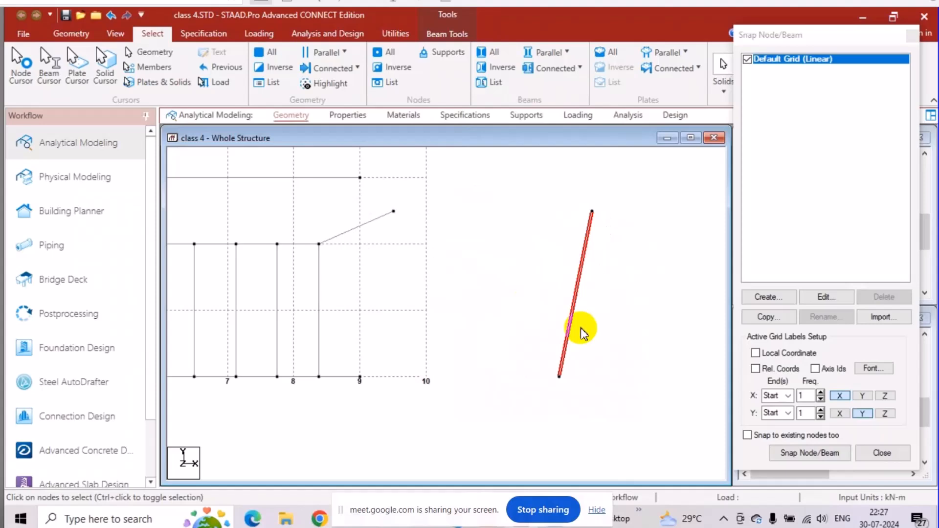
right_click(570, 292)
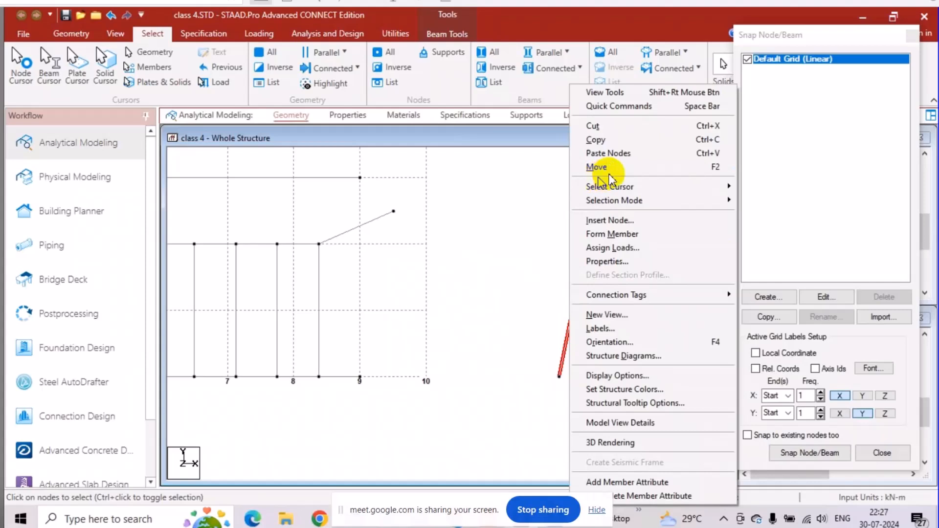
left_click(521, 211)
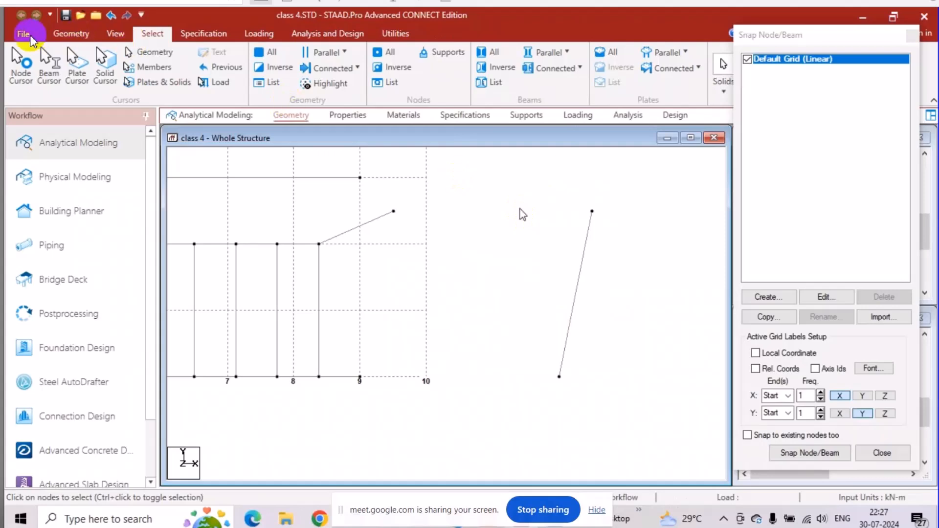
left_click(59, 38)
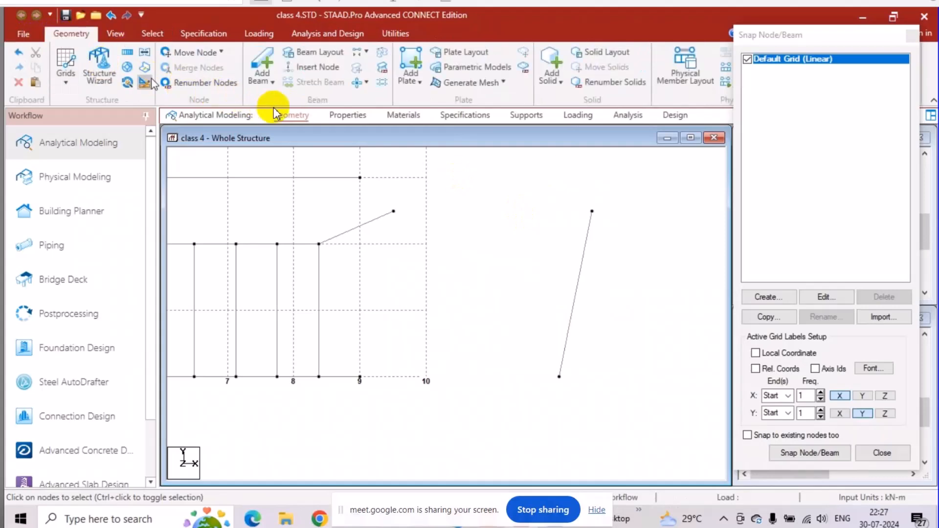
left_click(371, 89)
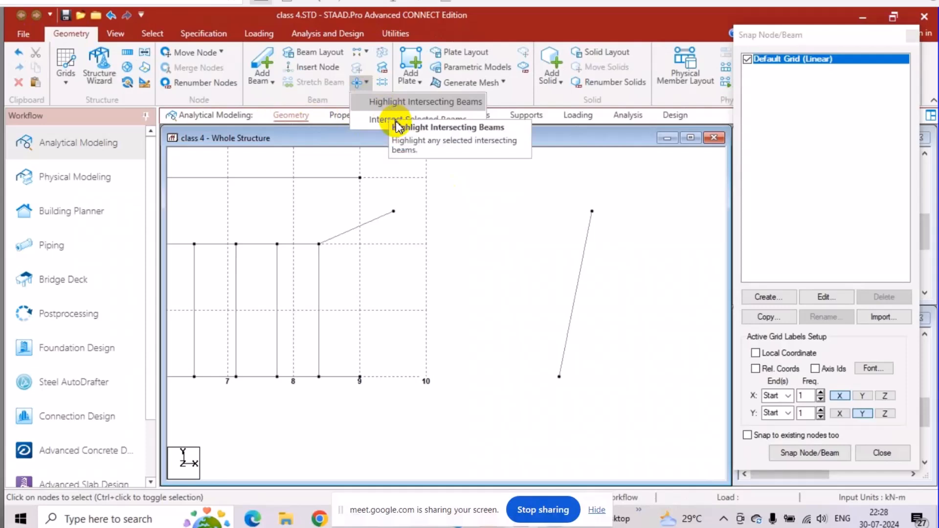
left_click(465, 233)
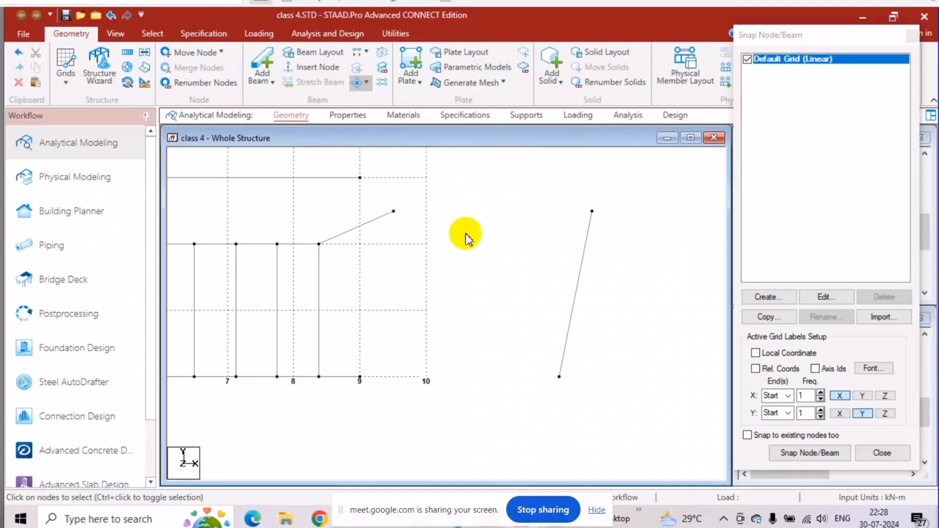
Delete all beams of the structure together with their orphan nodes, leaving only the grid.
scroll(466, 234, "down", 3)
scroll(482, 247, "down", 3)
middle_click_drag(366, 236, 537, 381)
scroll(520, 329, "down", 5)
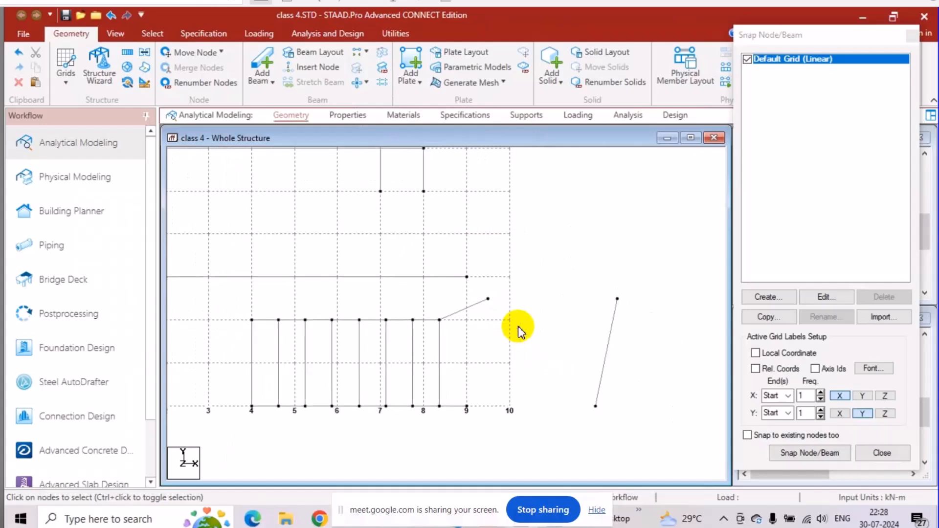
scroll(519, 327, "down", 5)
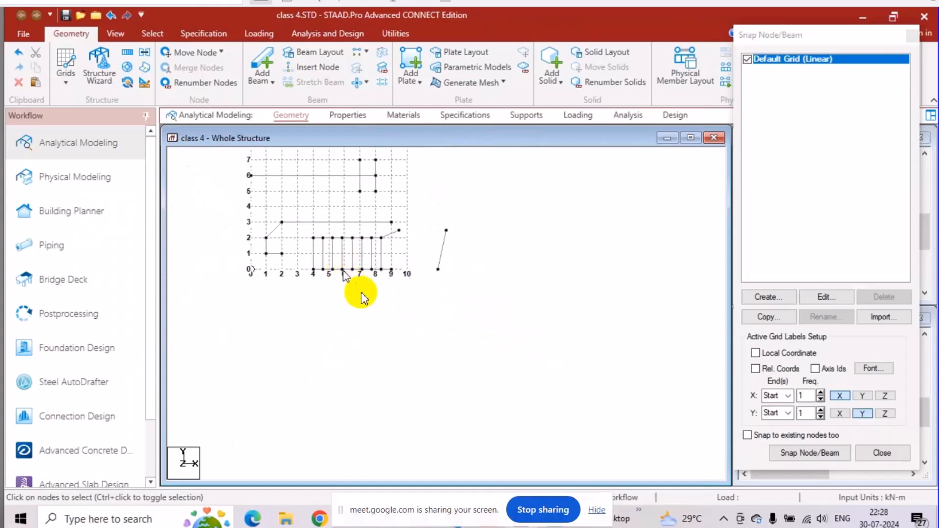
middle_click_drag(350, 279, 377, 311)
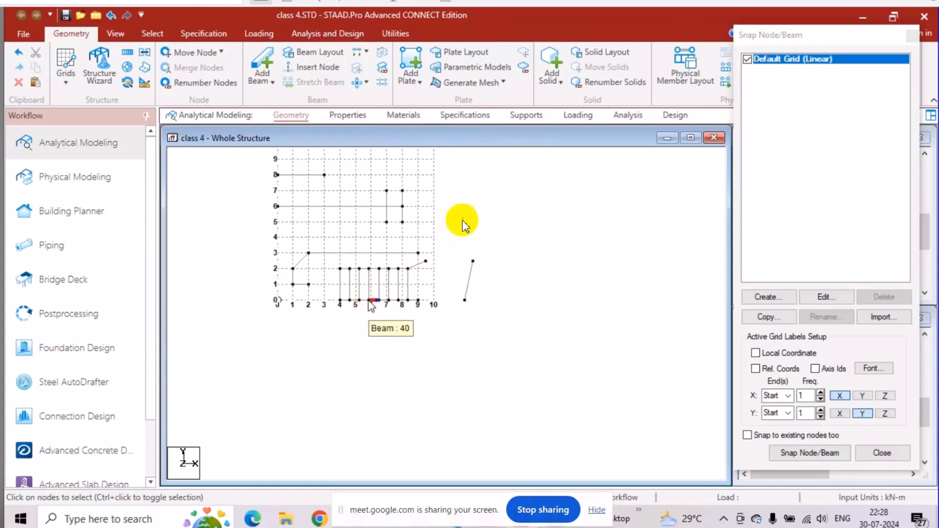
left_click_drag(514, 159, 128, 404)
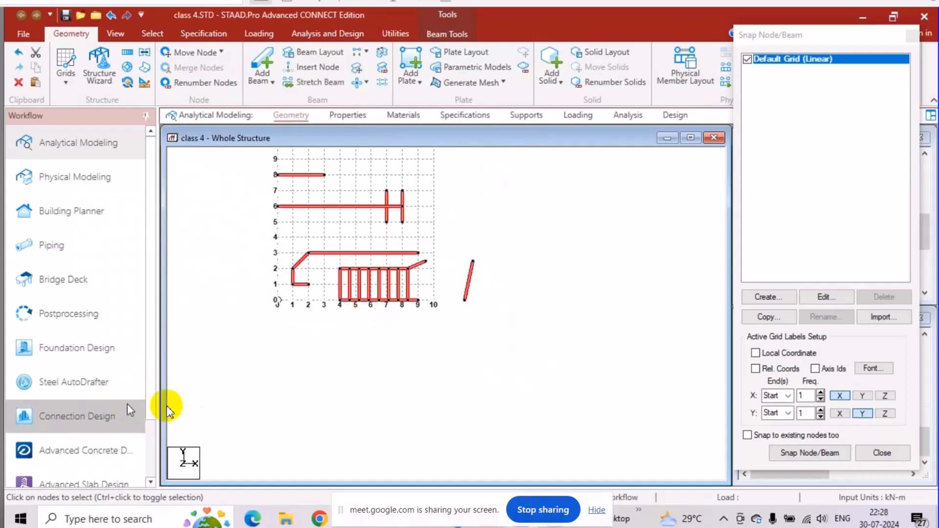
key("Delete")
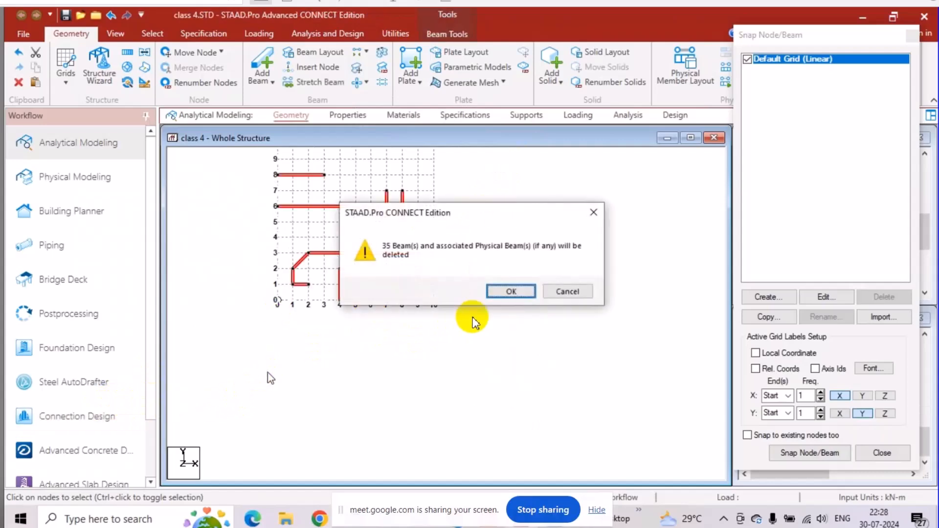
left_click(506, 290)
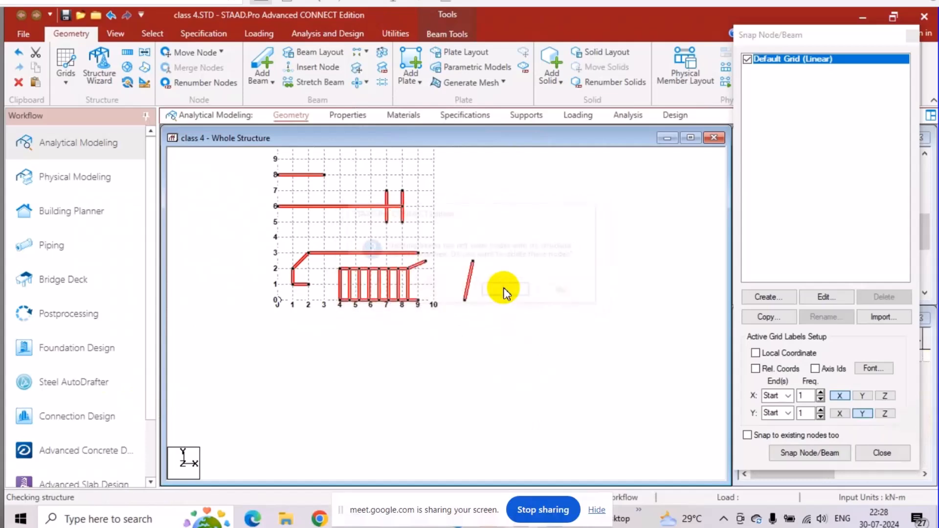
left_click(506, 290)
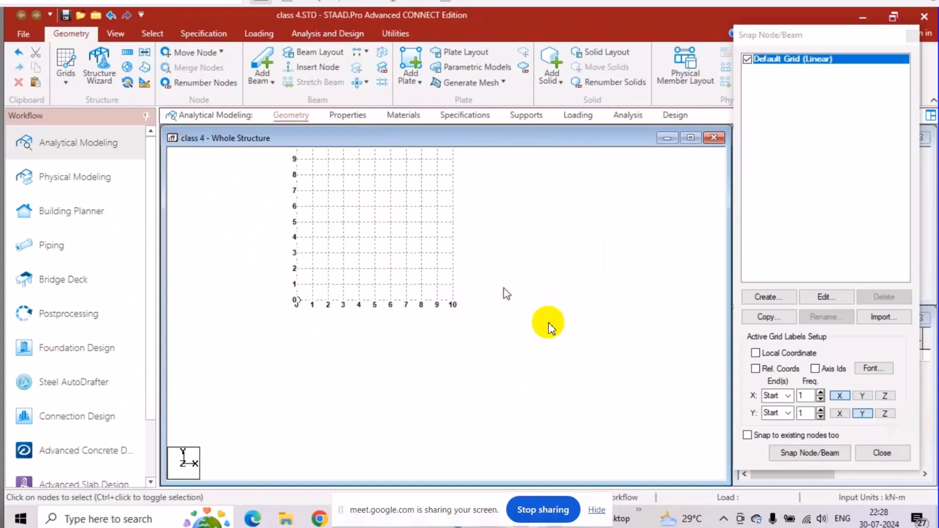
Draw connected beams on the grid from X 2, Y 2 through X 2, Y 9 and X 8, Y 9 to X 7, Y 5.
left_click(810, 453)
middle_click_drag(329, 250, 360, 409)
scroll(359, 409, "up", 2)
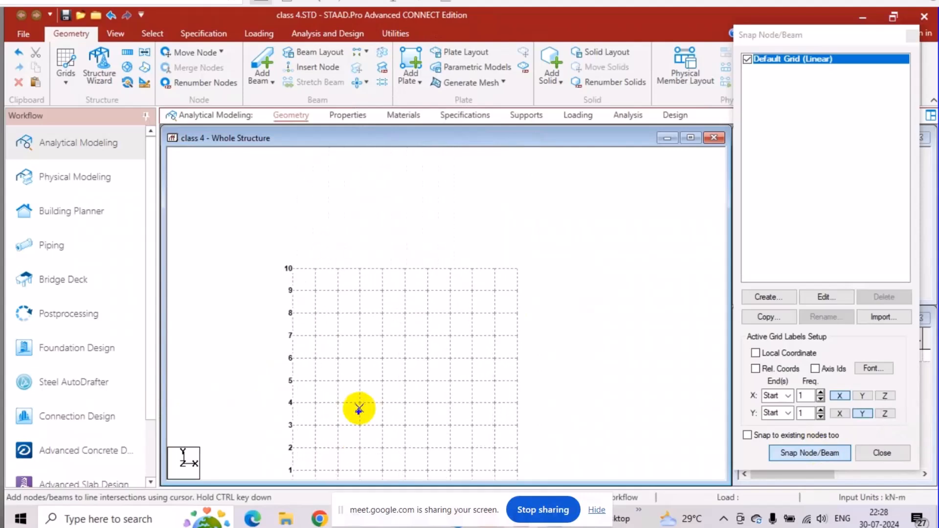
left_click(339, 448)
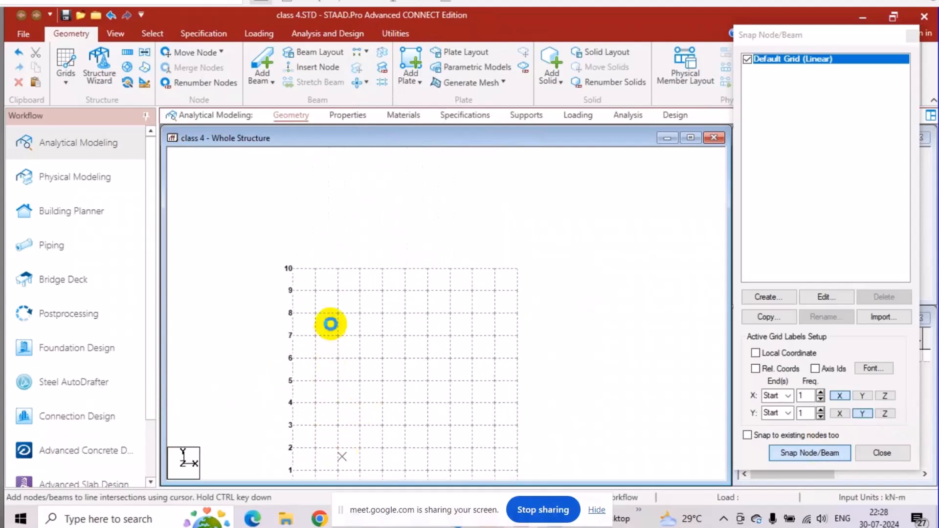
left_click(339, 289)
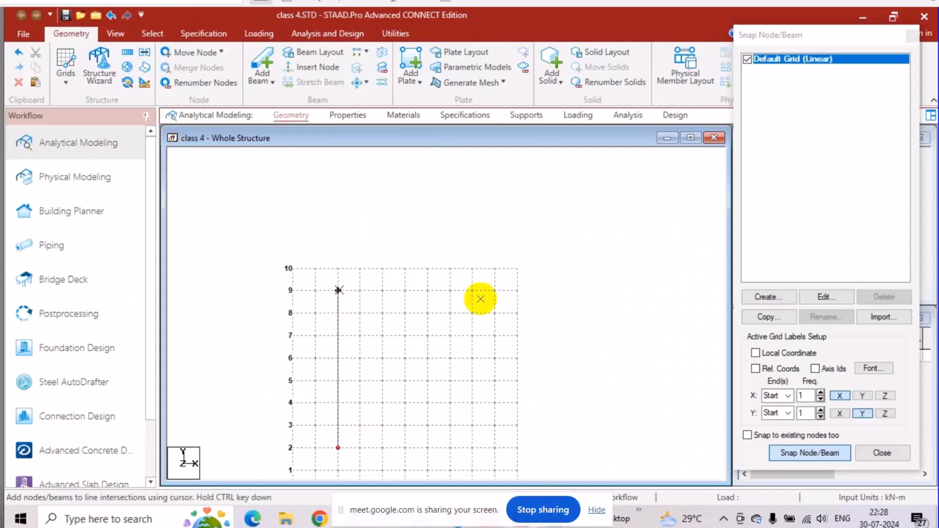
left_click(472, 290)
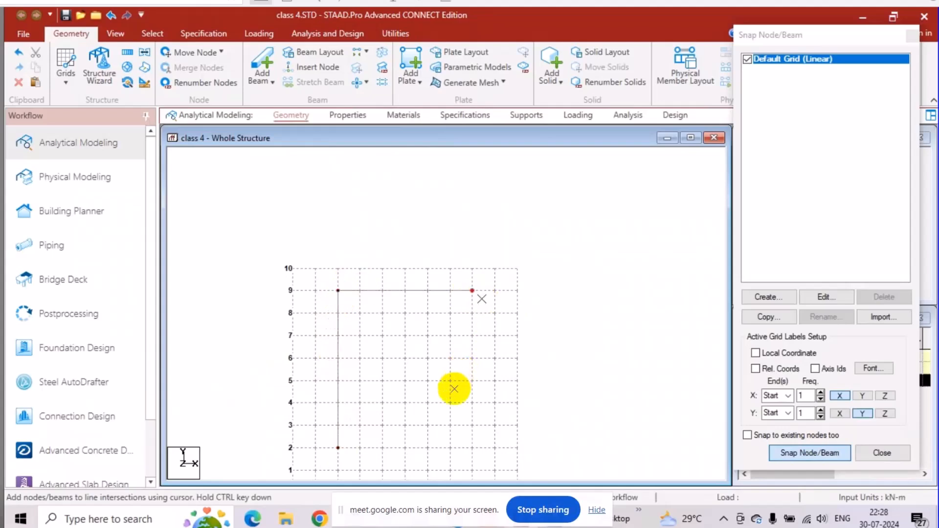
left_click(450, 381)
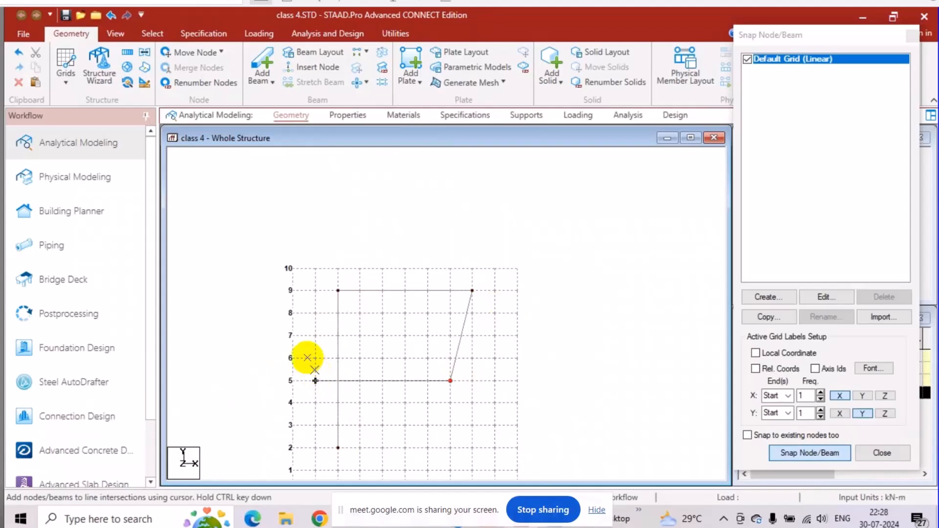
Continue the beam chain through X 0, Y 7, X 5, Y 8 and X 3, Y 2 to X 1, Y 5, and finish drawing.
left_click(290, 335)
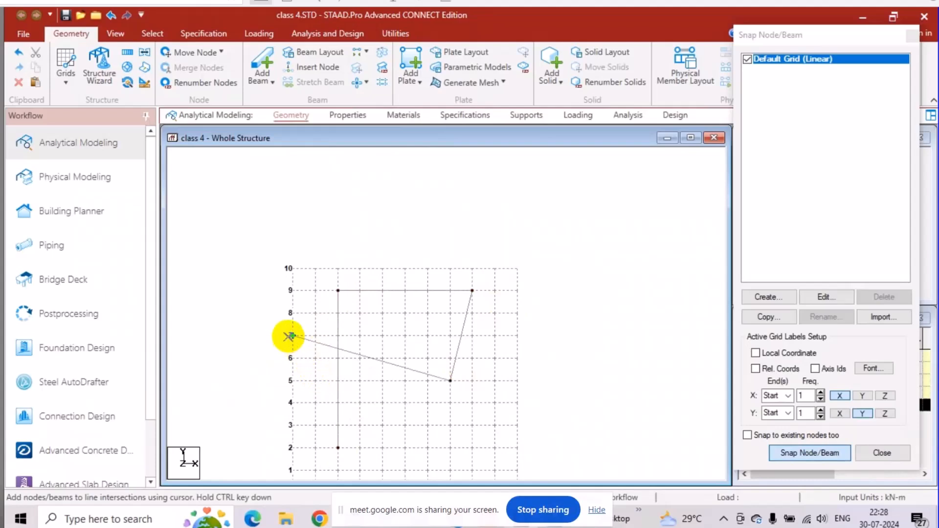
left_click(405, 313)
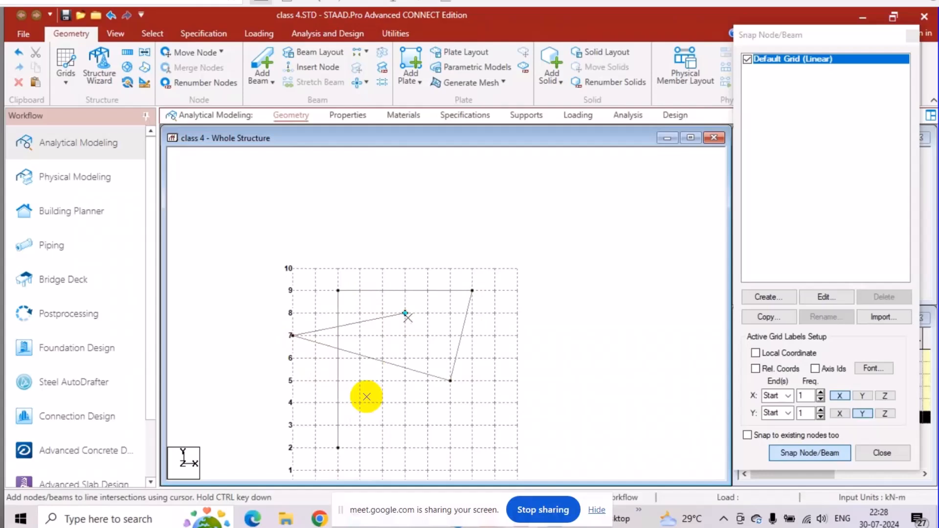
left_click(360, 447)
left_click(316, 381)
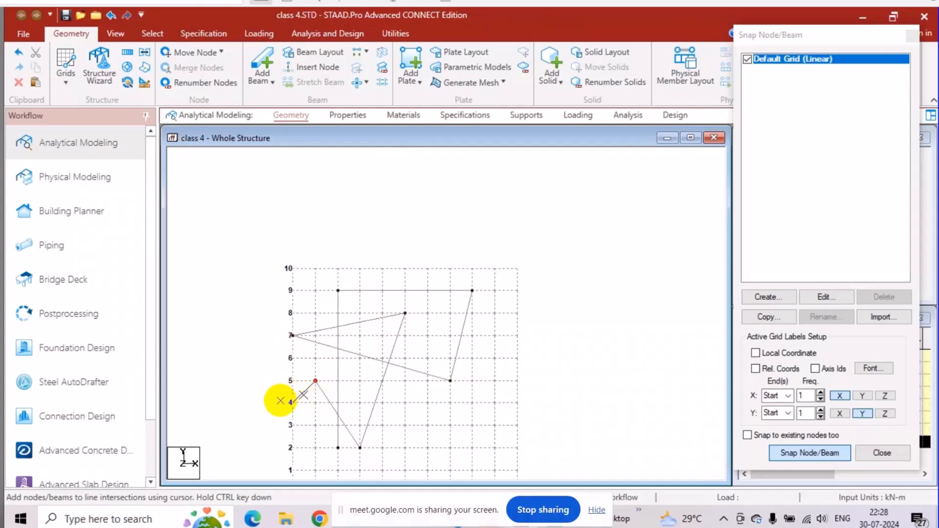
key("Escape")
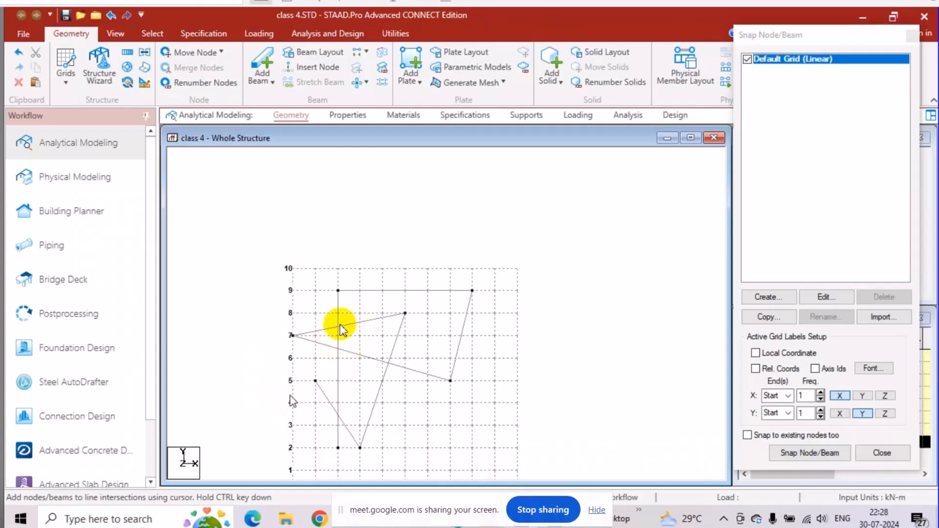
right_click(338, 348)
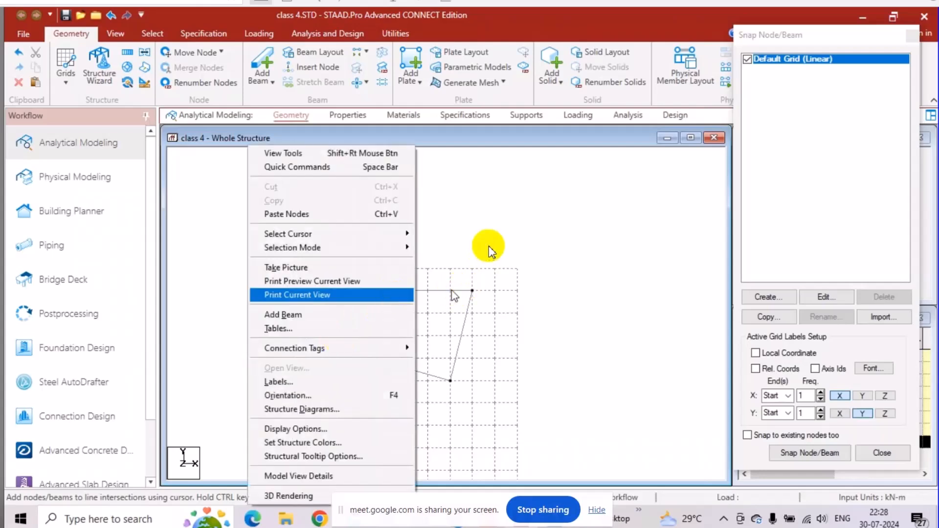
left_click(488, 247)
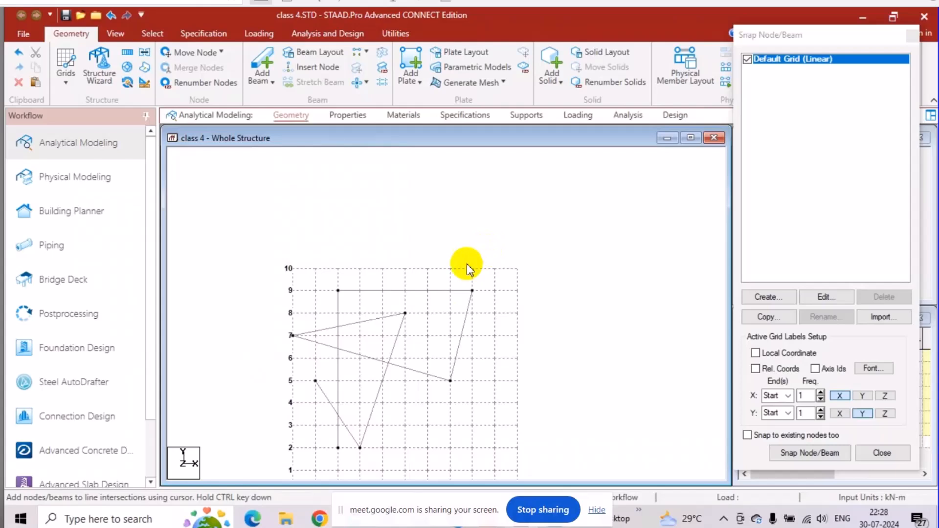
Try to intersect the crossing beams with a tolerance of 0.001 m while no beams are selected.
scroll(432, 245, "down", 1)
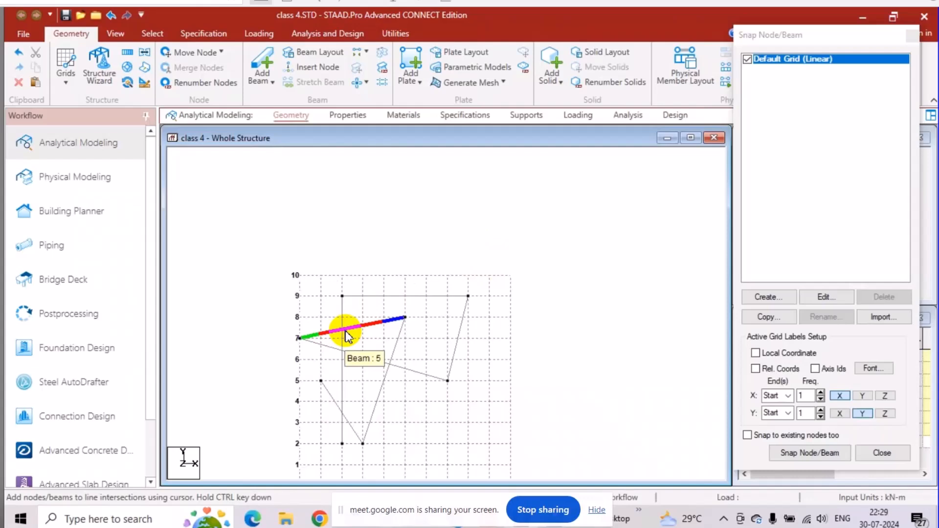
middle_click_drag(428, 251, 436, 190)
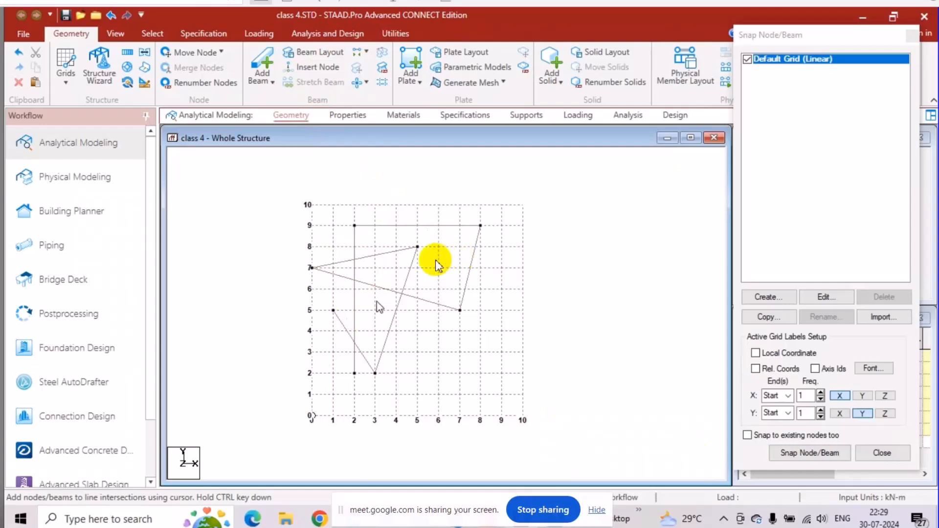
left_click(364, 83)
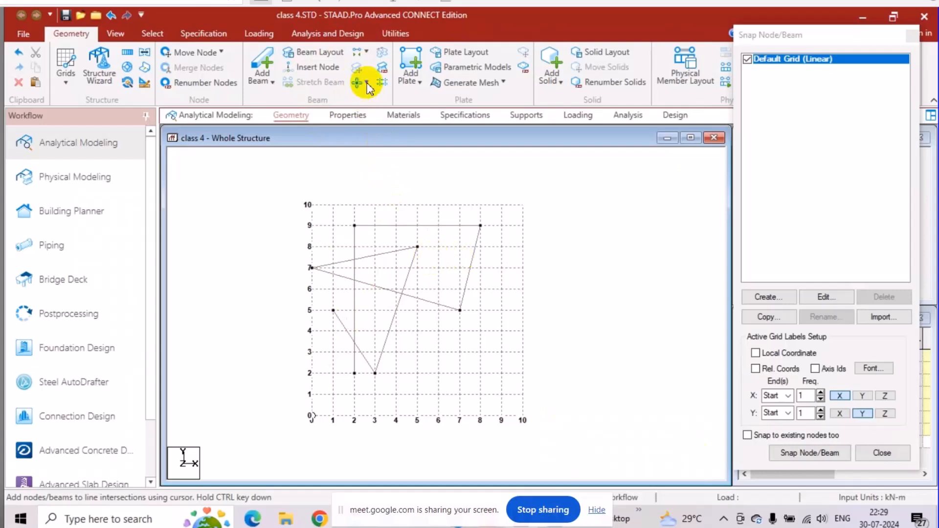
left_click(366, 84)
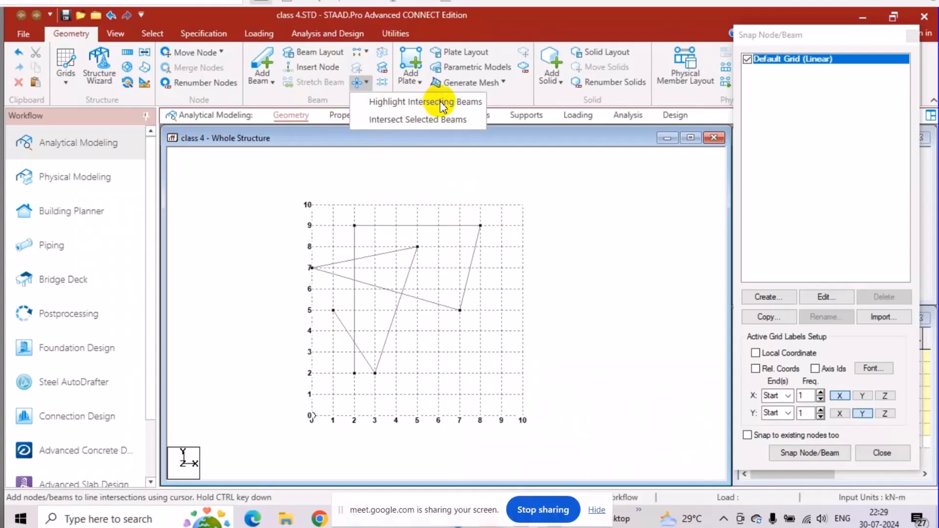
left_click(416, 119)
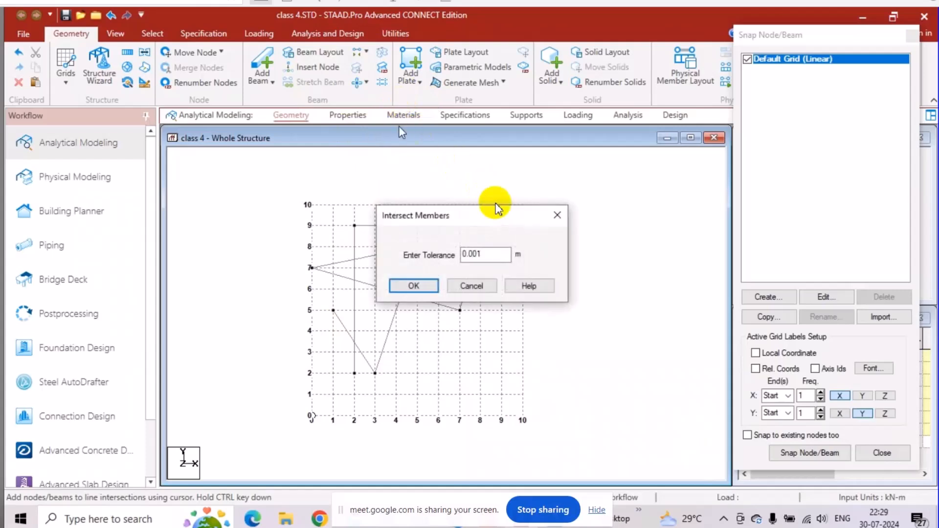
left_click(412, 286)
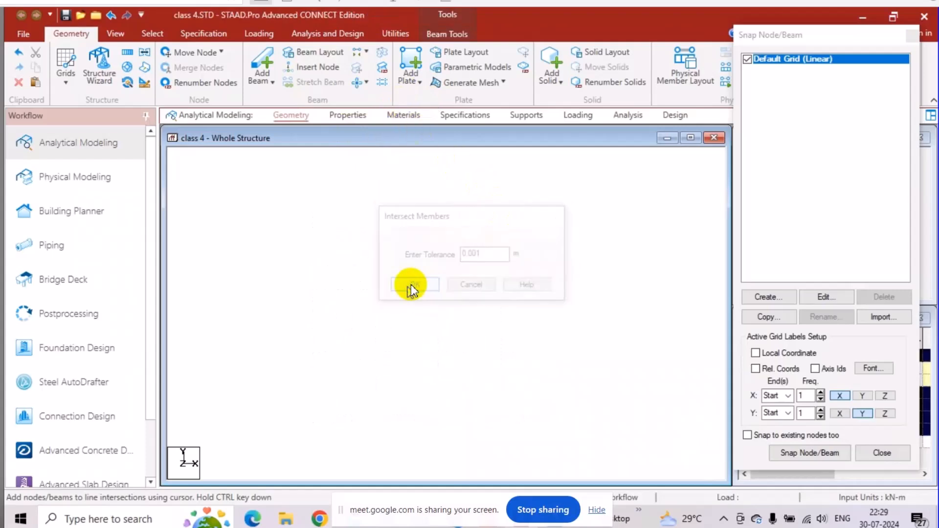
Highlight all intersecting beams in the structure so that they are selected.
left_click(367, 83)
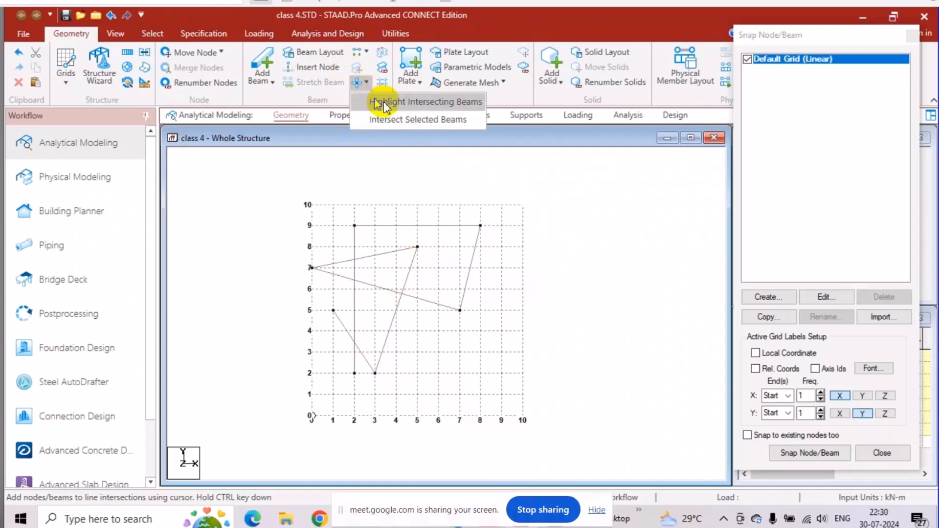
left_click(384, 101)
left_click(414, 286)
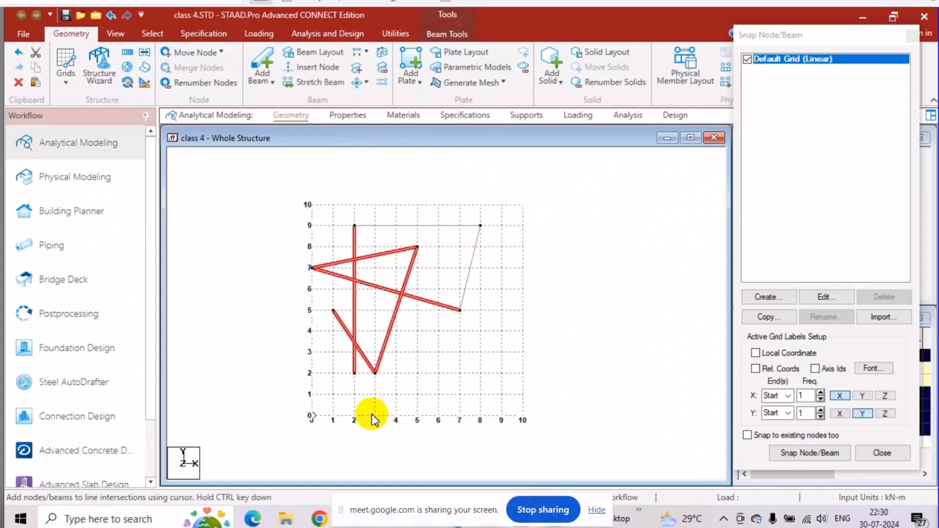
Intersect the selected beams with a tolerance of 0.001 m to split them at their crossings, and clear the selection.
left_click(366, 83)
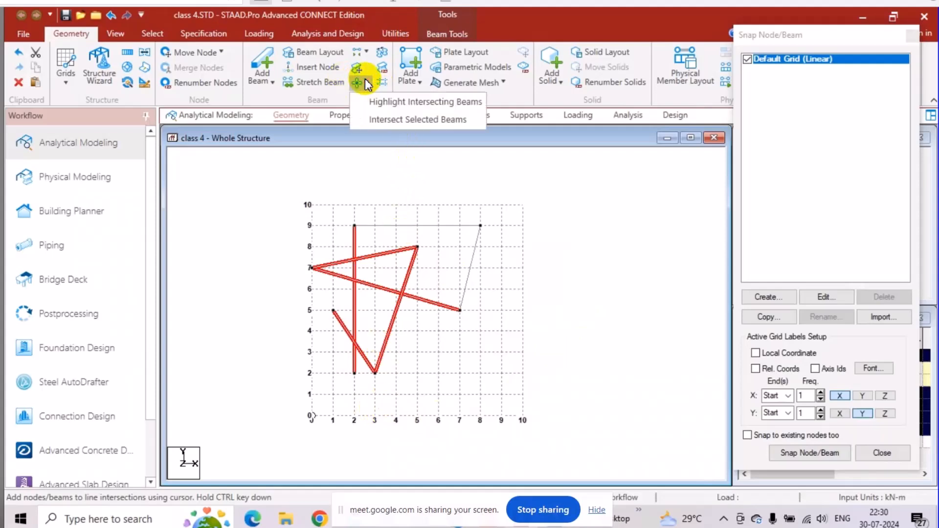
left_click(404, 121)
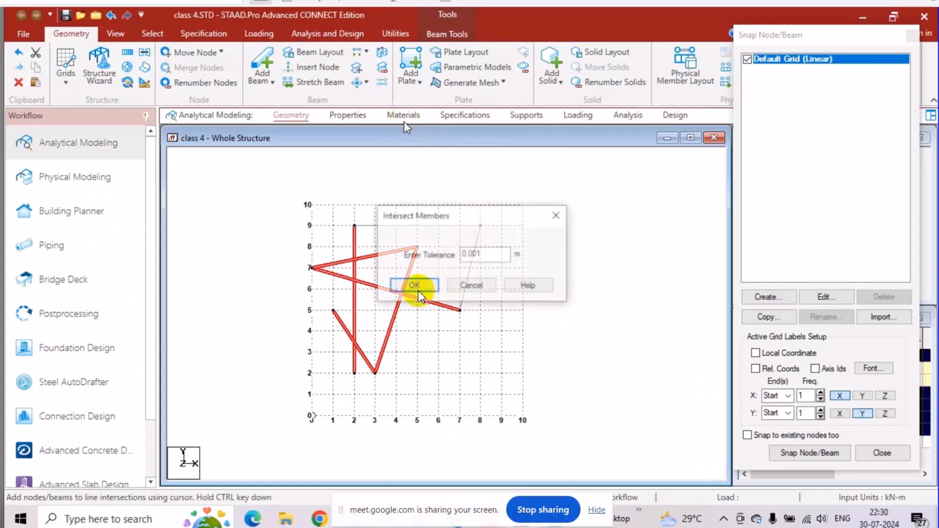
left_click(415, 285)
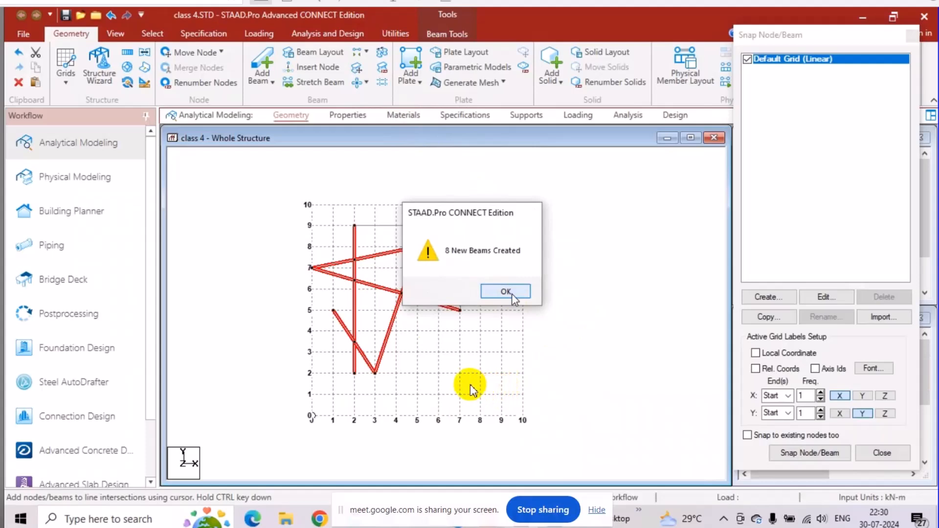
key("Return")
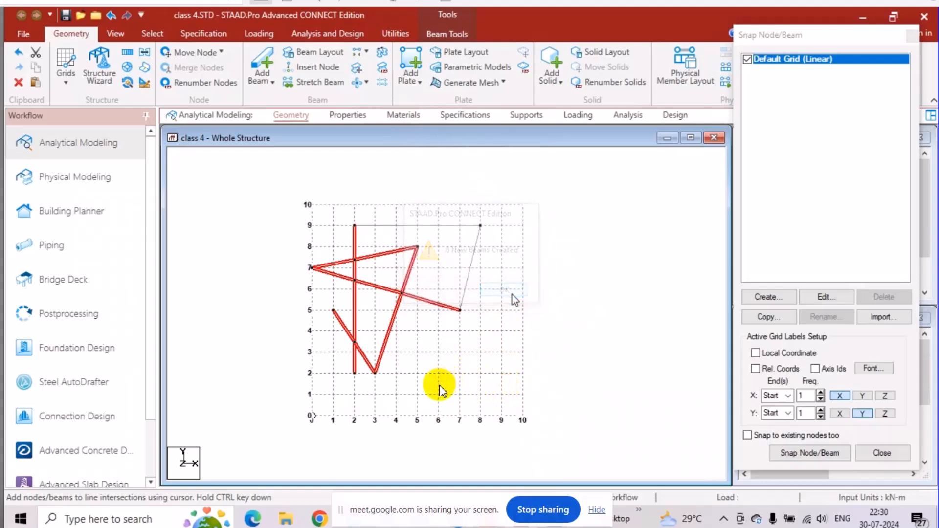
left_click(439, 384)
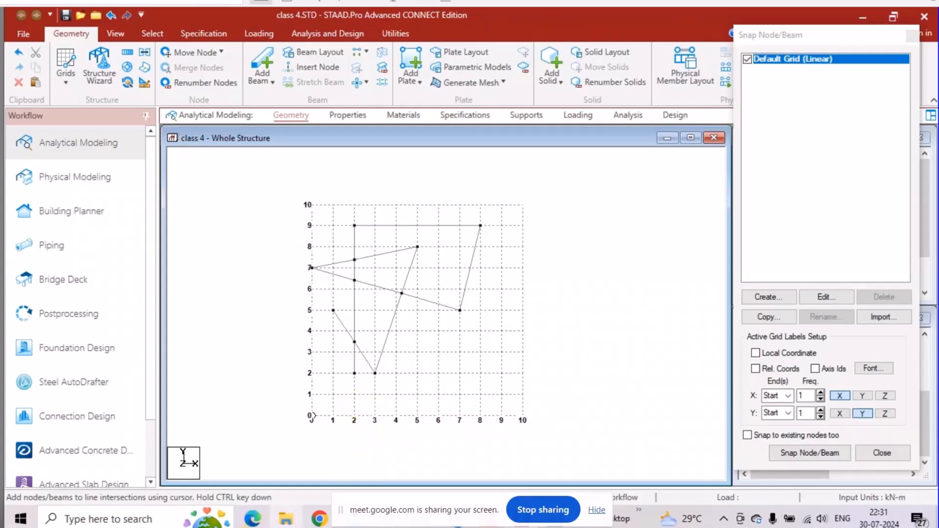
Switch to the STAAD workbook PDF and look through its beam and frame analysis exercises.
mouse_move(252, 518)
left_click(285, 460)
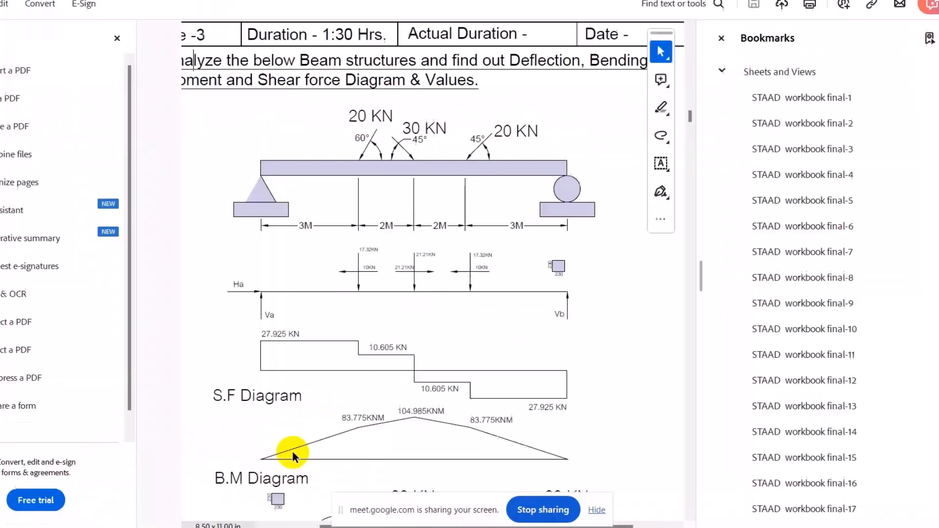
scroll(394, 296, "down", 5)
scroll(394, 296, "down", 15)
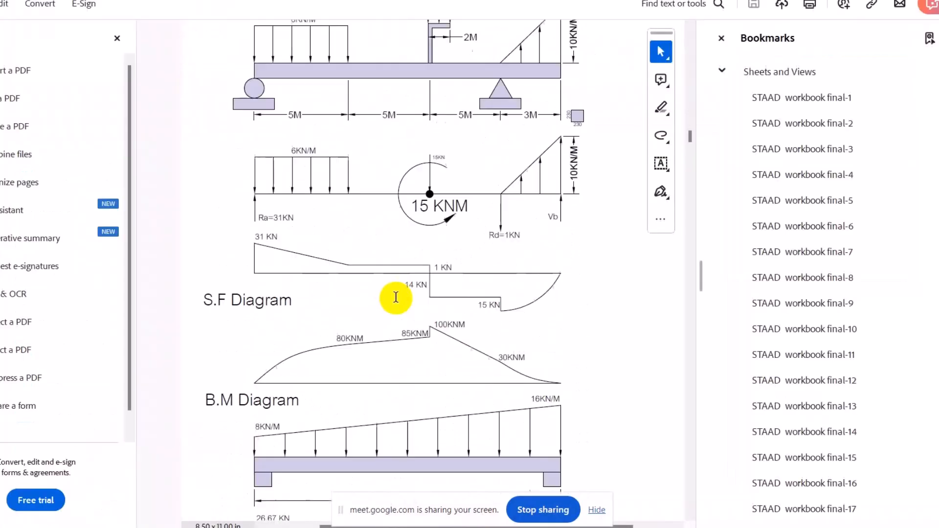
scroll(401, 289, "down", 15)
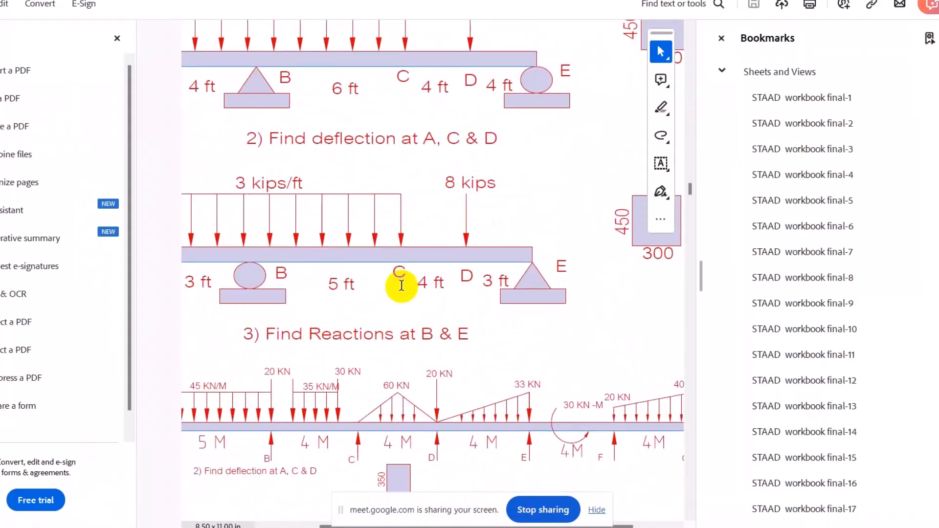
scroll(401, 286, "down", 10)
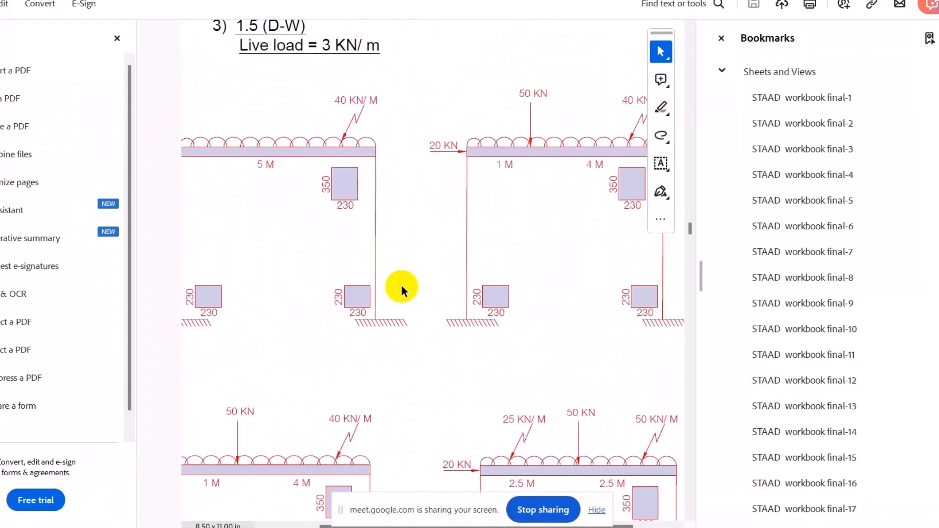
Look through the workbook's varying-section beam, G+5 structure and building plan exercises up to the 3-roomed building with balconies.
scroll(401, 286, "down", 3)
scroll(401, 285, "down", 15)
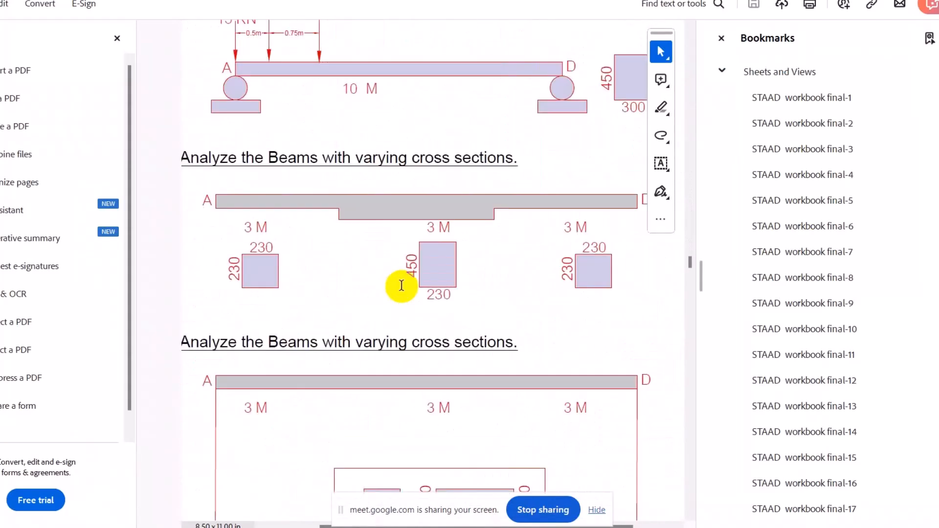
scroll(401, 285, "down", 5)
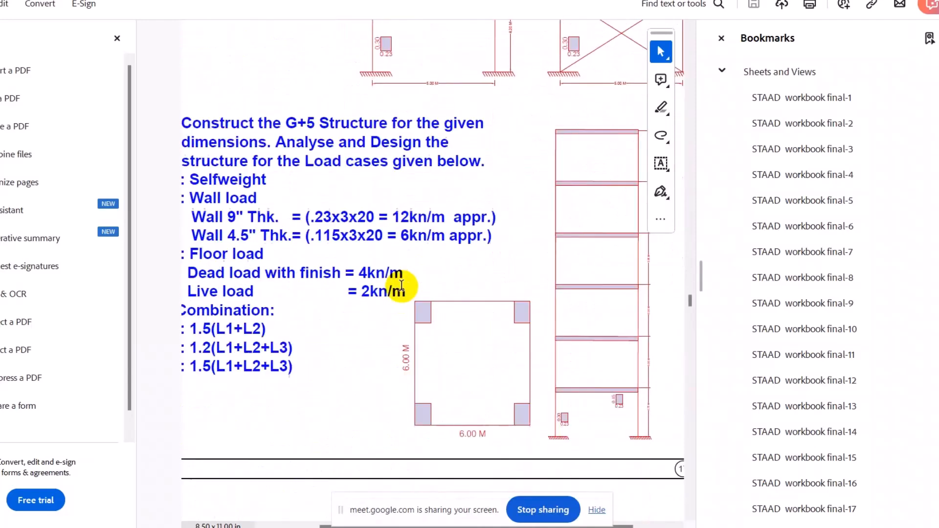
scroll(401, 285, "up", 4)
scroll(401, 285, "down", 3)
scroll(402, 284, "down", 6)
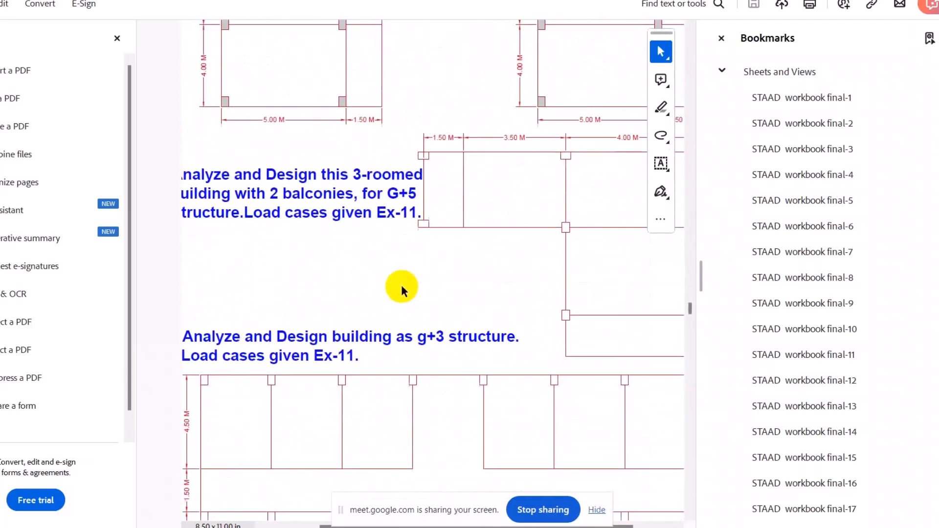
scroll(401, 285, "up", 3)
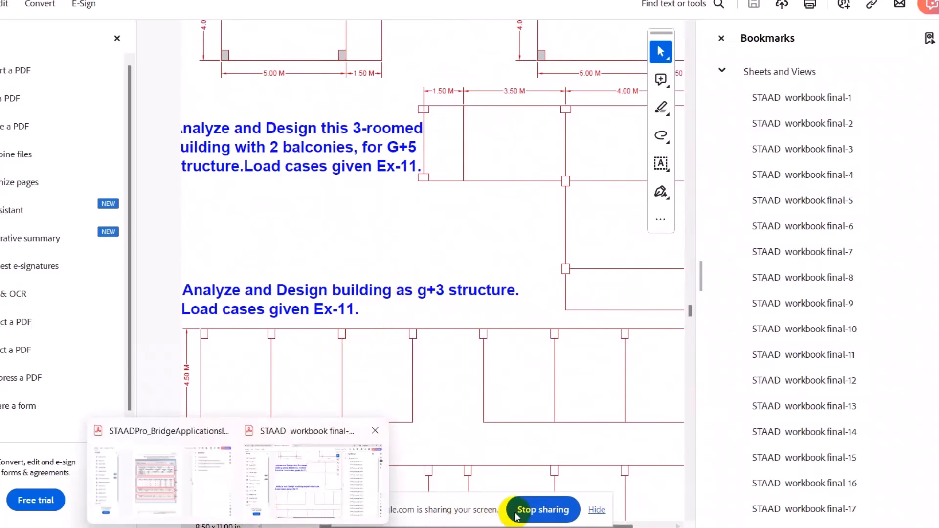
Hide the screen-sharing notice and narrow the bookmarks pane so the full width of the building plans fits in view.
left_click(599, 511)
left_click_drag(478, 522, 602, 524)
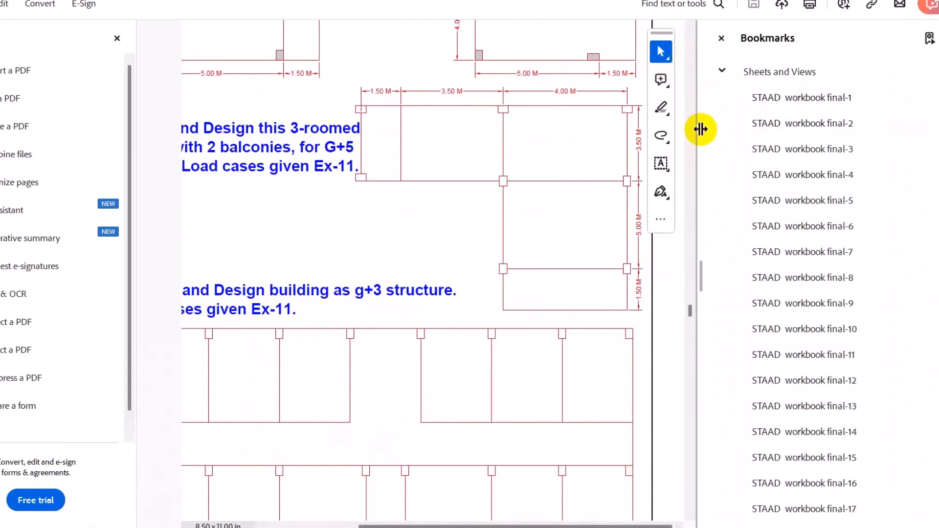
left_click_drag(702, 128, 768, 118)
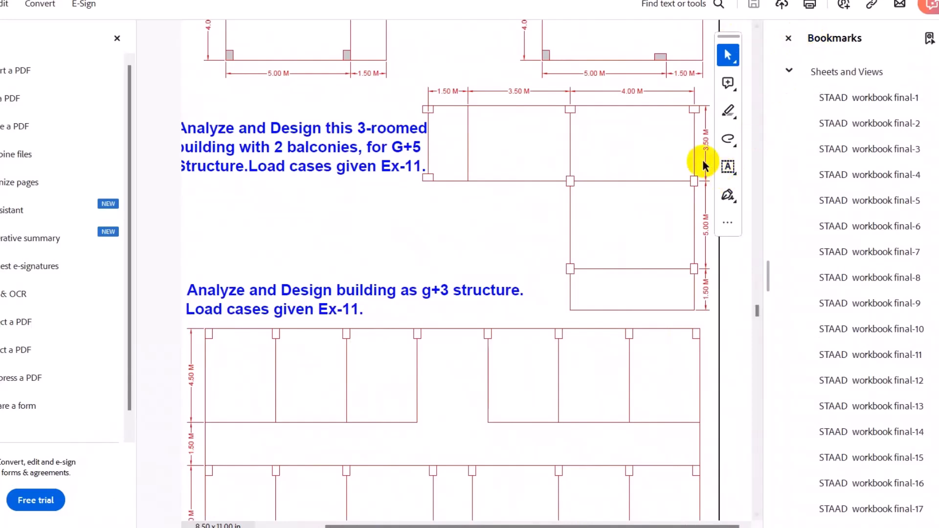
Examine the dimensioned floor plans of the 3-roomed G+5 building and the G+3 building on page 18 up close.
scroll(585, 171, "up", 2)
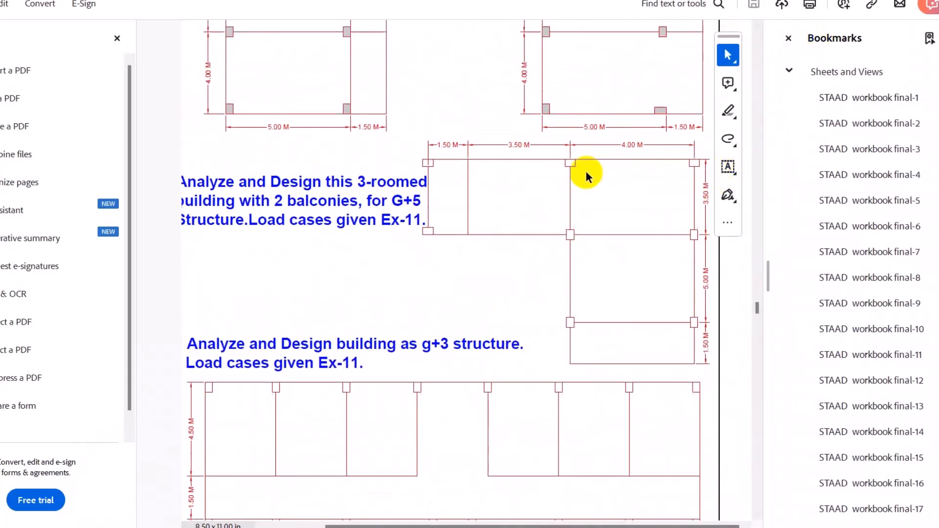
scroll(585, 171, "up", 2, "ctrl")
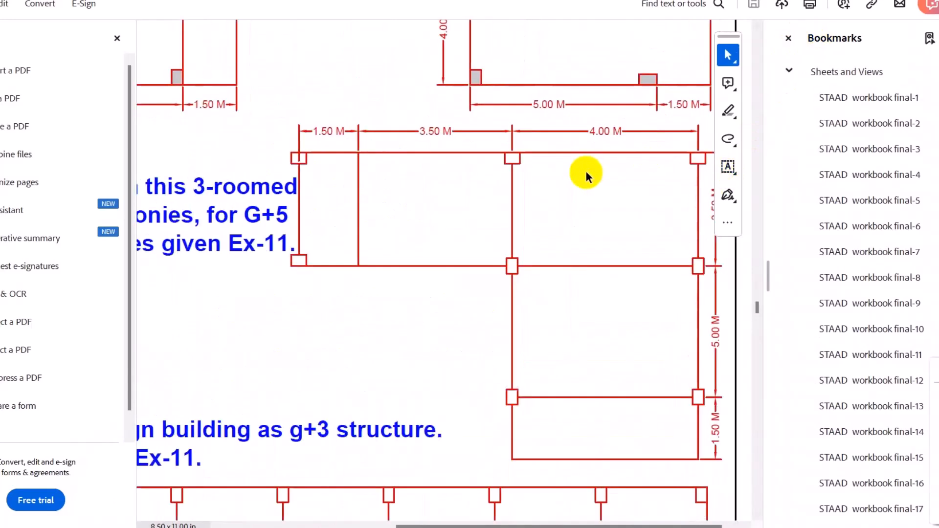
scroll(570, 200, "left", 5)
middle_click_drag(479, 202, 644, 216)
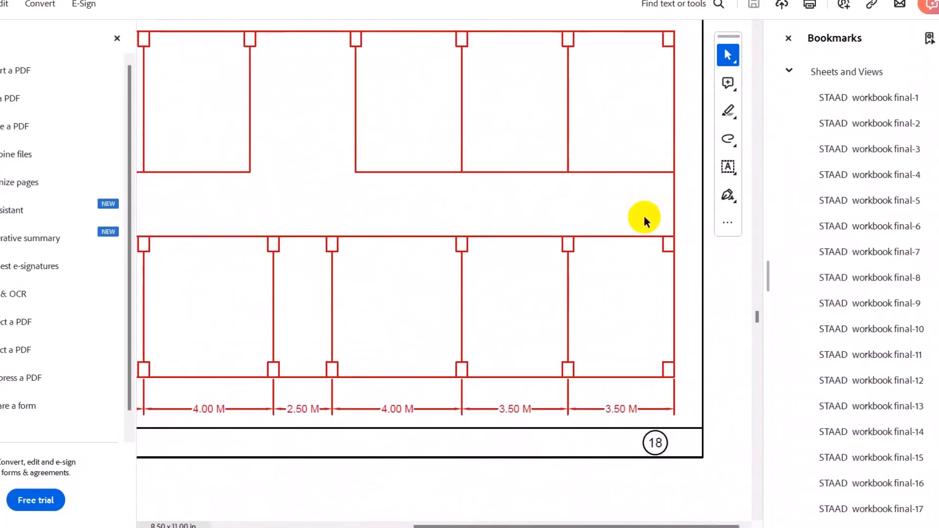
scroll(644, 217, "up", 15)
scroll(643, 220, "up", 2)
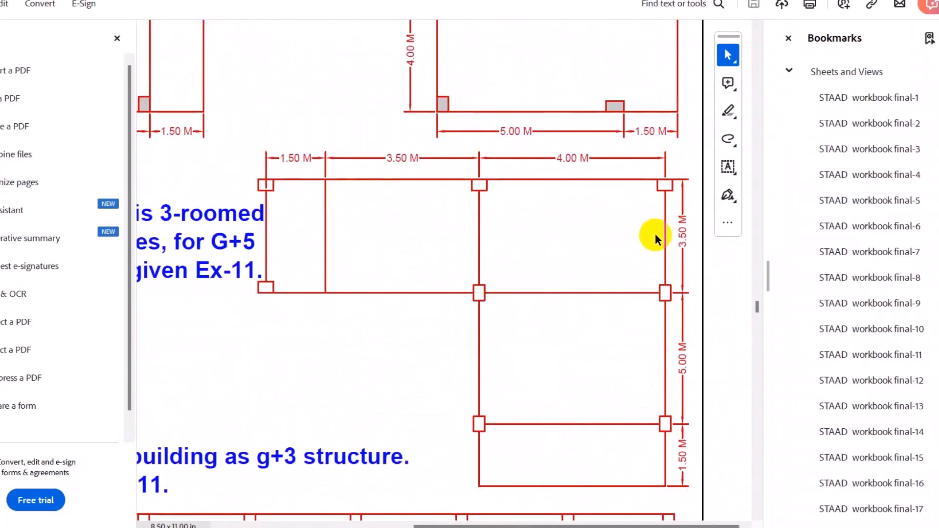
scroll(632, 230, "down", 1)
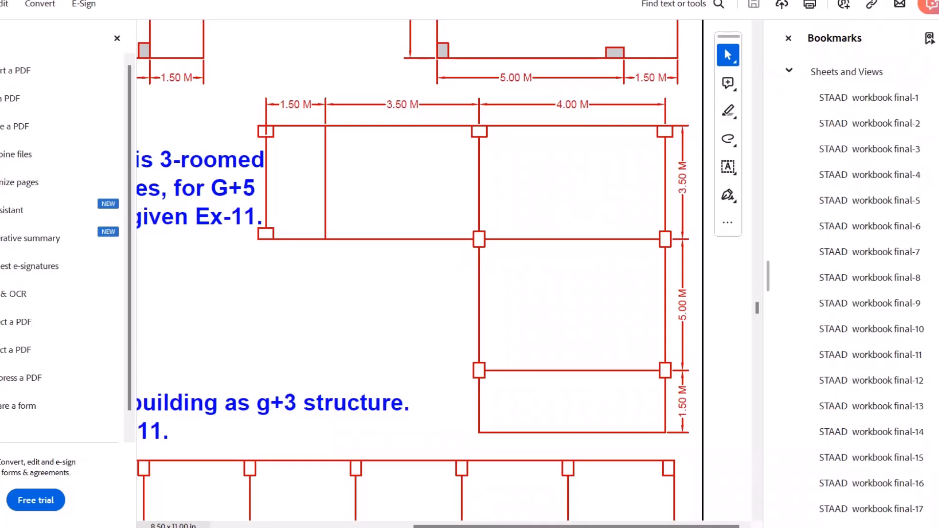
Close all open PDF documents in Adobe Acrobat and switch to the Google Meet call.
key("alt+F4")
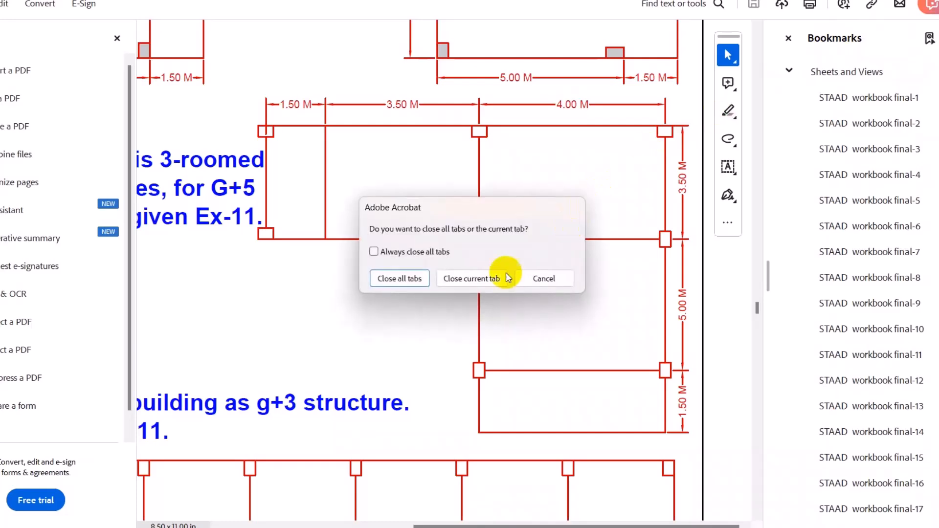
left_click(389, 272)
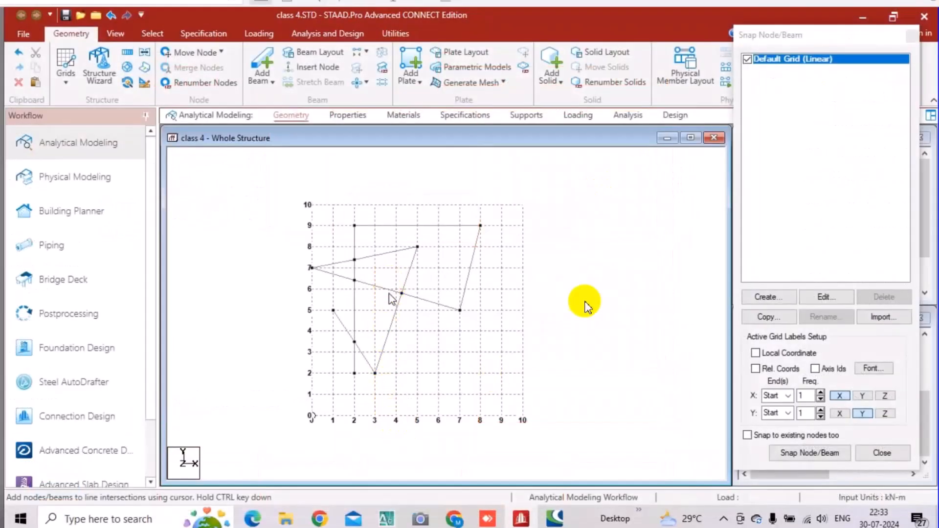
key("alt+Tab")
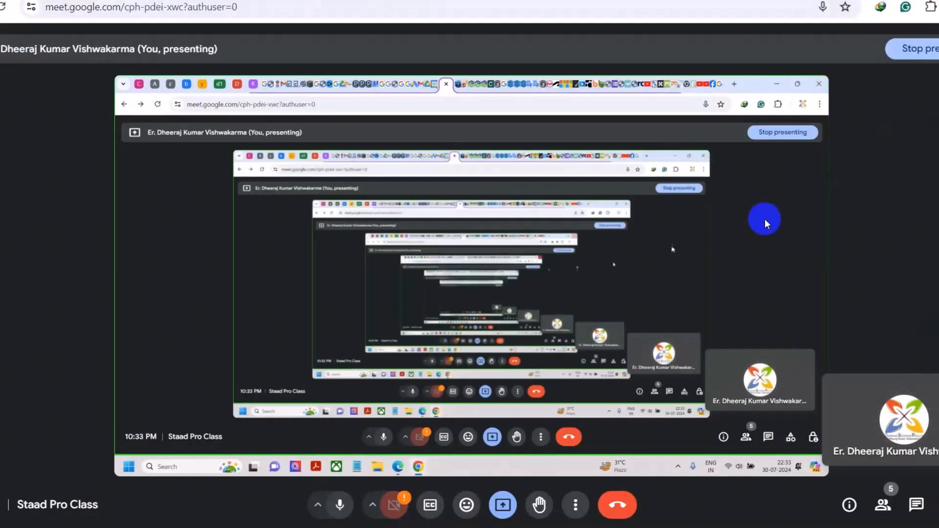